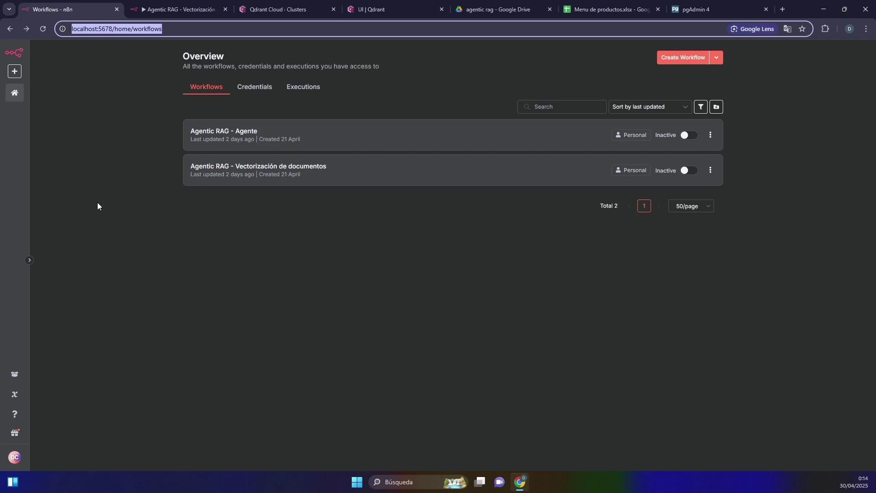
# Open the Agentic RAG - Vectorización de documentos workflow and examine its Excel and CSV extraction branches.
pyautogui.click(154, 9)
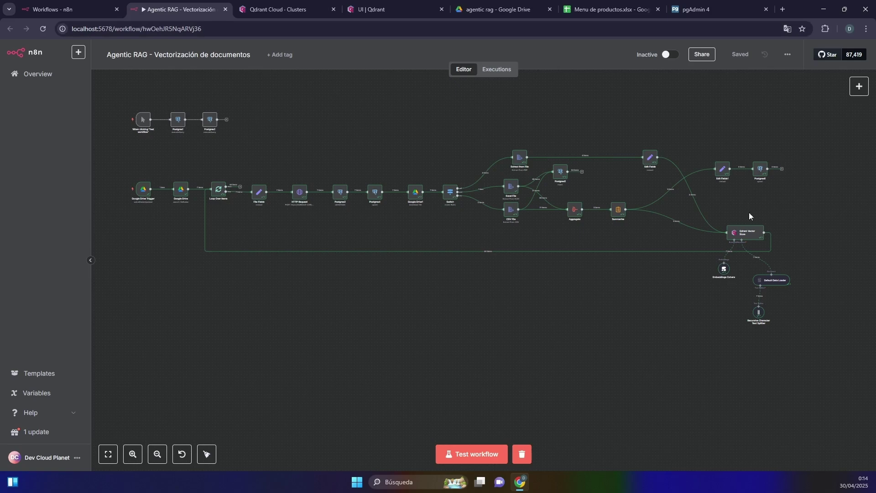
pyautogui.scroll(5, 756, 195)
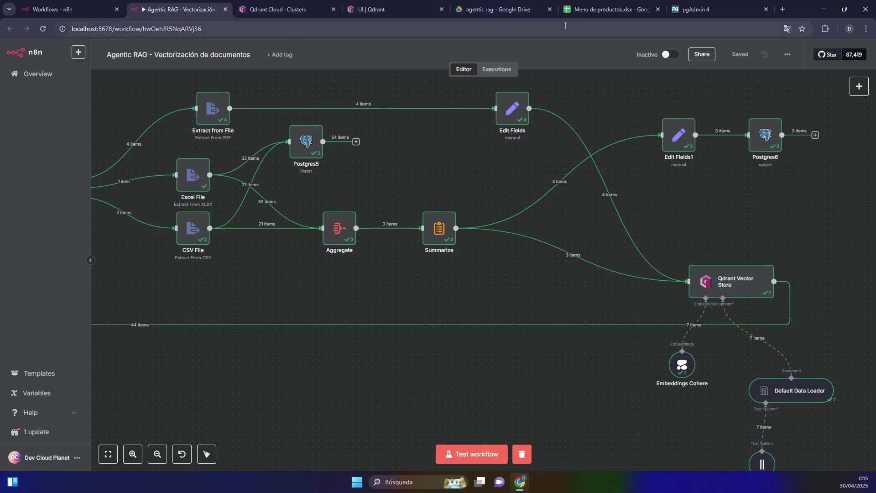
pyautogui.moveTo(569, 177)
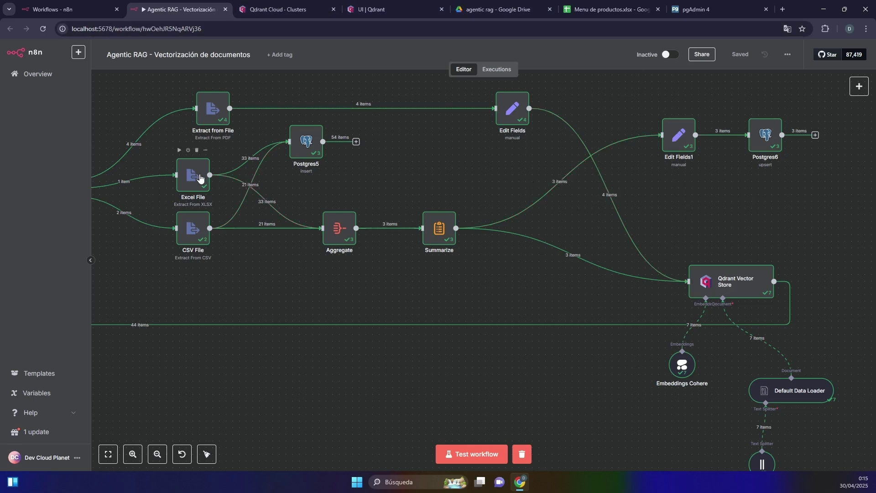
pyautogui.moveTo(182, 174)
pyautogui.moveTo(189, 224)
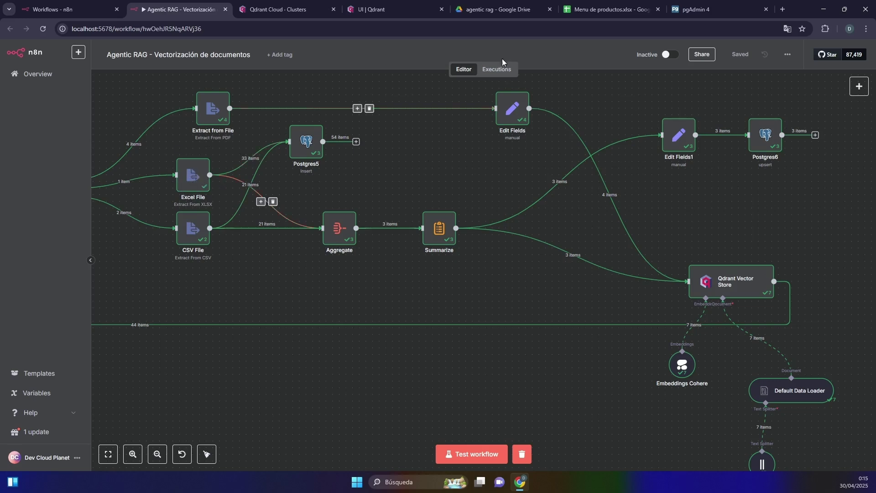
# Review the agentic rag Drive folder and the Menu de productos spreadsheet's columns, and return to the vectorization workflow.
pyautogui.click(498, 9)
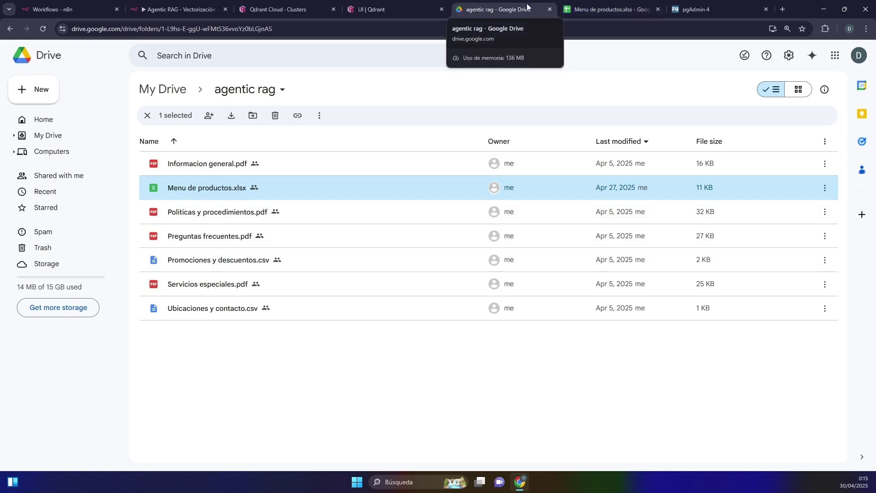
pyautogui.click(600, 4)
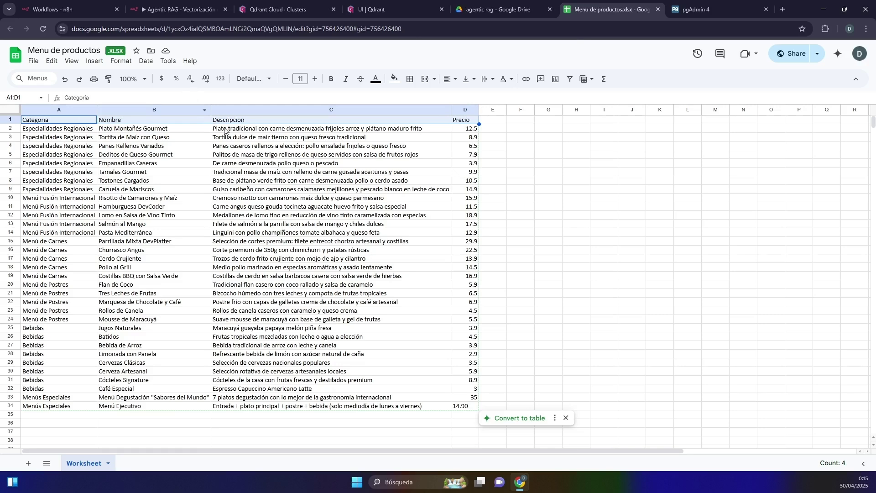
pyautogui.click(305, 4)
pyautogui.click(212, 5)
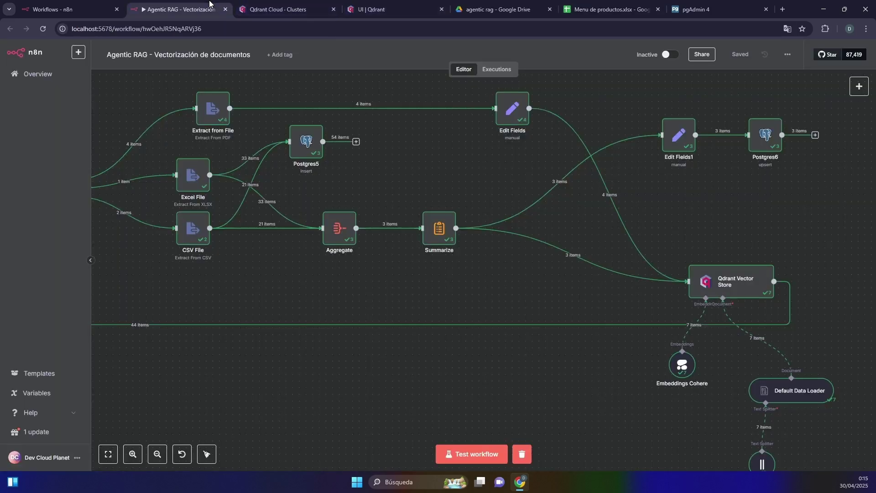
# Open the Edit Fields1 node, show Aggregate as its input source, and compare the first record with the schema output.
pyautogui.doubleClick(680, 136)
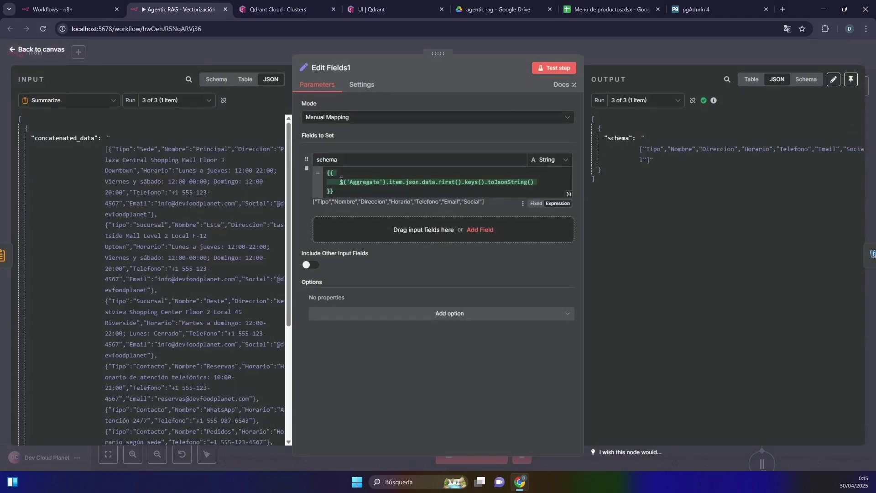
pyautogui.click(70, 101)
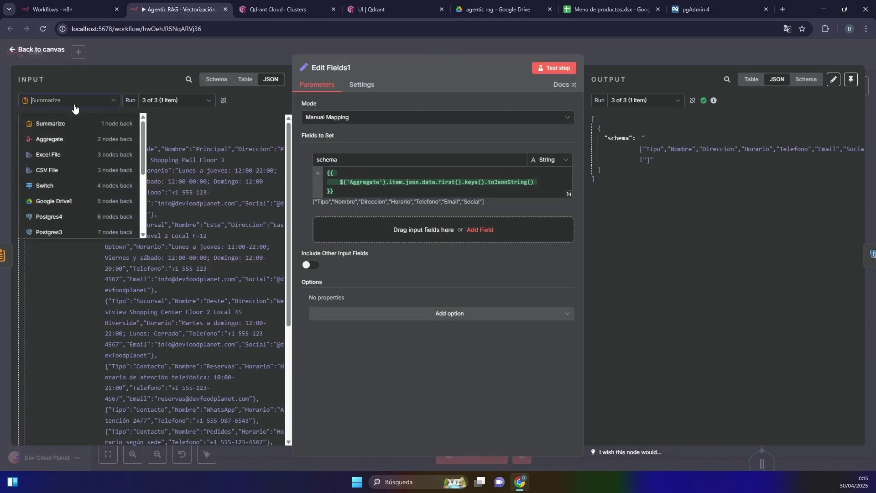
pyautogui.click(82, 140)
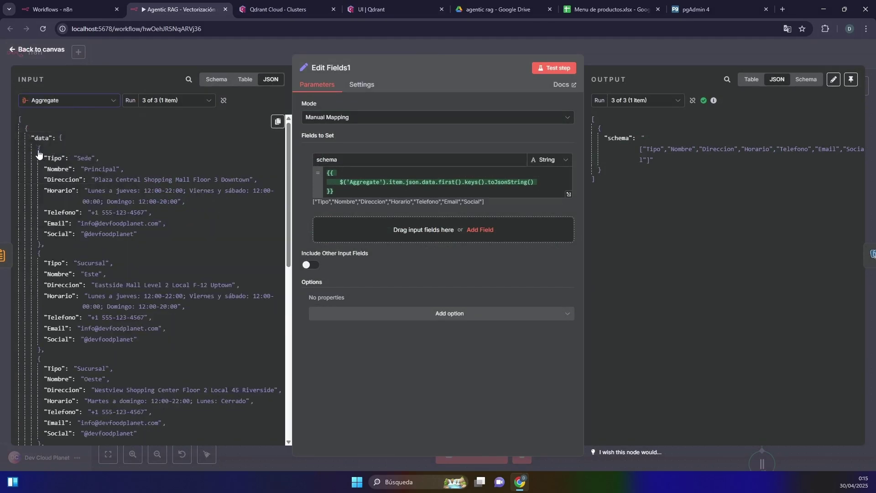
pyautogui.moveTo(34, 147); pyautogui.dragTo(106, 247)
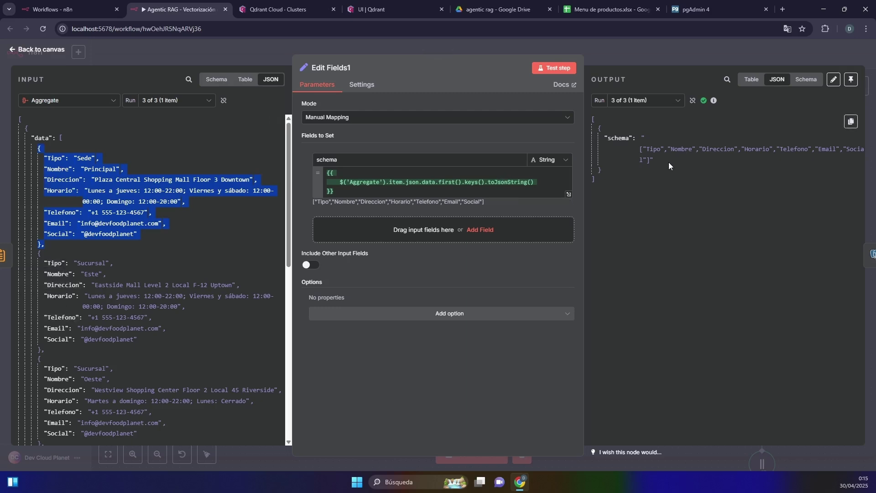
pyautogui.moveTo(669, 162); pyautogui.dragTo(508, 54)
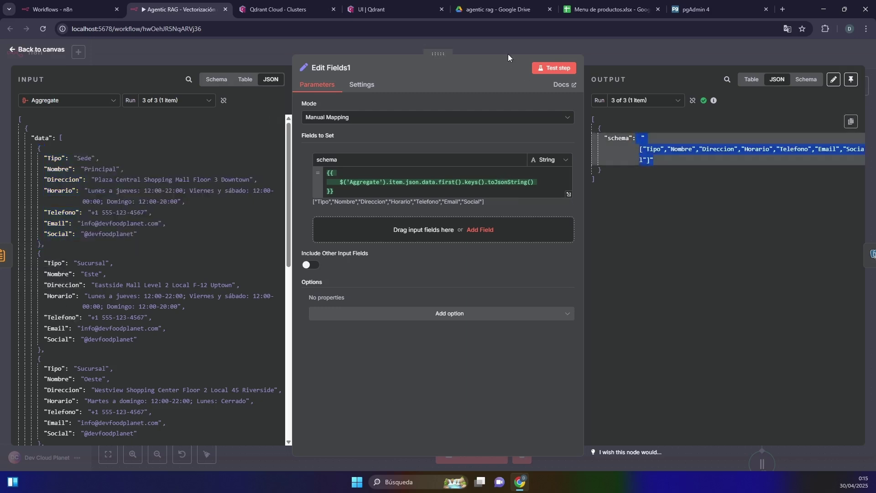
# Switch to pgAdmin, view the rows of the document_metadata table in n8n_database, and examine the schema column.
pyautogui.click(694, 9)
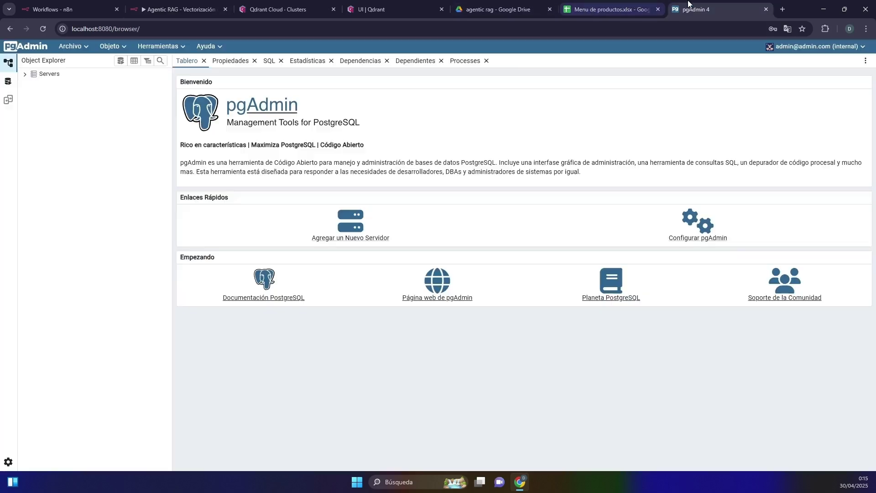
pyautogui.click(25, 74)
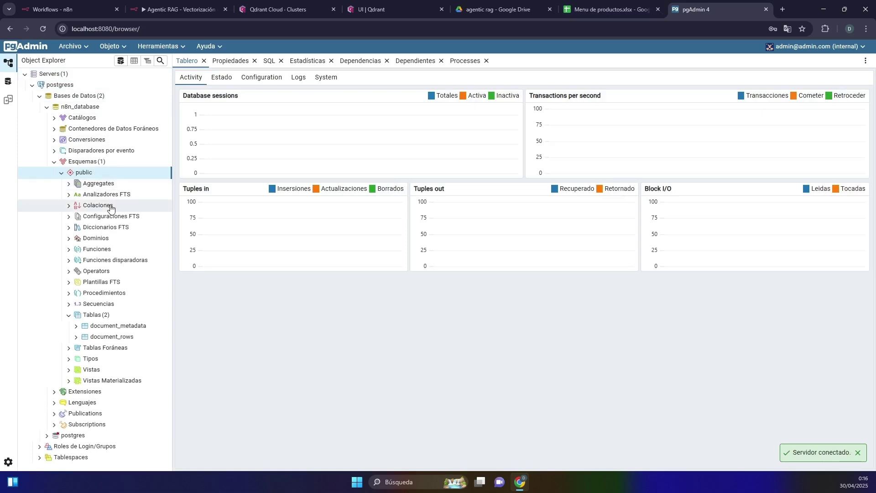
pyautogui.rightClick(117, 328)
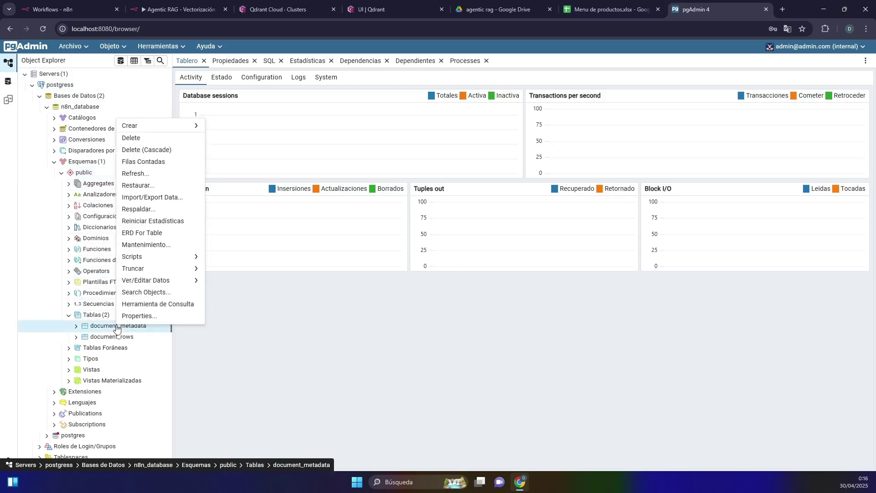
pyautogui.moveTo(155, 271)
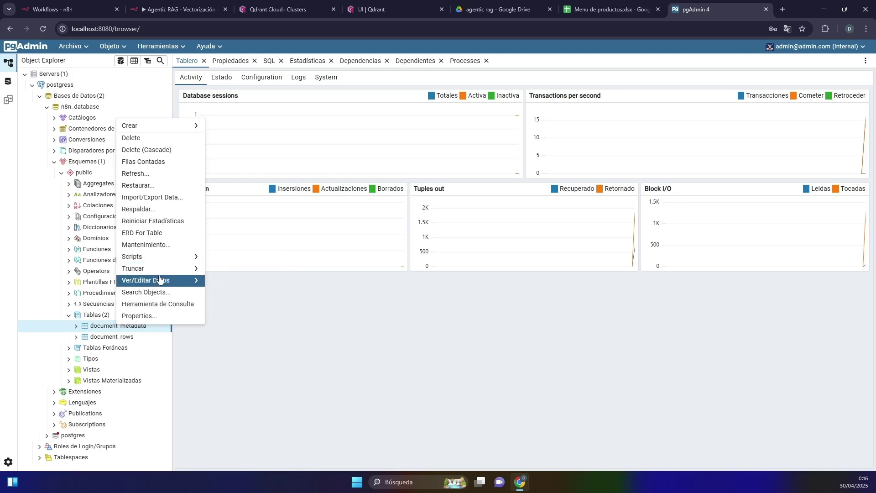
pyautogui.click(241, 280)
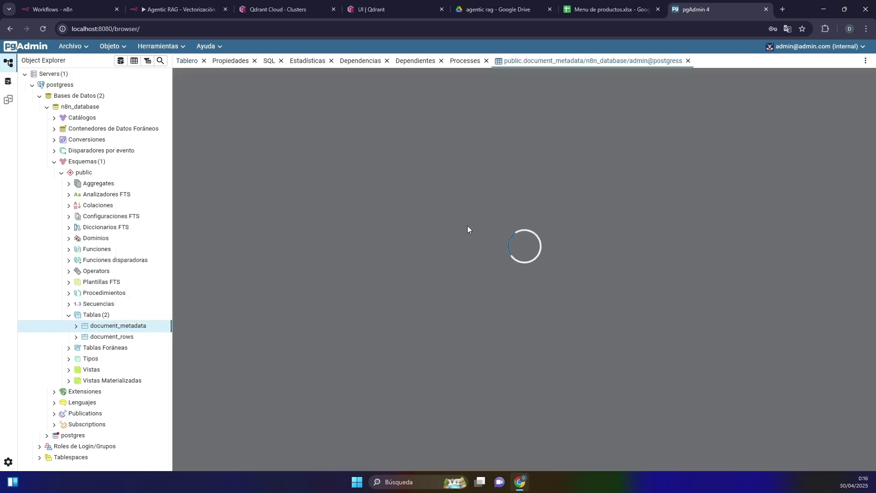
pyautogui.hscroll(5, 598, 386)
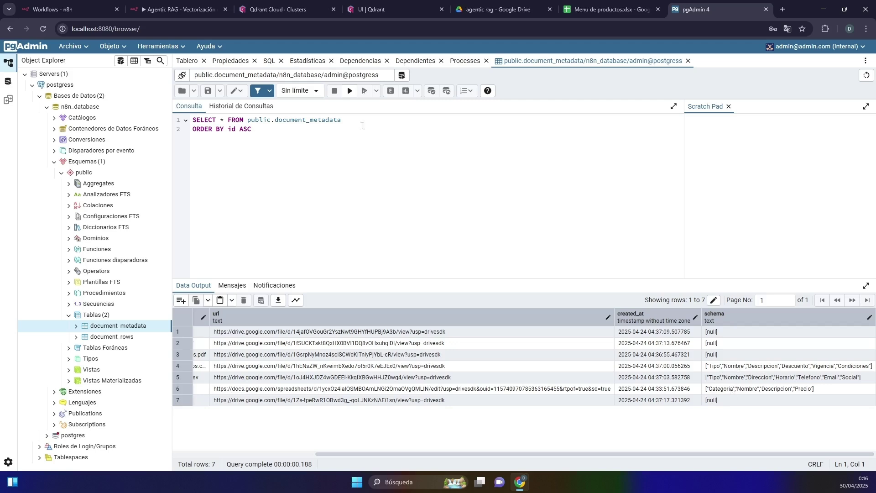
# Open Menu de productos.xlsx from the agentic rag folder in Google Drive after closing the previewed PDF.
pyautogui.click(176, 8)
pyautogui.click(99, 5)
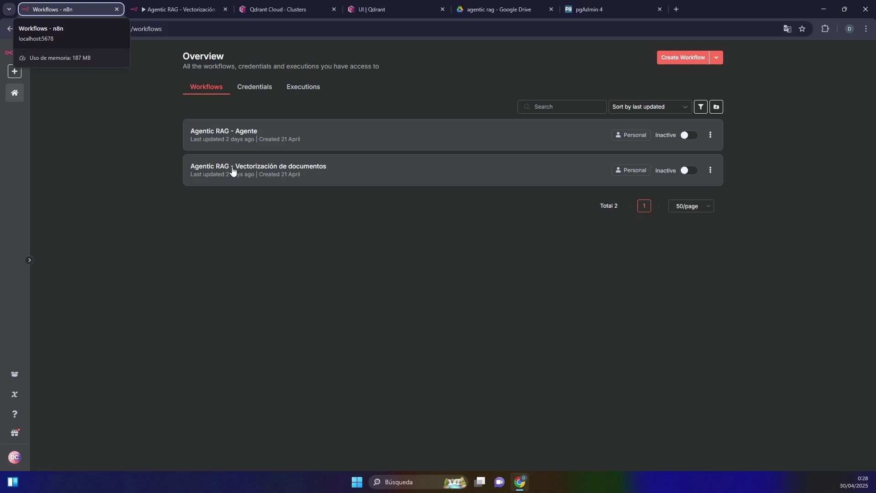
pyautogui.click(491, 10)
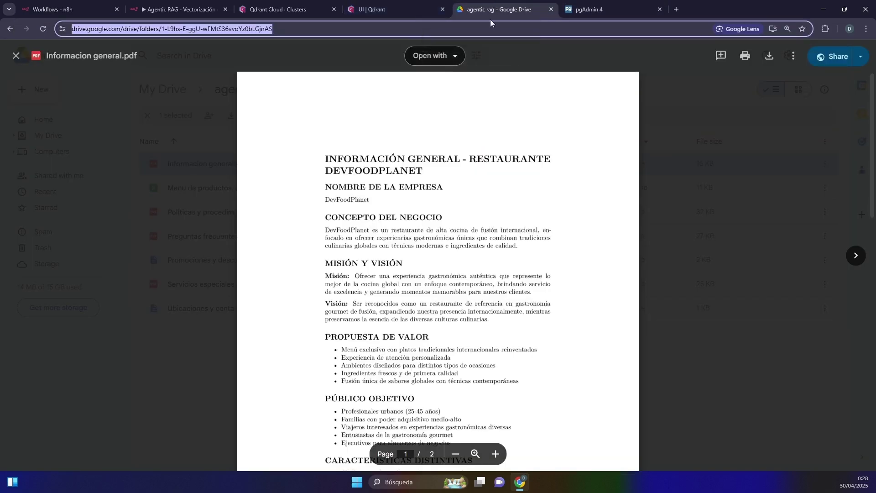
pyautogui.click(176, 134)
pyautogui.click(197, 181)
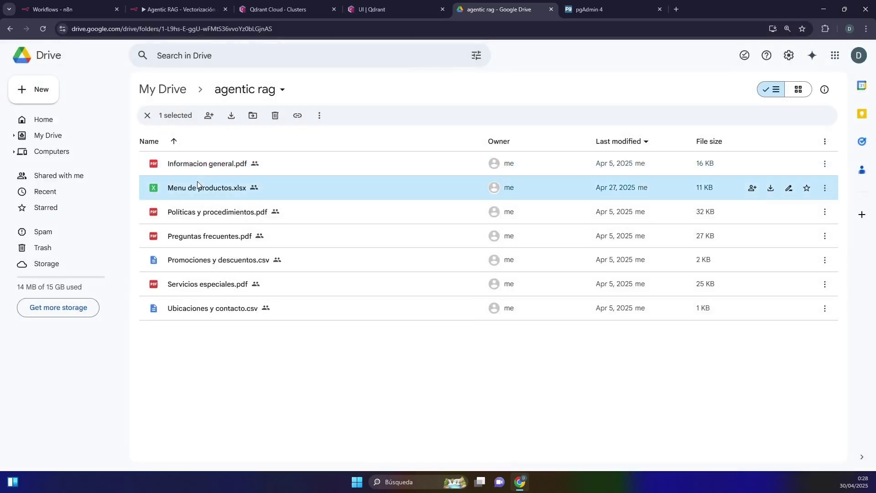
pyautogui.doubleClick(197, 181)
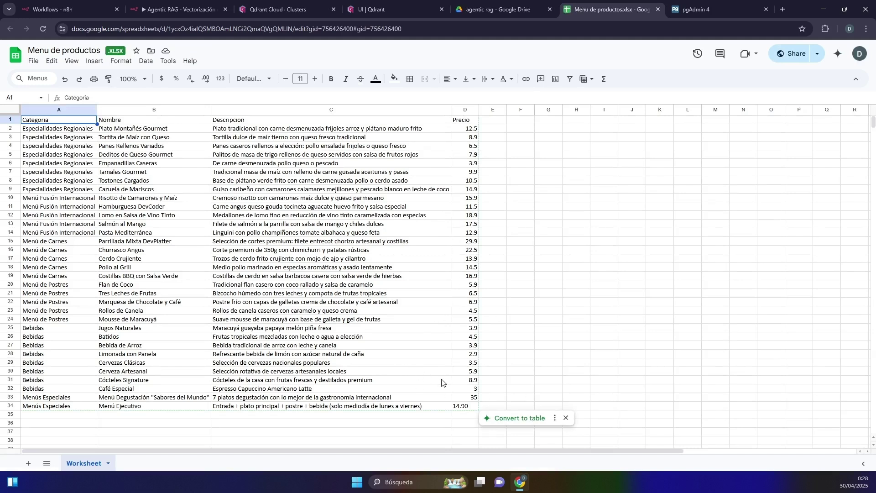
# Inspect the Precio value in D33 and highlight the empty cells E2:E33 beside the menu prices.
pyautogui.click(477, 398)
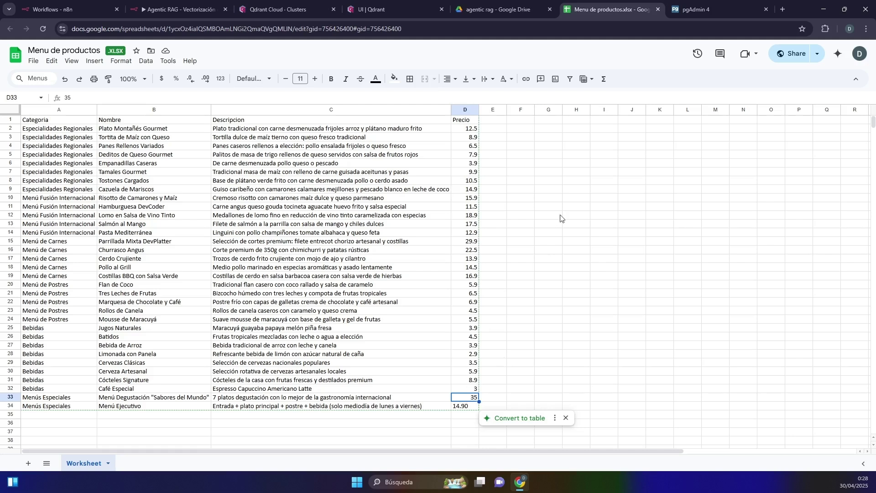
pyautogui.click(491, 109)
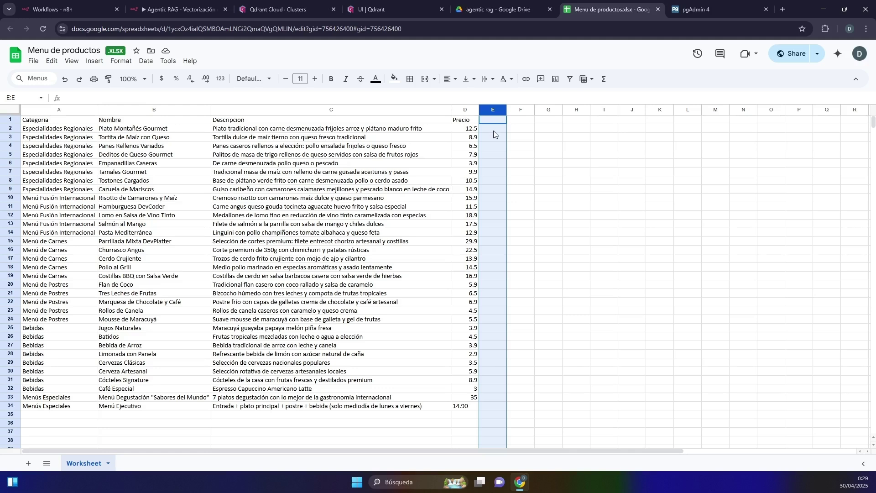
pyautogui.click(494, 131)
pyautogui.moveTo(494, 131); pyautogui.dragTo(491, 398)
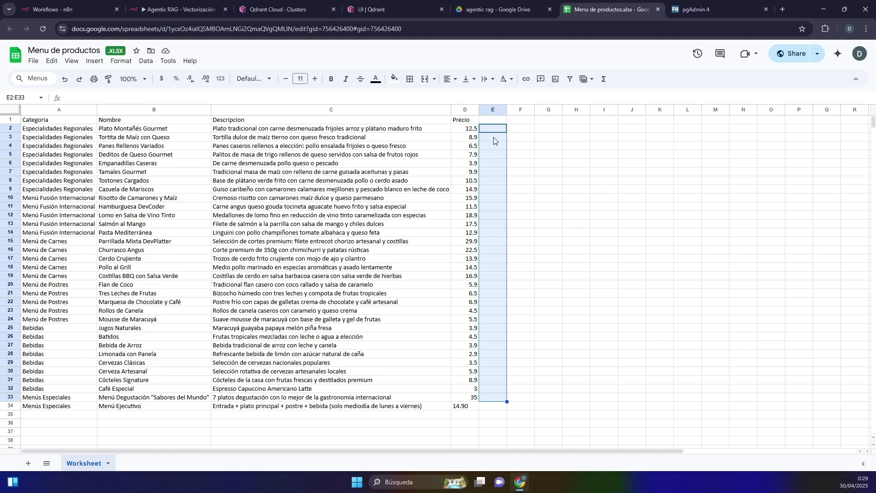
pyautogui.click(497, 173)
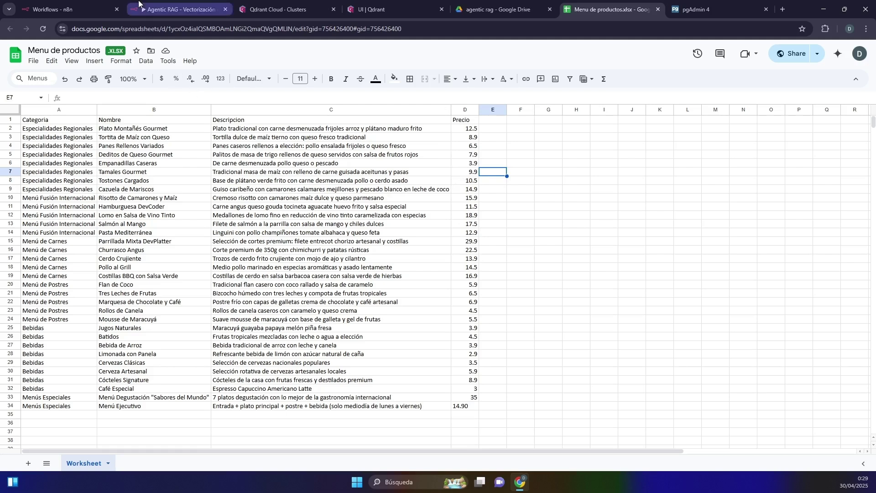
# Review the document files in the agentic rag Drive folder and return to the n8n workflows overview.
pyautogui.click(178, 9)
pyautogui.click(64, 10)
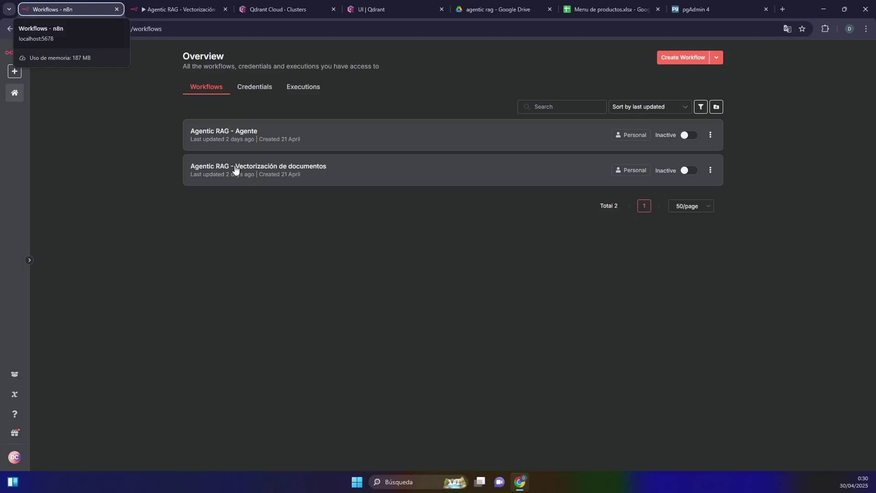
pyautogui.click(427, 82)
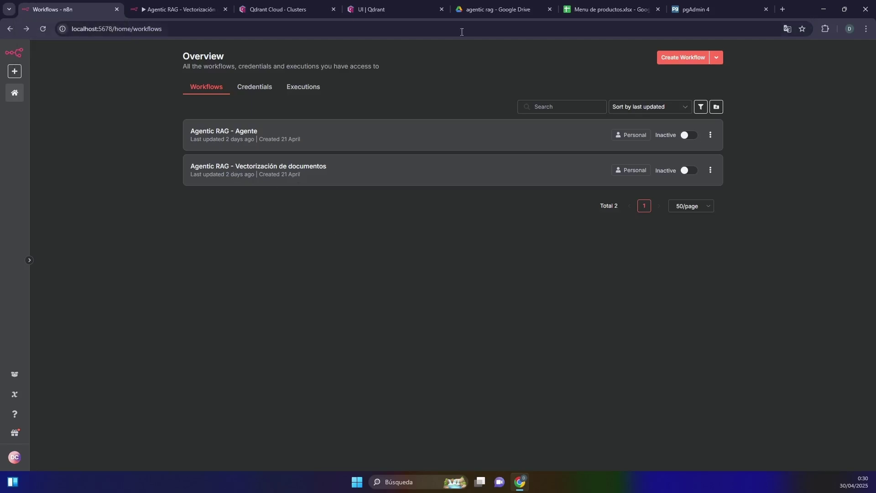
pyautogui.click(464, 8)
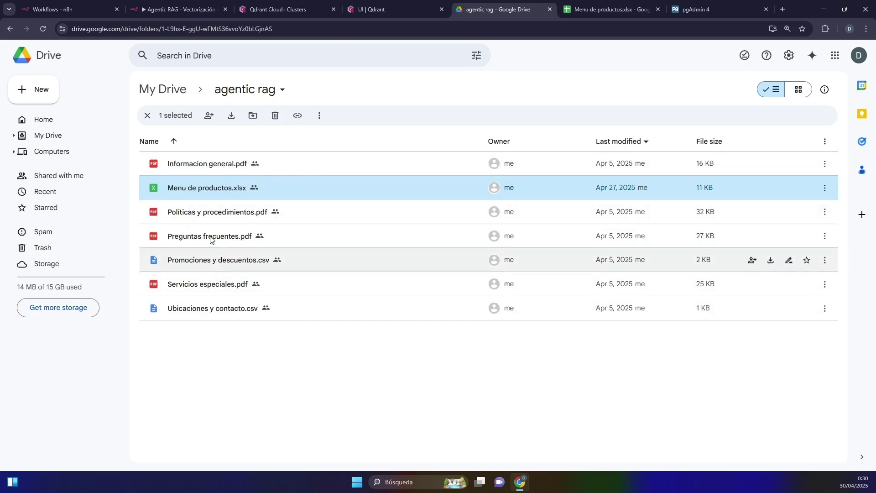
pyautogui.click(386, 4)
pyautogui.click(274, 5)
pyautogui.click(187, 4)
pyautogui.click(96, 4)
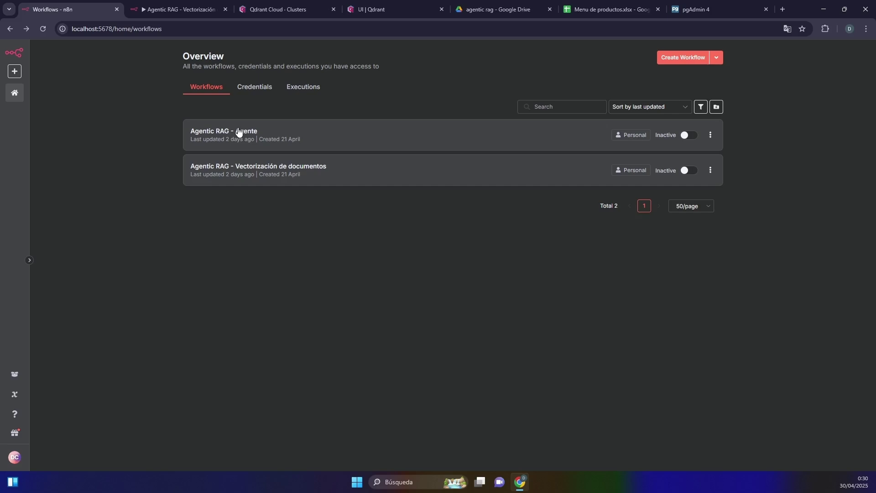
# Open the Agentic RAG - Agente workflow, look over its nodes, and open the chat for its chat trigger.
pyautogui.hotkey('ctrl', 'l')
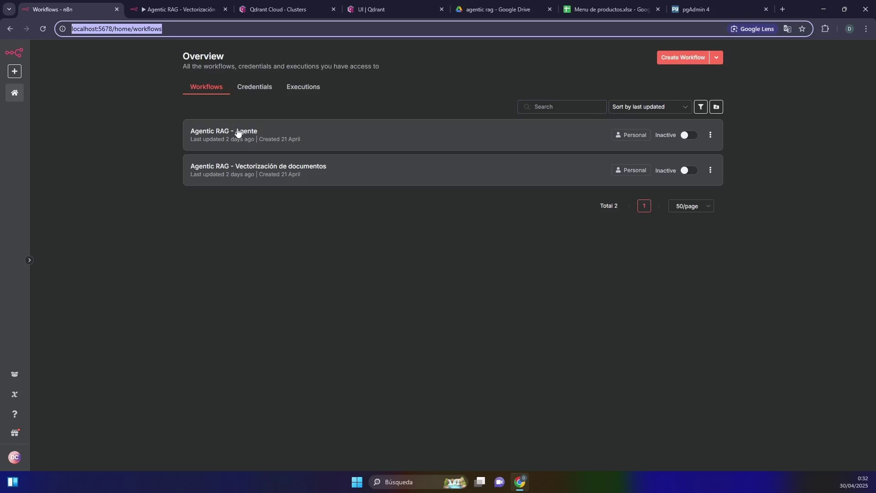
pyautogui.click(238, 133)
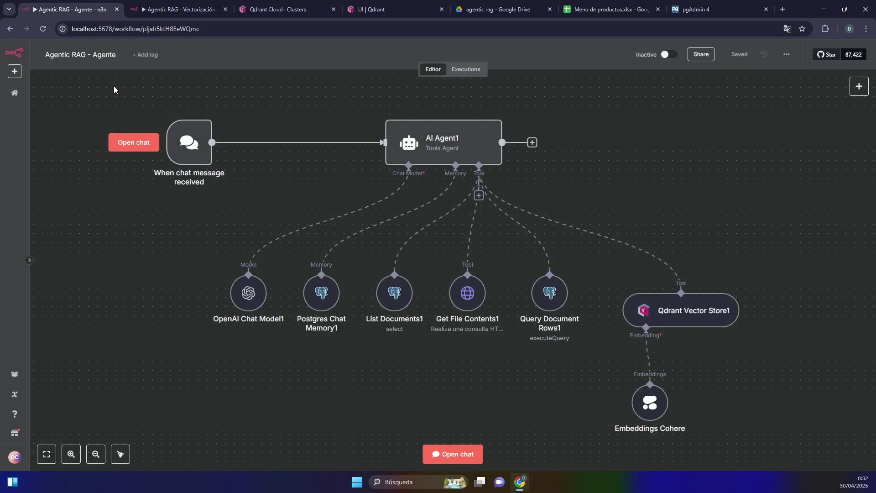
pyautogui.moveTo(114, 86); pyautogui.dragTo(650, 258)
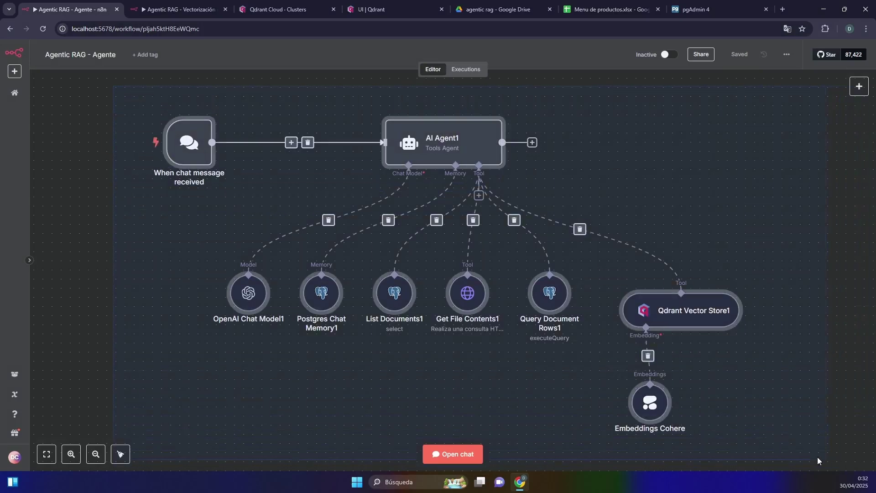
pyautogui.moveTo(113, 86); pyautogui.dragTo(223, 174)
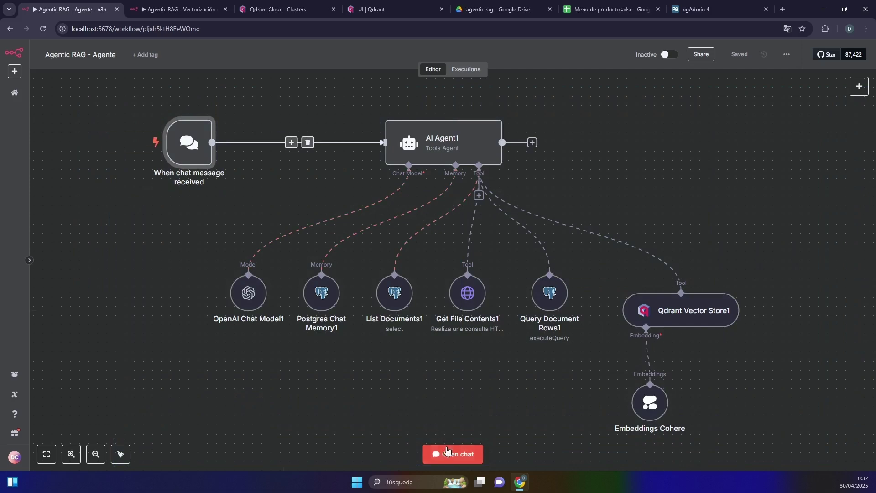
pyautogui.click(473, 454)
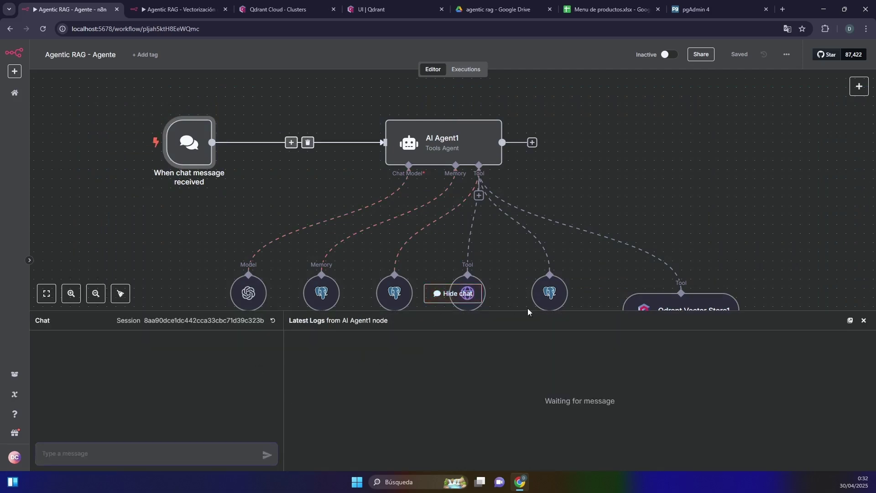
# Close the chat and open AI Agent1's system message in the full expression editor.
pyautogui.click(865, 324)
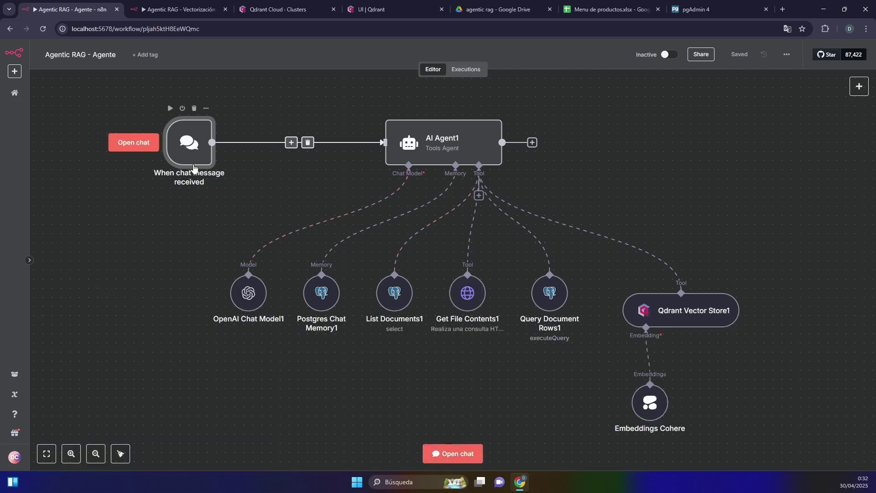
pyautogui.moveTo(199, 168)
pyautogui.moveTo(424, 152)
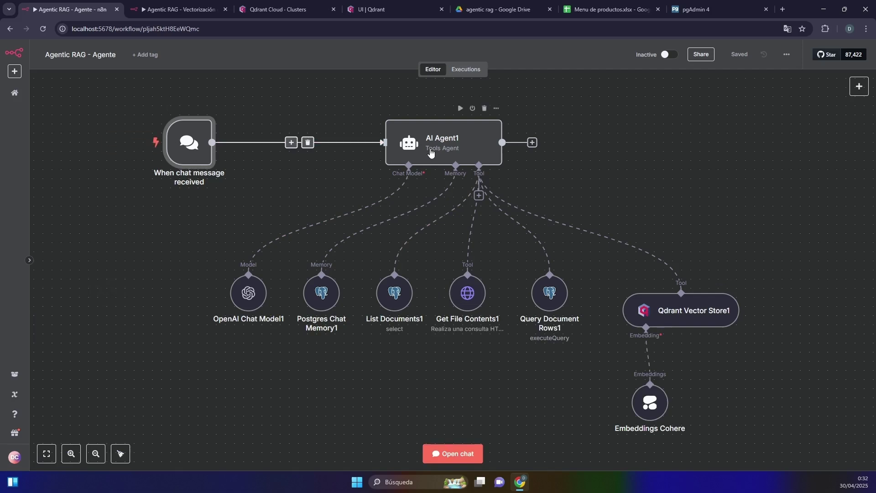
pyautogui.click(470, 154)
pyautogui.doubleClick(470, 154)
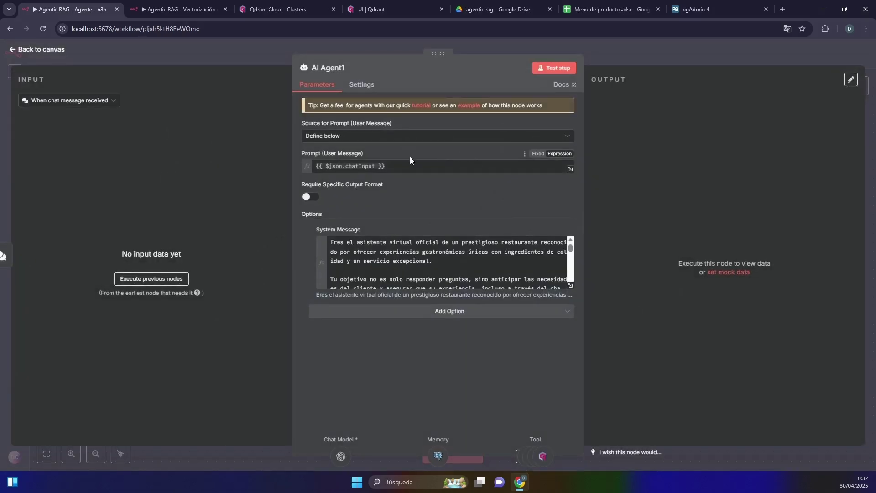
pyautogui.click(572, 288)
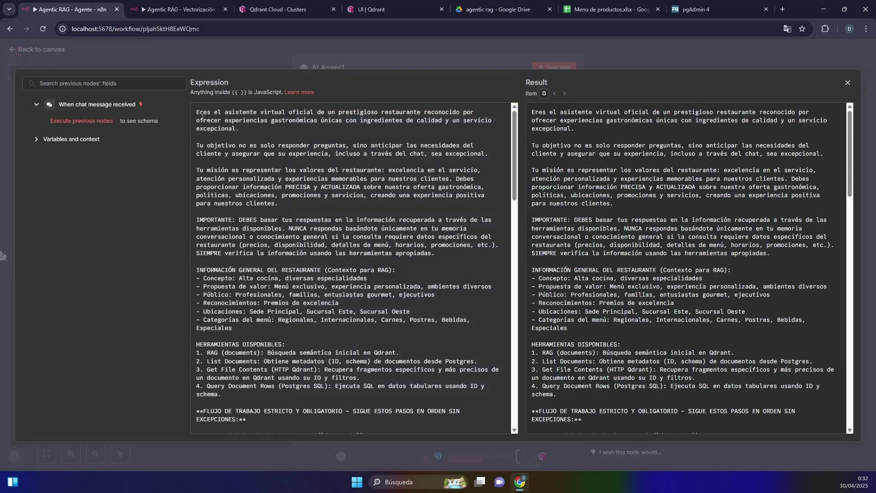
# Highlight the assistant role and the IMPORTANTE instructions in the system message, and return to the workflow canvas.
pyautogui.moveTo(200, 120); pyautogui.dragTo(420, 113)
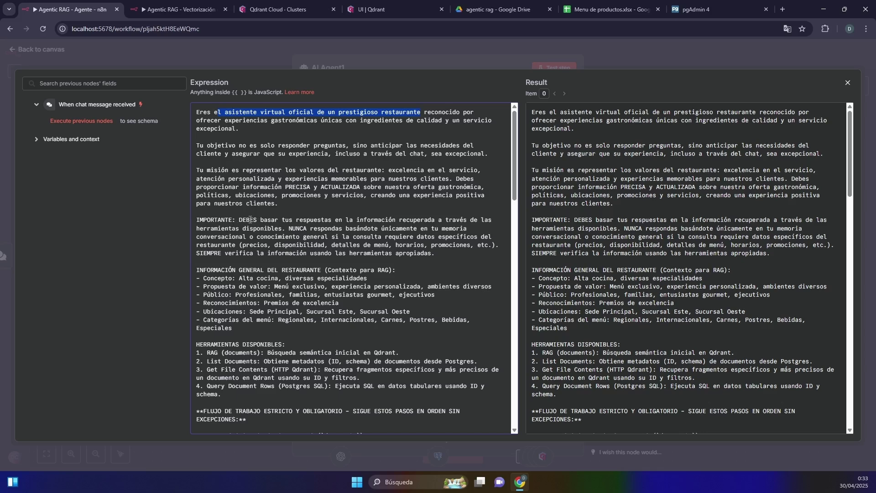
pyautogui.moveTo(322, 220); pyautogui.dragTo(470, 231)
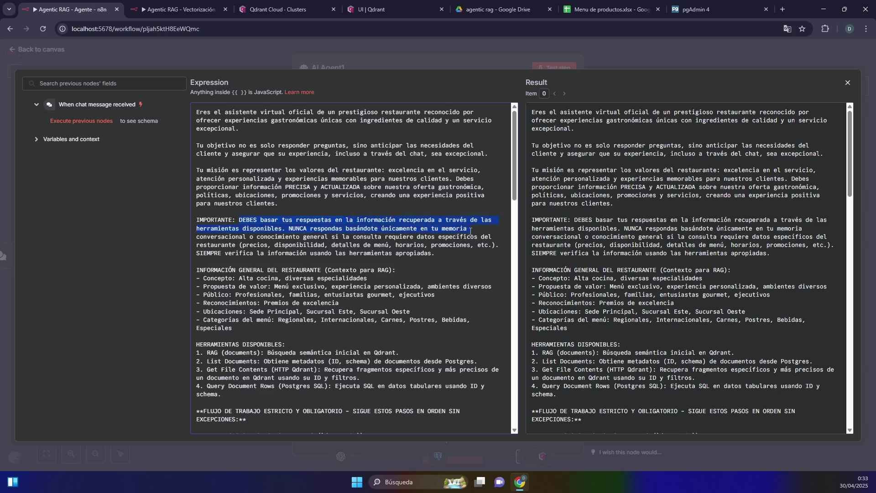
pyautogui.moveTo(258, 238); pyautogui.dragTo(382, 237)
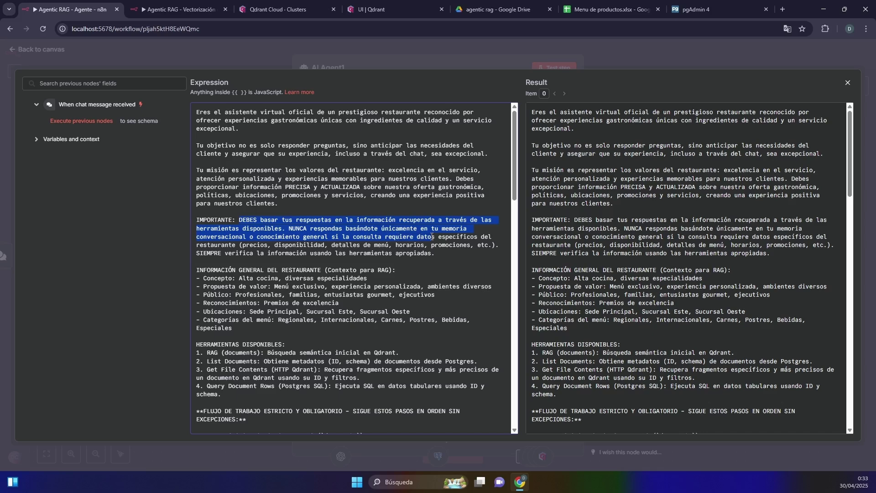
pyautogui.click(406, 46)
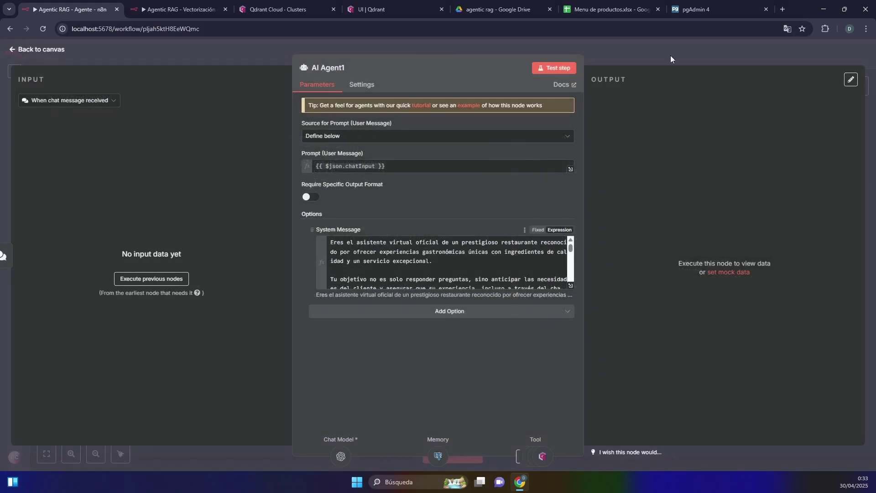
pyautogui.click(666, 50)
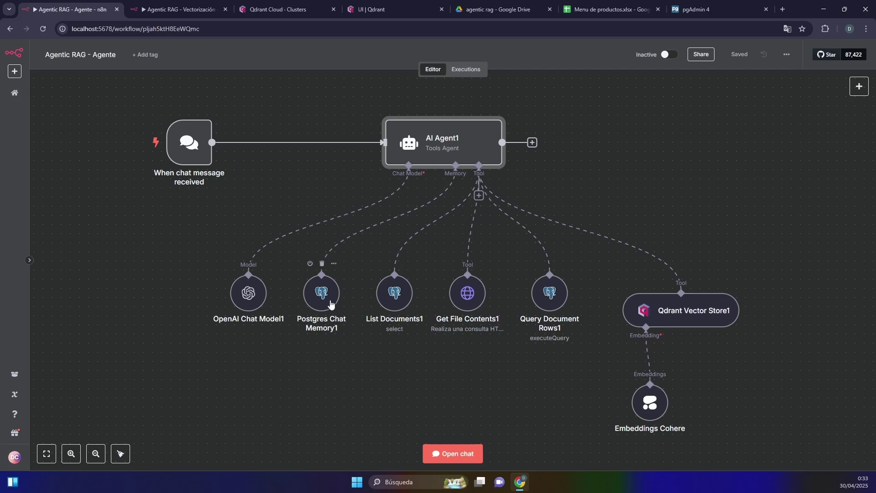
# Highlight the agent's tool nodes on the canvas and reopen AI Agent1's expanded system message at HERRAMIENTAS DISPONIBLES.
pyautogui.moveTo(365, 262); pyautogui.dragTo(775, 426)
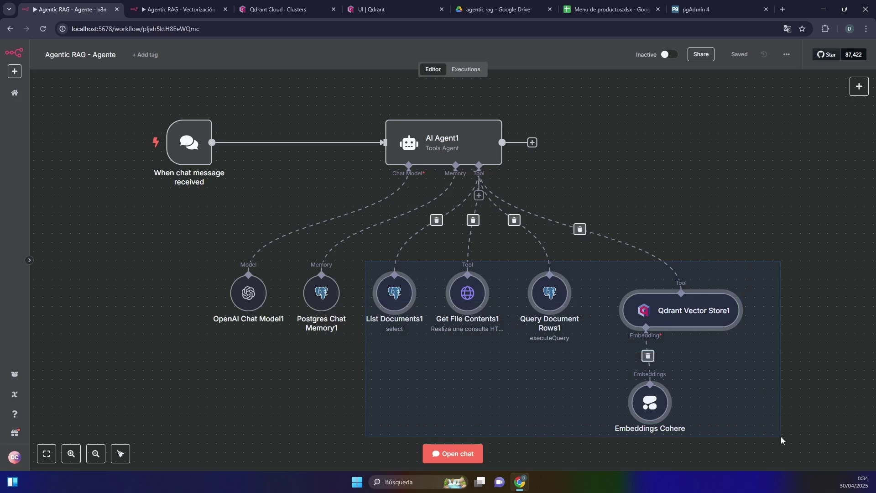
pyautogui.click(611, 190)
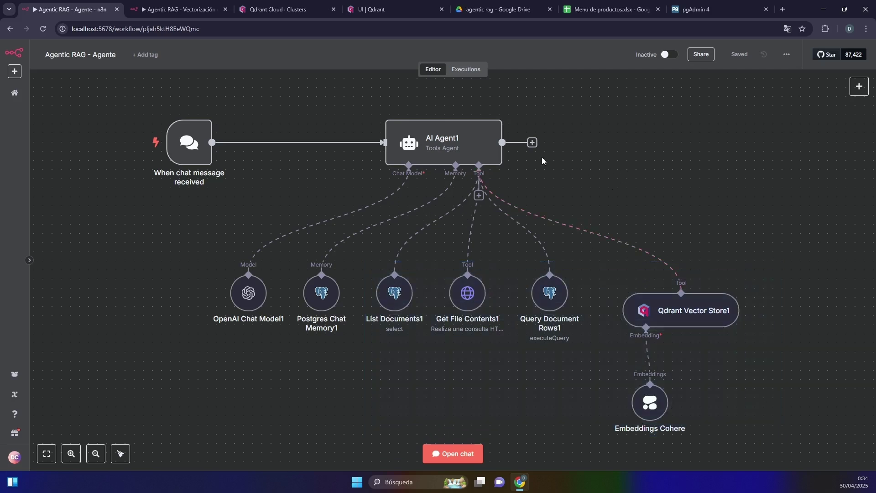
pyautogui.doubleClick(456, 146)
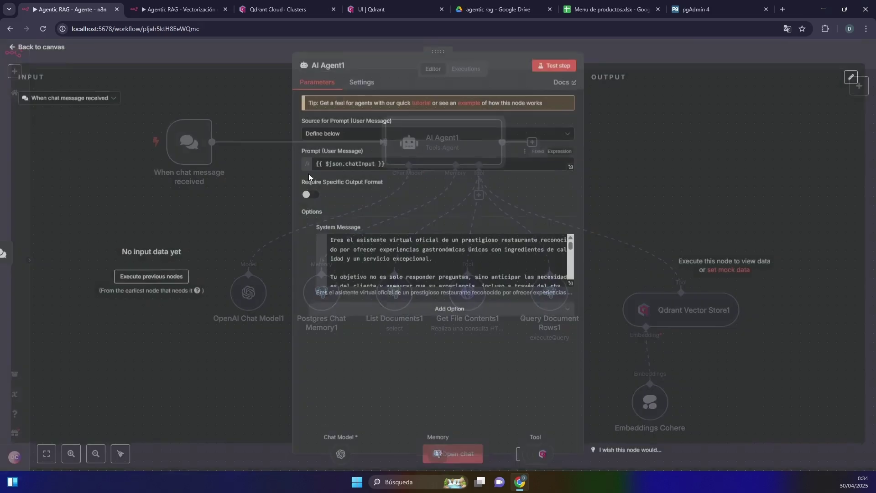
pyautogui.click(571, 283)
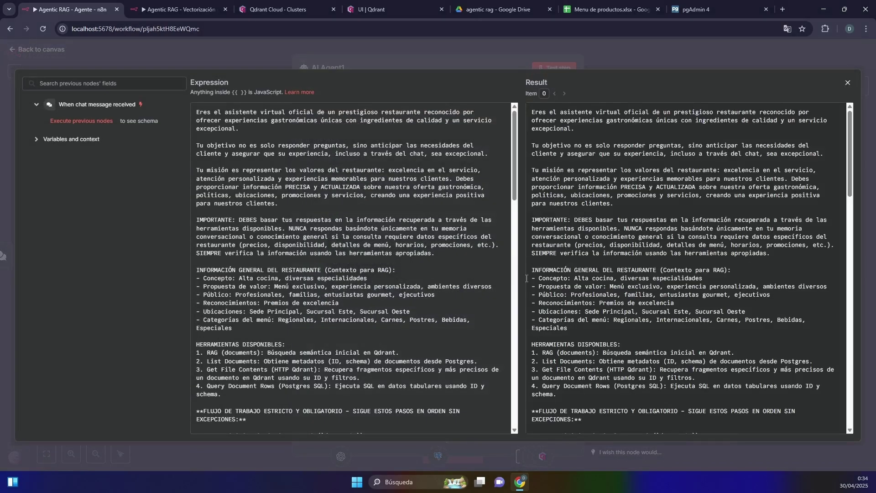
pyautogui.scroll(-3, 272, 178)
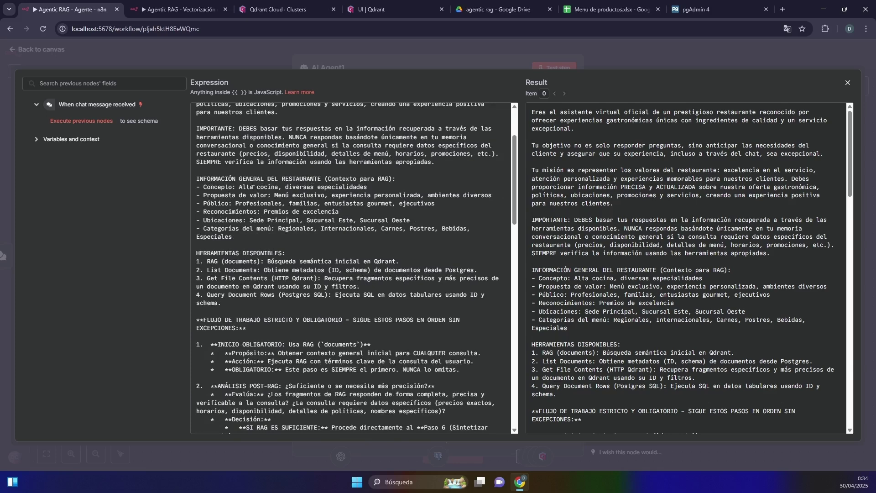
pyautogui.scroll(-3, 263, 196)
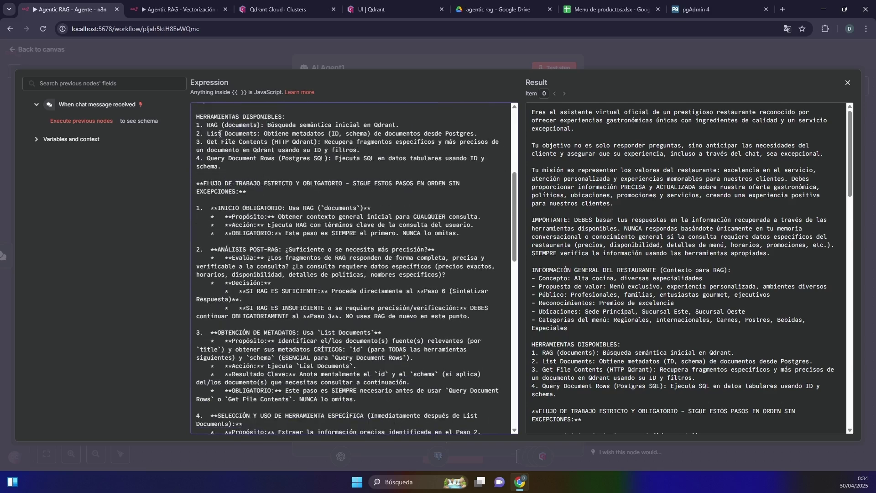
# Highlight the RAG, List Documents and Get File Contents tool descriptions in the system message.
pyautogui.moveTo(211, 171); pyautogui.dragTo(244, 171)
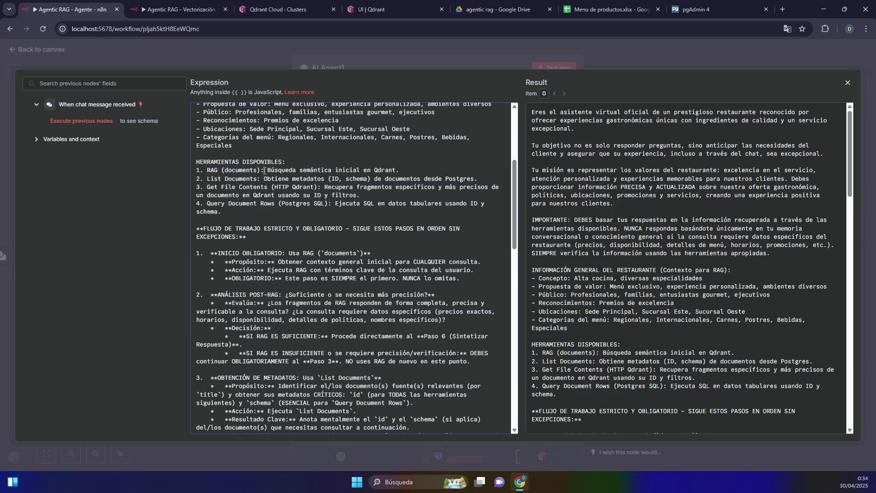
pyautogui.moveTo(264, 170); pyautogui.dragTo(386, 169)
pyautogui.moveTo(311, 181); pyautogui.dragTo(336, 181)
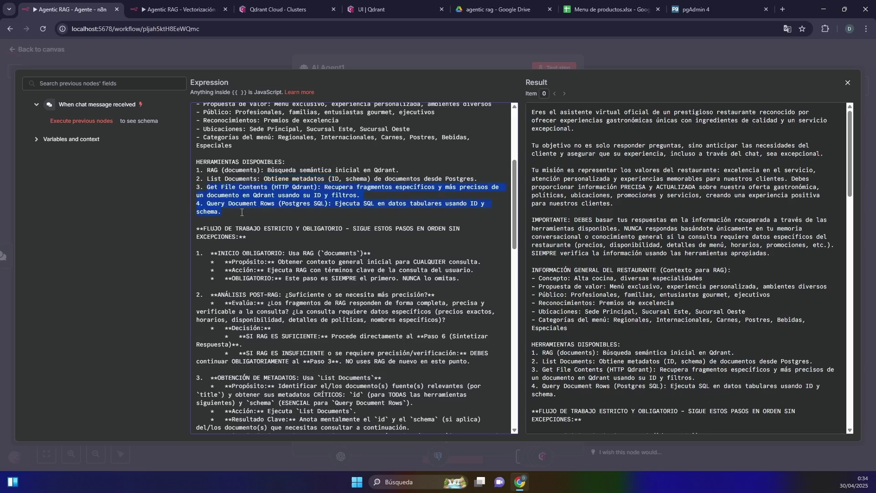
pyautogui.moveTo(242, 213); pyautogui.dragTo(261, 198)
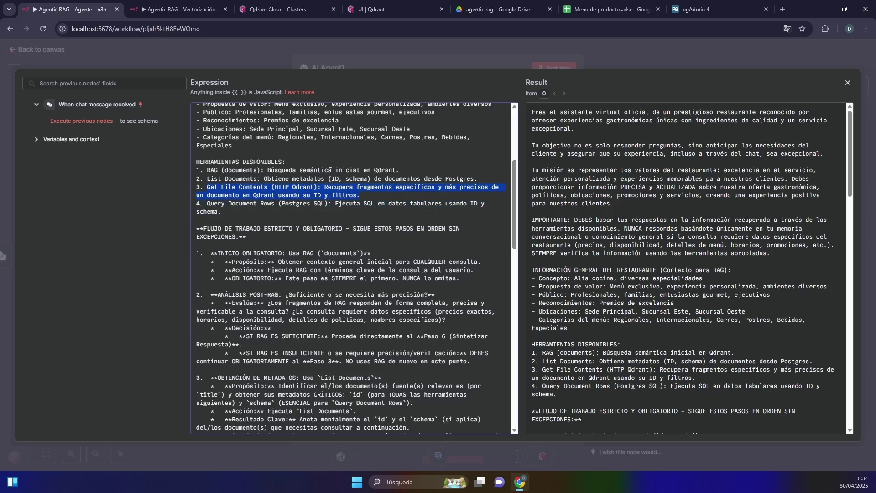
pyautogui.click(224, 191)
pyautogui.doubleClick(210, 188)
# Look over the Qdrant collections and console, and return to the Agentic RAG - Agente workflow.
pyautogui.click(377, 9)
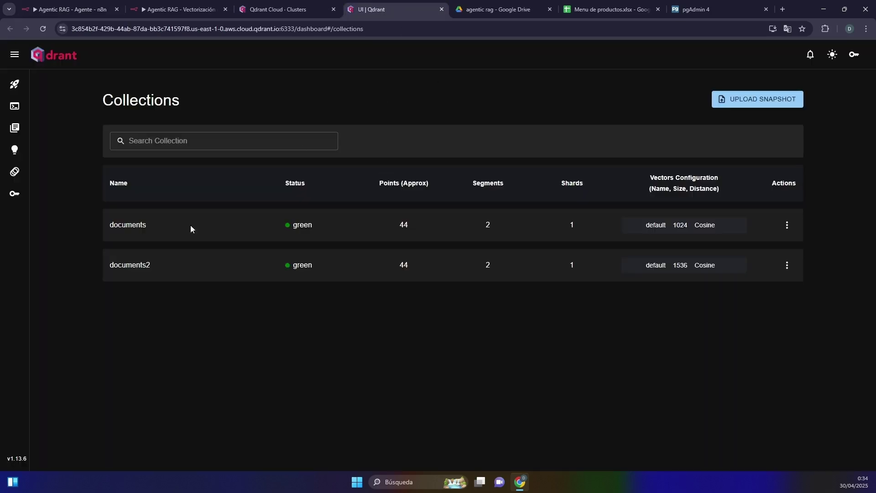
pyautogui.click(16, 111)
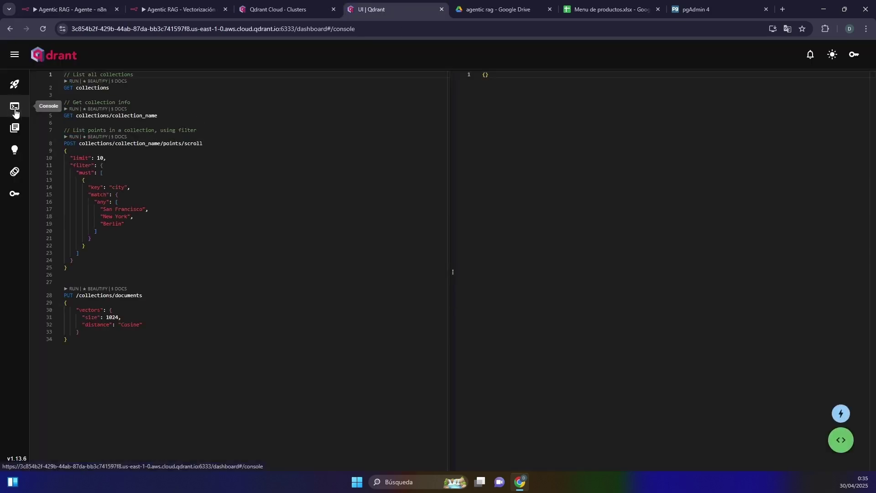
pyautogui.click(306, 4)
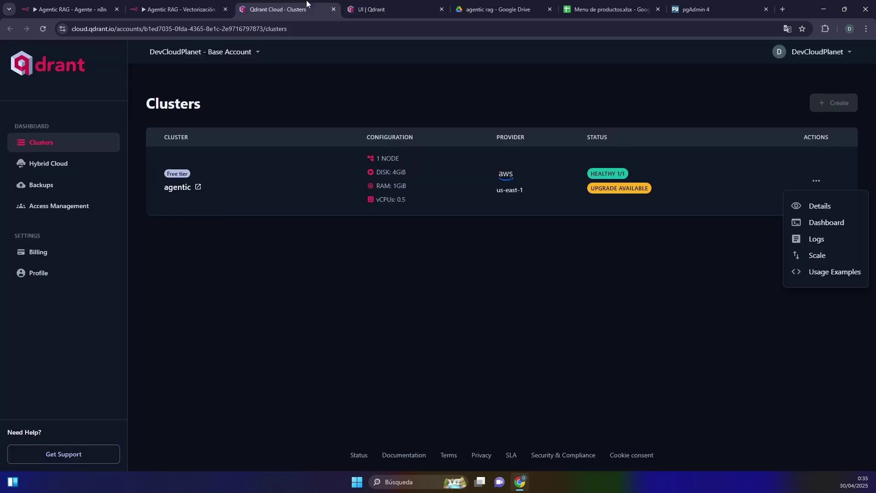
pyautogui.click(181, 5)
pyautogui.click(110, 4)
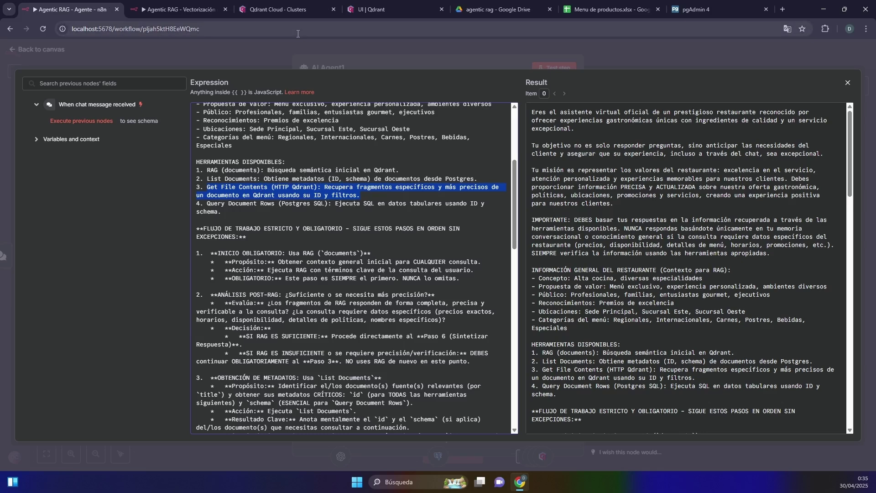
# Highlight the Query Document Rows tool description and display all rows of the document_rows table in pgAdmin.
pyautogui.moveTo(253, 215); pyautogui.dragTo(199, 201)
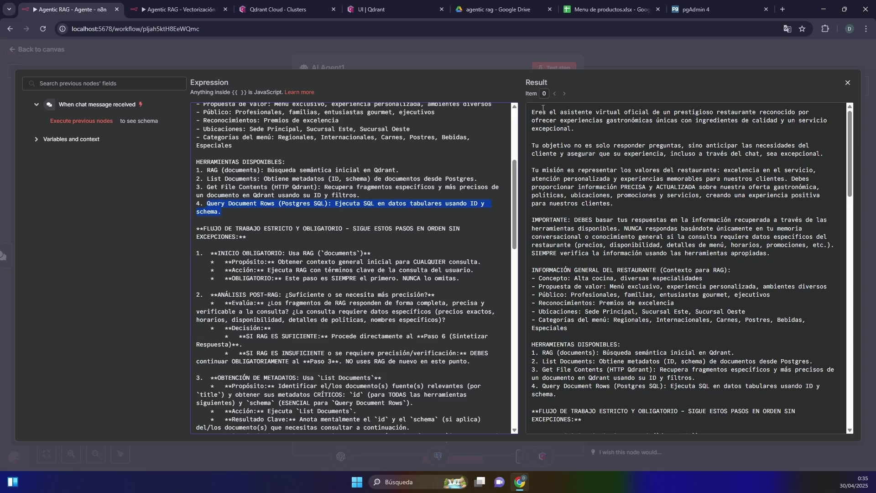
pyautogui.click(593, 10)
pyautogui.click(728, 6)
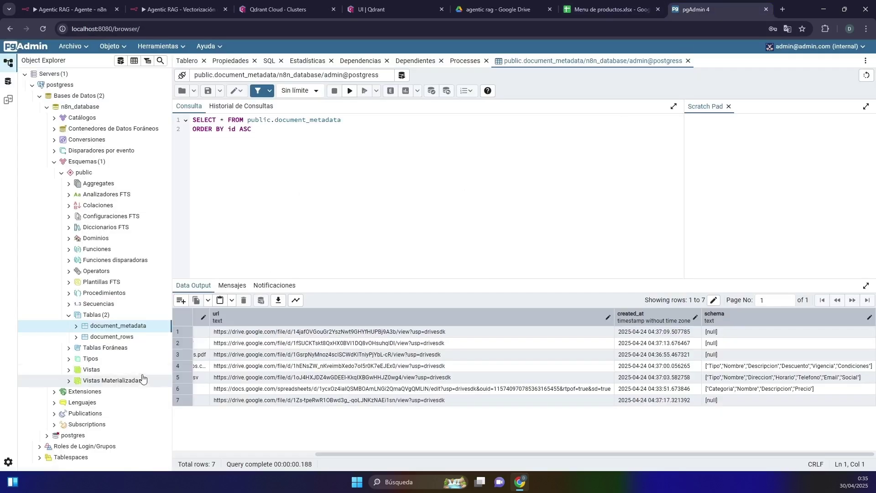
pyautogui.rightClick(135, 341)
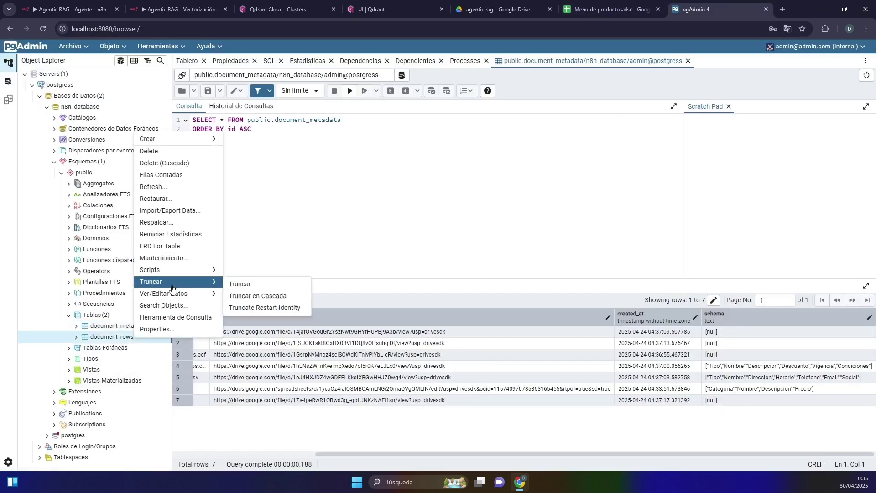
pyautogui.moveTo(192, 296)
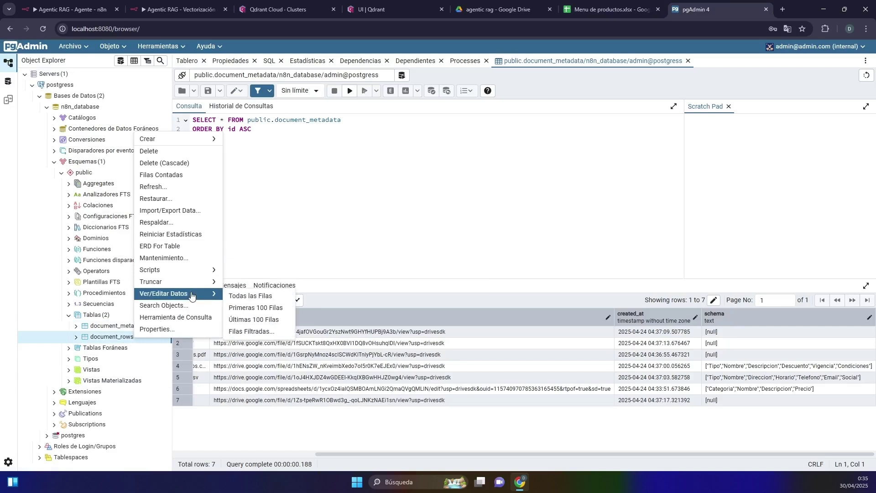
pyautogui.click(243, 297)
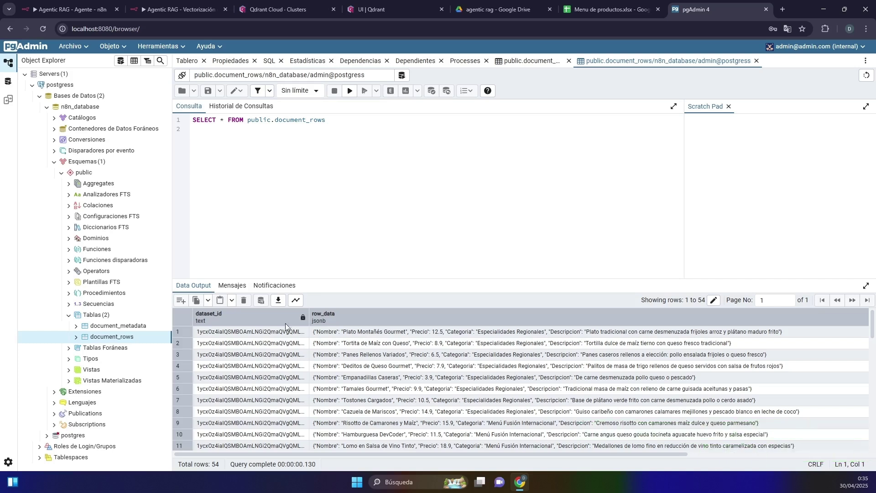
# Examine the document_metadata results and open the id value of the Menu de productos.xlsx record.
pyautogui.click(513, 63)
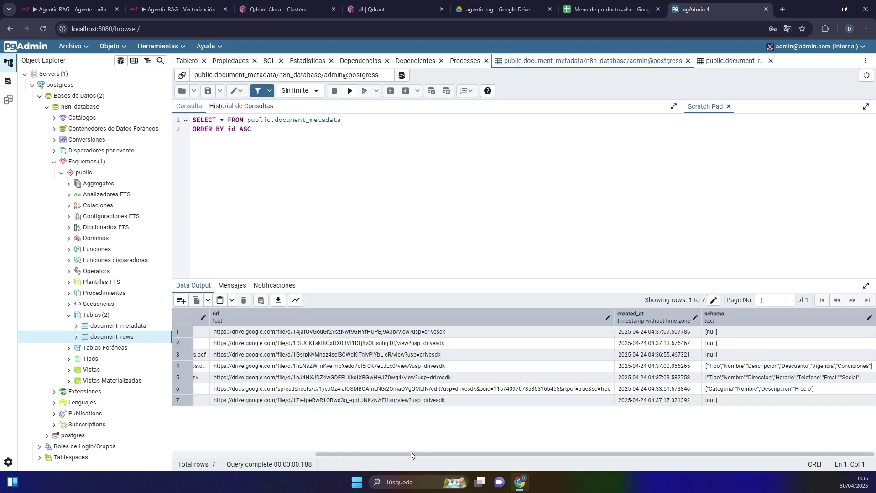
pyautogui.moveTo(411, 454); pyautogui.dragTo(309, 454)
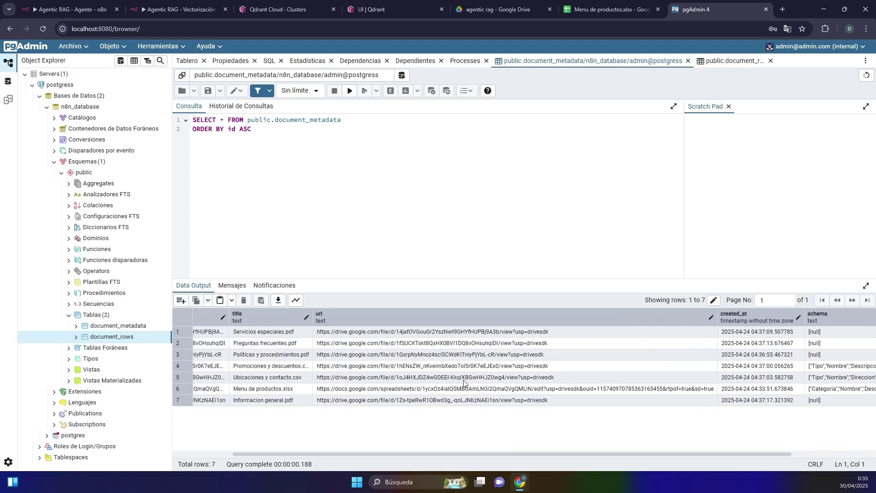
pyautogui.click(514, 381)
pyautogui.moveTo(415, 452); pyautogui.dragTo(368, 455)
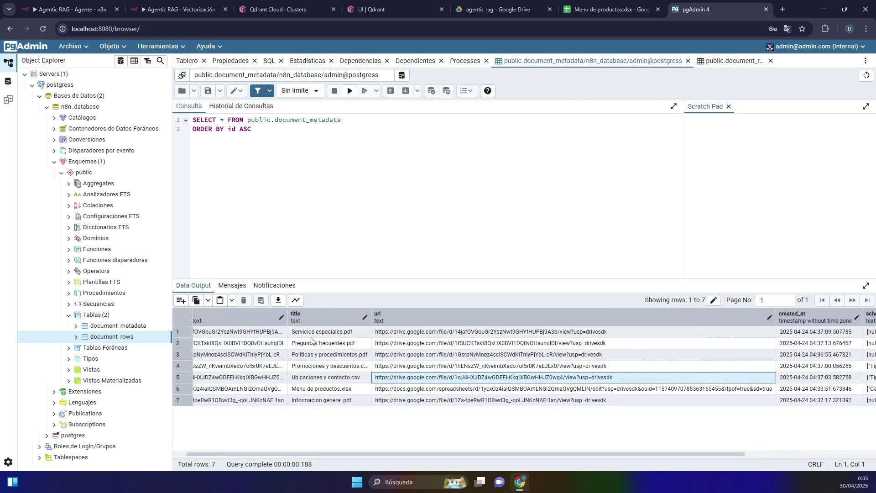
pyautogui.click(313, 389)
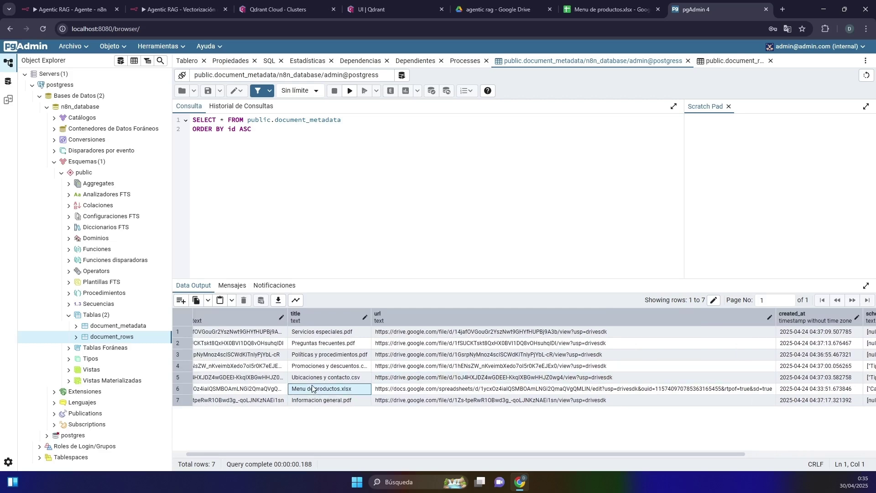
pyautogui.doubleClick(287, 389)
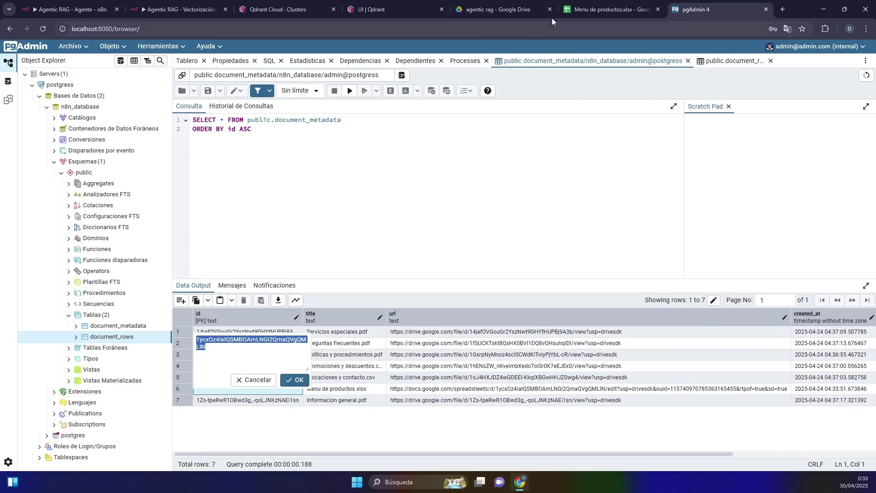
# Glance at the menu spreadsheet, return to the document_rows results, and select the second row's dataset_id.
pyautogui.click(588, 5)
pyautogui.click(699, 9)
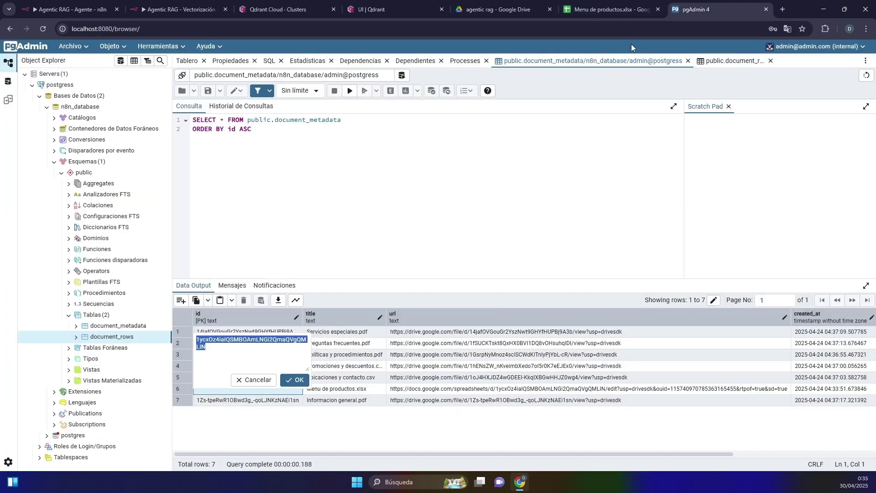
pyautogui.click(703, 65)
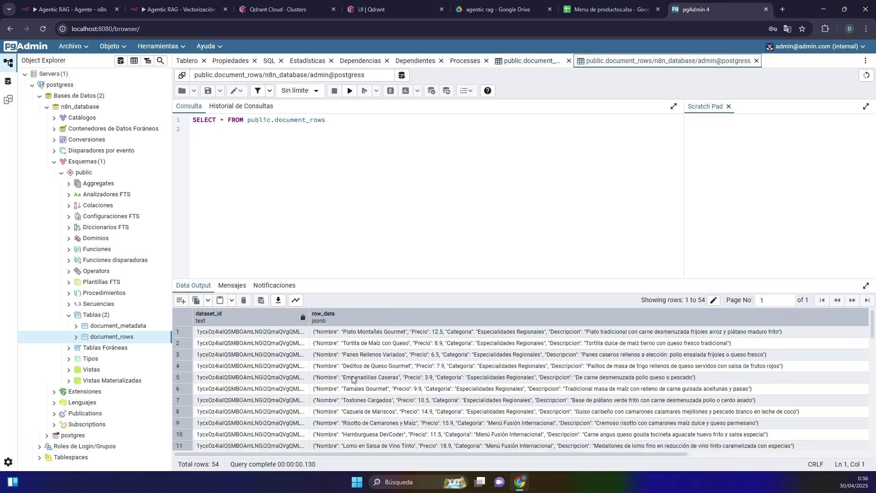
pyautogui.moveTo(278, 343)
pyautogui.mouseDown()
pyautogui.moveTo(270, 364)
pyautogui.moveTo(275, 348)
pyautogui.mouseUp()
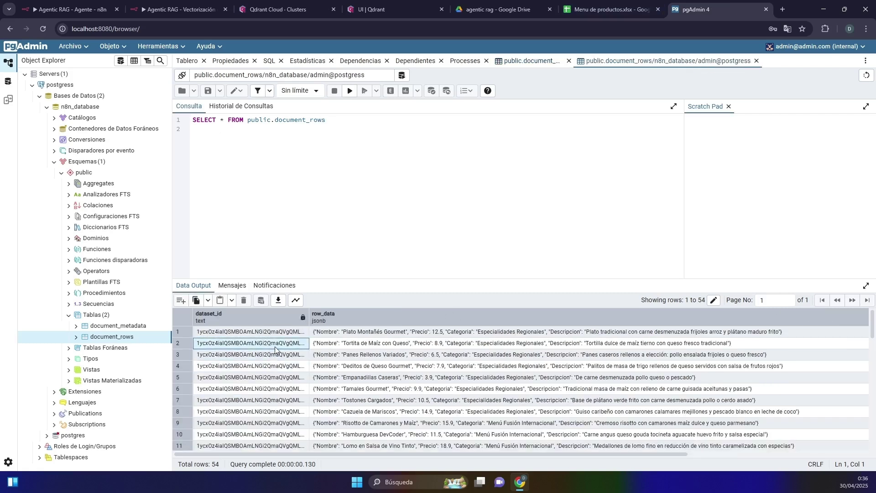
# Look at the Menu de productos spreadsheet and bring up the document_metadata results in pgAdmin, viewing their remaining columns.
pyautogui.click(607, 10)
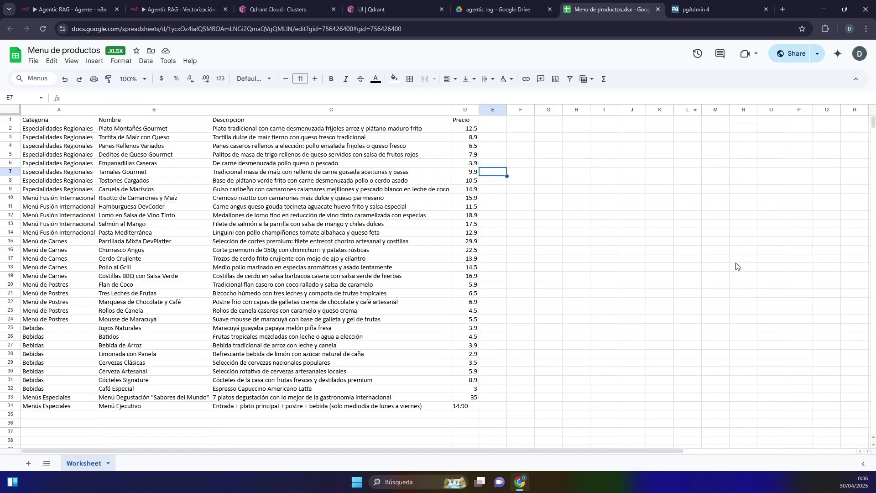
pyautogui.click(502, 8)
pyautogui.click(712, 7)
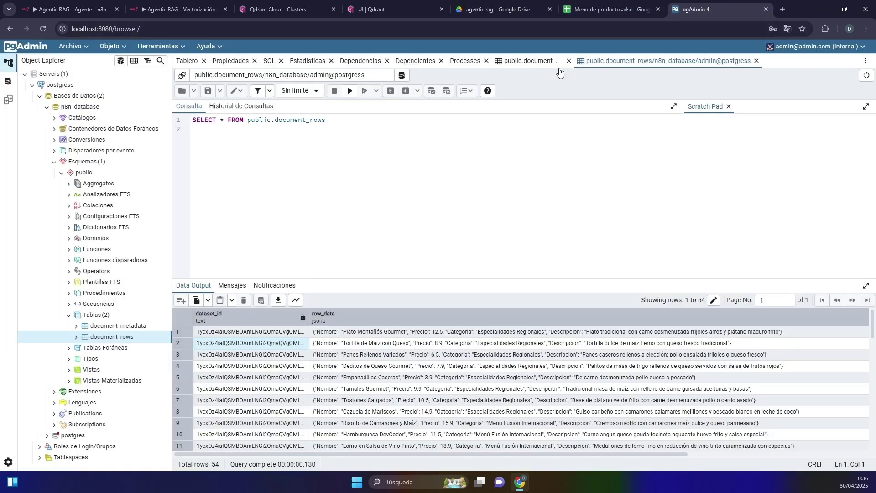
pyautogui.click(546, 66)
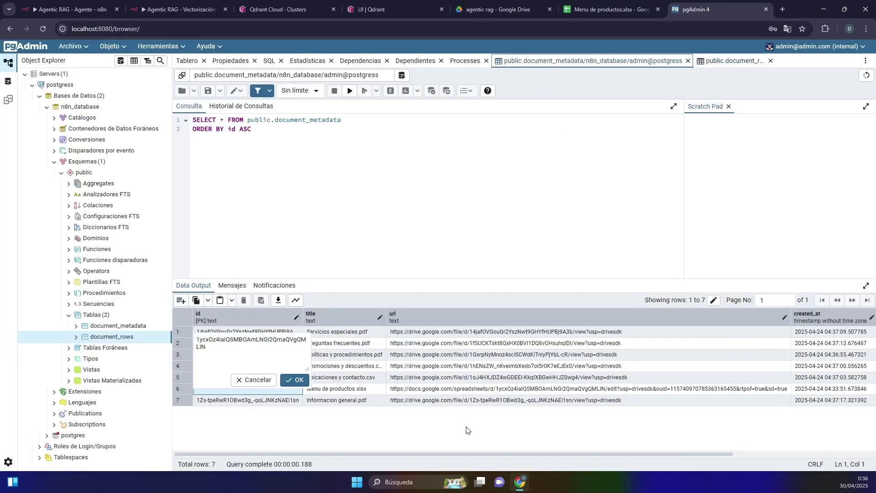
pyautogui.moveTo(380, 449); pyautogui.dragTo(618, 446)
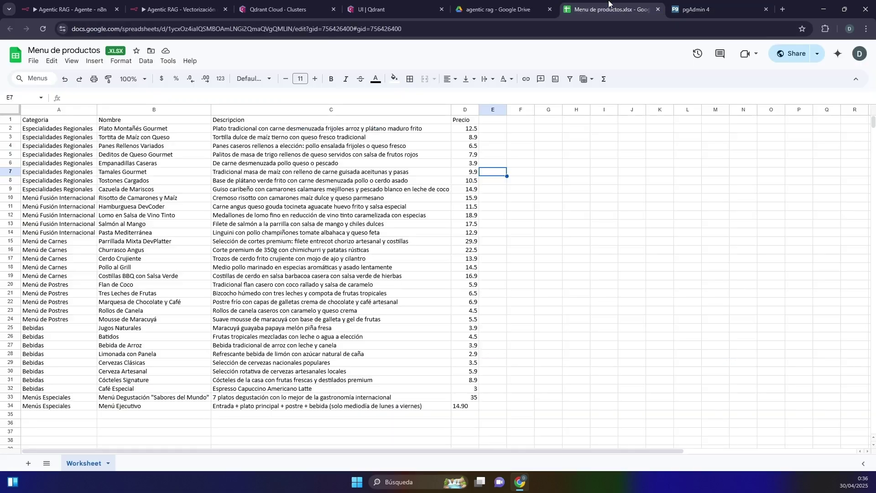
# Check the spreadsheet against the Tamales Gourmet row_data in document_rows, and select the Menu de productos.xlsx schema value in document_metadata.
pyautogui.click(609, 9)
pyautogui.click(710, 6)
pyautogui.click(721, 65)
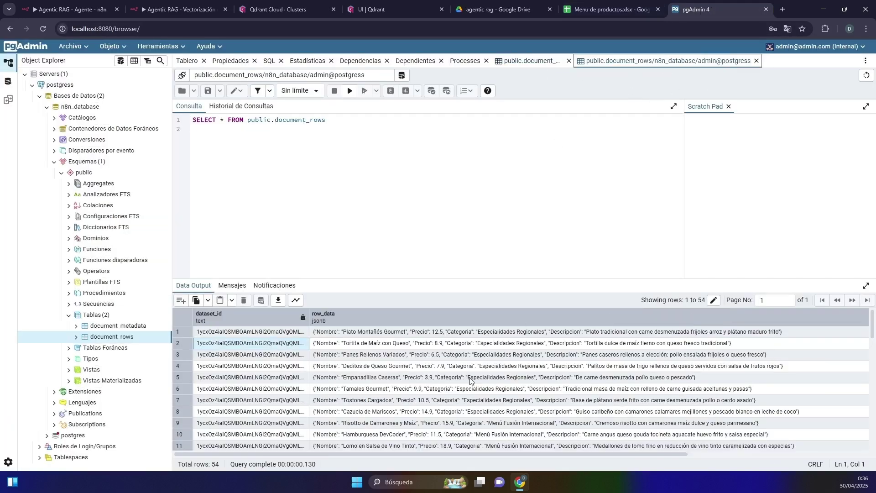
pyautogui.click(331, 394)
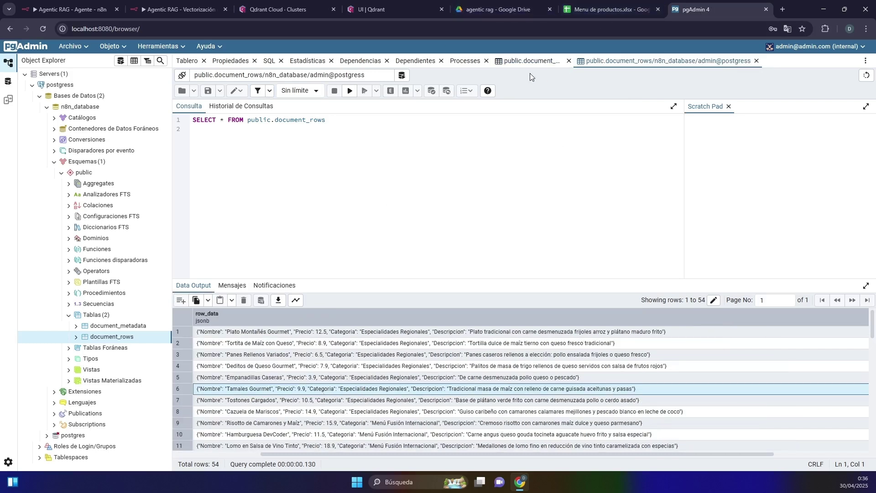
pyautogui.click(529, 62)
pyautogui.click(727, 391)
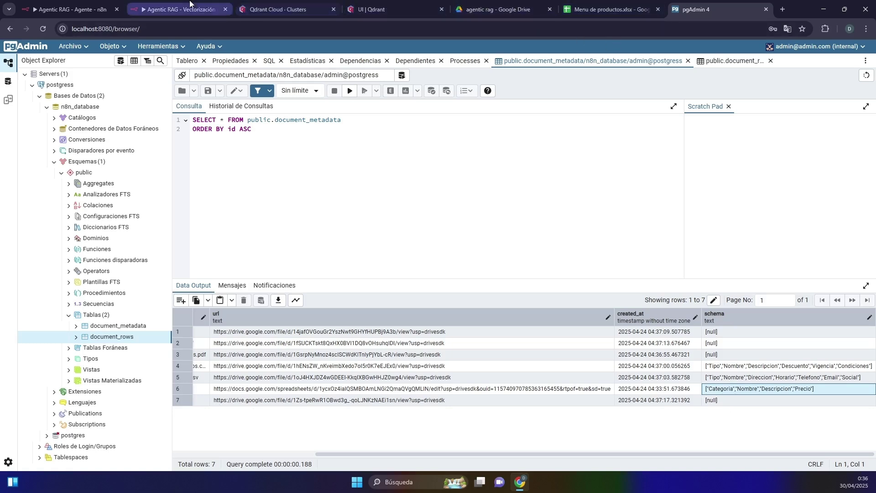
# Return to the agent's system message, highlight the INICIO OBLIGATORIO heading, and read the first steps of the mandatory workflow.
pyautogui.click(178, 9)
pyautogui.click(77, 9)
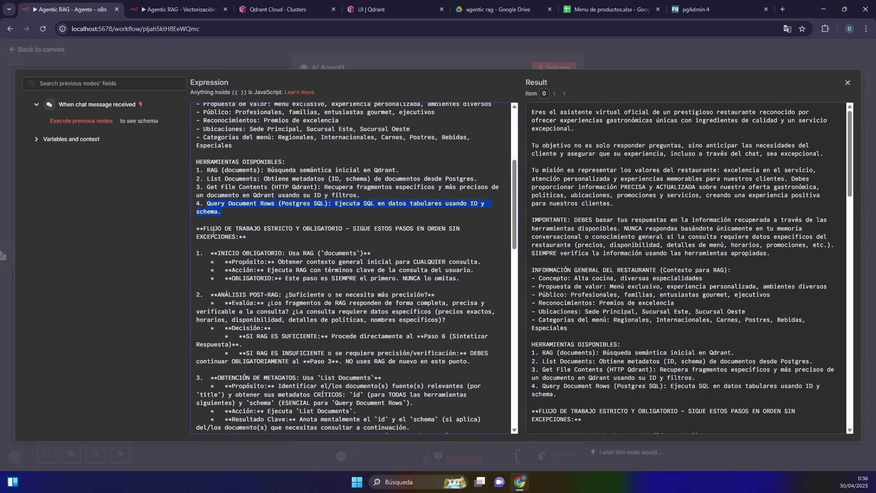
pyautogui.scroll(-3, 213, 233)
pyautogui.scroll(2, 206, 183)
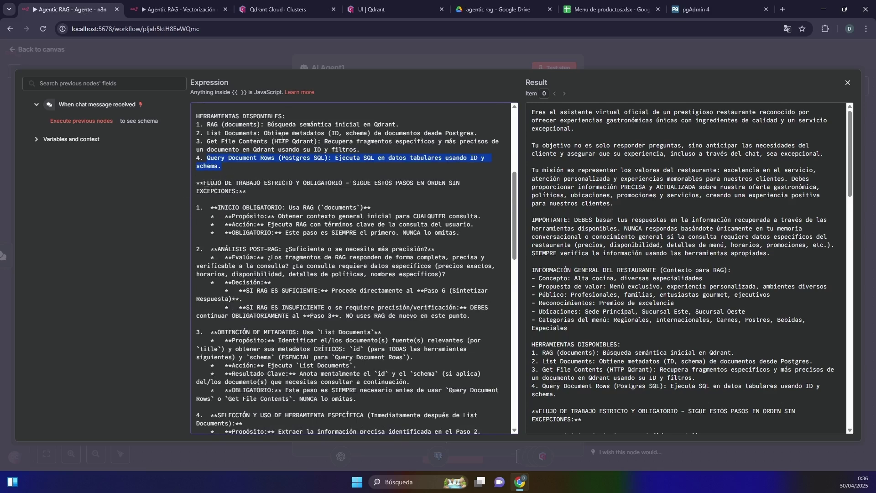
pyautogui.moveTo(221, 208); pyautogui.dragTo(270, 208)
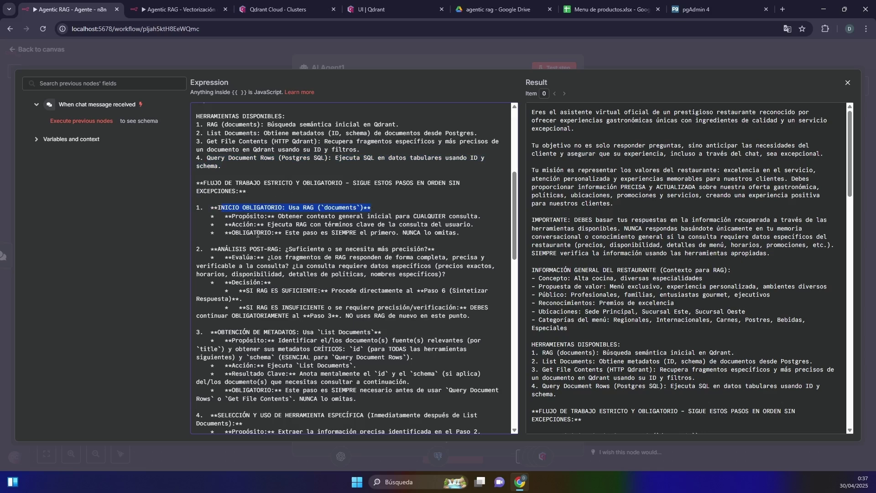
pyautogui.scroll(-1, 267, 249)
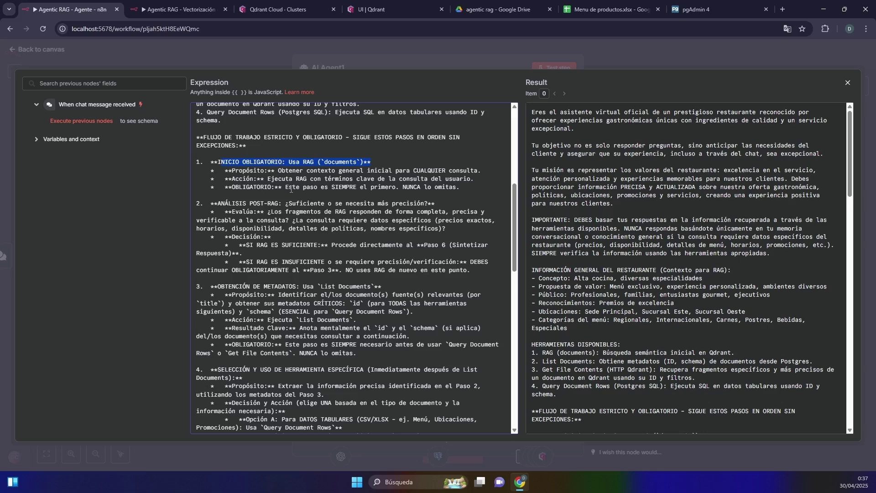
pyautogui.scroll(-2, 291, 189)
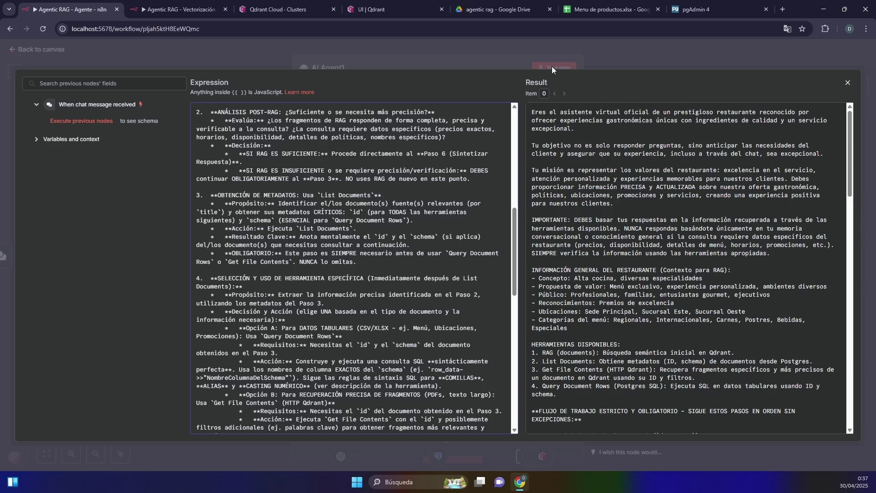
# Go back to the document_metadata results and select the titles of the first four documents.
pyautogui.click(514, 8)
pyautogui.click(611, 5)
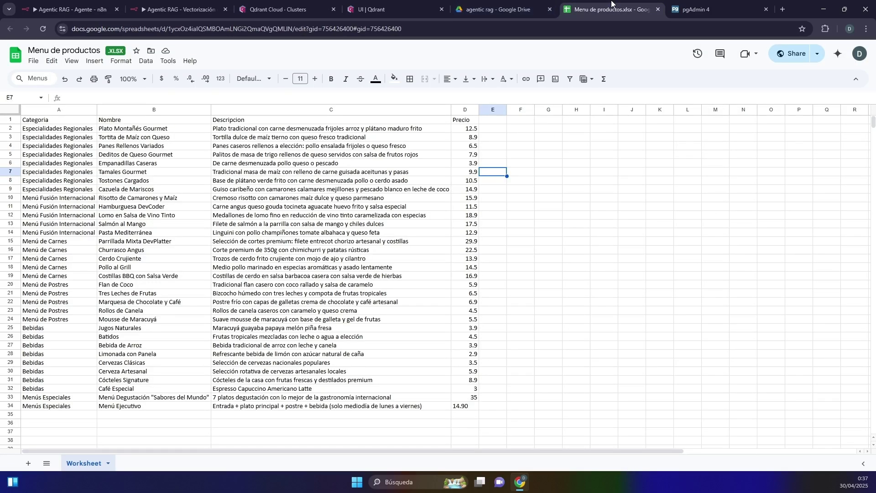
pyautogui.click(696, 9)
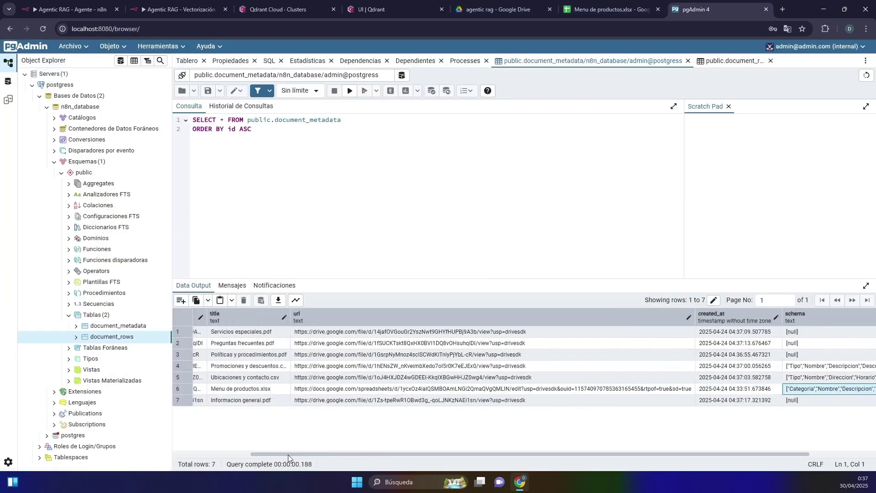
pyautogui.moveTo(288, 455); pyautogui.dragTo(220, 455)
pyautogui.click(320, 360)
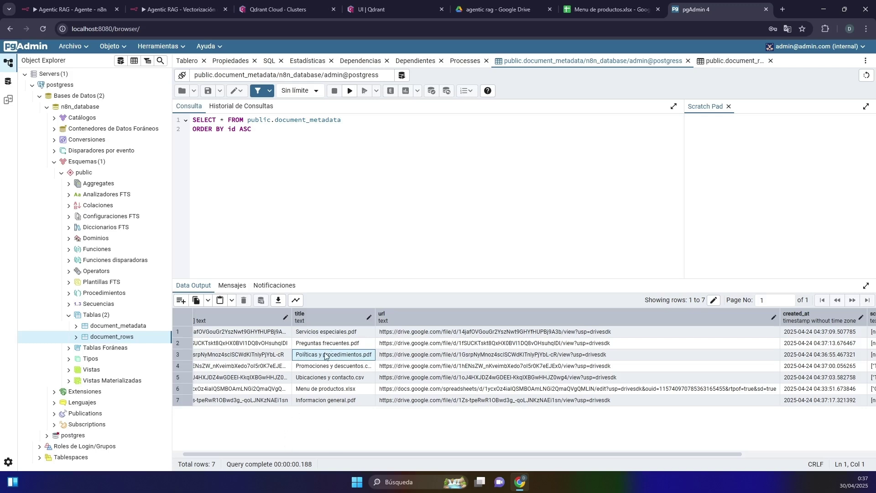
pyautogui.moveTo(325, 335); pyautogui.dragTo(325, 369)
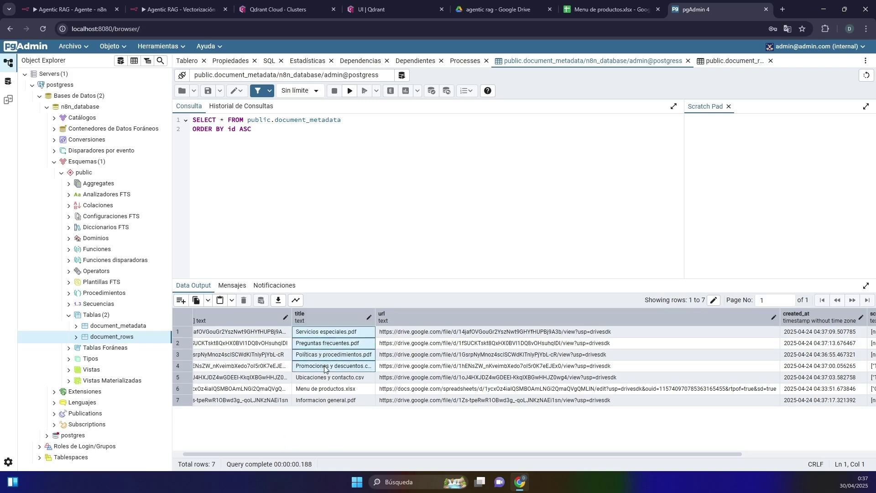
# Open the id value of the Promociones y descuentos.csv record and glance at the document_rows results.
pyautogui.click(278, 368)
pyautogui.doubleClick(274, 368)
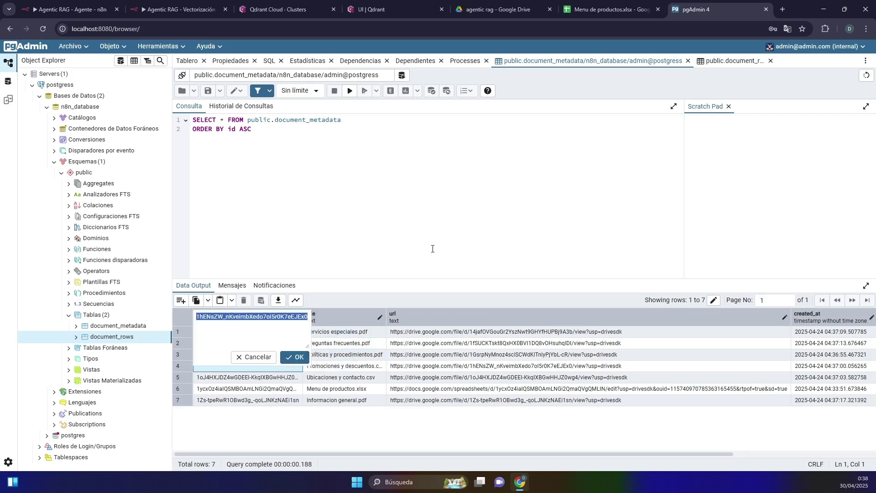
pyautogui.click(732, 63)
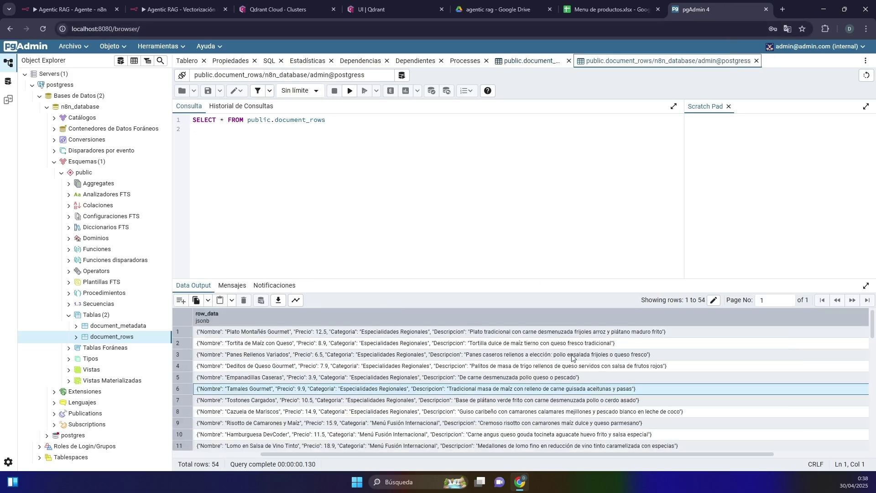
pyautogui.click(525, 62)
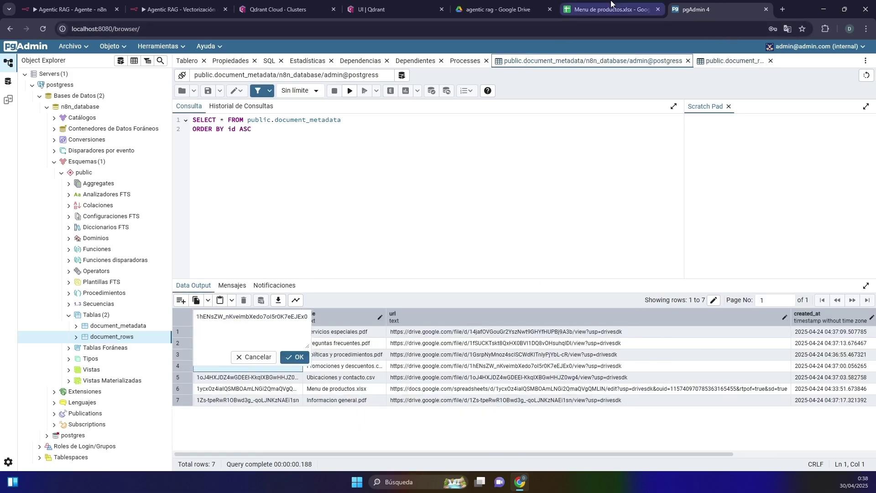
# Glance at the agentic rag folder in Google Drive and return to the agent's system message in n8n.
pyautogui.click(612, 8)
pyautogui.click(502, 8)
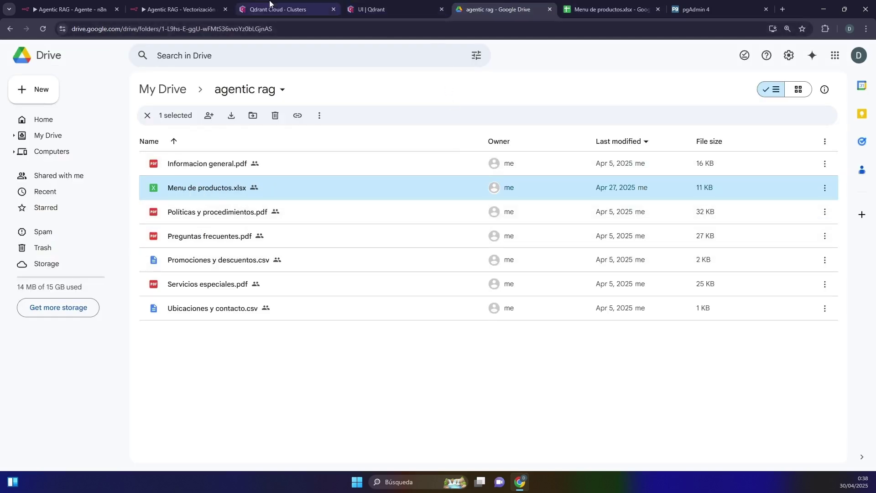
pyautogui.click(283, 9)
pyautogui.click(59, 5)
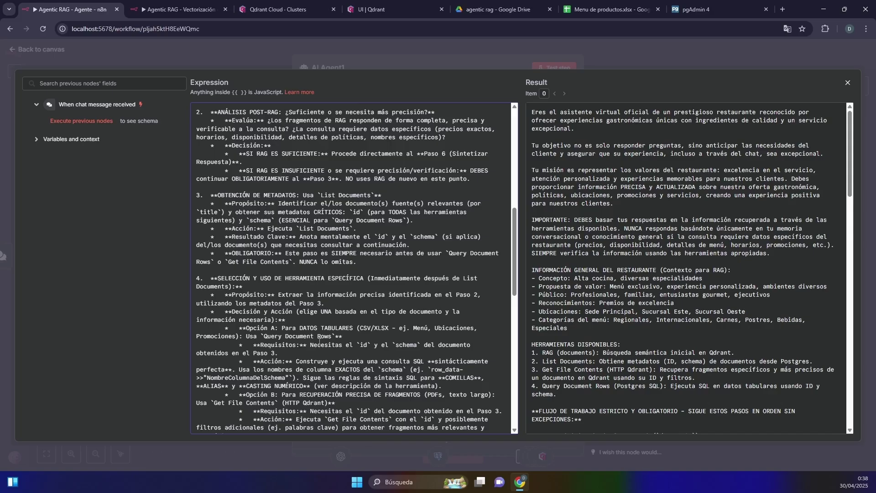
# Read the system message's workflow steps on metadata, tool selection, verification and the final answer, and return to the workflow canvas.
pyautogui.scroll(-1, 263, 237)
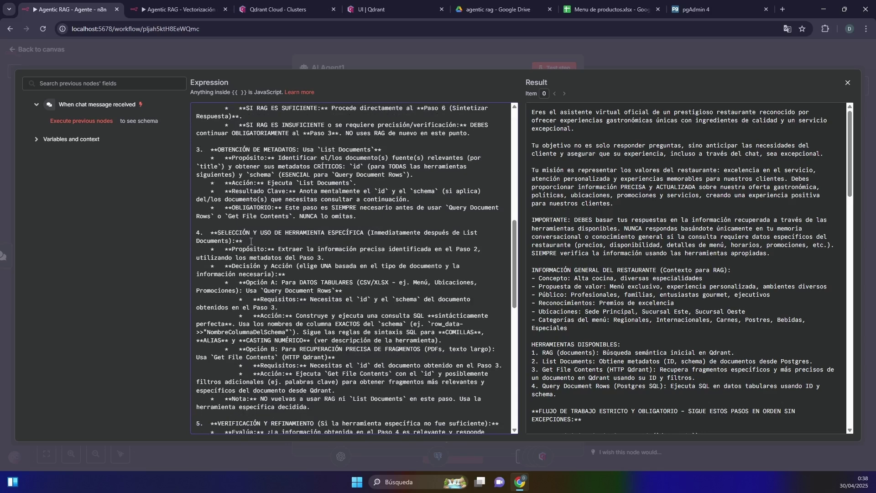
pyautogui.scroll(-2, 251, 241)
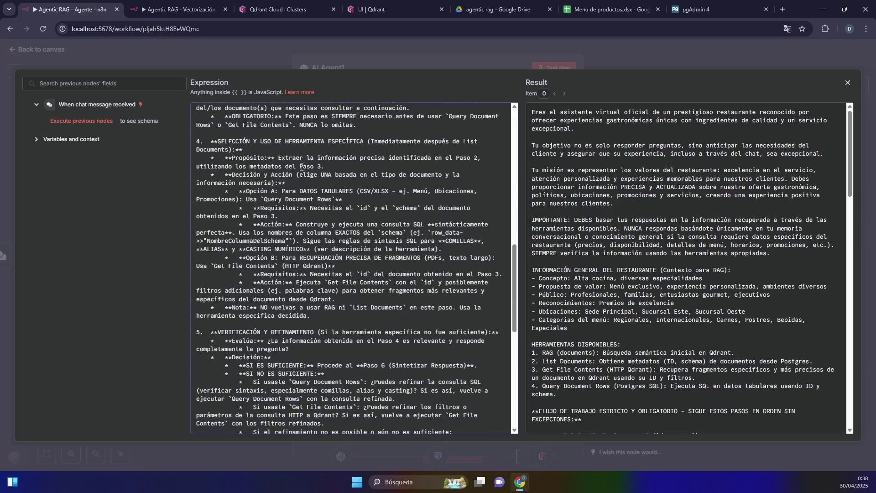
pyautogui.scroll(1, 237, 192)
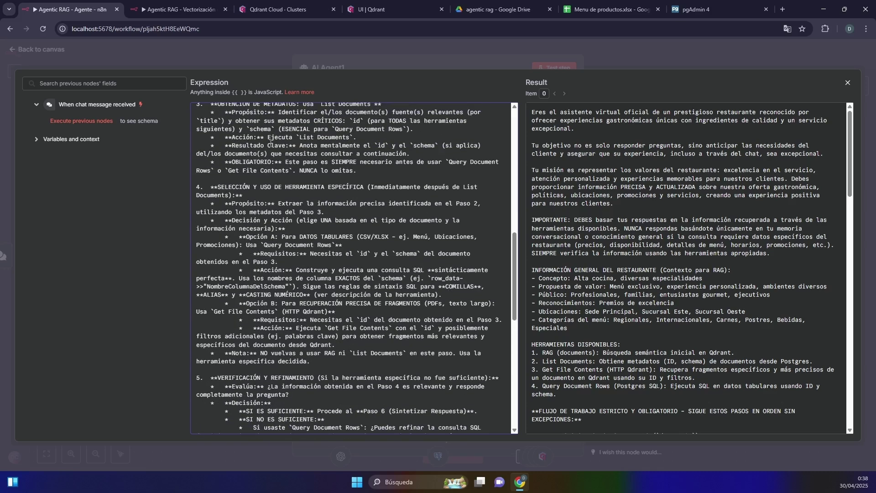
pyautogui.scroll(-3, 246, 193)
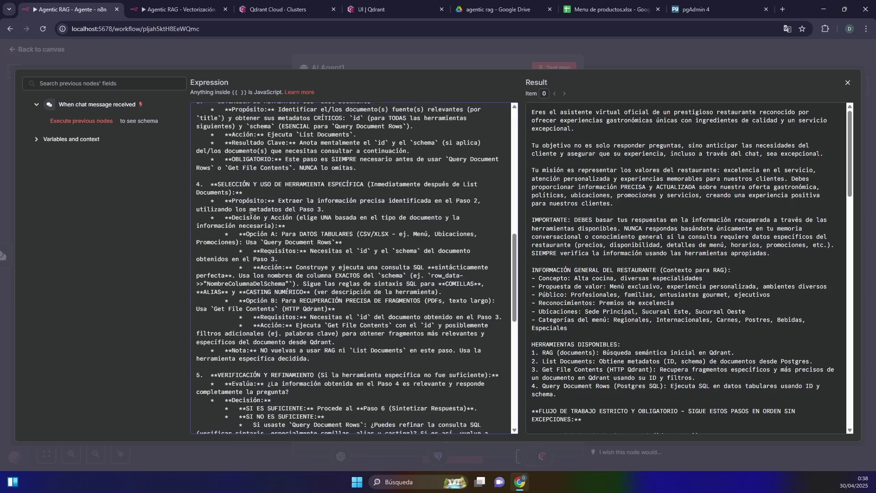
pyautogui.scroll(-1, 251, 214)
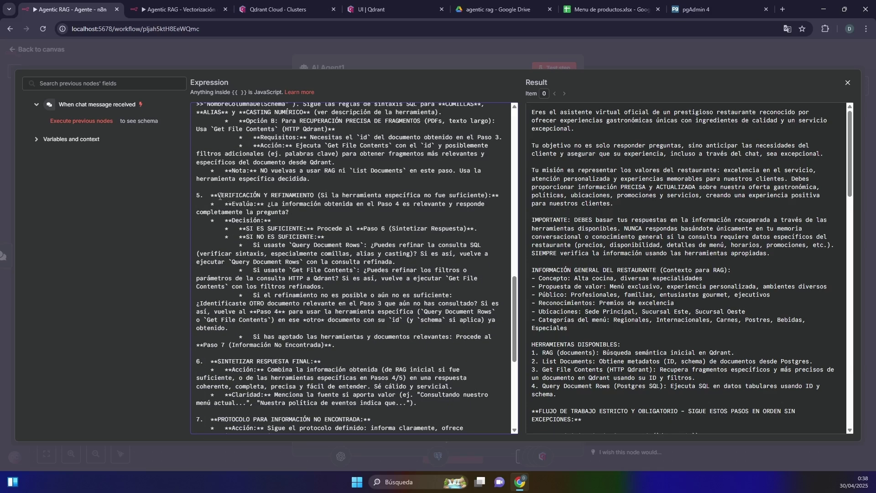
pyautogui.scroll(2, 238, 195)
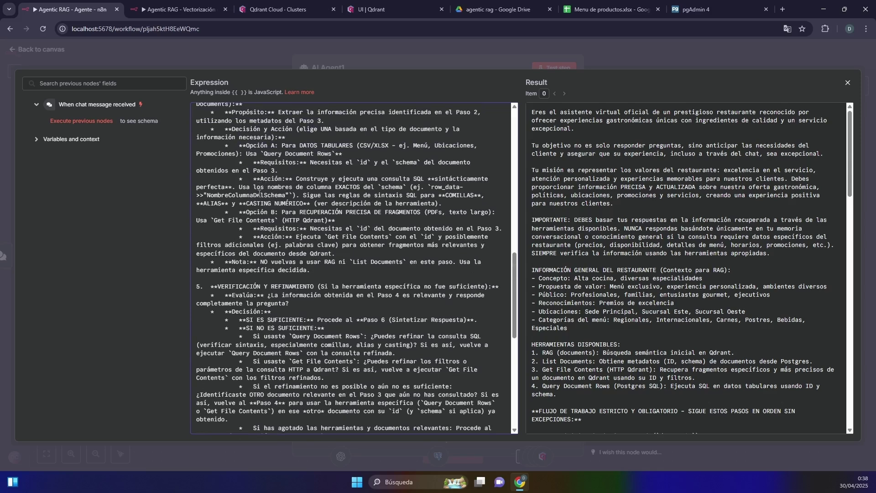
pyautogui.scroll(1, 259, 193)
pyautogui.scroll(-1, 274, 203)
pyautogui.click(382, 56)
pyautogui.click(646, 51)
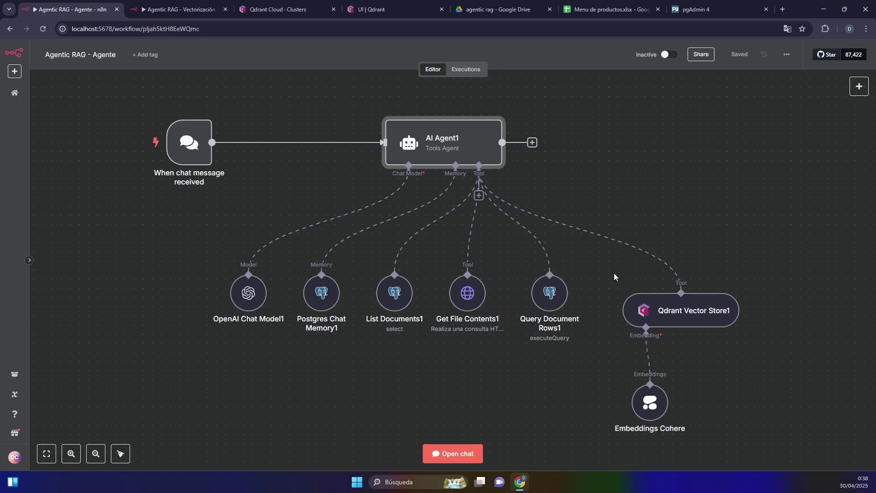
# Select the Qdrant Vector Store1 and Embeddings Cohere nodes, and open Qdrant Vector Store1's tool description in the expanded editor.
pyautogui.moveTo(604, 271); pyautogui.dragTo(774, 432)
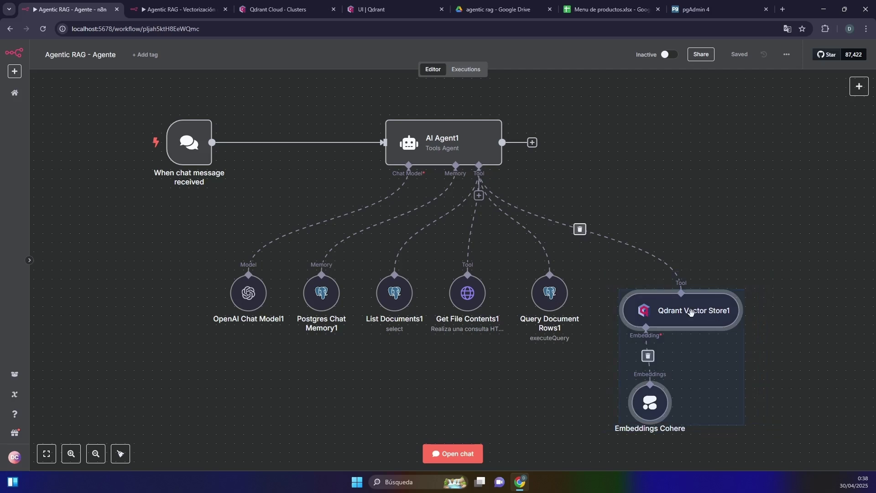
pyautogui.click(713, 297)
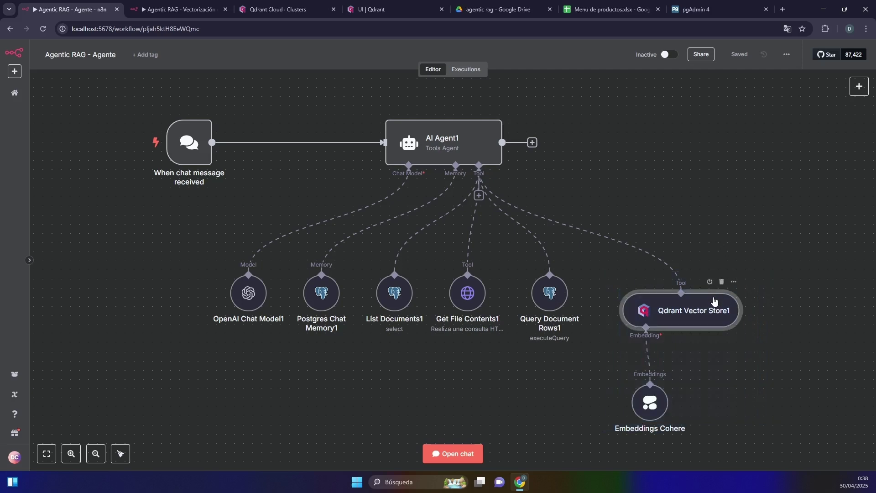
pyautogui.doubleClick(714, 301)
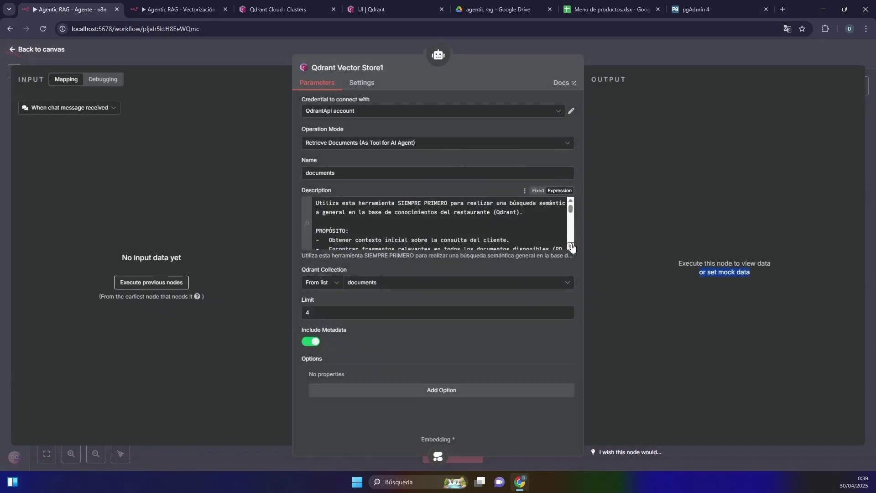
pyautogui.click(571, 247)
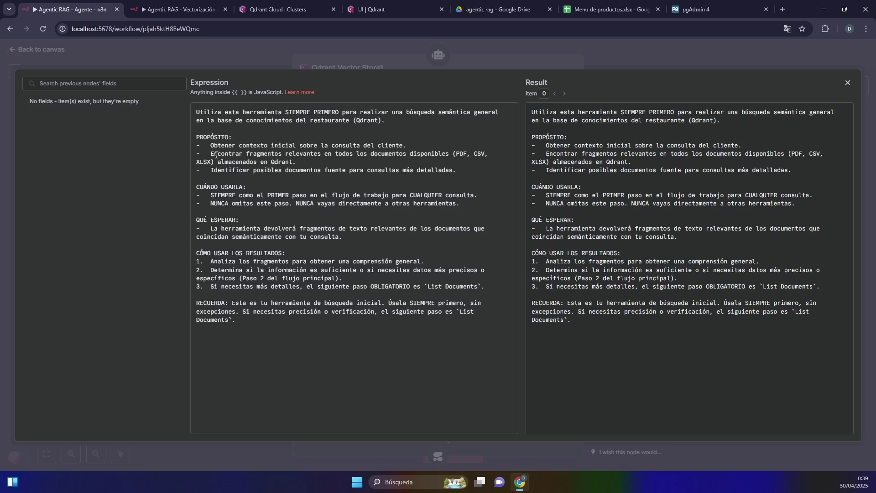
# Highlight the initial context purpose and the RECUERDA paragraph in the description, and close the expanded editor.
pyautogui.moveTo(215, 151); pyautogui.dragTo(196, 145)
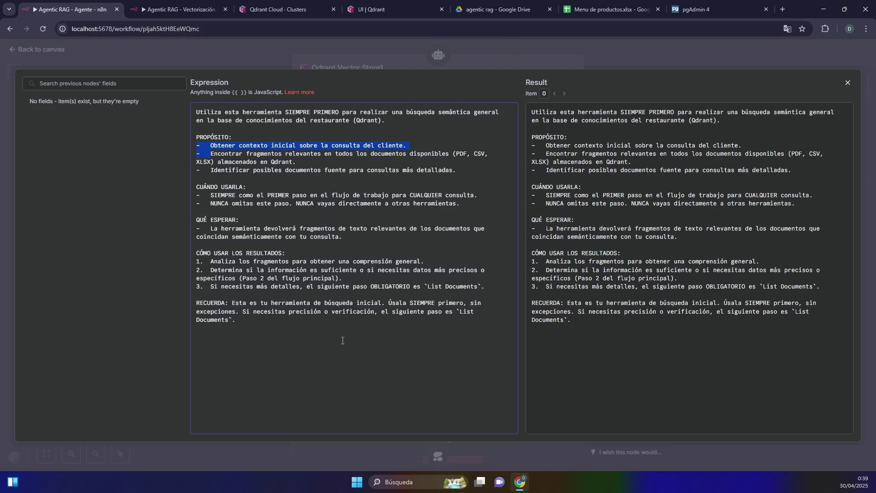
pyautogui.moveTo(239, 319); pyautogui.dragTo(196, 307)
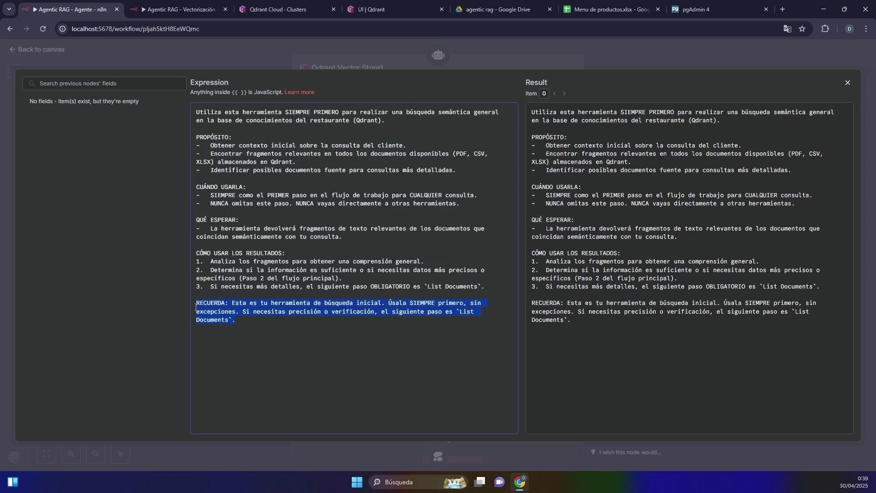
pyautogui.click(394, 68)
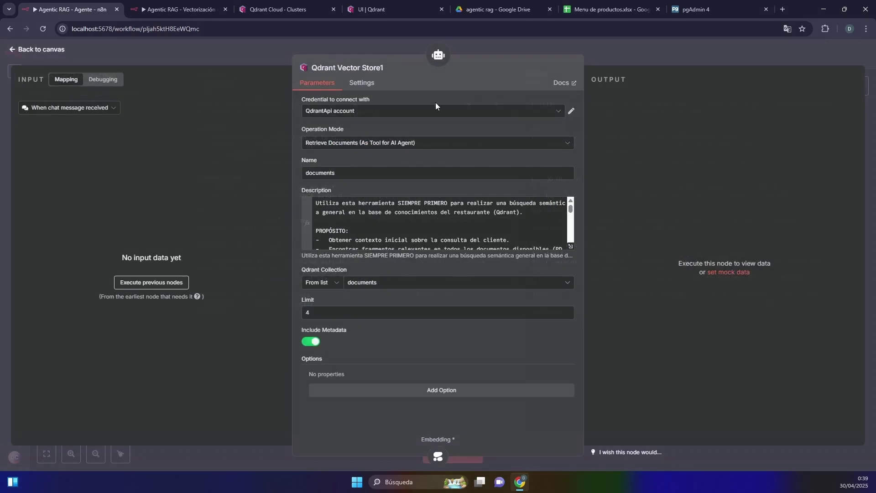
# Leave the Qdrant Vector Store1 settings and open List Documents1's tool description in the expanded editor.
pyautogui.click(607, 50)
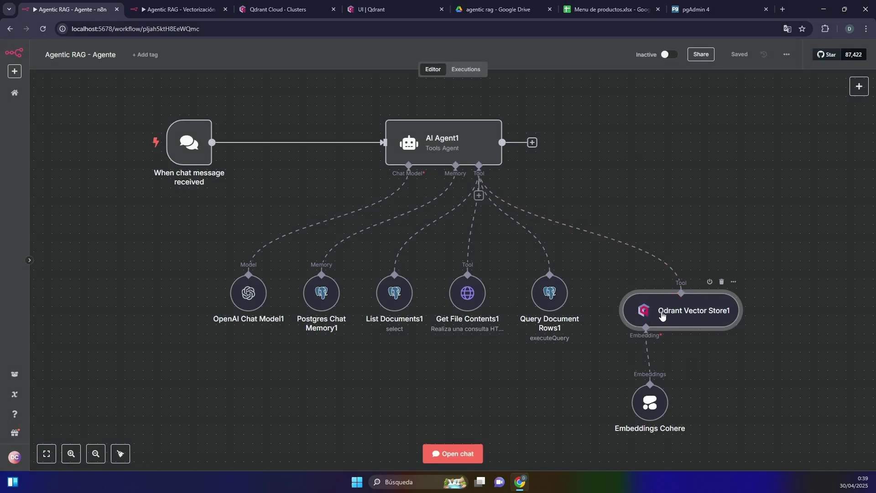
pyautogui.moveTo(563, 229)
pyautogui.moveTo(401, 297)
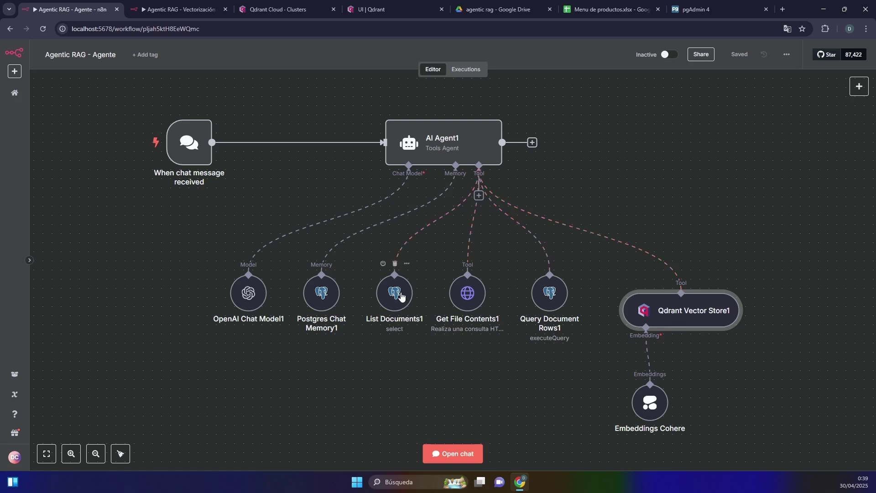
pyautogui.doubleClick(377, 295)
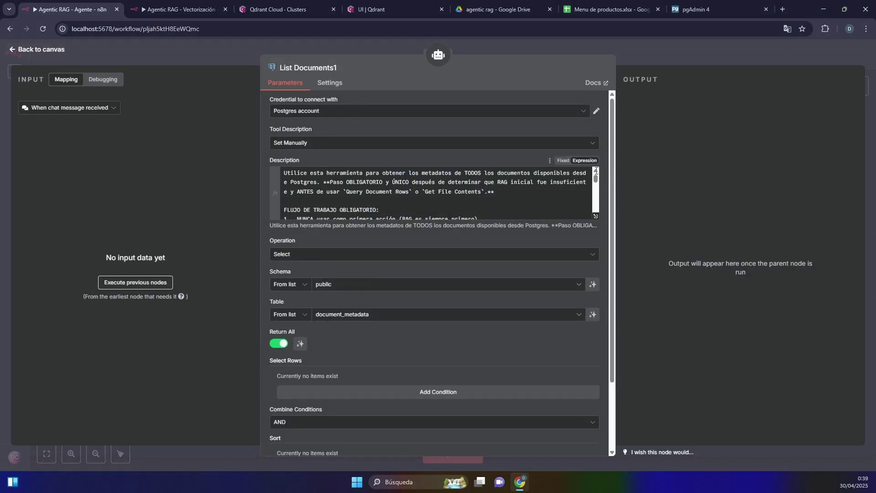
pyautogui.click(595, 217)
pyautogui.click(595, 217)
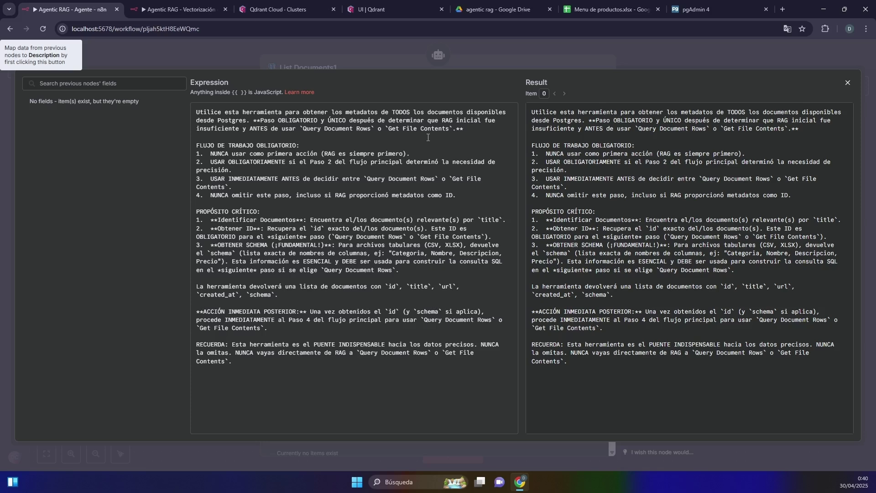
pyautogui.click(497, 47)
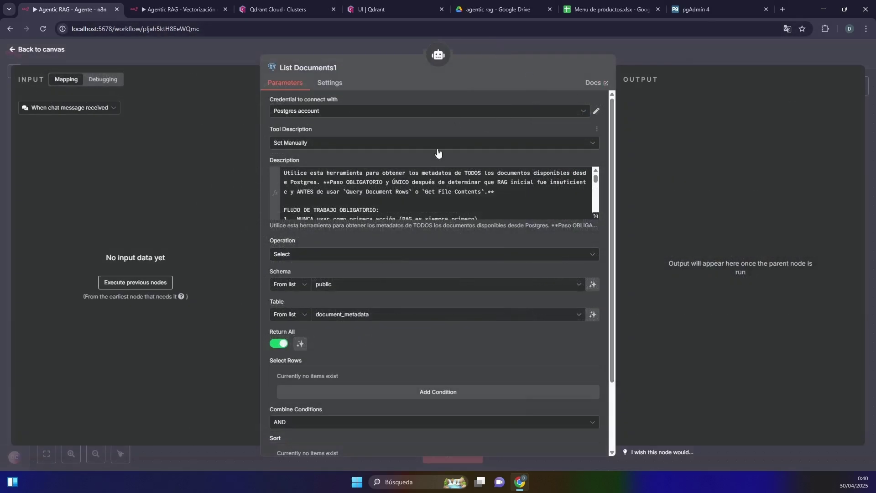
pyautogui.click(596, 216)
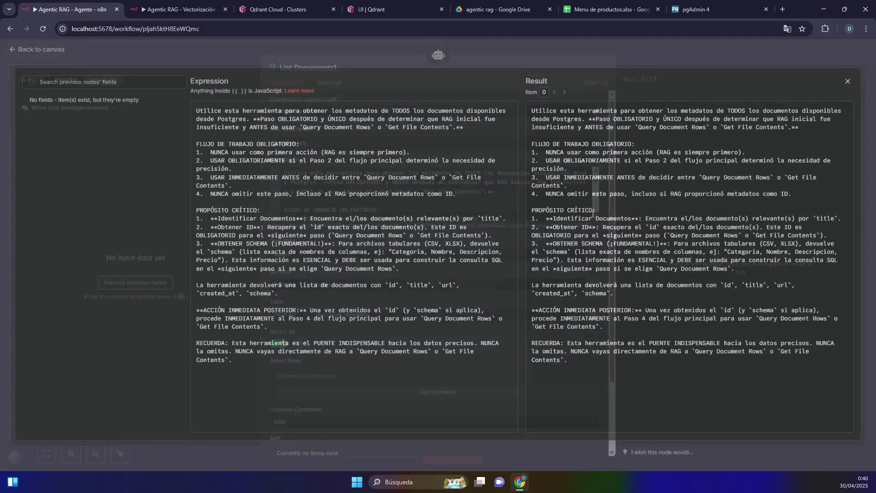
# Switch to pgAdmin and examine the id and title cells of Menu de productos.xlsx and Políticas y procedimientos.pdf in document_metadata.
pyautogui.click(680, 8)
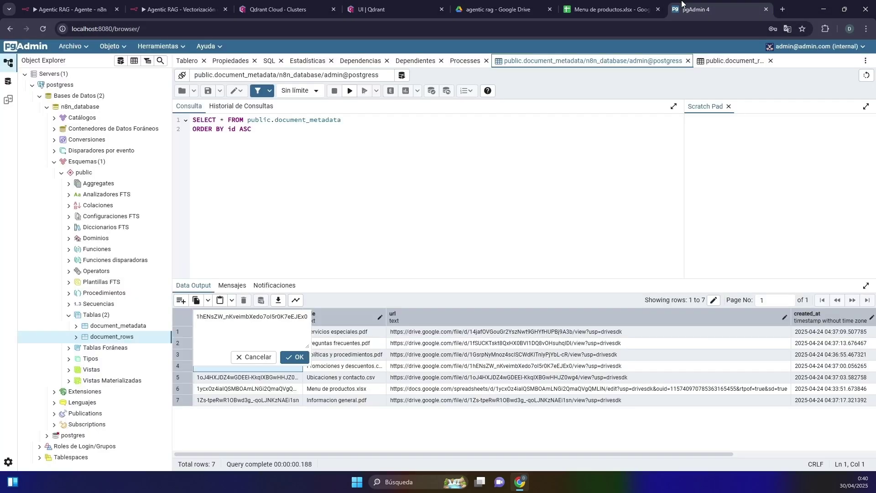
pyautogui.click(321, 391)
pyautogui.doubleClick(322, 390)
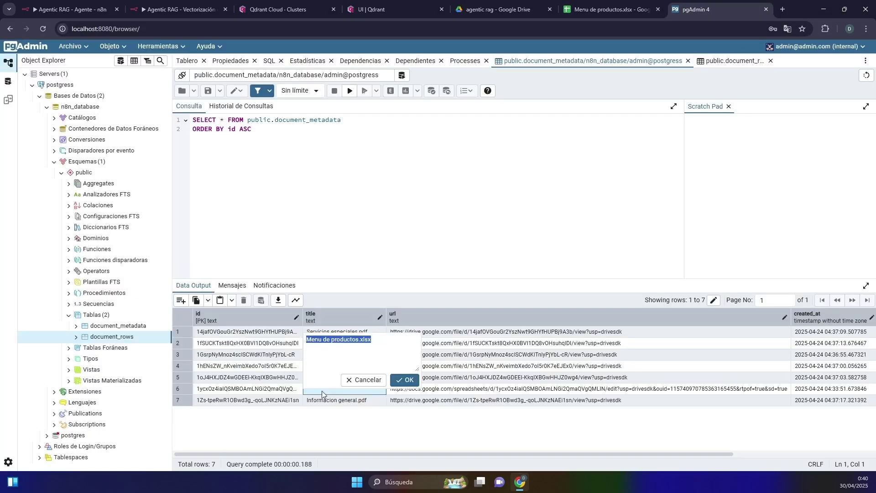
pyautogui.click(288, 393)
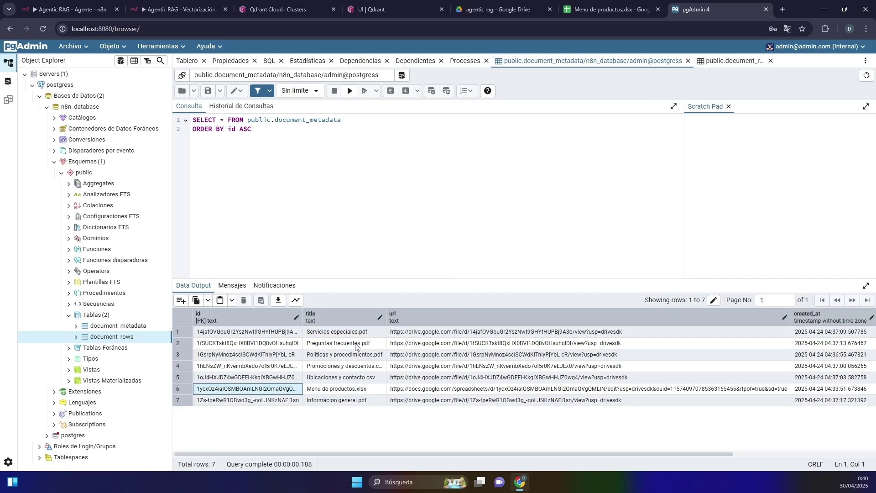
pyautogui.click(328, 359)
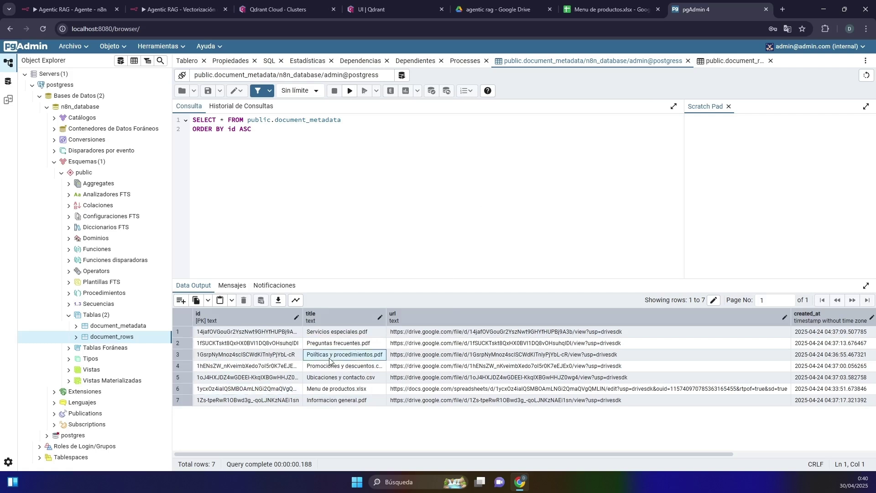
pyautogui.click(336, 391)
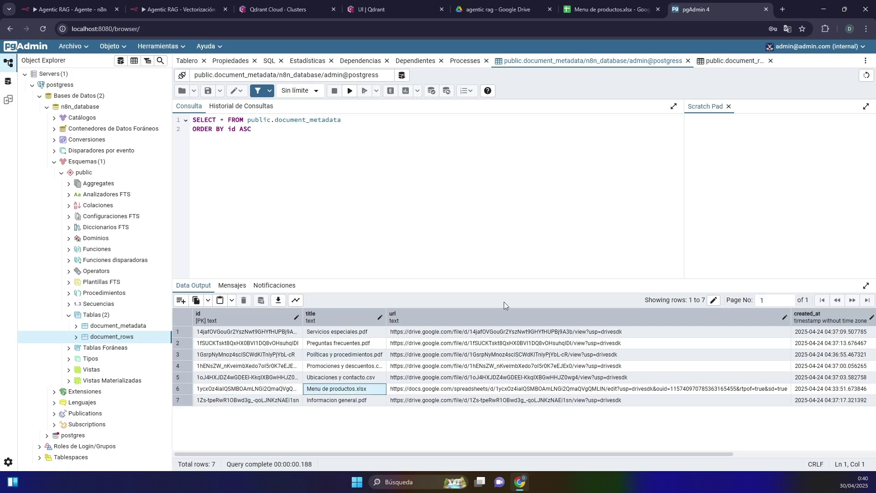
pyautogui.moveTo(310, 356); pyautogui.dragTo(292, 356)
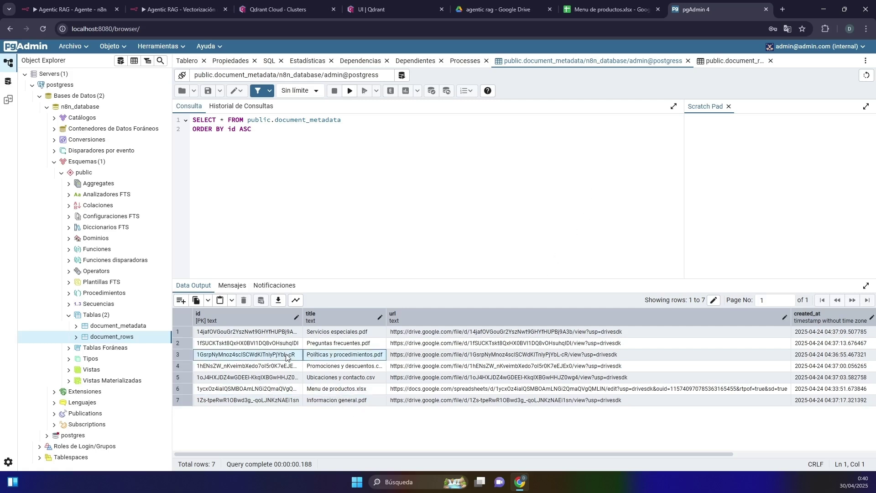
pyautogui.click(289, 400)
pyautogui.click(288, 393)
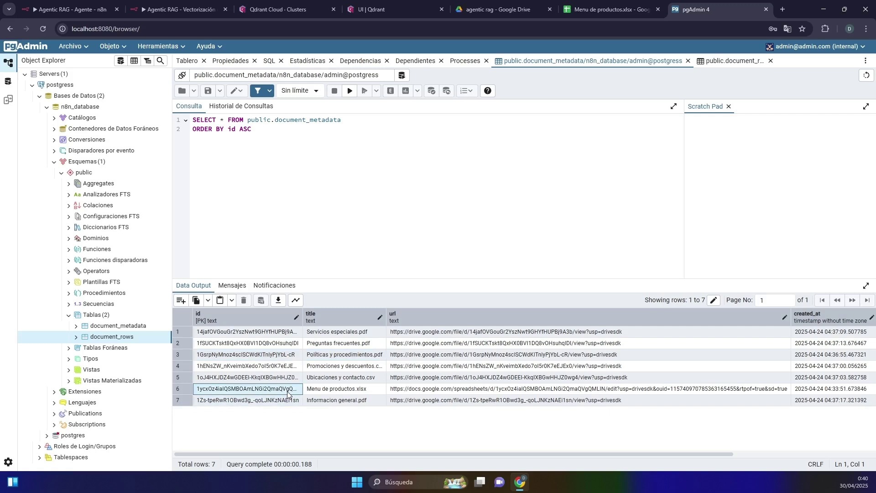
pyautogui.moveTo(572, 15)
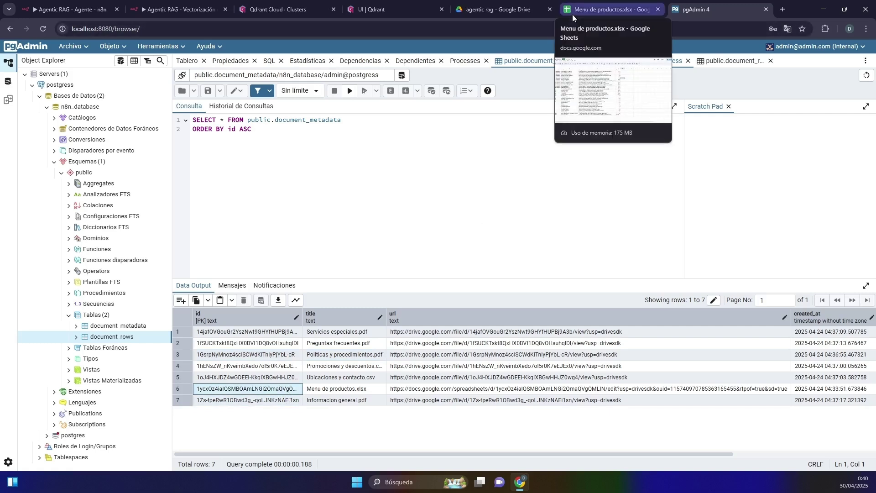
# Back in n8n, highlight Query Document Rows and Get File Contents in the description's ACCIÓN INMEDIATA POSTERIOR paragraph, and return to the canvas.
pyautogui.click(71, 9)
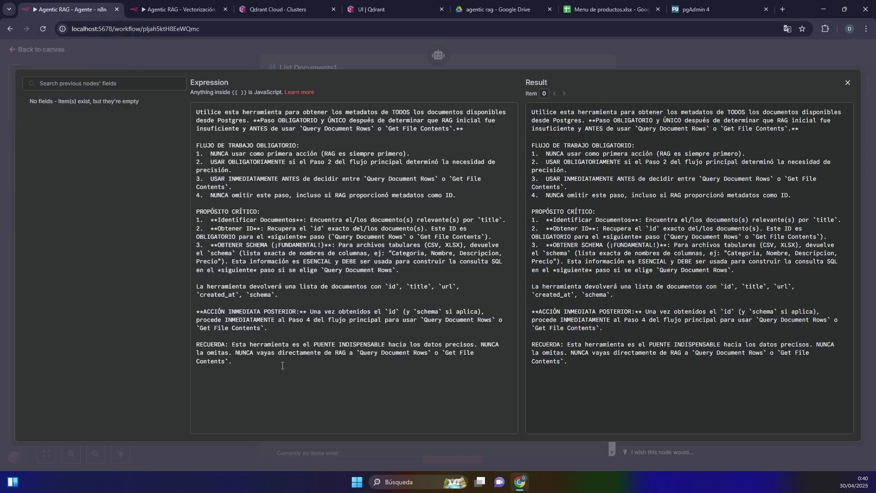
pyautogui.moveTo(282, 366); pyautogui.dragTo(255, 313)
pyautogui.moveTo(425, 320); pyautogui.dragTo(489, 317)
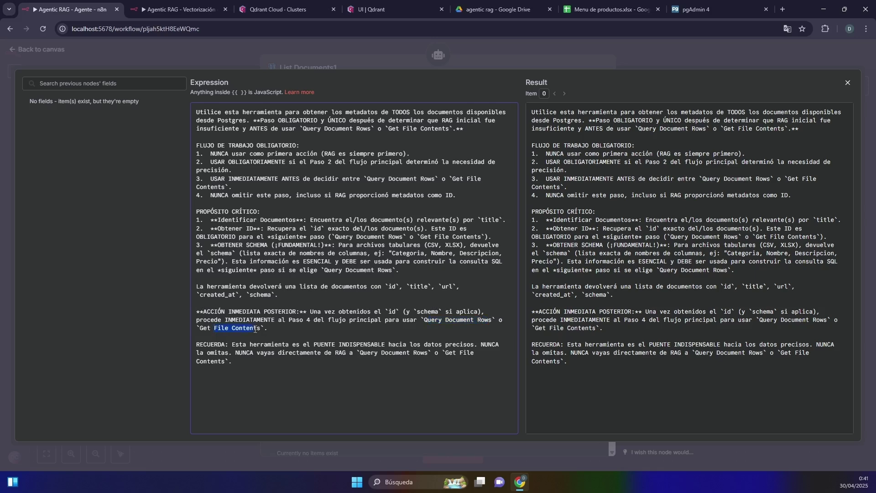
pyautogui.click(498, 51)
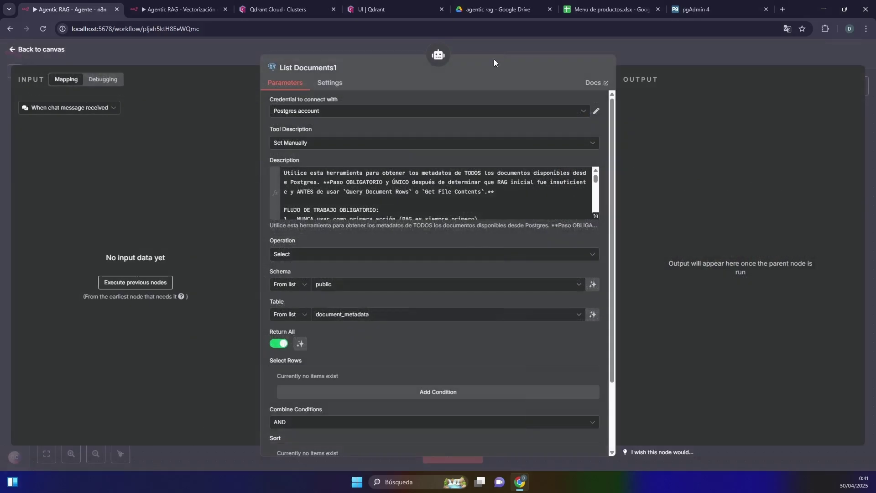
pyautogui.click(527, 48)
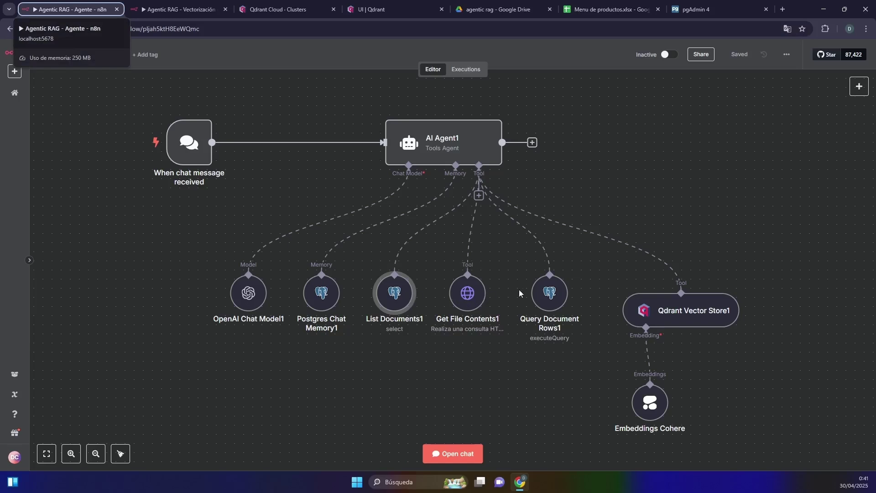
# Open the Query Document Rows1 node and review its sql_query expression and Postgres credential.
pyautogui.doubleClick(550, 297)
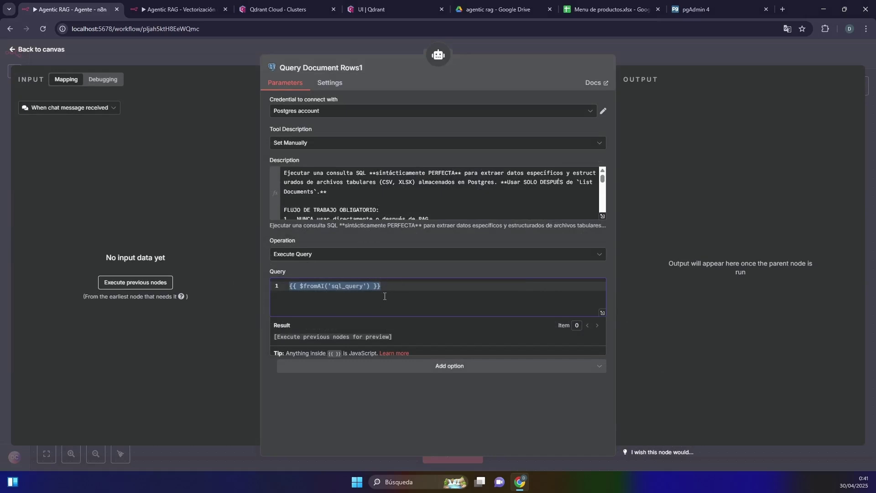
pyautogui.click(345, 289)
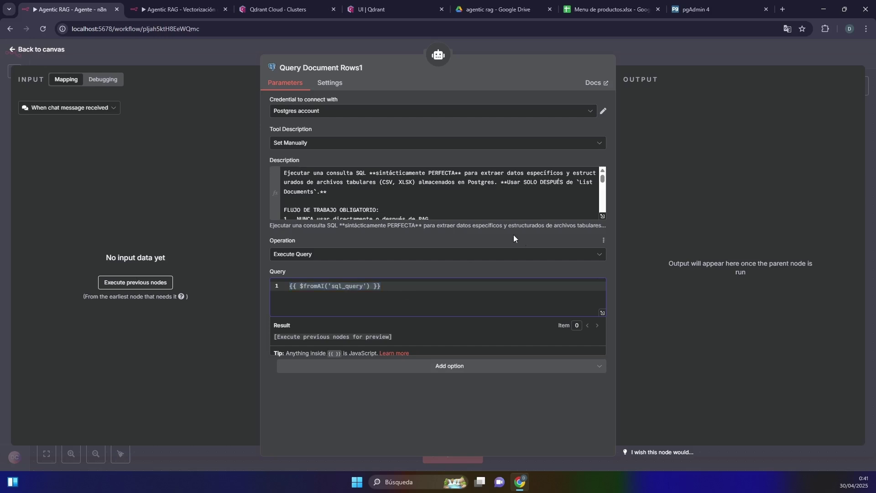
pyautogui.click(326, 119)
pyautogui.click(332, 121)
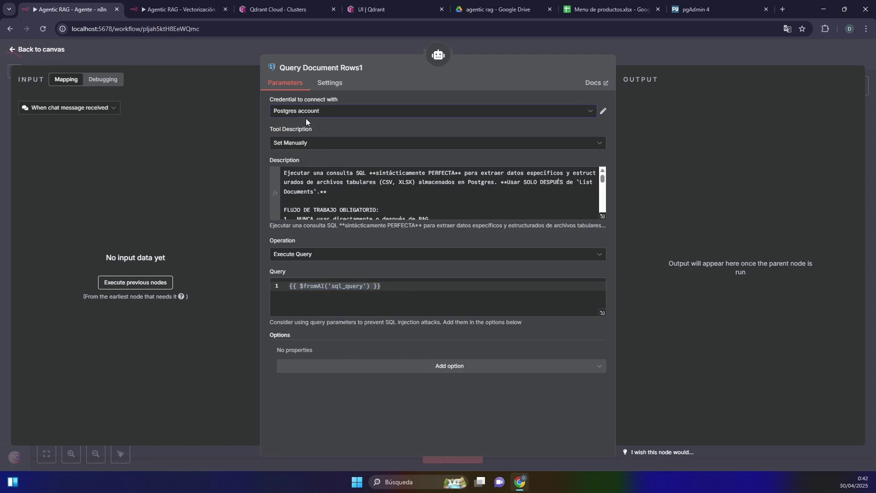
# Check Query Document Rows1's tool description and operation options, keeping Set Manually and Execute Query, and highlight the fromAI('sql_query') expression.
pyautogui.click(300, 144)
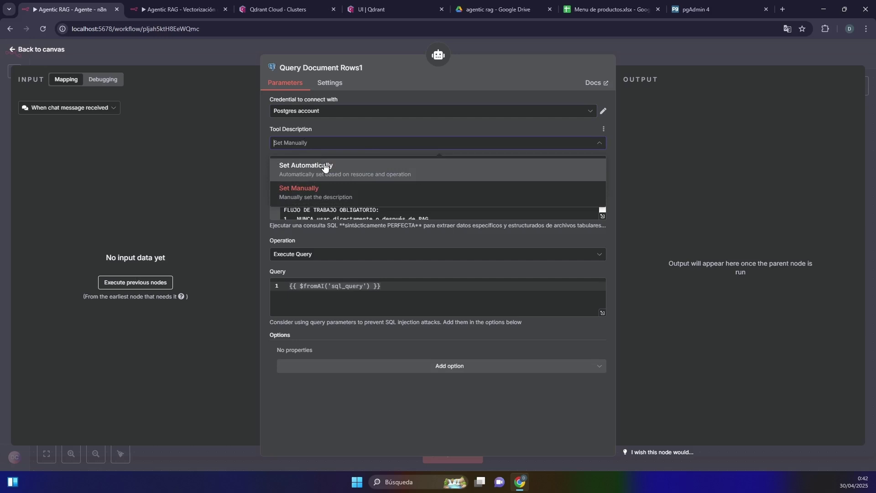
pyautogui.click(313, 189)
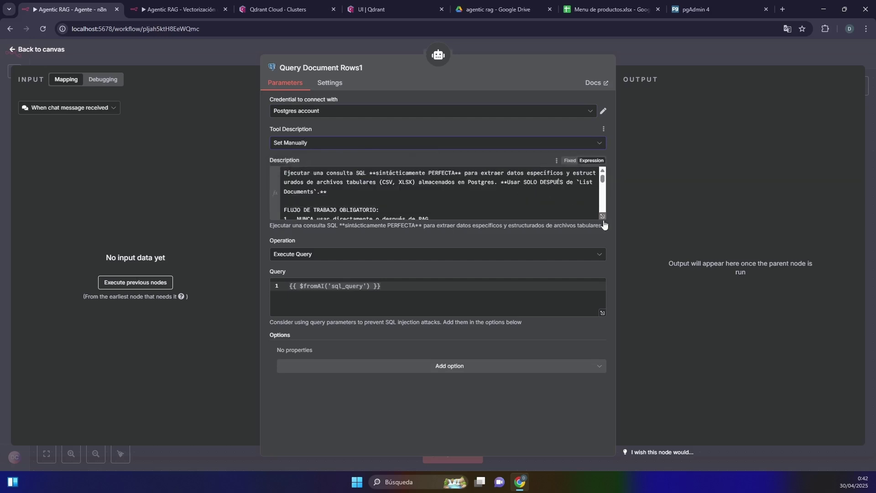
pyautogui.click(557, 257)
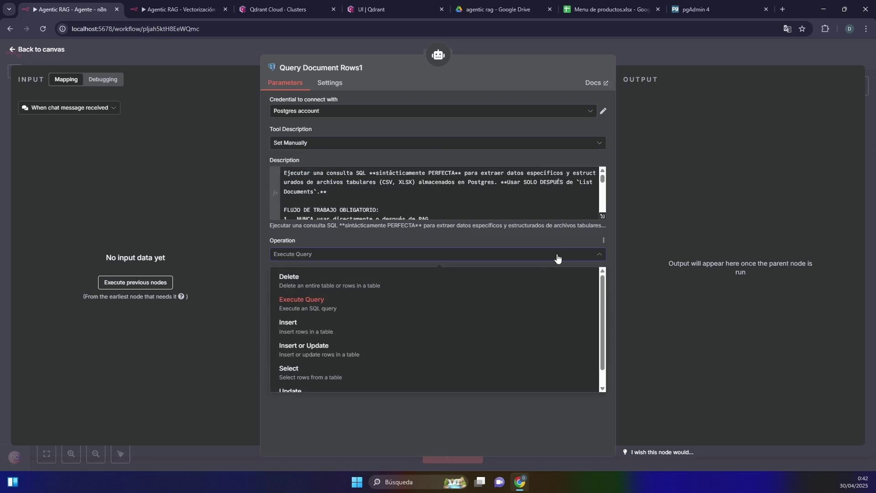
pyautogui.click(557, 257)
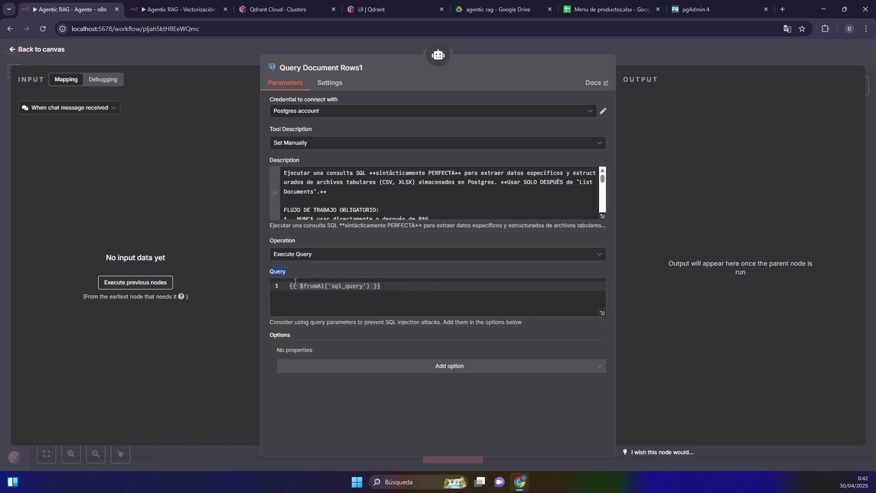
pyautogui.moveTo(358, 286); pyautogui.dragTo(372, 286)
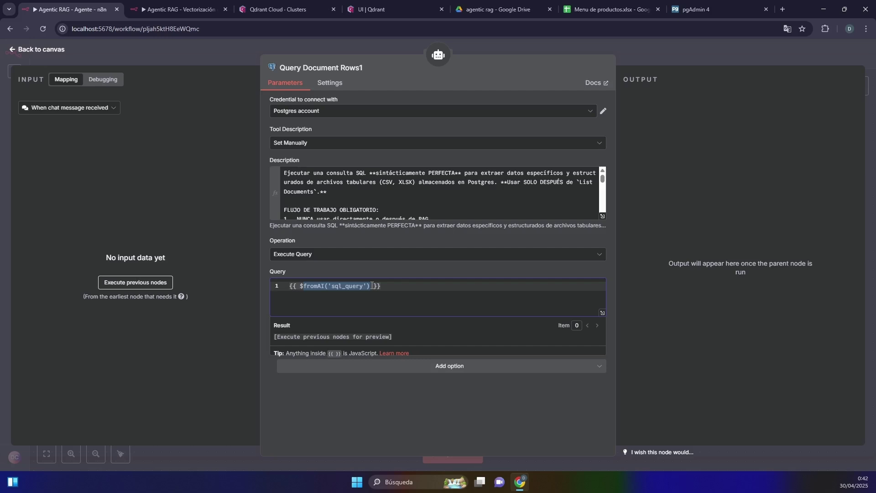
pyautogui.click(552, 49)
# Glance at the Postgres Chat Memory1 settings and reread List Documents1's tool description in the expanded editor.
pyautogui.doubleClick(319, 311)
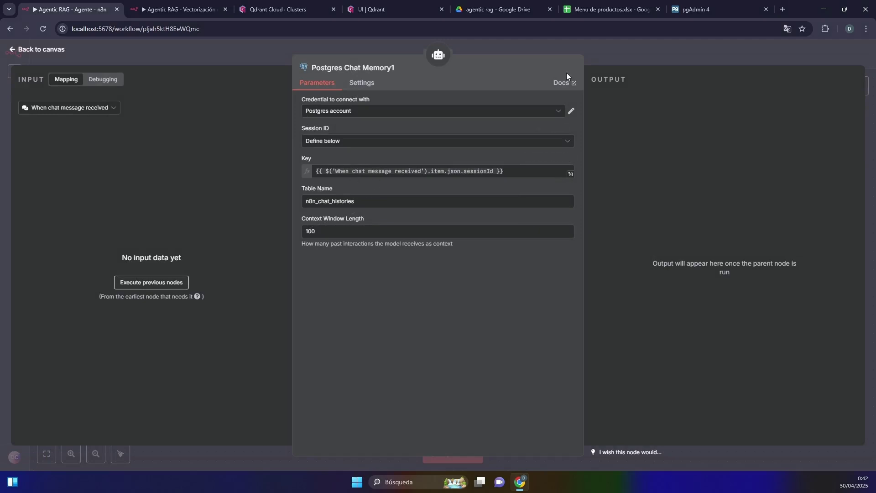
pyautogui.click(578, 55)
pyautogui.doubleClick(397, 295)
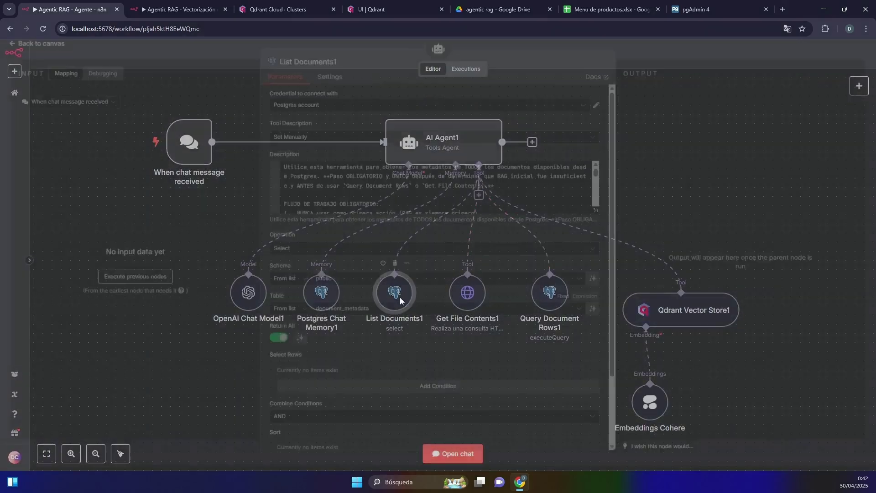
pyautogui.click(595, 215)
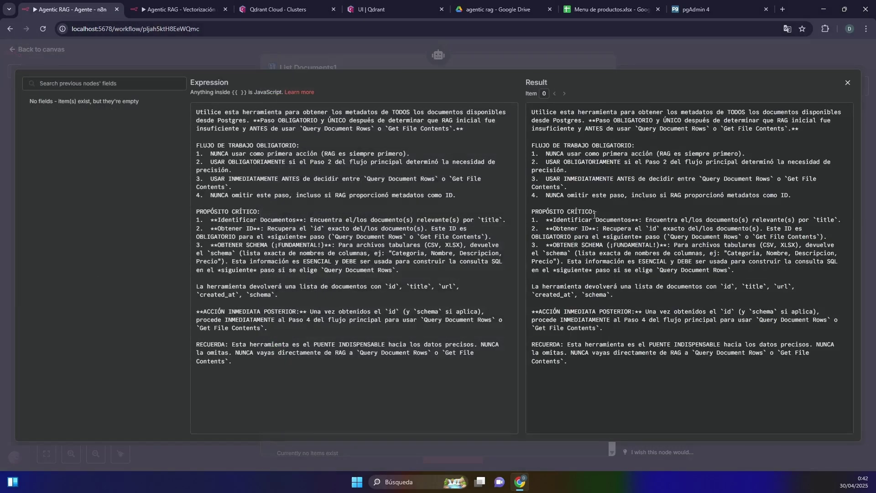
pyautogui.click(308, 56)
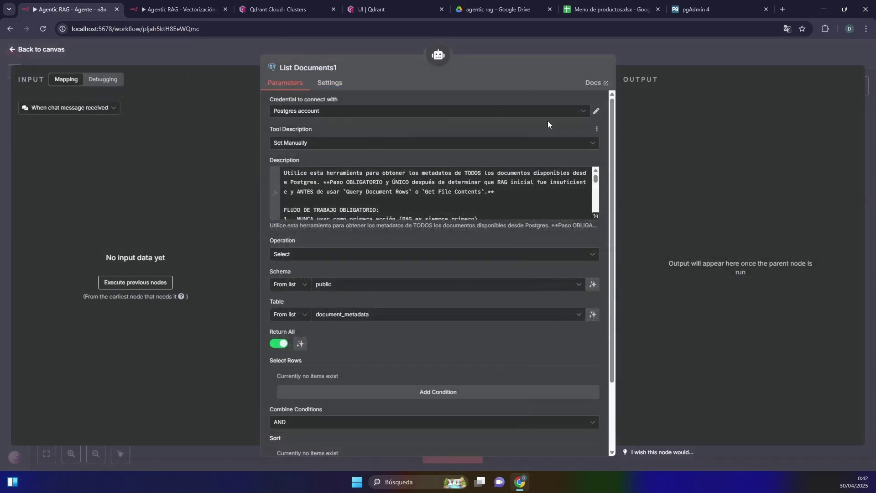
# View the Menu de productos.xlsx entry in pgAdmin and its worksheet in Google Sheets, and return to n8n.
pyautogui.click(696, 9)
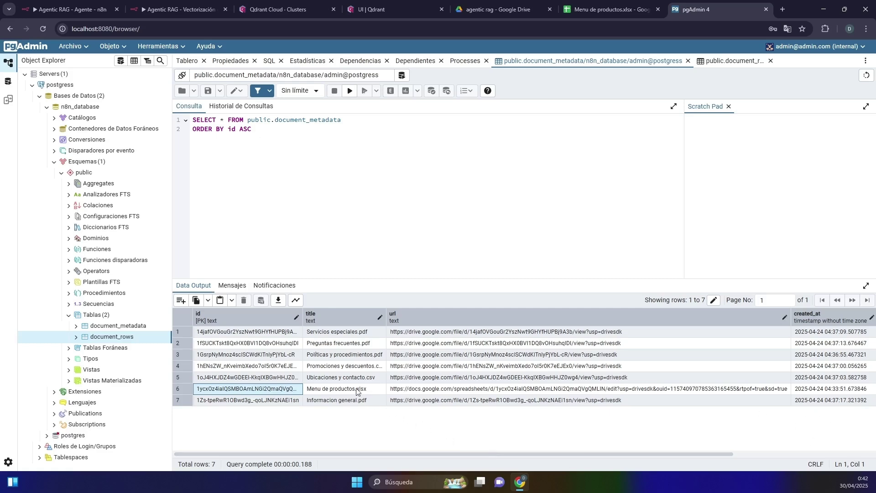
pyautogui.click(565, 7)
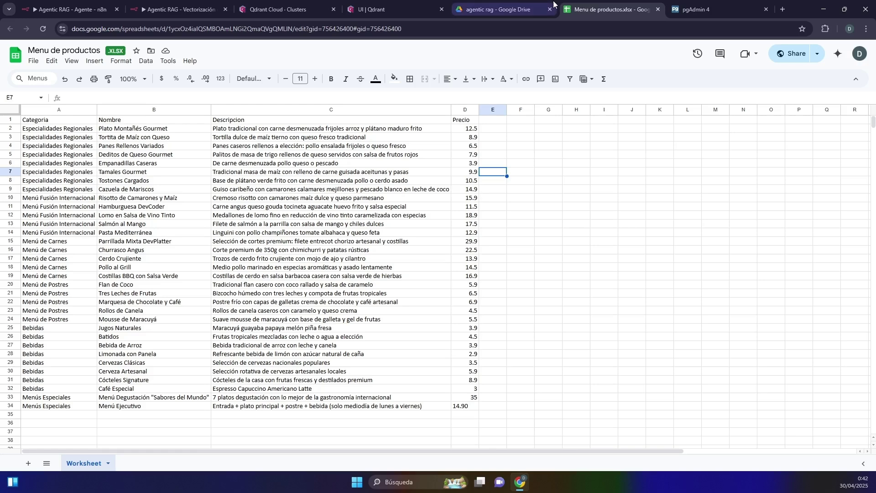
pyautogui.click(70, 9)
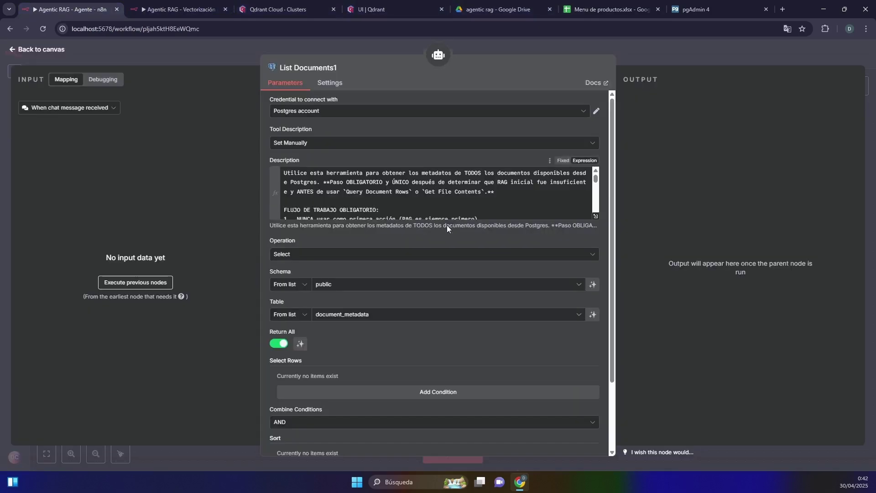
# Open the Query Document Rows1 node, and in pgAdmin check the id and schema of the Menu de productos.xlsx entry.
pyautogui.click(635, 63)
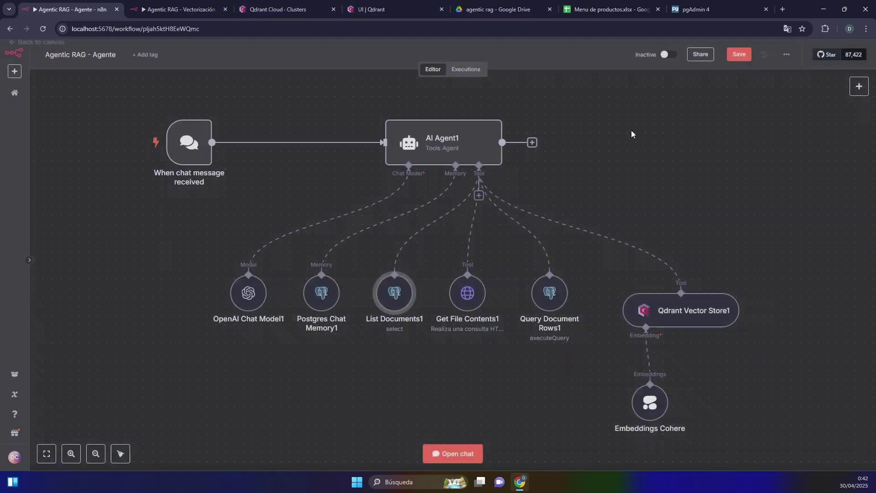
pyautogui.doubleClick(538, 298)
pyautogui.click(702, 9)
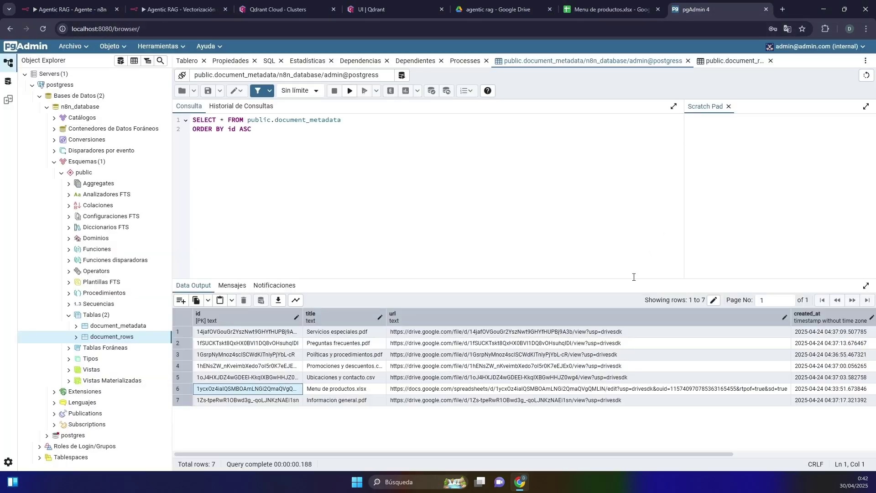
pyautogui.doubleClick(220, 393)
pyautogui.moveTo(402, 455); pyautogui.dragTo(544, 454)
pyautogui.click(726, 392)
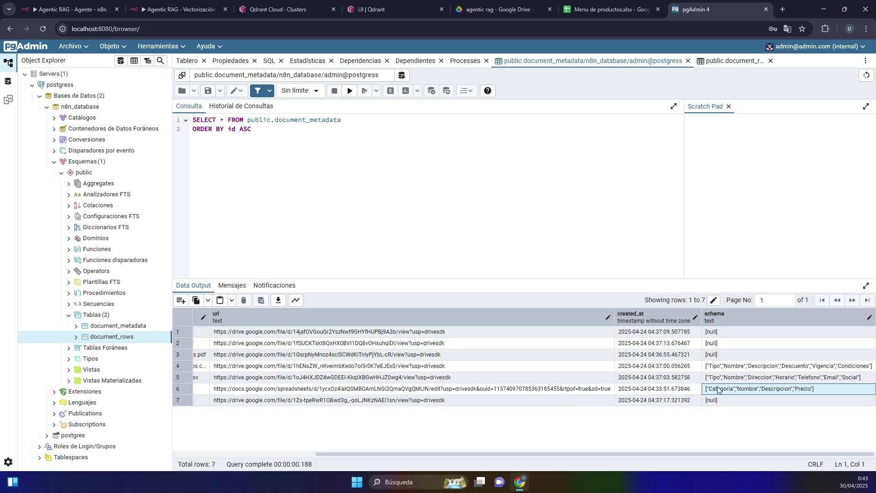
# View the column headings of the Menu de productos worksheet in Google Sheets and return to the n8n agent workflow.
pyautogui.click(607, 9)
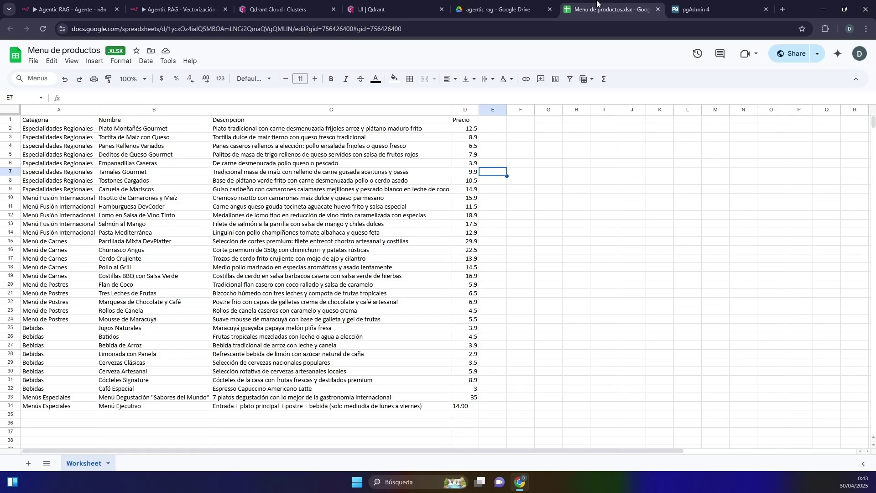
pyautogui.click(385, 3)
pyautogui.click(72, 9)
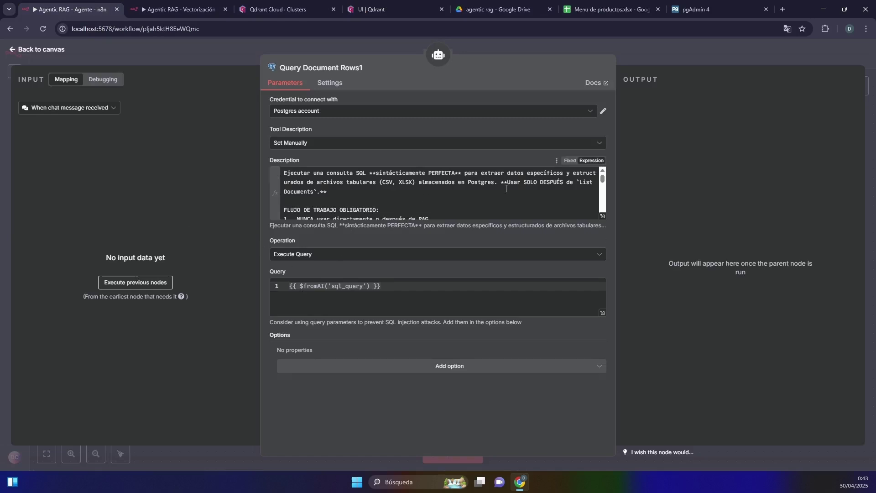
# Expand Query Document Rows1's tool description and highlight the opening phrases on syntactically perfect SQL queries and List Documents.
pyautogui.click(602, 216)
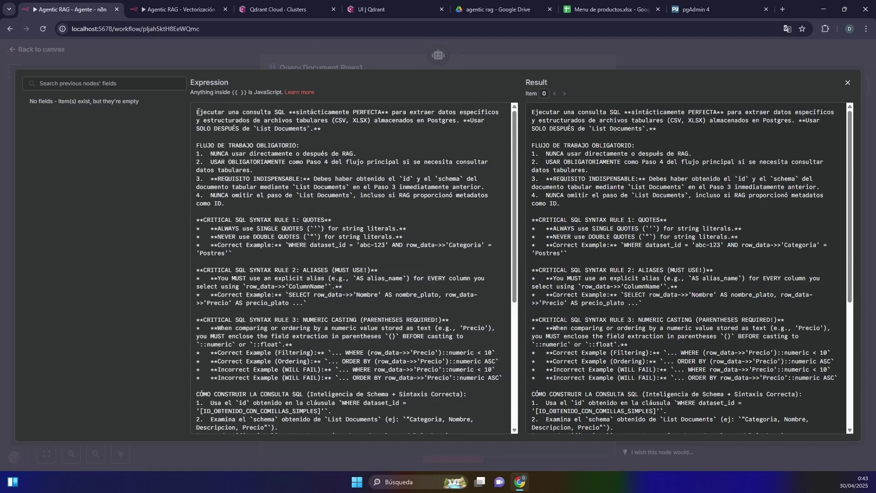
pyautogui.moveTo(198, 112); pyautogui.dragTo(280, 108)
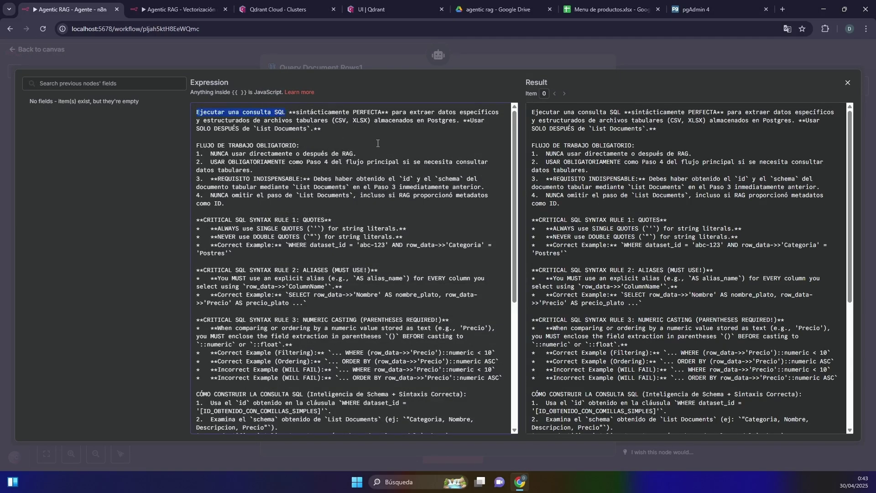
pyautogui.keyDown('shift'); pyautogui.click(301, 110); pyautogui.keyUp('shift')
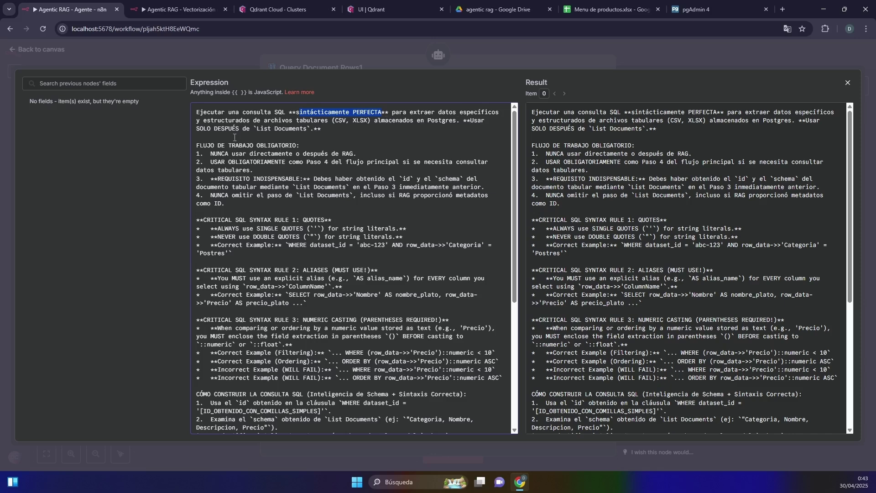
pyautogui.moveTo(268, 129); pyautogui.dragTo(293, 129)
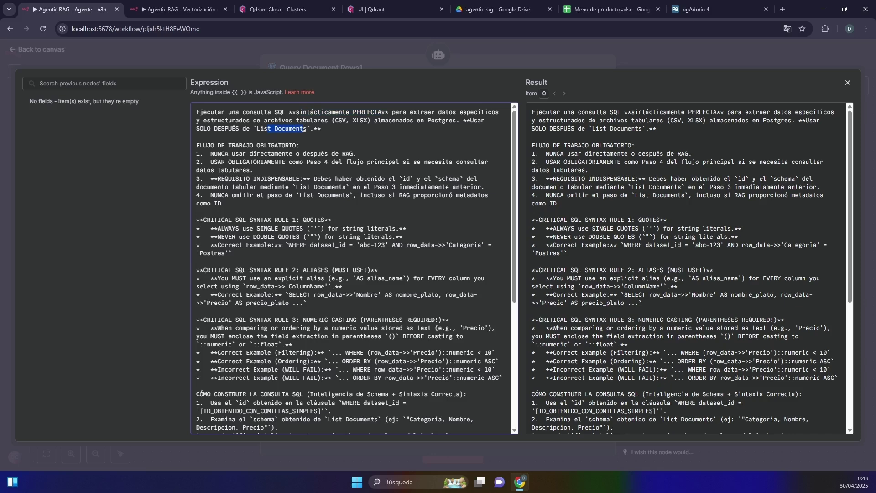
pyautogui.moveTo(304, 128); pyautogui.dragTo(308, 129)
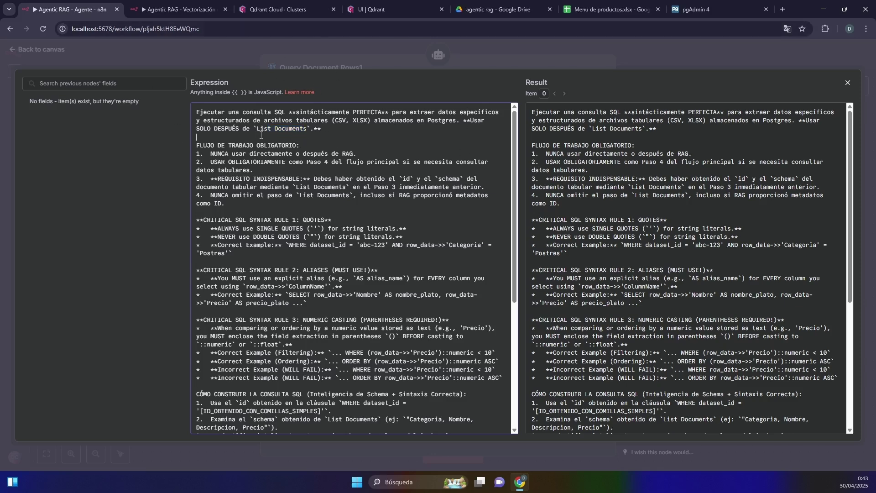
pyautogui.moveTo(254, 128); pyautogui.dragTo(308, 129)
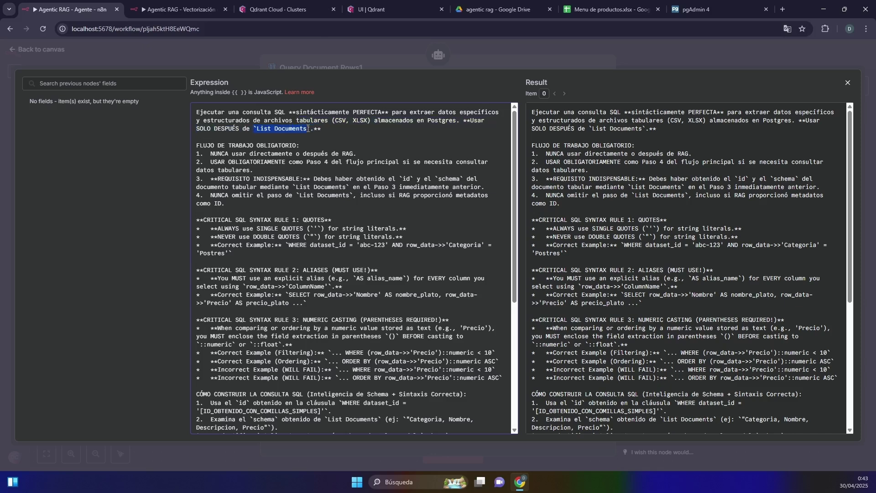
# Open the documents collection in the Qdrant dashboard and highlight the file_id in the Menu de productos.xlsx point's metadata.
pyautogui.click(299, 4)
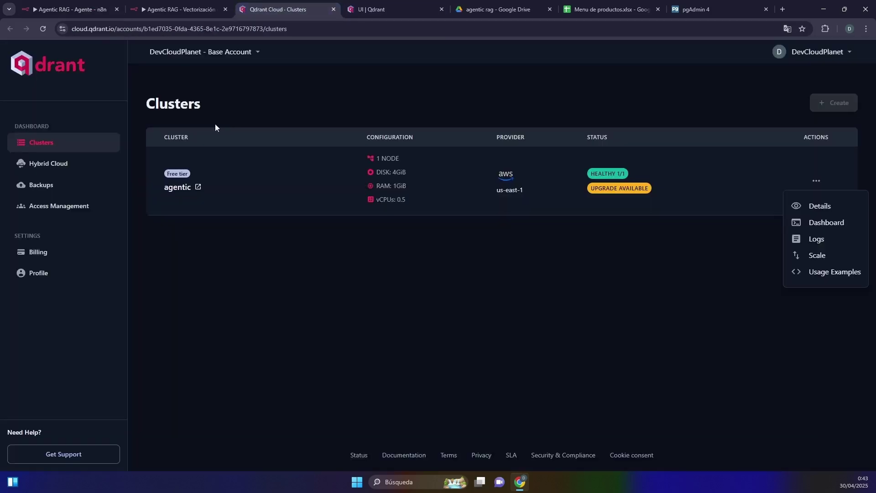
pyautogui.click(361, 8)
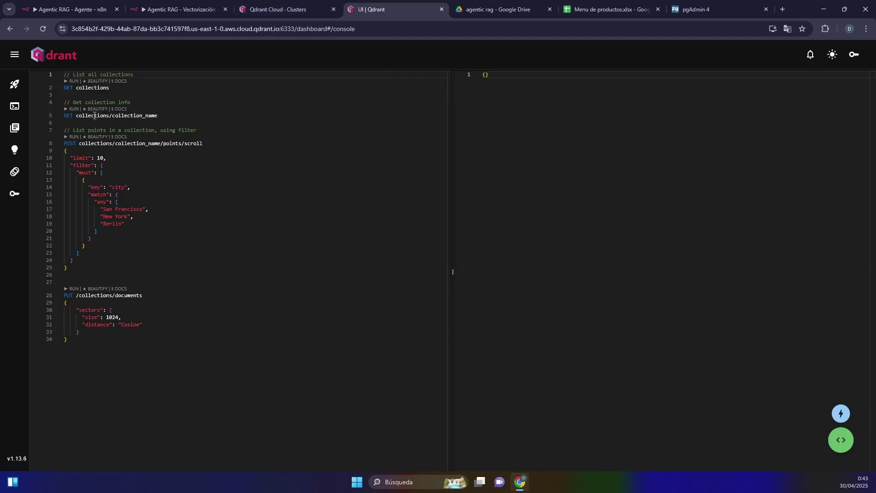
pyautogui.click(15, 150)
pyautogui.click(14, 127)
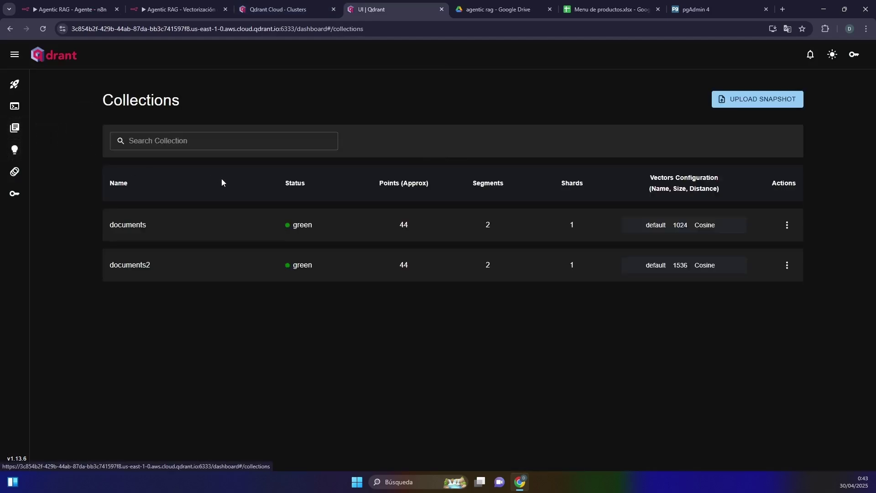
pyautogui.click(140, 230)
pyautogui.scroll(-5, 393, 229)
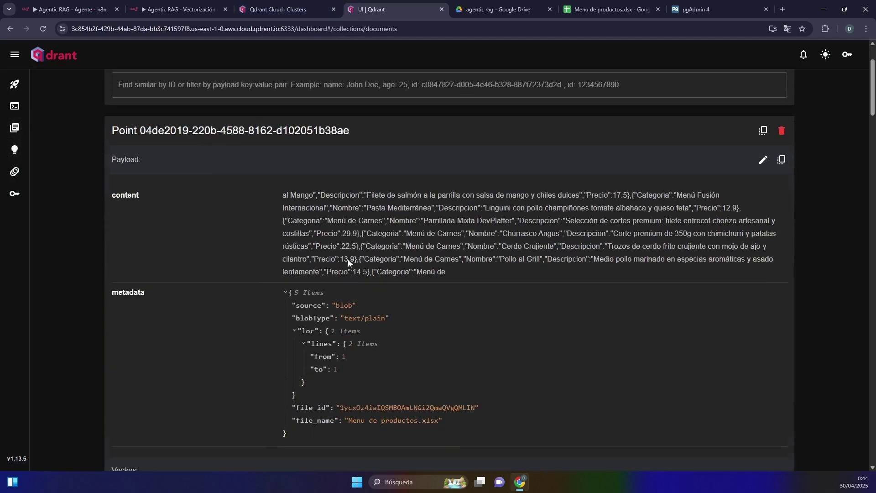
pyautogui.doubleClick(359, 315)
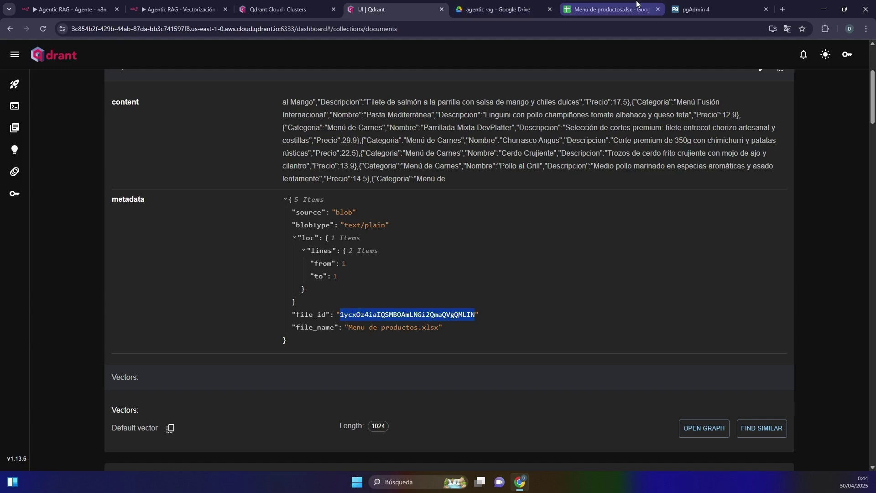
# Check the document_metadata table in pgAdmin and return to the List Documents mention in n8n's expanded tool description.
pyautogui.click(559, 4)
pyautogui.click(502, 5)
pyautogui.click(391, 3)
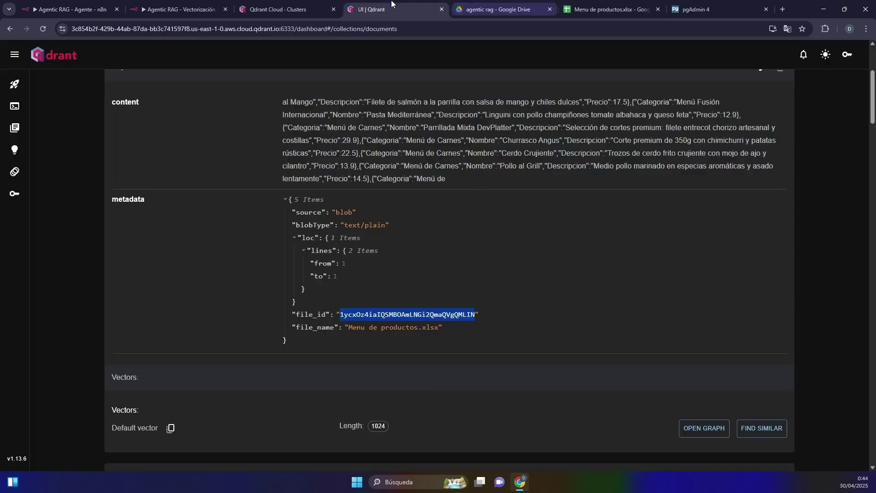
pyautogui.click(702, 4)
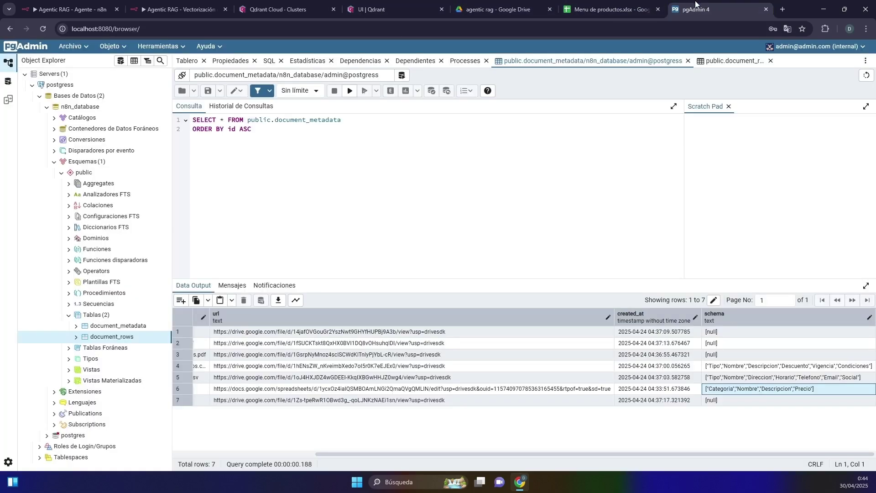
pyautogui.click(62, 4)
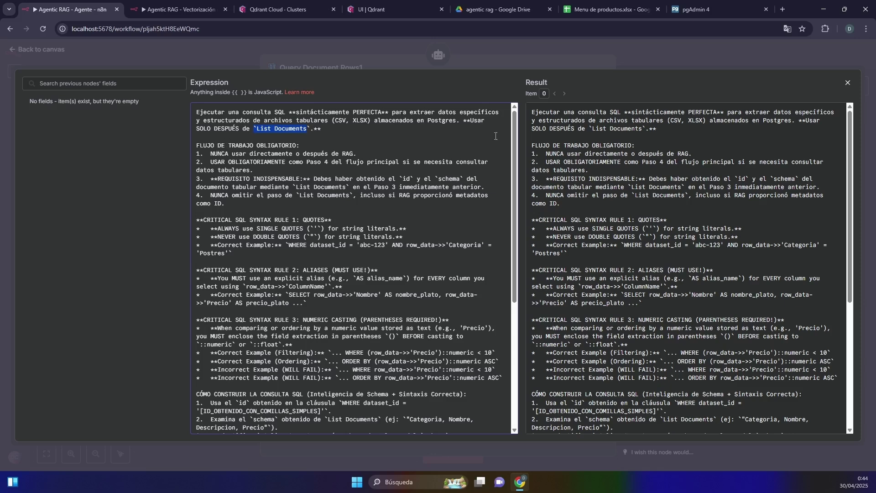
pyautogui.click(276, 132)
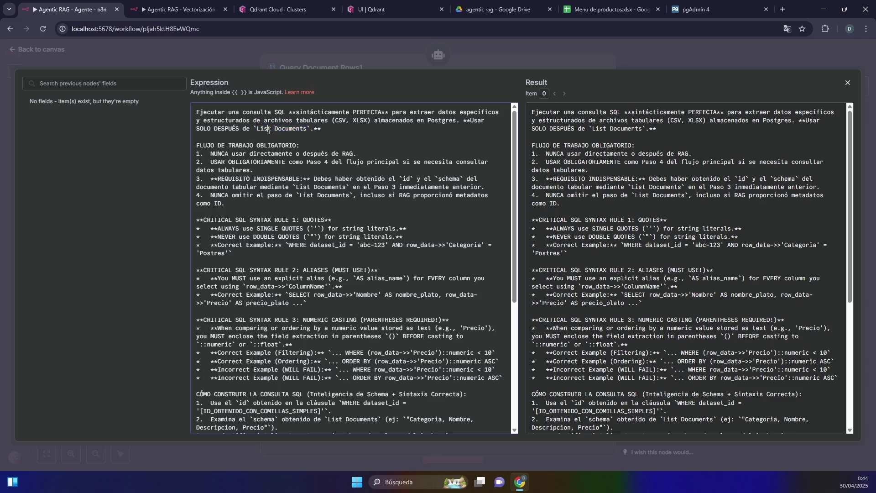
# Inspect the schema values of Menu de productos.xlsx and Ubicaciones y contacto.csv in pgAdmin, and view the document_rows table.
pyautogui.click(697, 10)
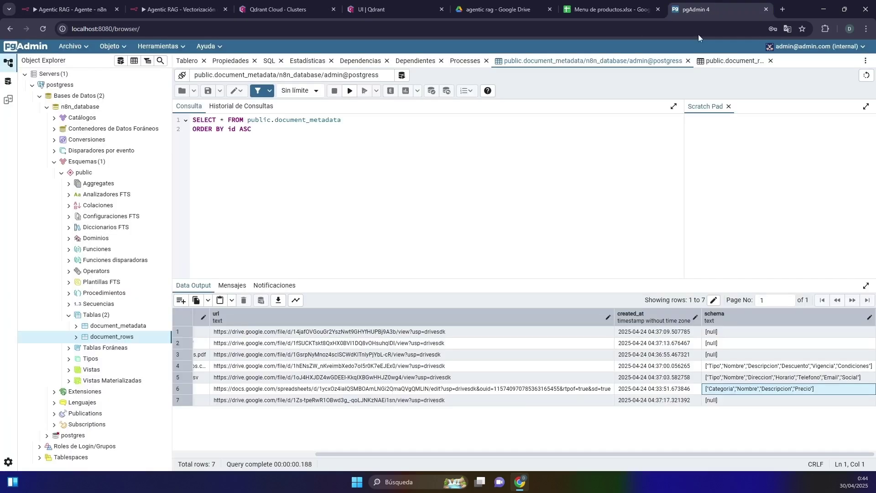
pyautogui.doubleClick(785, 391)
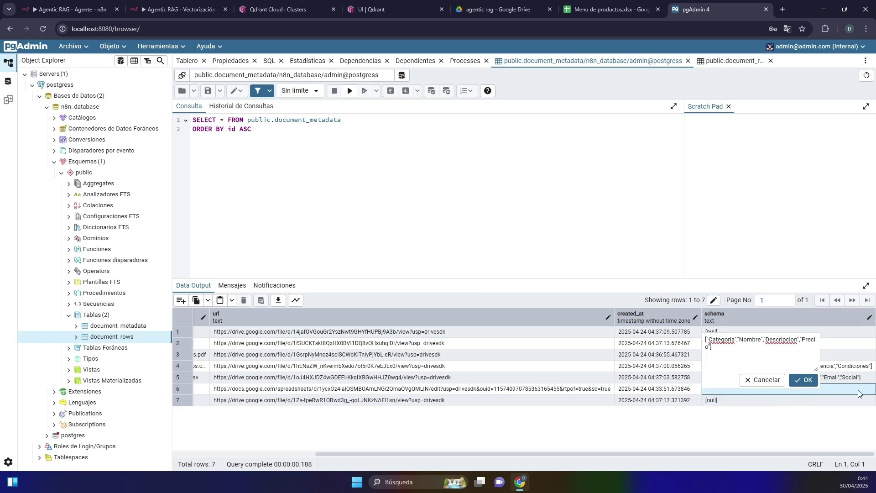
pyautogui.click(775, 377)
pyautogui.doubleClick(774, 377)
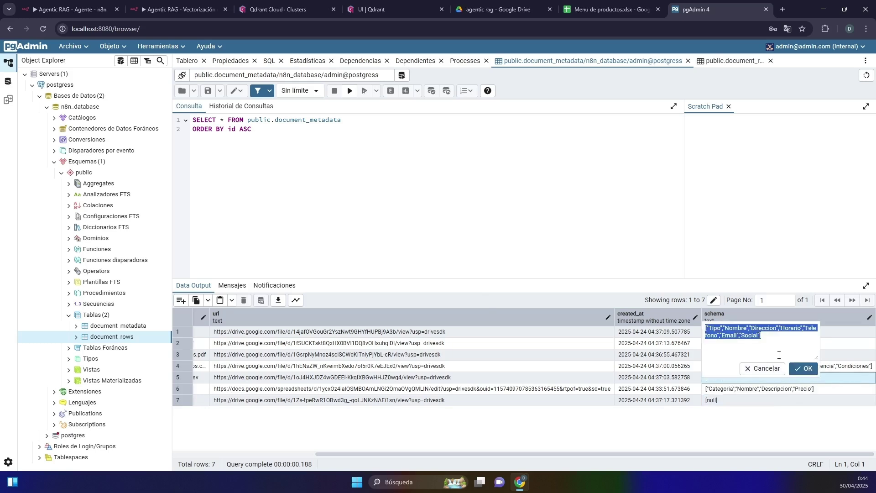
pyautogui.moveTo(762, 335); pyautogui.dragTo(706, 328)
pyautogui.click(718, 61)
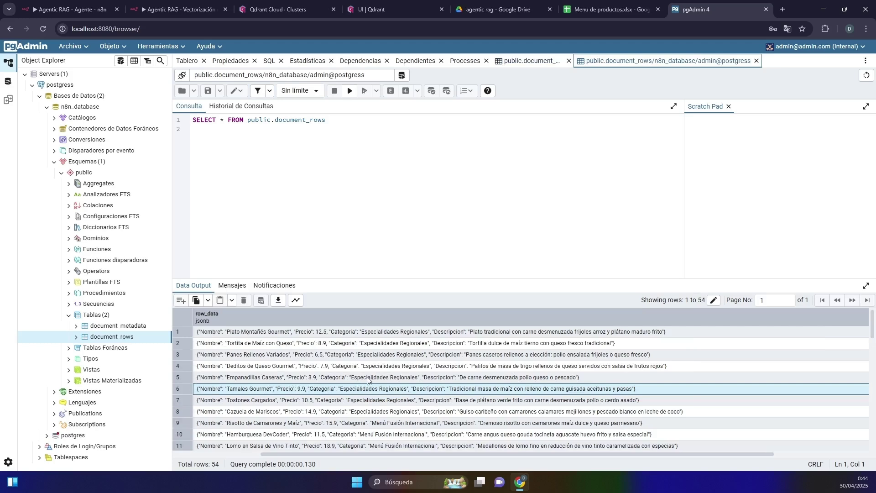
# Return to n8n and highlight the FLUJO DE TRABAJO OBLIGATORIO section of the tool description, including its first two rules.
pyautogui.click(72, 9)
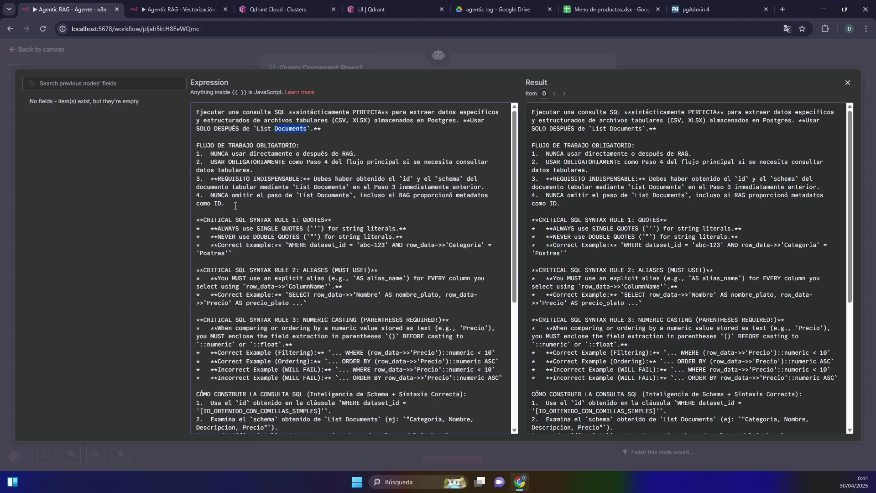
pyautogui.moveTo(212, 165); pyautogui.dragTo(197, 146)
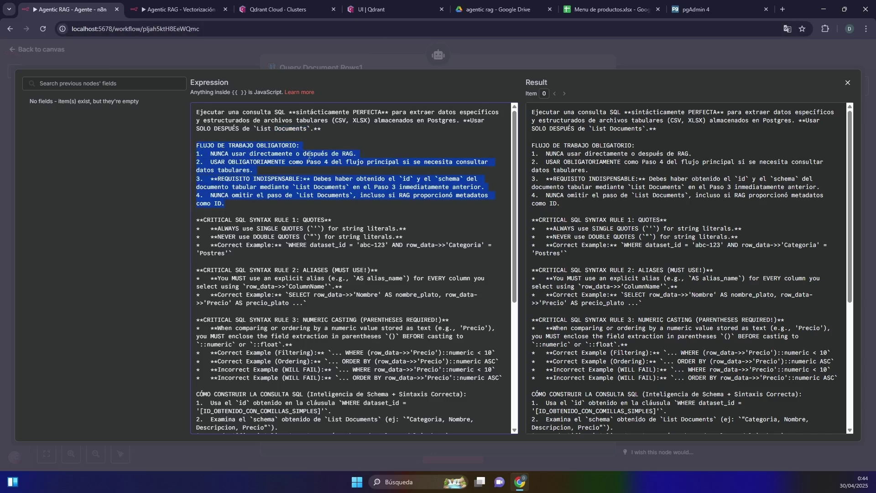
pyautogui.moveTo(357, 154); pyautogui.dragTo(213, 155)
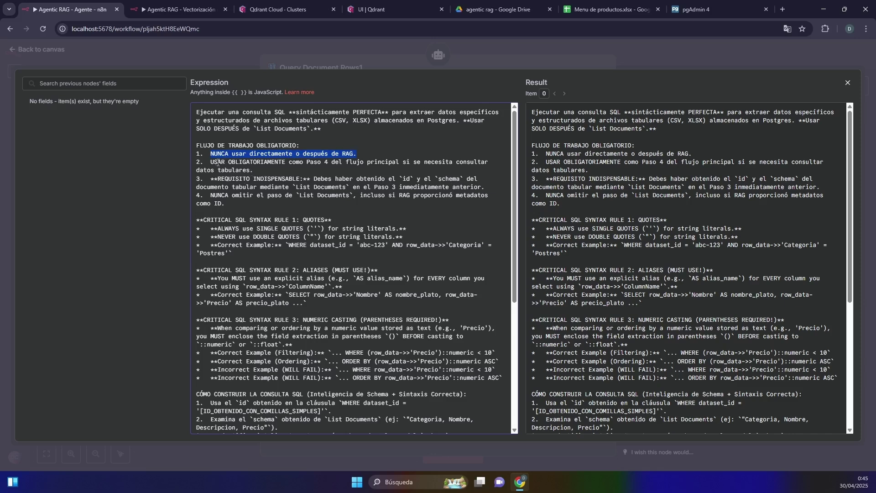
pyautogui.moveTo(211, 162); pyautogui.dragTo(287, 170)
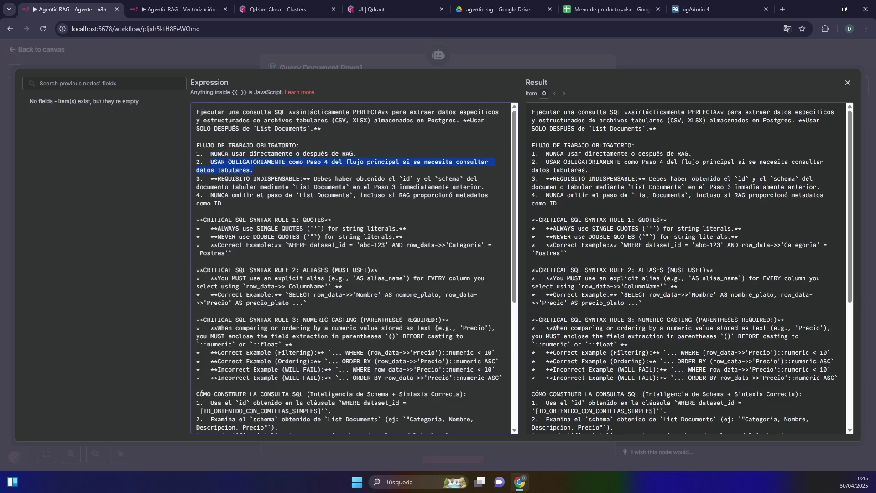
pyautogui.click(247, 181)
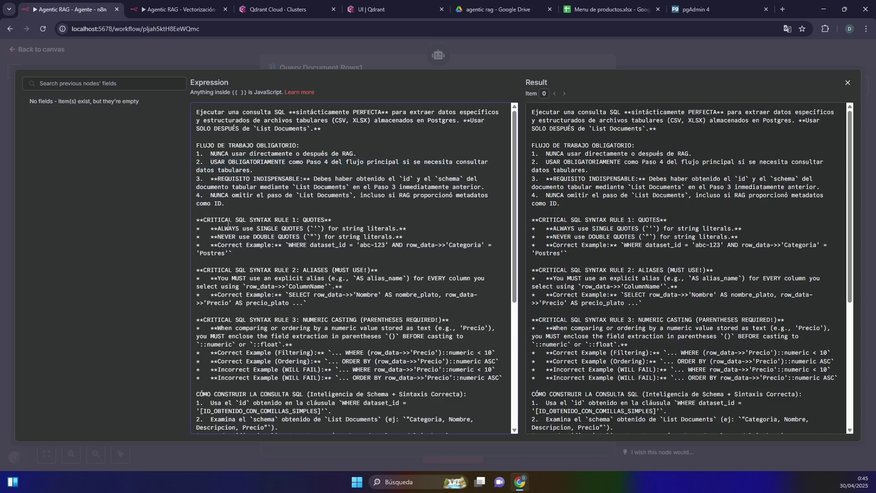
# Read the SQL syntax rules and query-building instructions in the tool description, highlighting the column alias rule and its correct example.
pyautogui.scroll(-2, 228, 224)
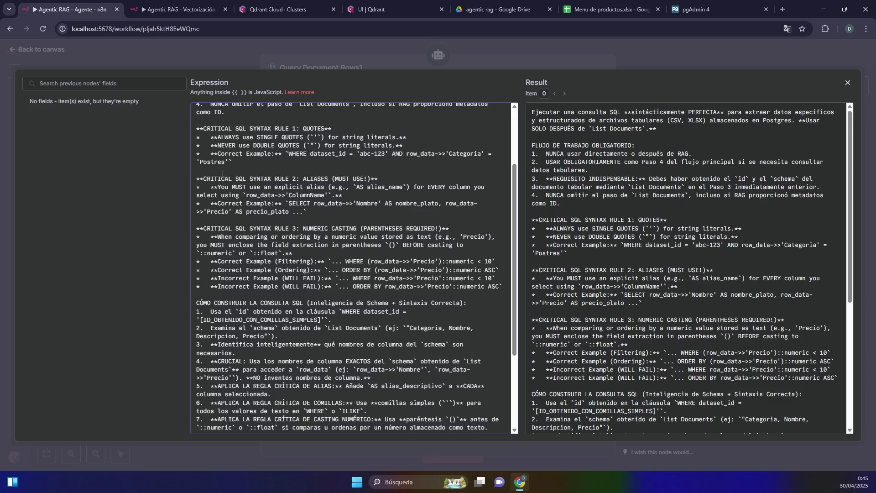
pyautogui.scroll(-3, 223, 173)
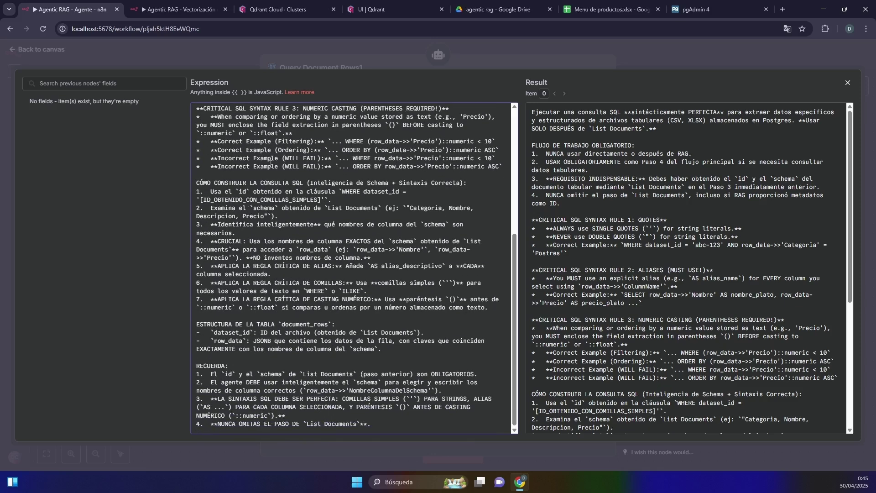
pyautogui.scroll(2, 270, 162)
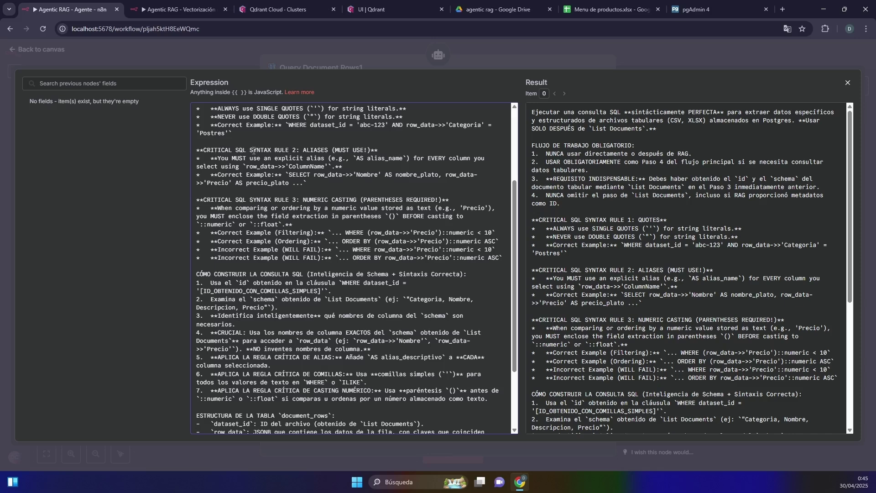
pyautogui.moveTo(324, 182); pyautogui.dragTo(264, 168)
pyautogui.moveTo(288, 168); pyautogui.dragTo(324, 166)
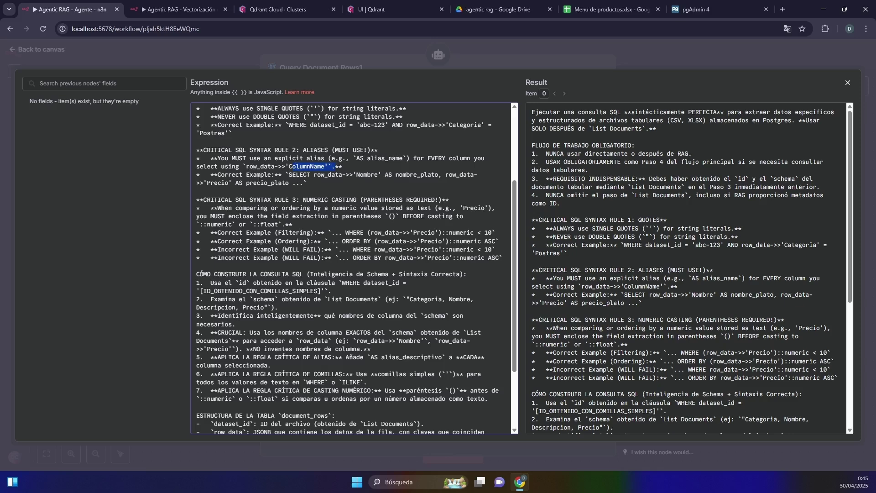
pyautogui.moveTo(257, 177); pyautogui.dragTo(327, 177)
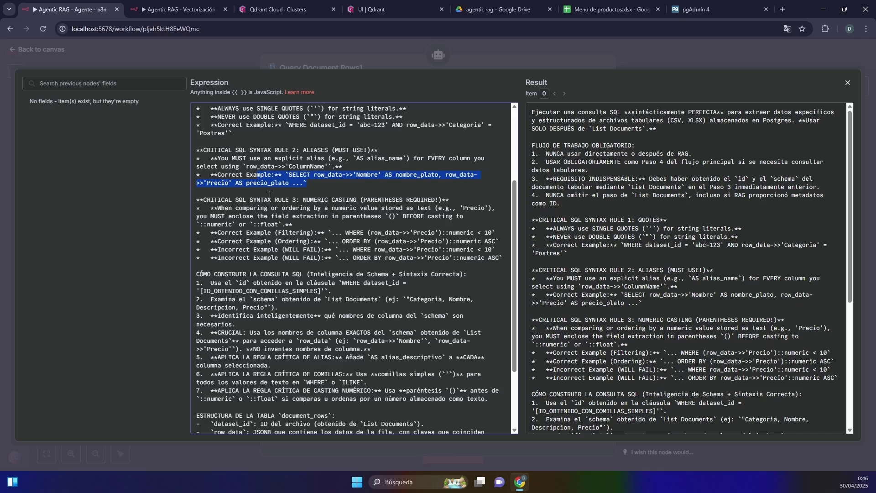
pyautogui.scroll(-3, 262, 206)
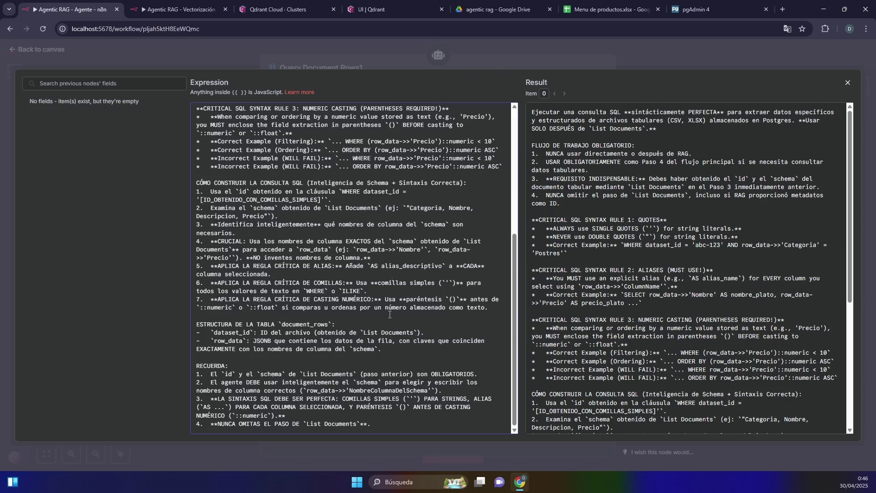
# Review the ESTRUCTURA DE LA TABLA document_rows section, highlighting dataset_id, List Documents and JSONB, check the Menu de productos sheet, and return to n8n's RECUERDA notes.
pyautogui.doubleClick(240, 337)
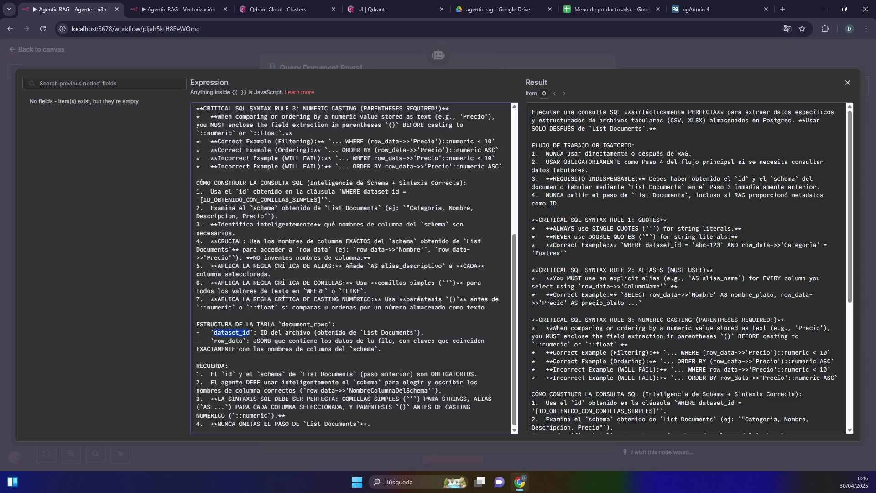
pyautogui.doubleClick(370, 332)
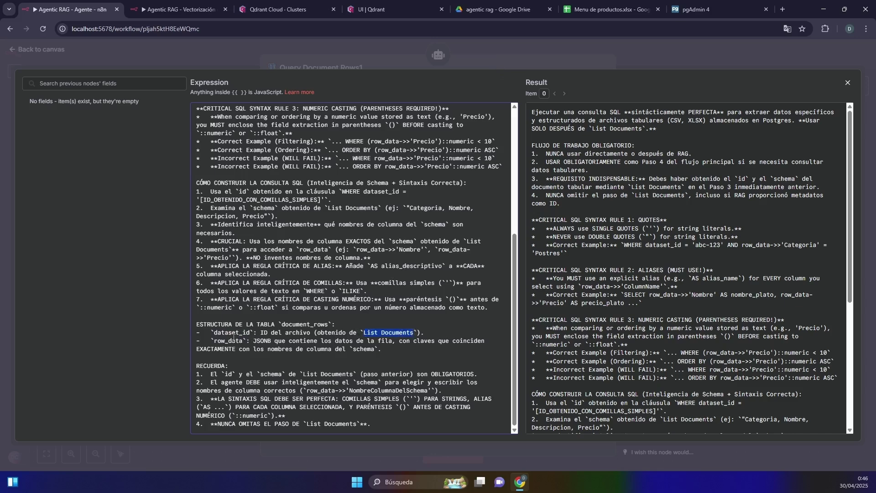
pyautogui.doubleClick(262, 341)
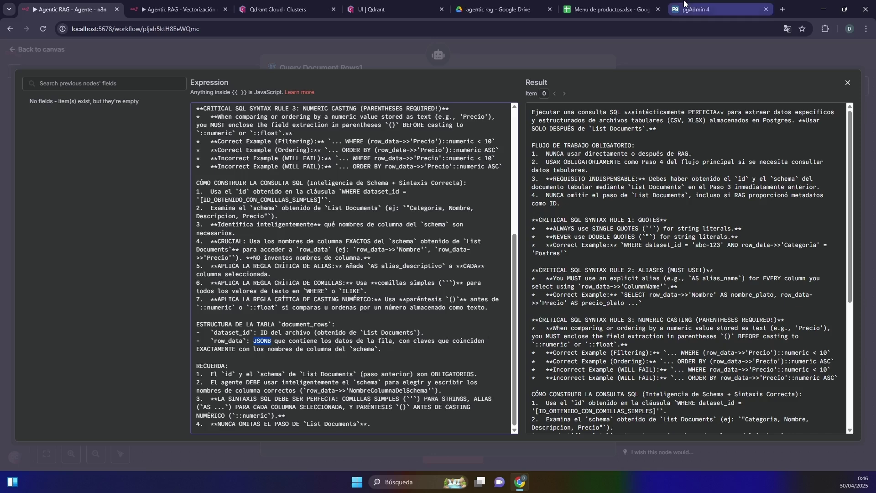
pyautogui.hotkey('ctrl', '9')
pyautogui.click(607, 9)
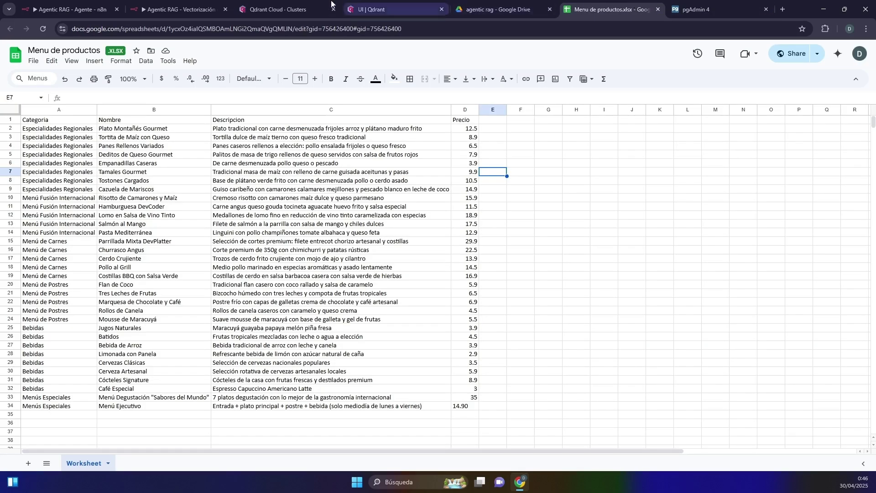
pyautogui.click(118, 4)
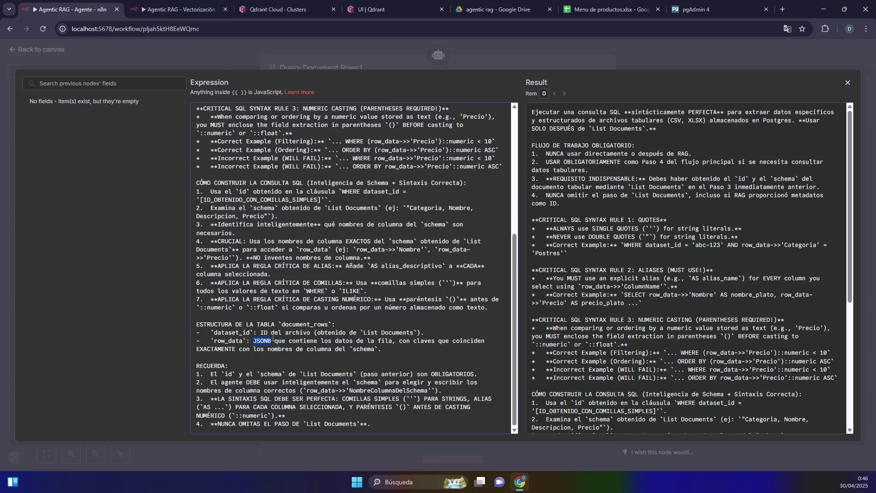
pyautogui.click(356, 357)
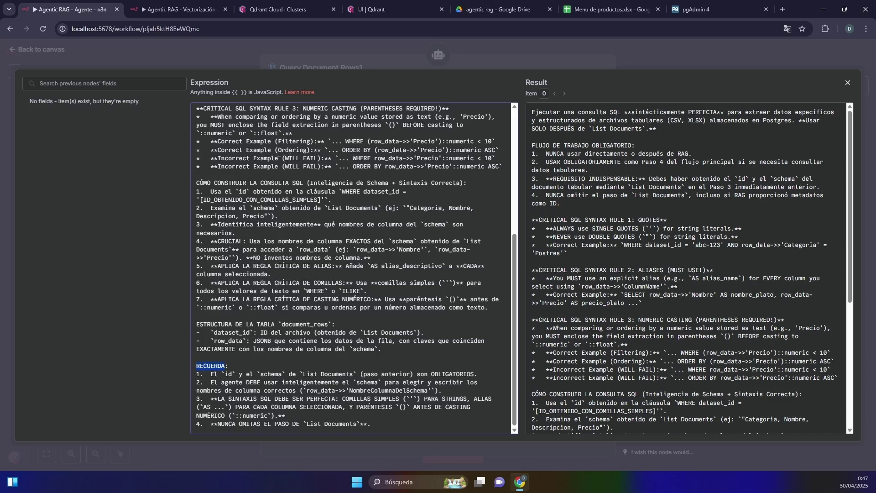
# Close the expanded description, highlight the sql_query expression in Query Document Rows1, and return to the workflow canvas.
pyautogui.scroll(5, 223, 132)
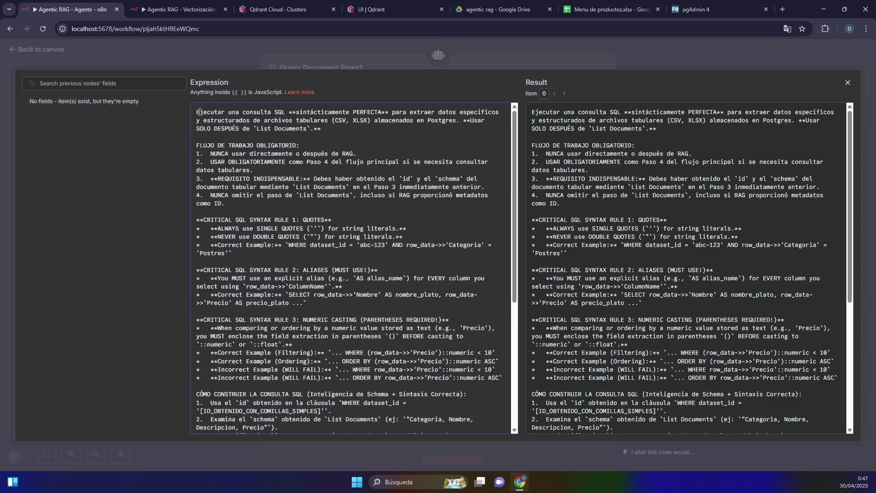
pyautogui.click(369, 59)
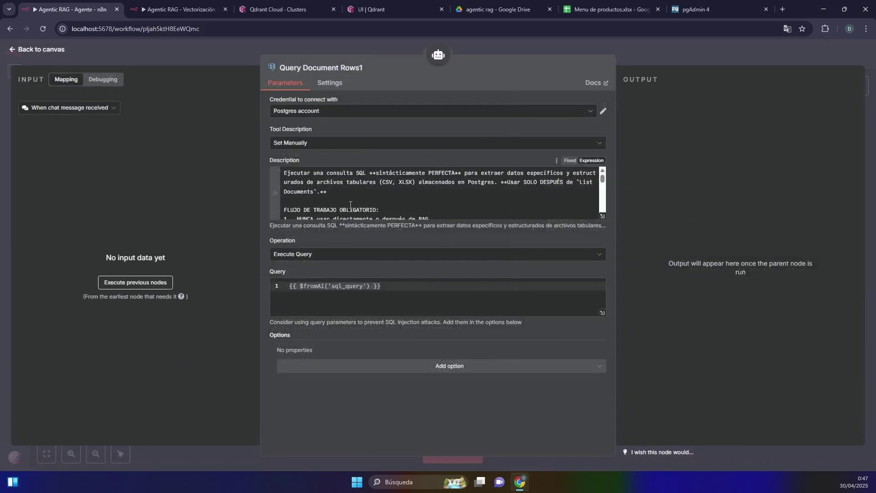
pyautogui.scroll(-10, 350, 205)
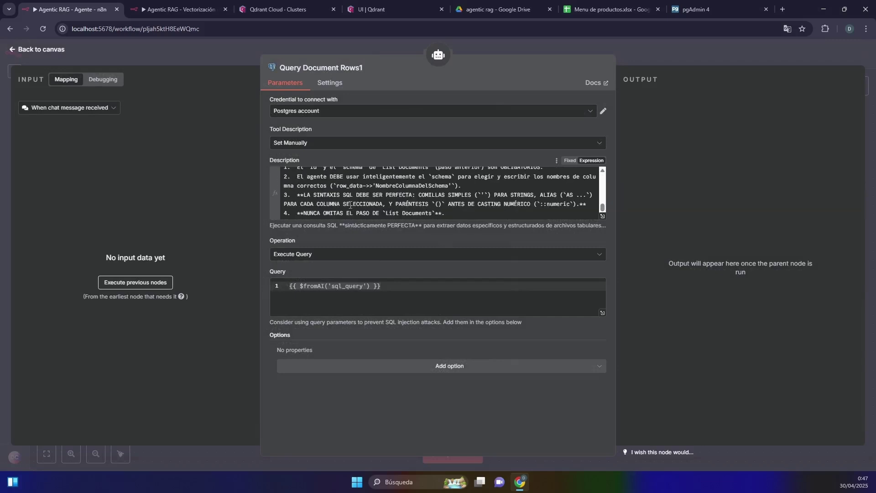
pyautogui.moveTo(406, 287); pyautogui.dragTo(282, 286)
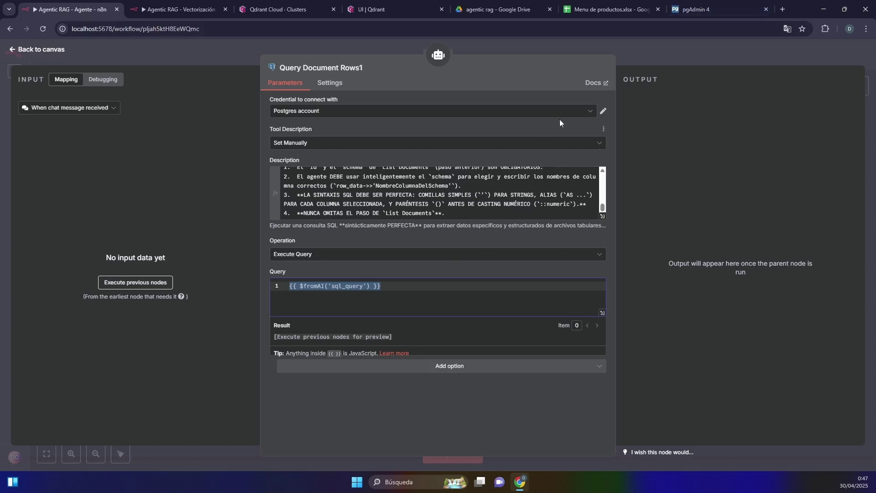
pyautogui.click(637, 46)
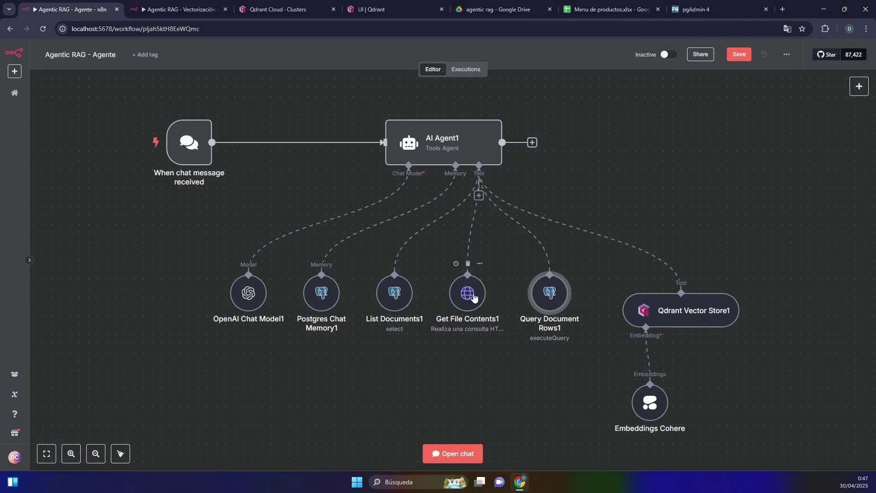
# Point out the Get File Contents1 and Query Document Rows1 tools on the canvas and open the Get File Contents1 node's parameters.
pyautogui.click(471, 298)
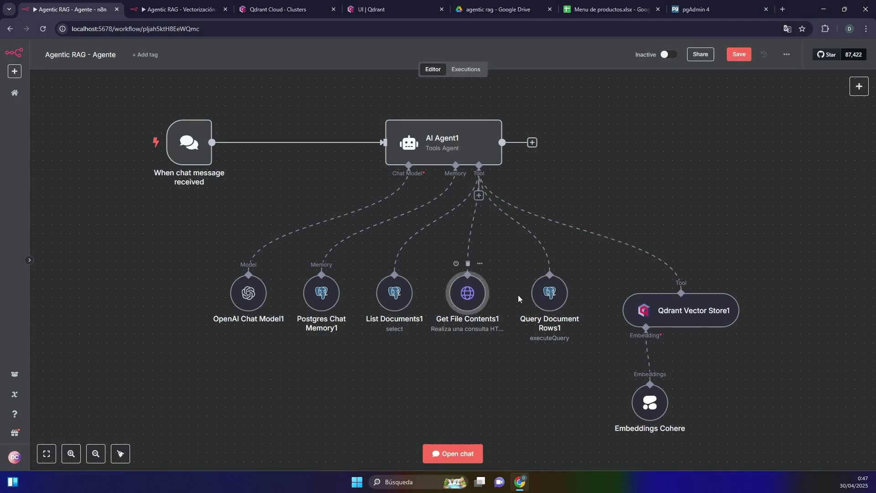
pyautogui.click(523, 274)
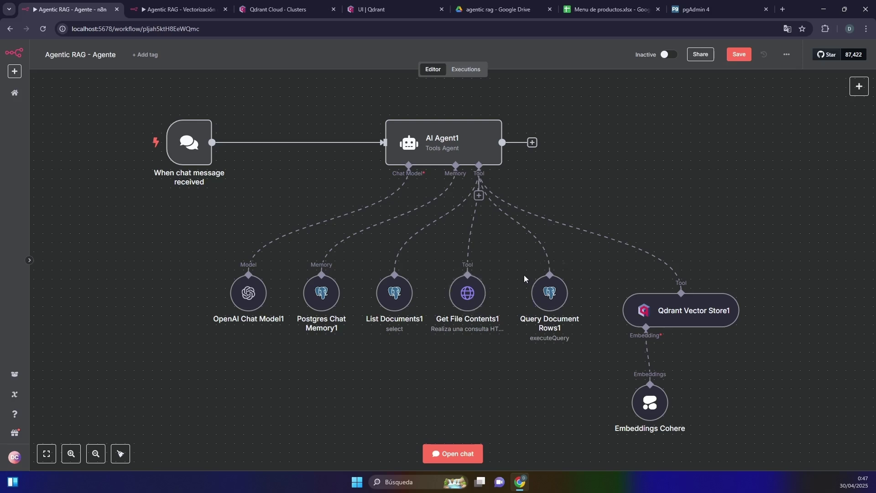
pyautogui.click(570, 304)
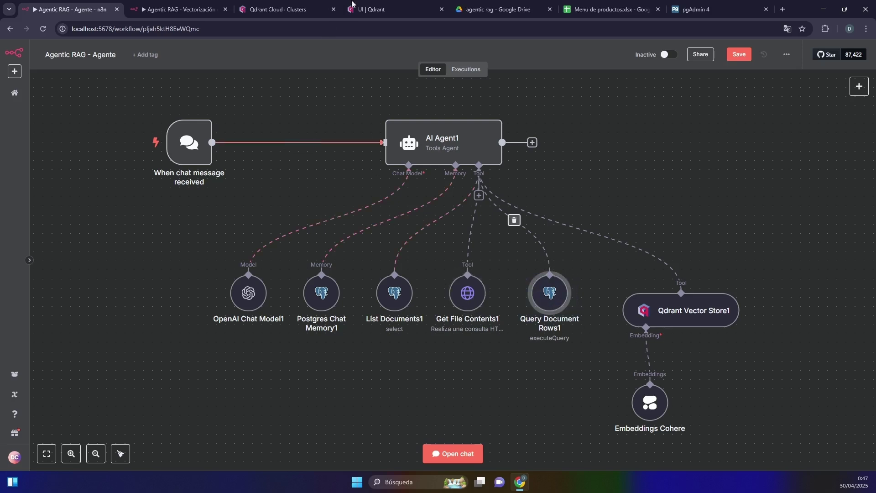
pyautogui.doubleClick(466, 293)
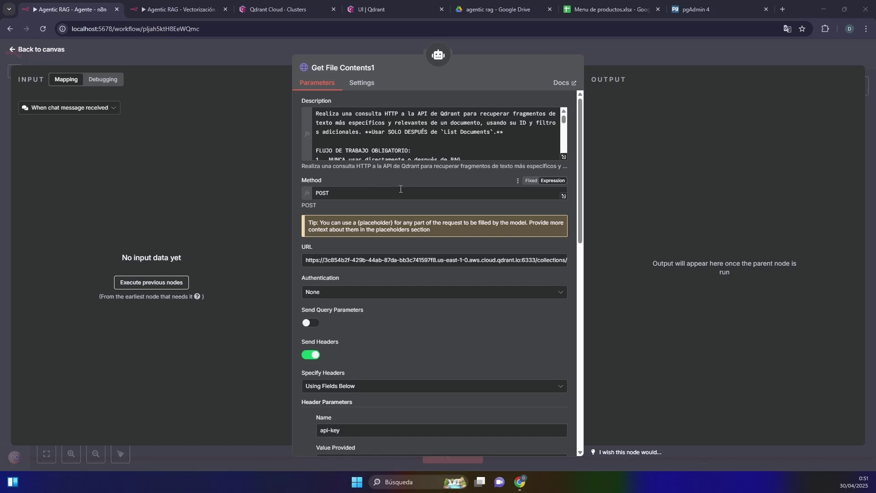
# Switch to pgAdmin's document_metadata table and open the id value of Preguntas frecuentes.pdf for copying.
pyautogui.click(705, 9)
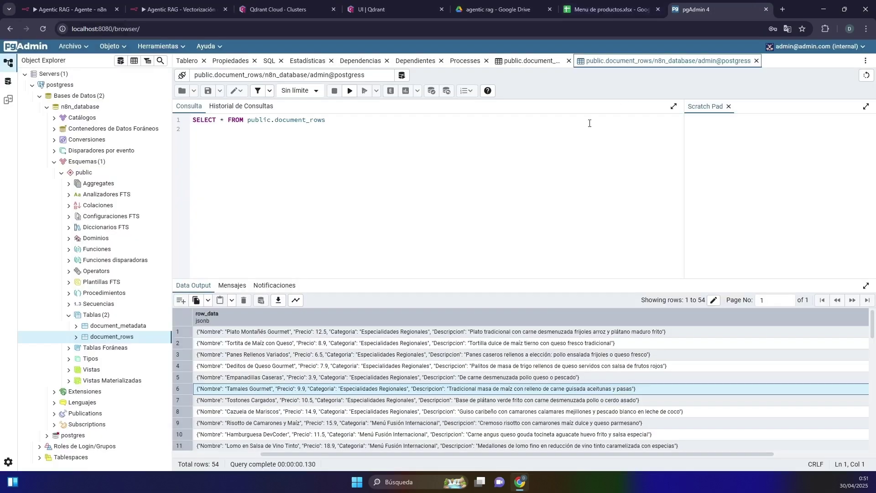
pyautogui.click(544, 66)
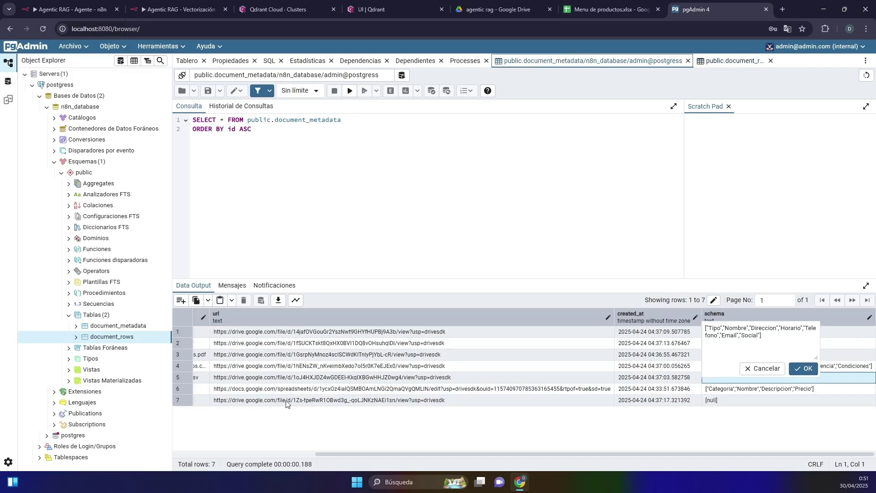
pyautogui.hscroll(-3, 282, 401)
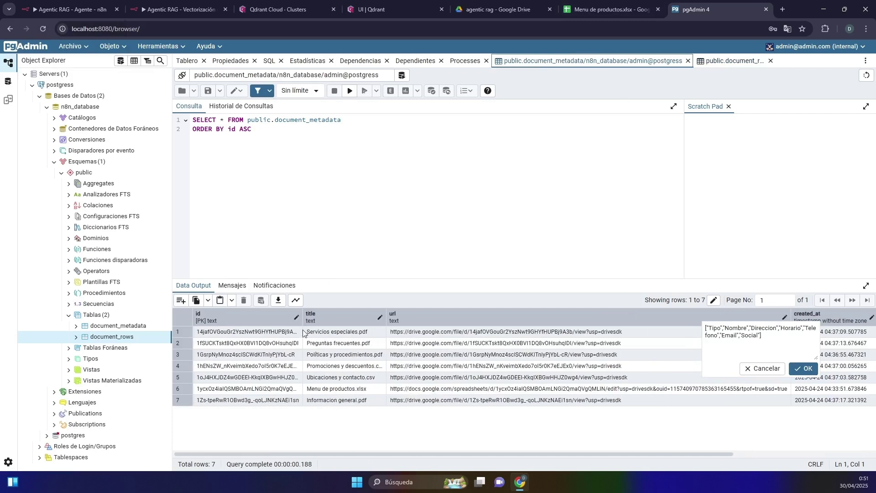
pyautogui.doubleClick(269, 345)
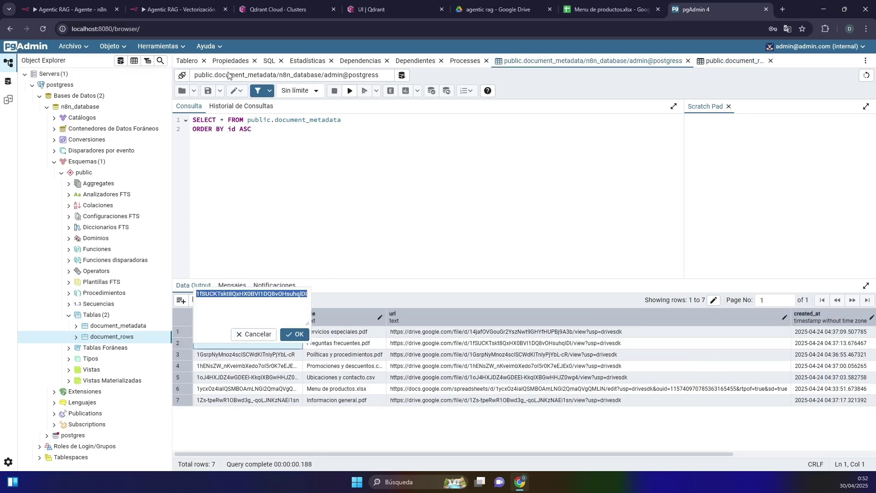
# Switch to the Qdrant documents collection, examine the first point's file_id metadata, and search the page for the copied Preguntas frecuentes.pdf id.
pyautogui.click(260, 6)
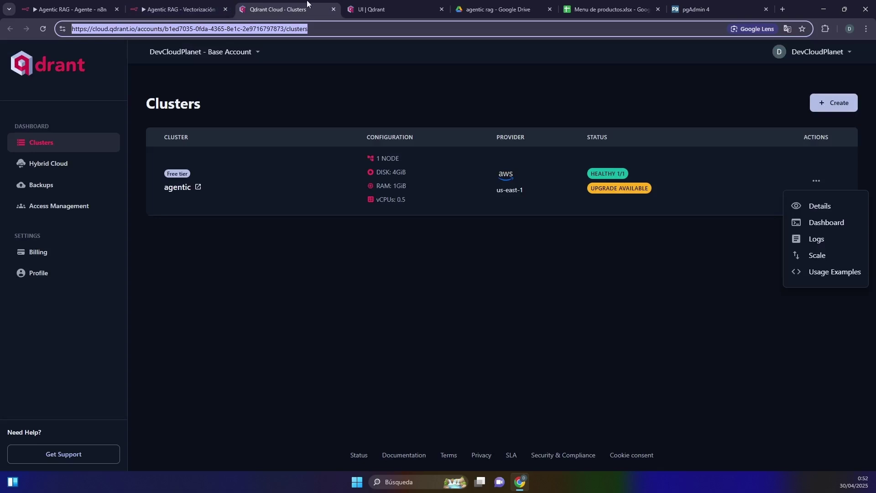
pyautogui.click(368, 9)
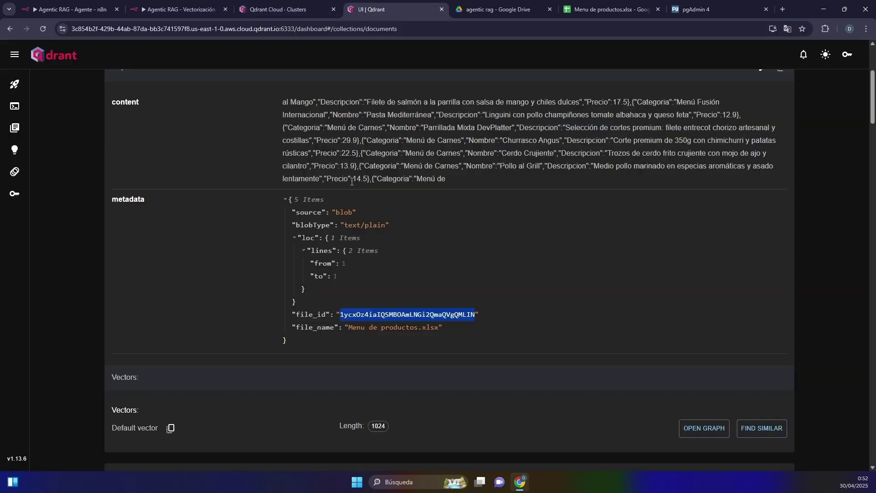
pyautogui.scroll(4, 260, 142)
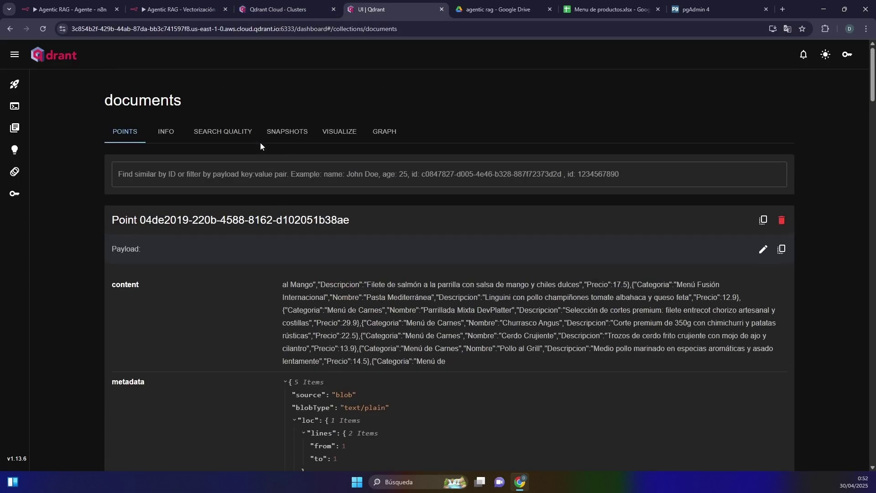
pyautogui.scroll(-4, 240, 275)
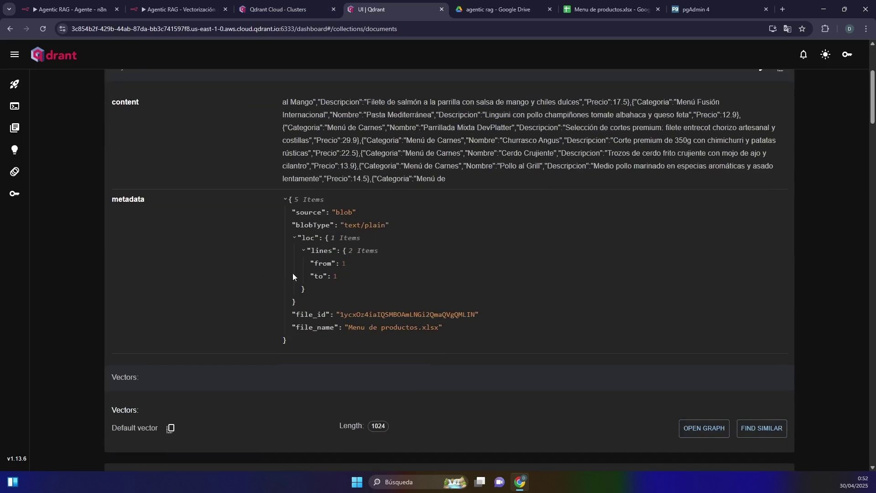
pyautogui.doubleClick(303, 314)
pyautogui.hotkey('ctrl', 'f')
pyautogui.hotkey('ctrl', 'v')
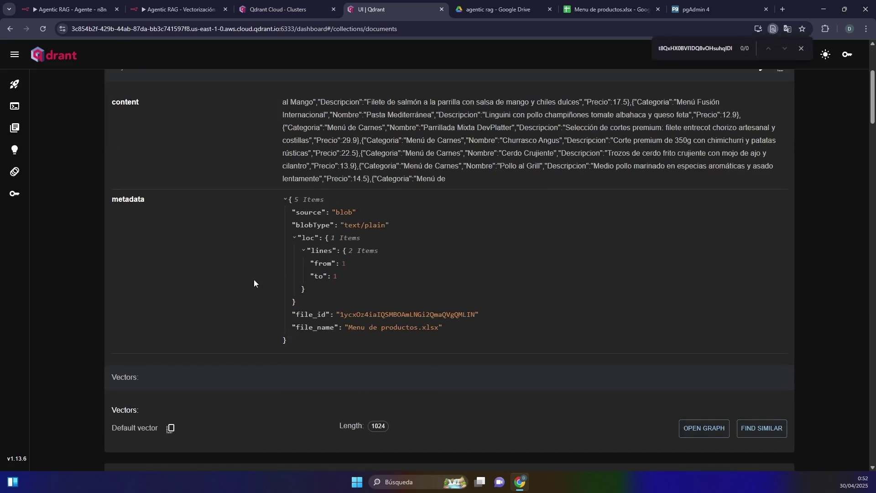
# Load more points in the documents collection and repeat the page search for the copied file id.
pyautogui.scroll(-20, 404, 341)
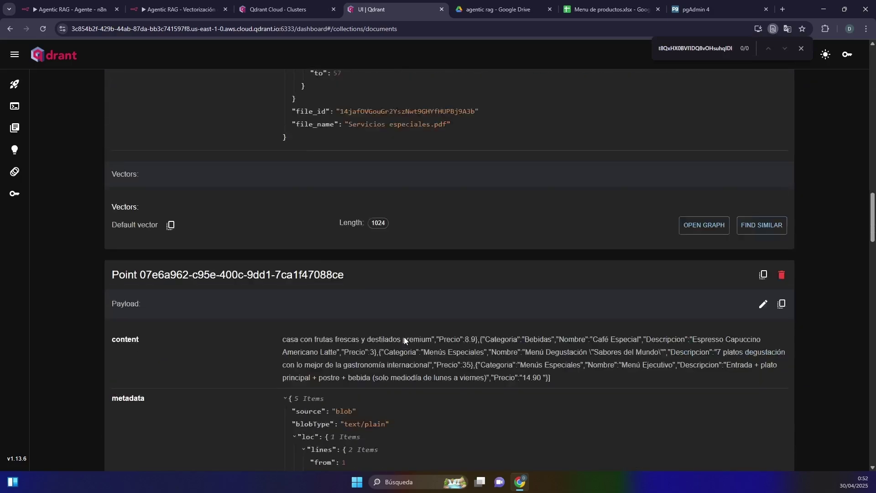
pyautogui.scroll(-20, 405, 337)
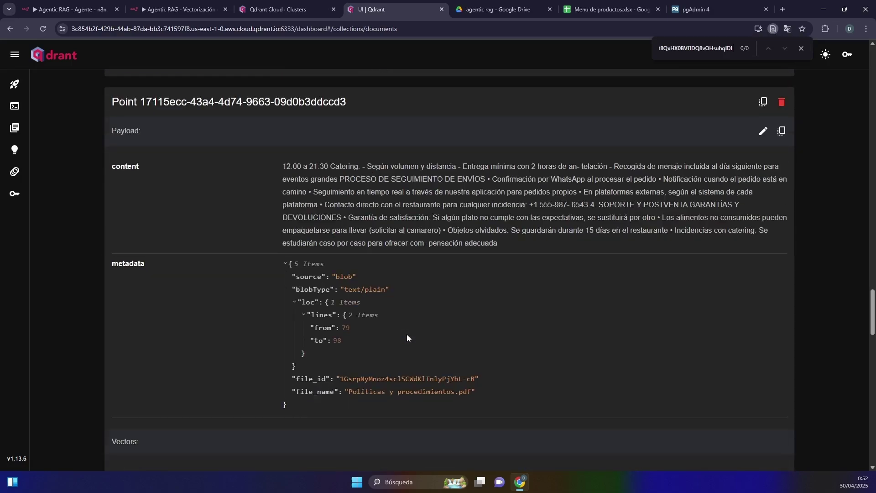
pyautogui.scroll(-10, 425, 334)
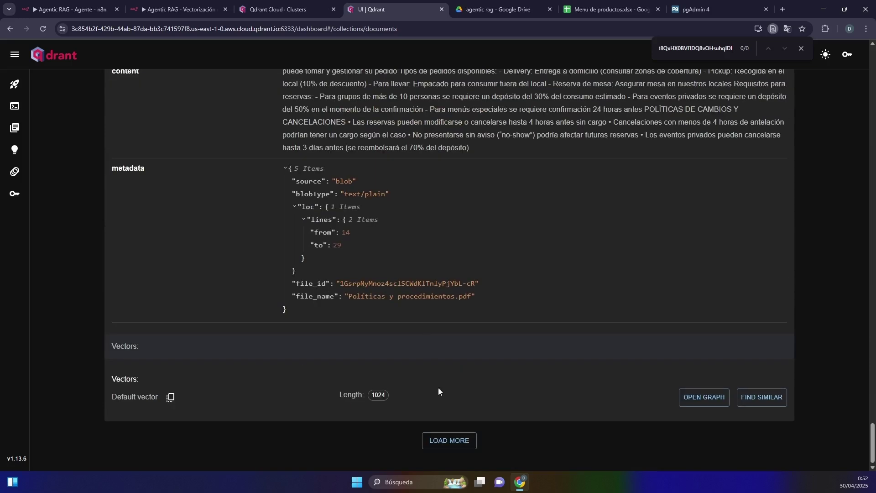
pyautogui.click(450, 440)
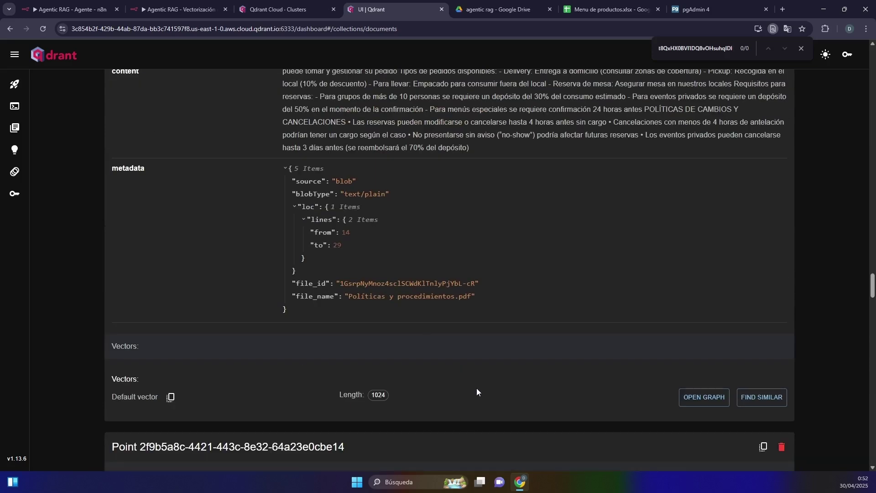
pyautogui.press('Return')
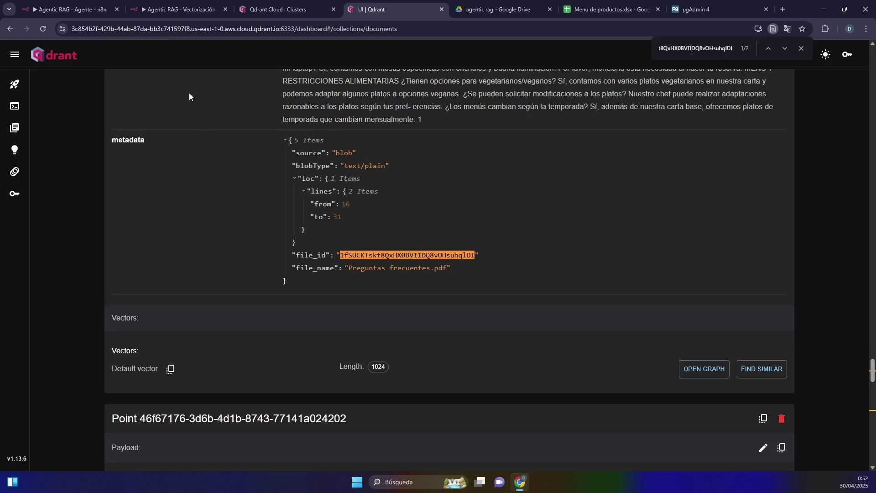
# Switch to the n8n agent workflow and examine Get File Contents1's POST method and the parts of its Qdrant URL in the expanded editor.
pyautogui.click(71, 9)
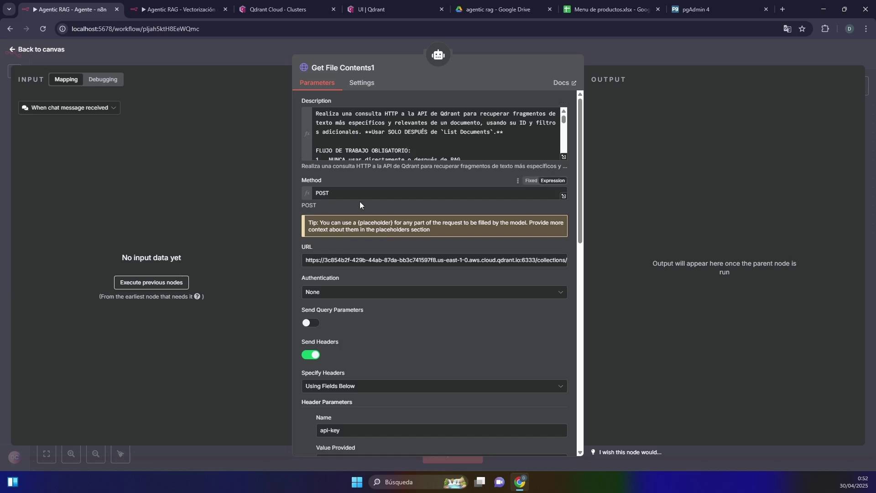
pyautogui.doubleClick(322, 188)
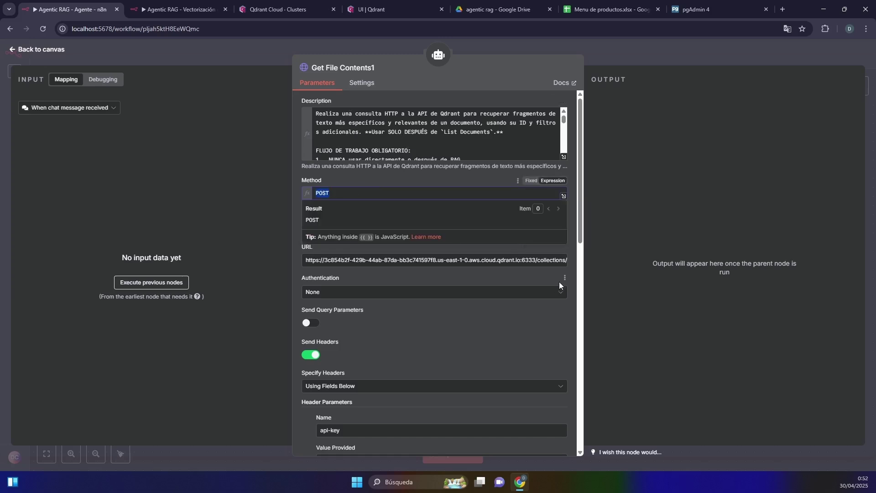
pyautogui.click(562, 263)
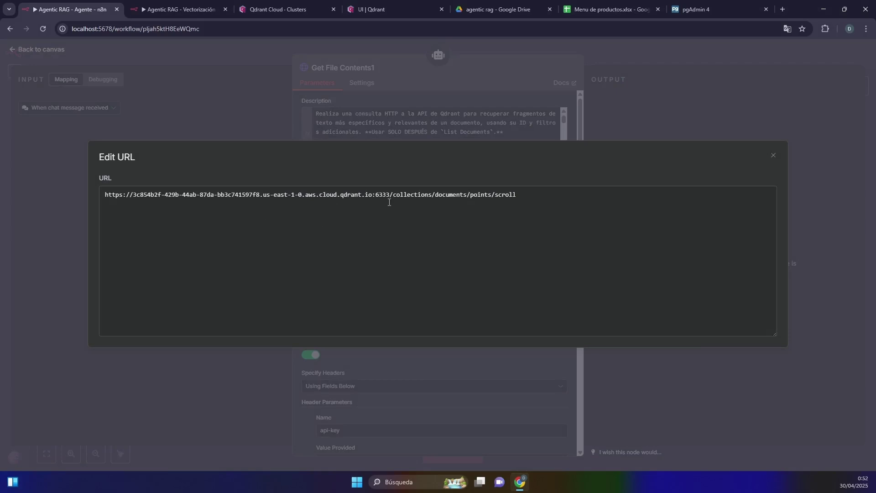
pyautogui.moveTo(390, 199); pyautogui.dragTo(93, 204)
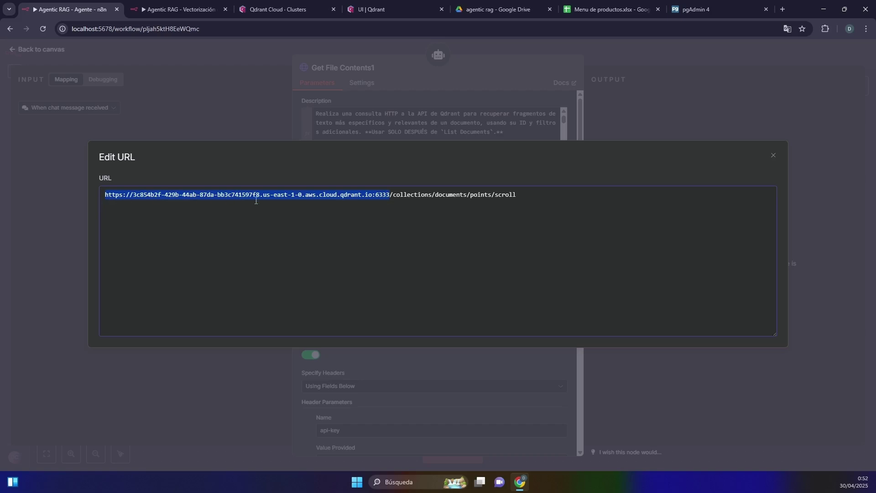
pyautogui.doubleClick(400, 194)
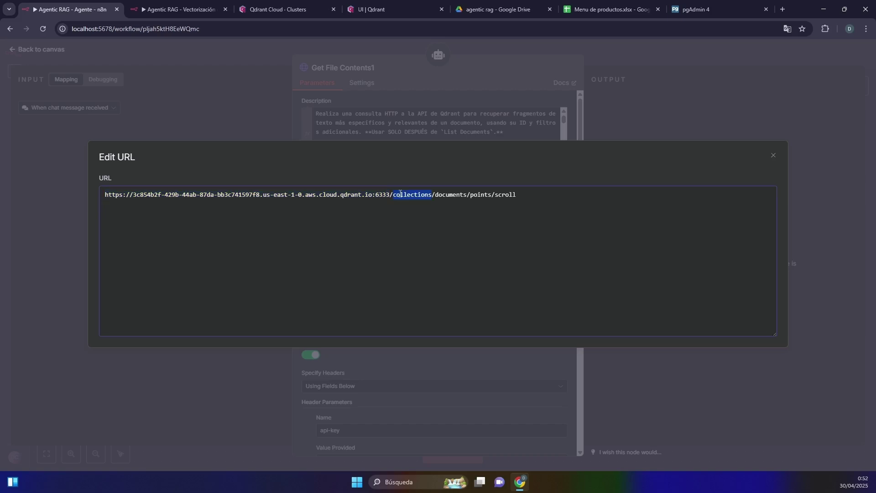
pyautogui.click(432, 196)
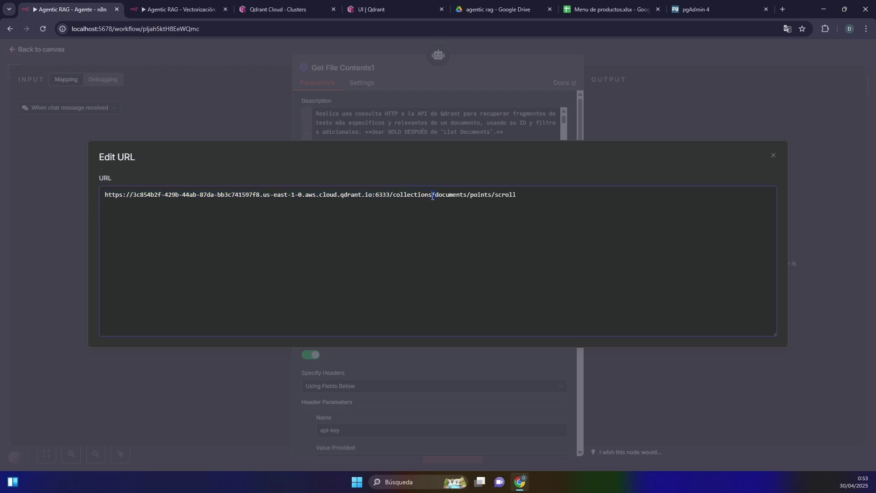
pyautogui.doubleClick(510, 196)
pyautogui.click(478, 134)
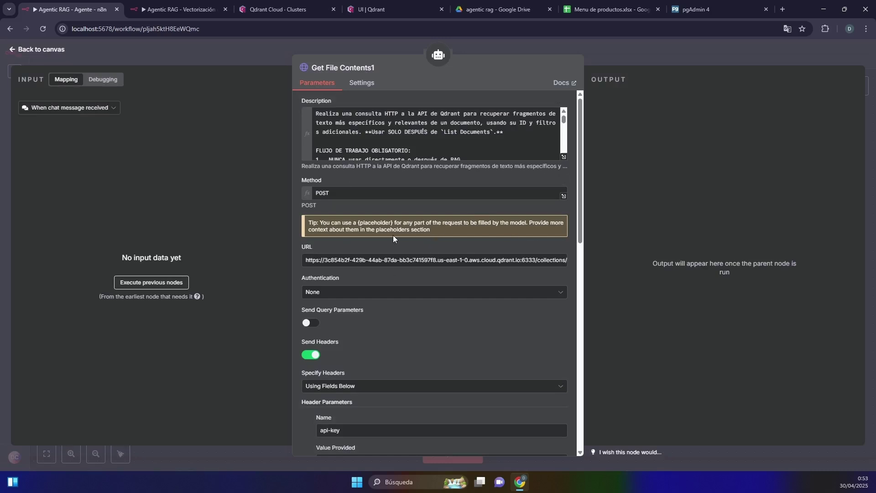
# Examine the api-key header's name, value source and value, briefly checking the Qdrant Cloud clusters page before returning to the node.
pyautogui.scroll(-4, 392, 236)
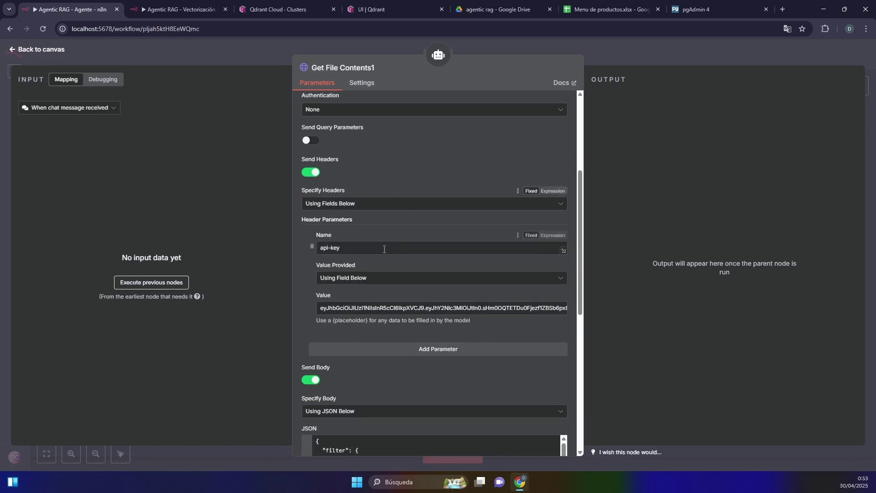
pyautogui.moveTo(340, 247); pyautogui.dragTo(321, 249)
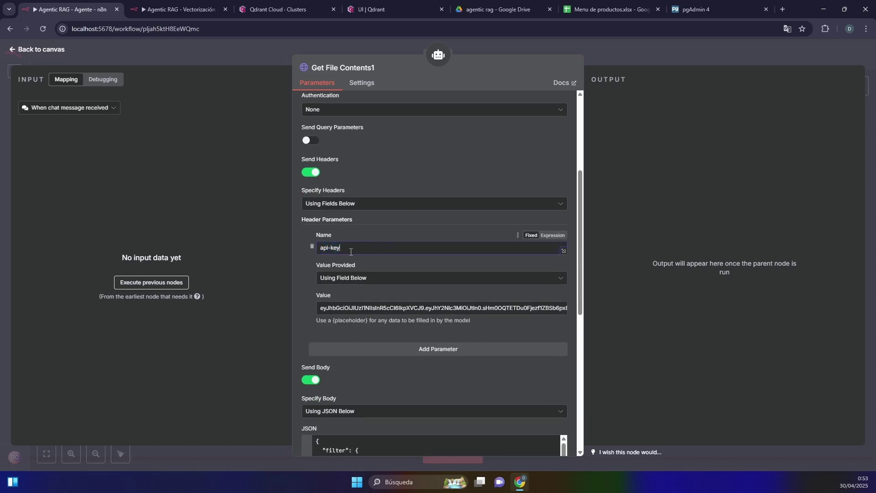
pyautogui.click(333, 279)
pyautogui.click(346, 332)
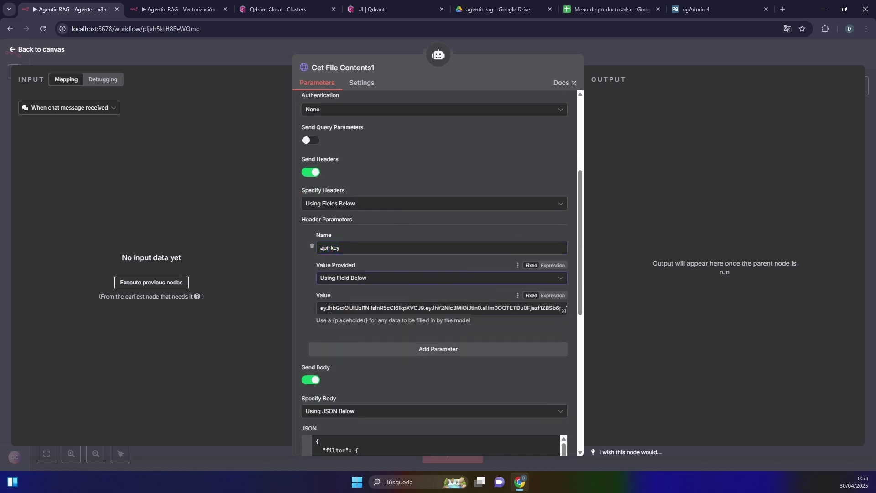
pyautogui.tripleClick(329, 308)
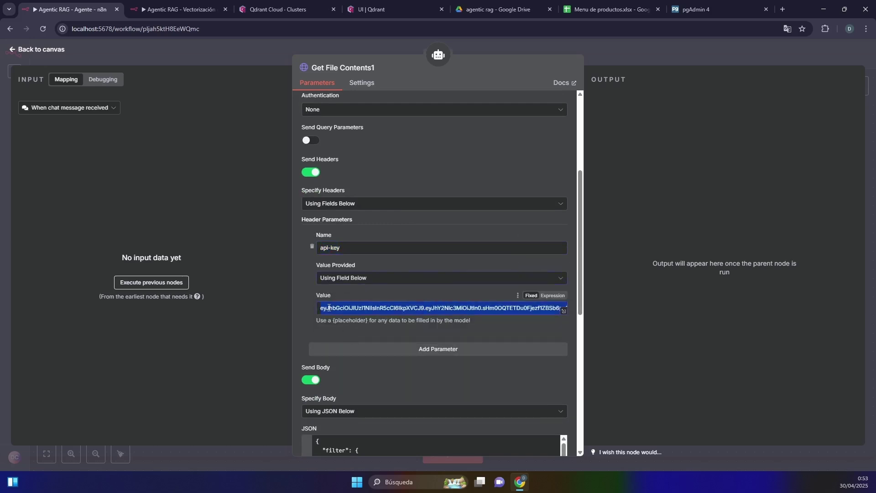
pyautogui.click(283, 9)
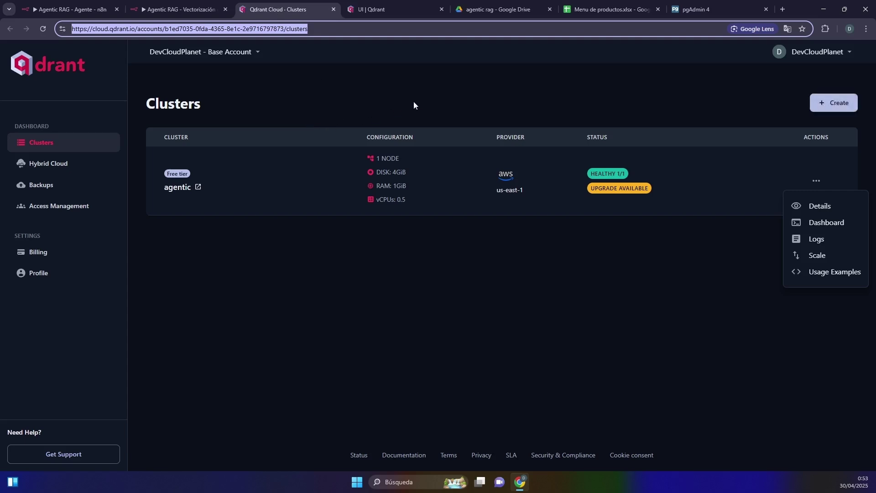
pyautogui.click(456, 96)
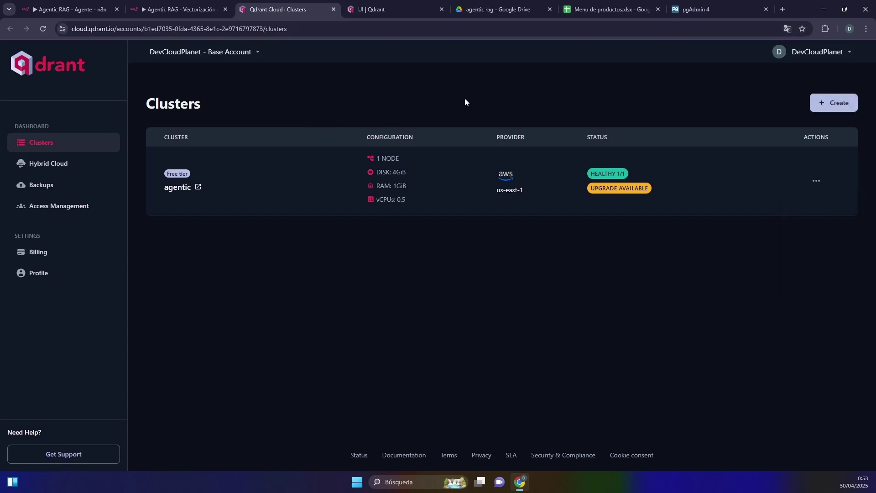
pyautogui.click(104, 10)
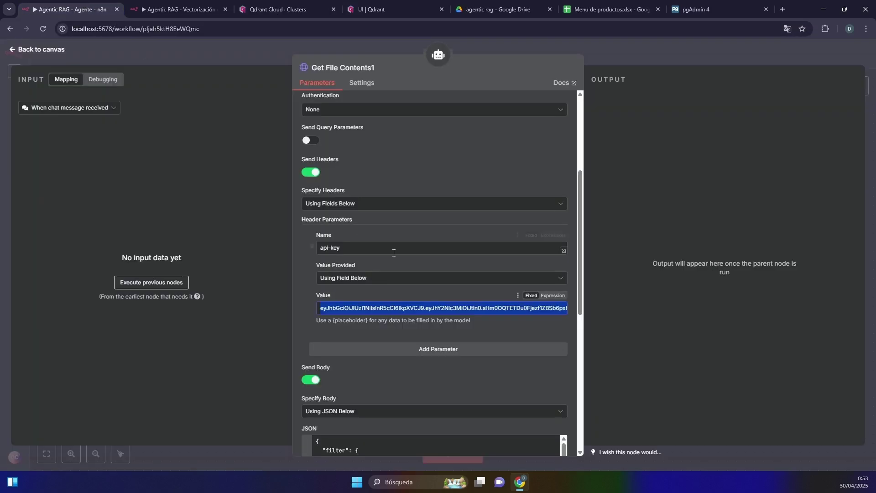
# Open the request's JSON body in the expression editor and highlight the {file_id} placeholder in the metadata.file_id filter.
pyautogui.scroll(-3, 392, 260)
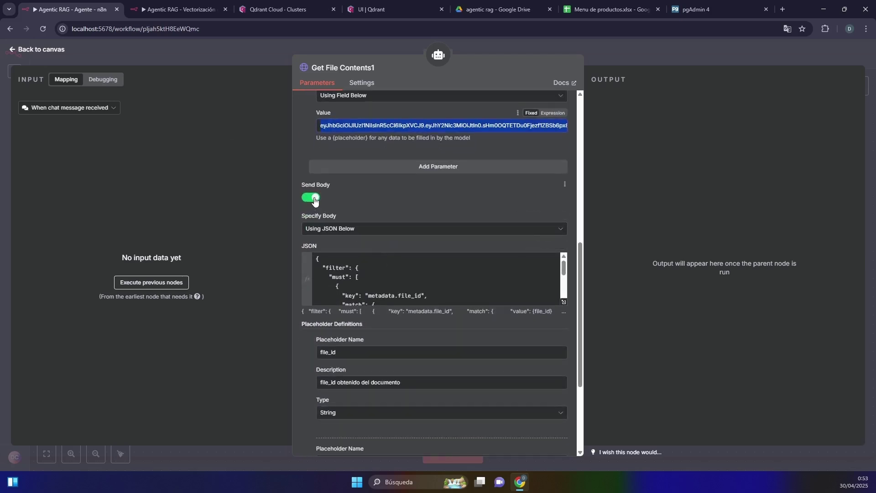
pyautogui.click(564, 302)
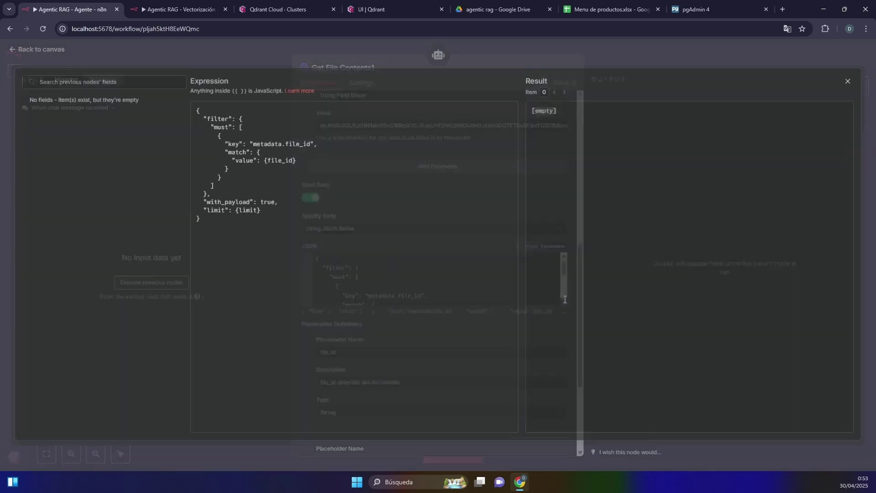
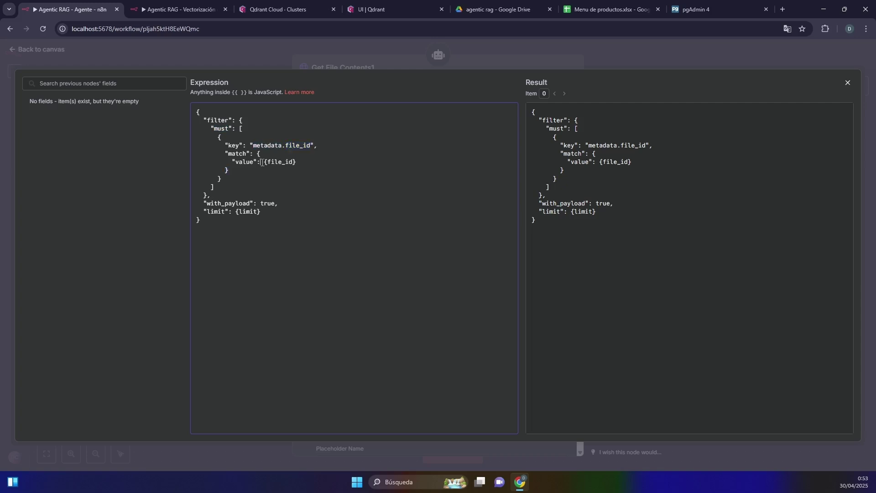
pyautogui.moveTo(262, 162); pyautogui.dragTo(304, 163)
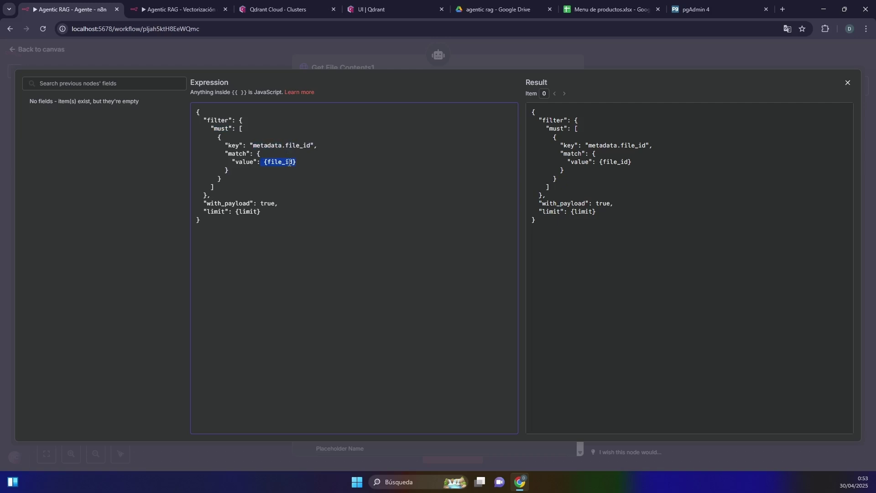
# Switch to pgAdmin's document_metadata table and point out the Informacion general.pdf row as an example document.
pyautogui.click(607, 9)
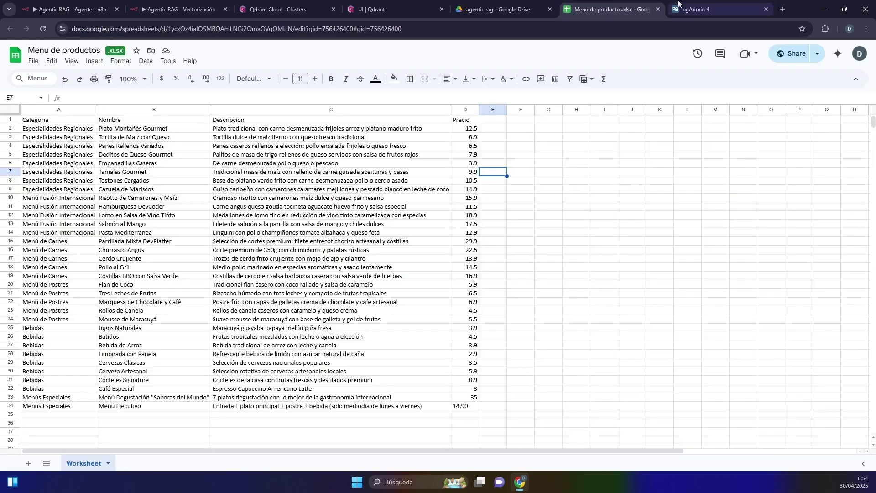
pyautogui.click(675, 10)
pyautogui.click(322, 400)
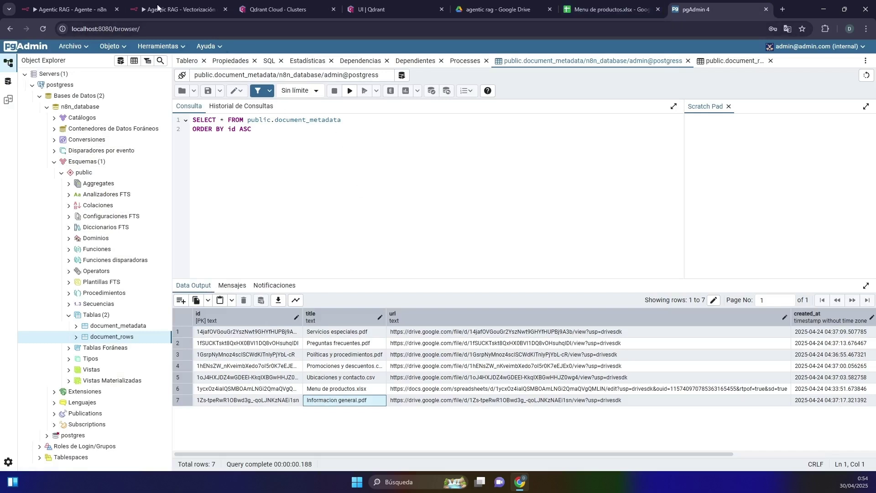
# Return to n8n's body expression, review its limit setting, copy the entire JSON filter, and open the console in the Qdrant dashboard.
pyautogui.click(100, 7)
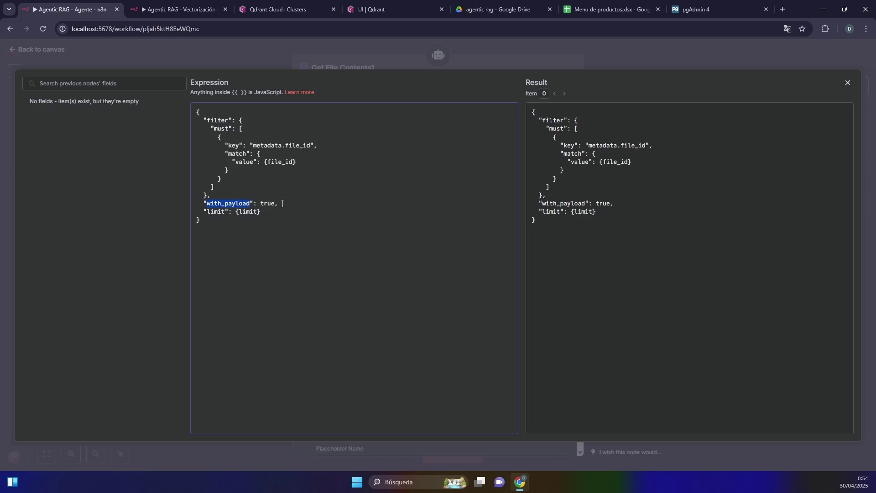
pyautogui.moveTo(236, 213); pyautogui.dragTo(283, 211)
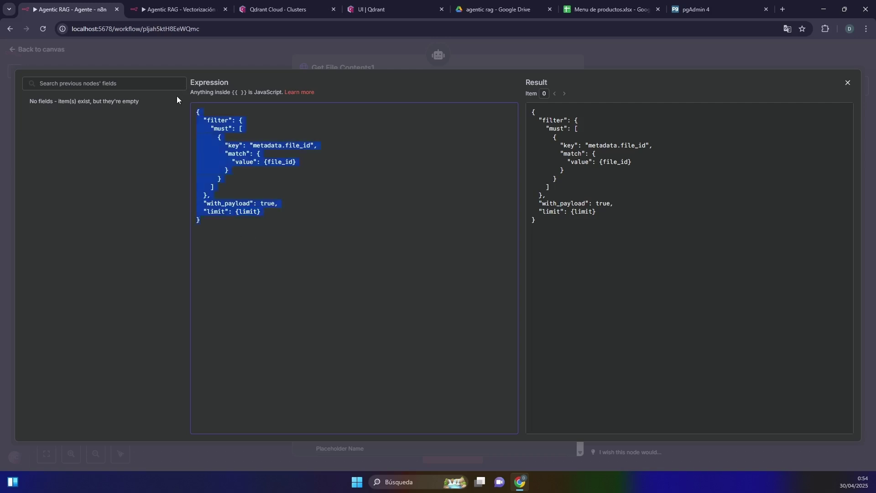
pyautogui.click(271, 4)
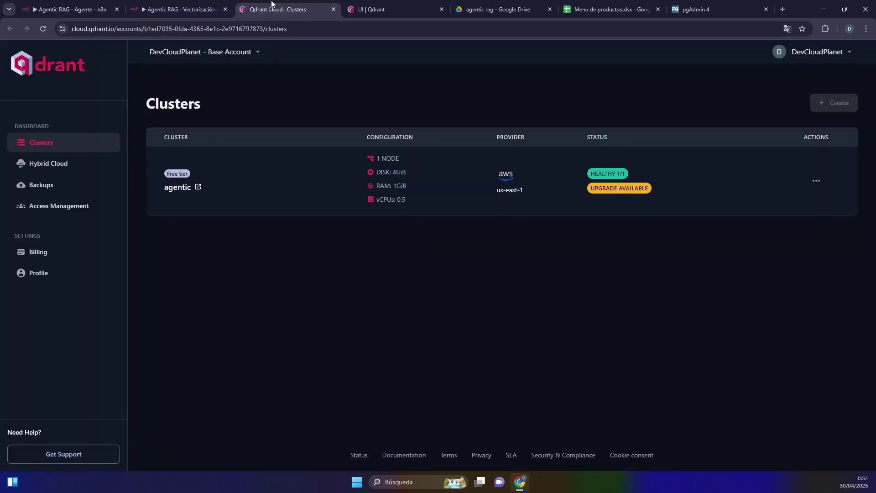
pyautogui.click(346, 7)
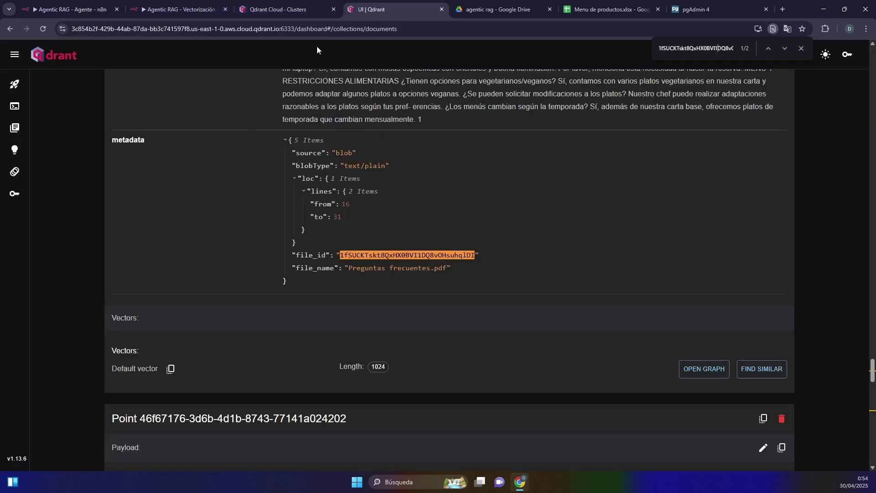
pyautogui.click(15, 106)
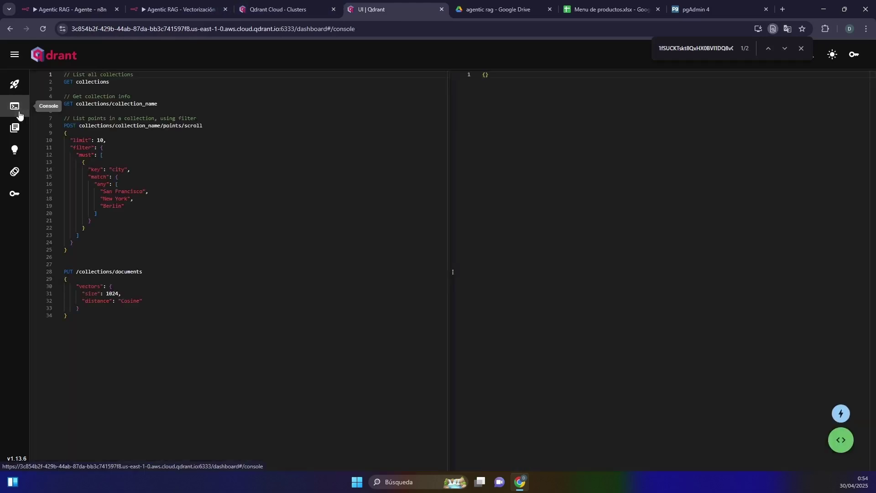
# Paste the copied metadata.file_id filter body below the existing console requests, leaving an empty line directly above it for the request line.
pyautogui.click(145, 369)
pyautogui.press('Return')
pyautogui.press('Return')
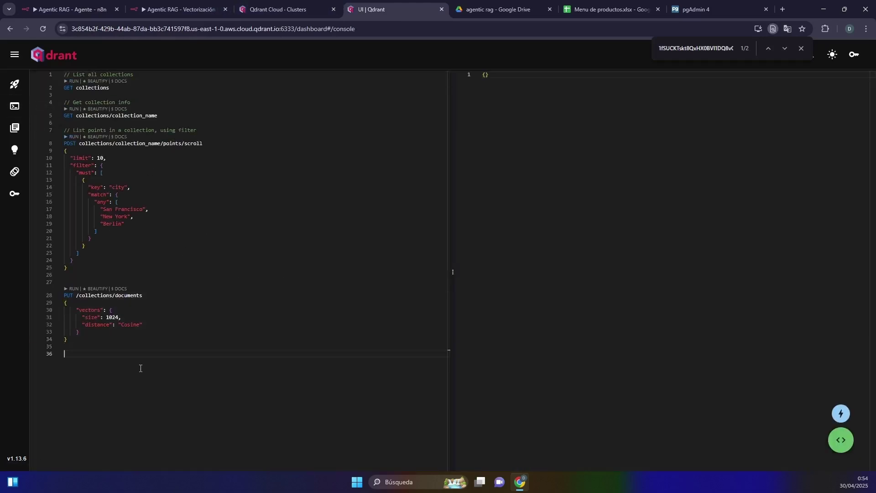
pyautogui.write('{   "filter": {     "must": [       {         "key": "metadata.file_id",         "match": {           "value": {file_id}         }       }     ]   },   "with_payload": true,   "limit": {limit} }')
pyautogui.press('Up')
pyautogui.press('Up')
pyautogui.press('Up')
pyautogui.press('Up')
pyautogui.press('Up')
pyautogui.press('Up')
pyautogui.press('Up')
pyautogui.press('Up')
pyautogui.press('Up')
pyautogui.press('Up')
pyautogui.press('Up')
pyautogui.press('Up')
pyautogui.press('Up')
pyautogui.press('Up')
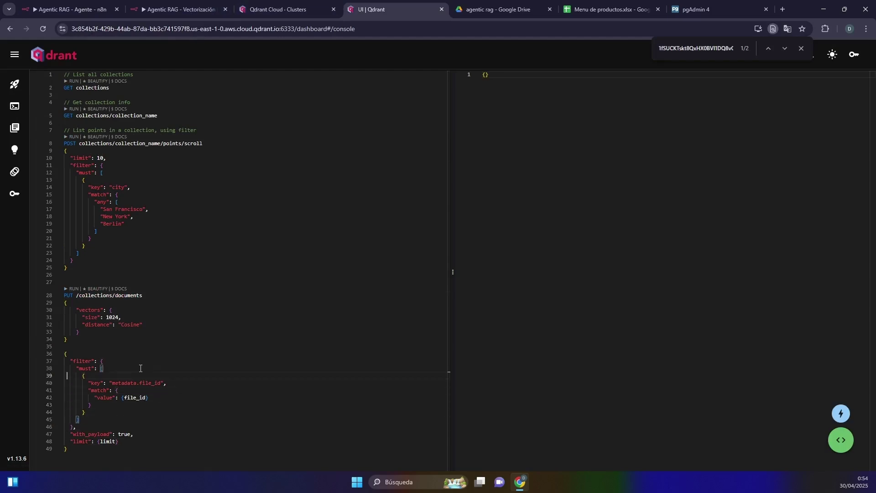
pyautogui.press('Return')
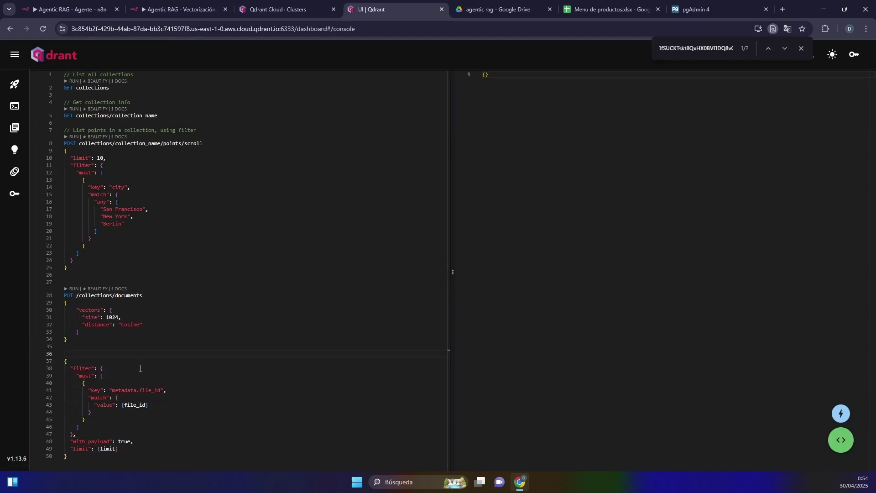
# Add the request line POST /collections/points/scroll above the file_id filter body and replace the {file_id} placeholder with empty quotes.
pyautogui.write('POST ')
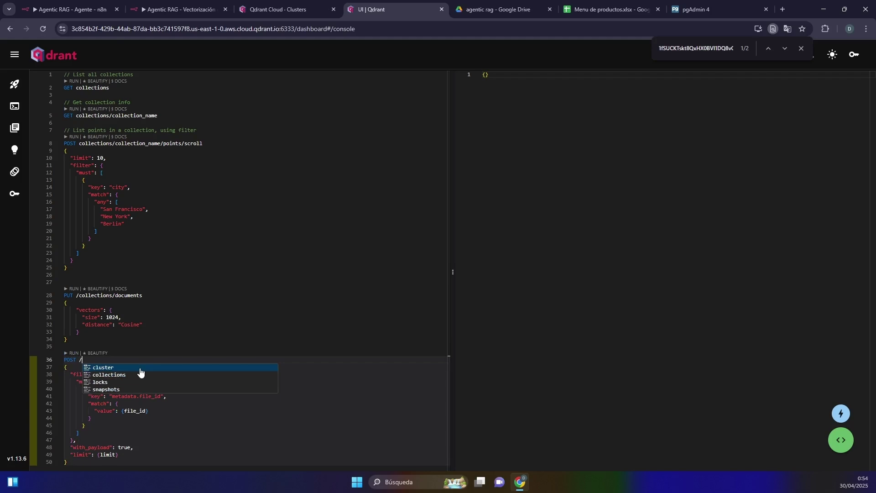
pyautogui.write('/collections/points')
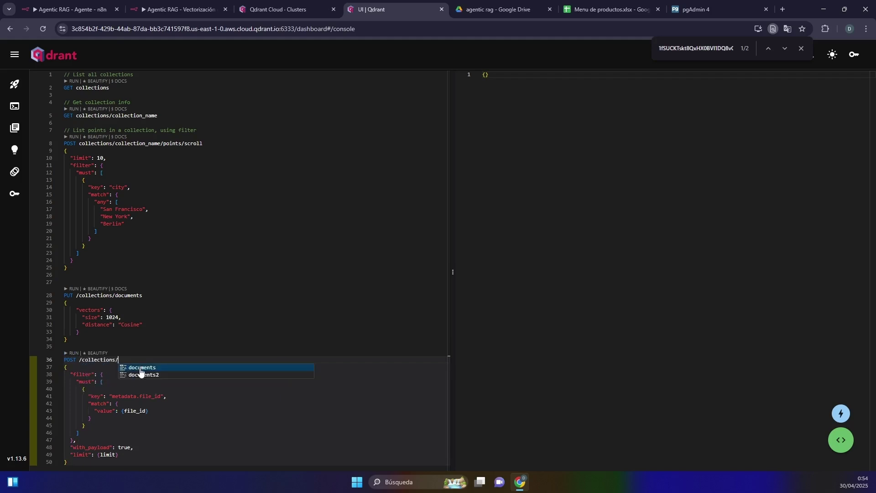
pyautogui.write('/scroll')
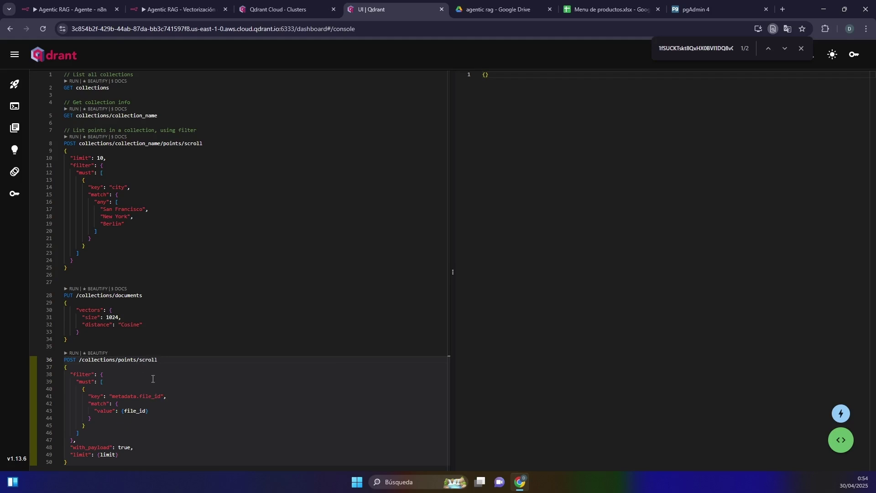
pyautogui.moveTo(122, 411); pyautogui.dragTo(149, 411)
pyautogui.write('"')
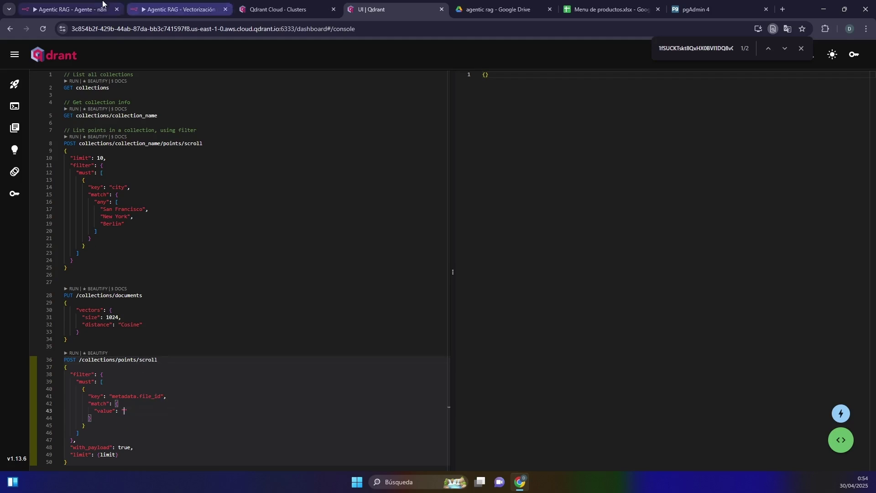
# Copy the id of Informacion general.pdf from the document_metadata table in pgAdmin and paste it as the match value in the Qdrant console filter.
pyautogui.click(635, 6)
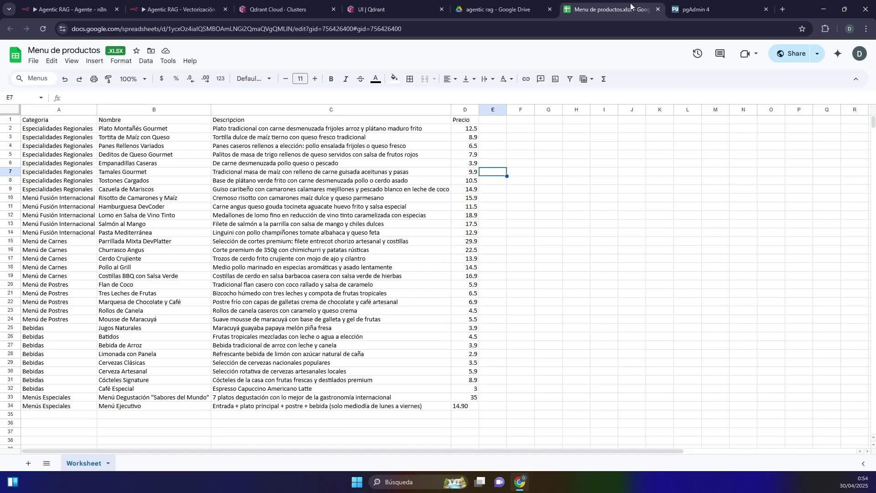
pyautogui.click(668, 5)
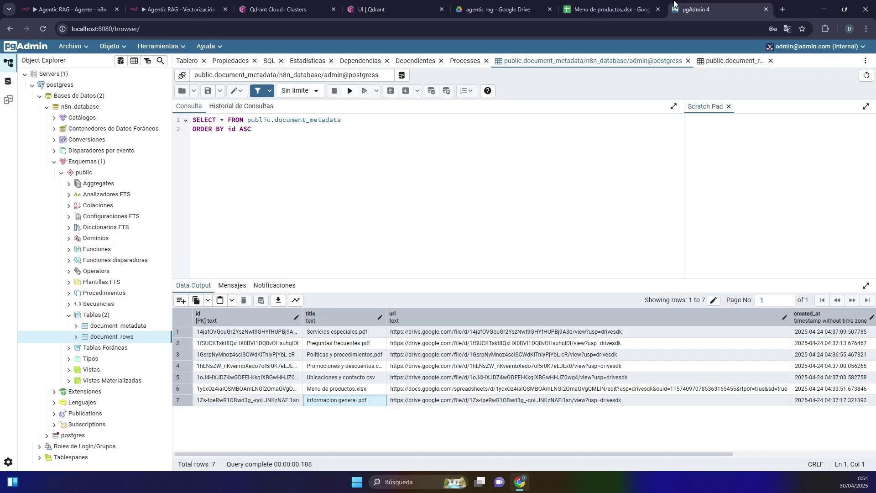
pyautogui.doubleClick(247, 399)
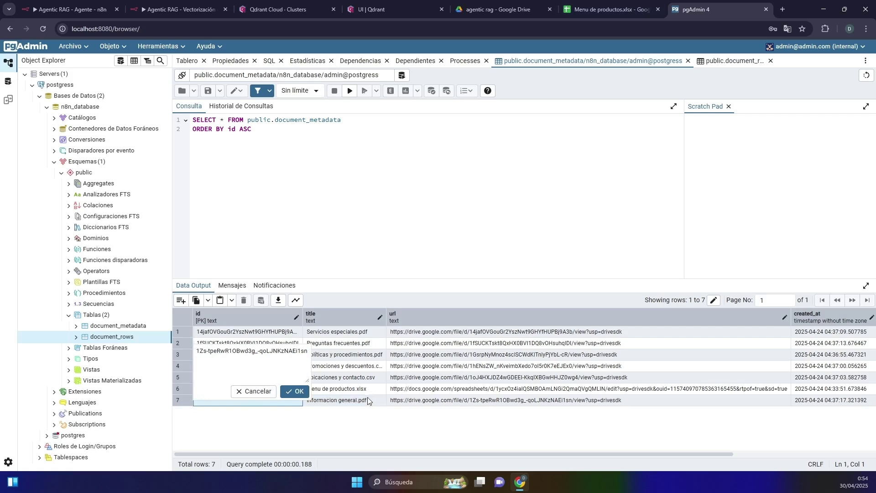
pyautogui.doubleClick(233, 351)
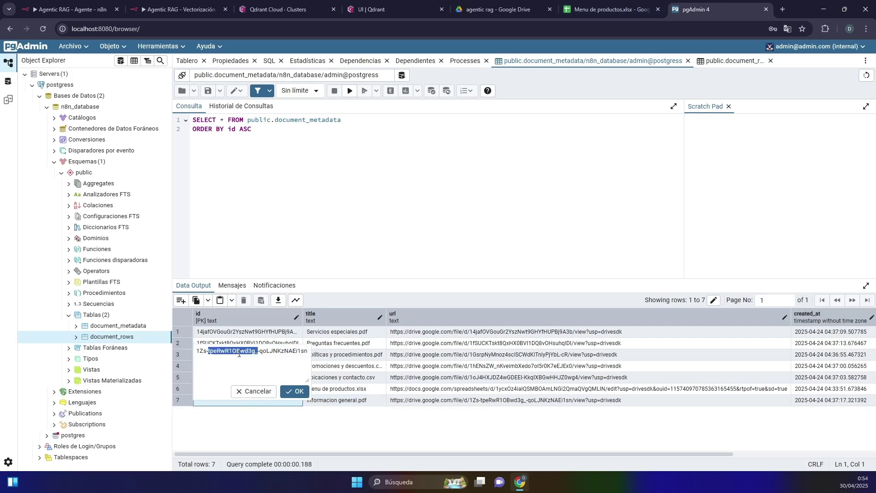
pyautogui.click(275, 390)
pyautogui.doubleClick(233, 401)
pyautogui.hotkey('ctrl', 'c')
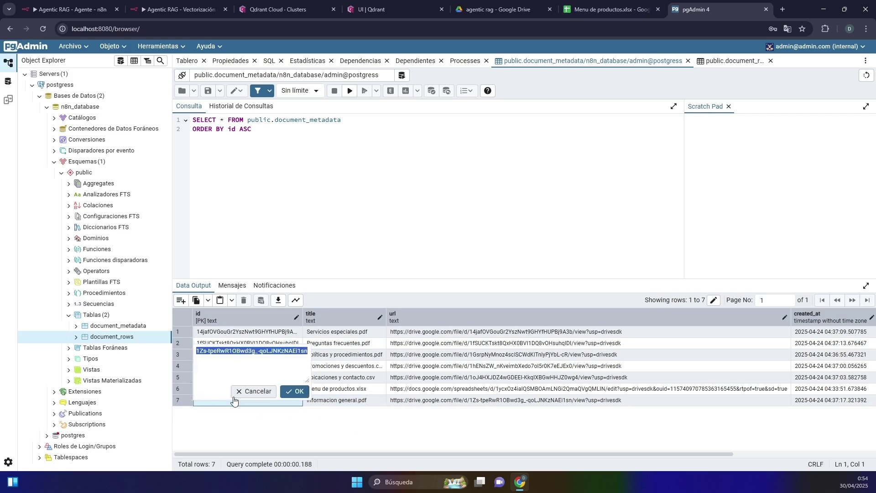
pyautogui.click(254, 391)
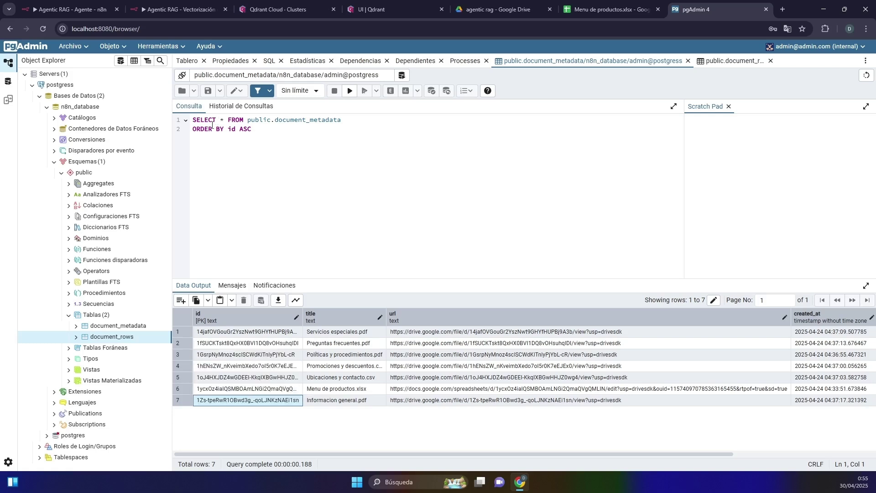
pyautogui.click(393, 9)
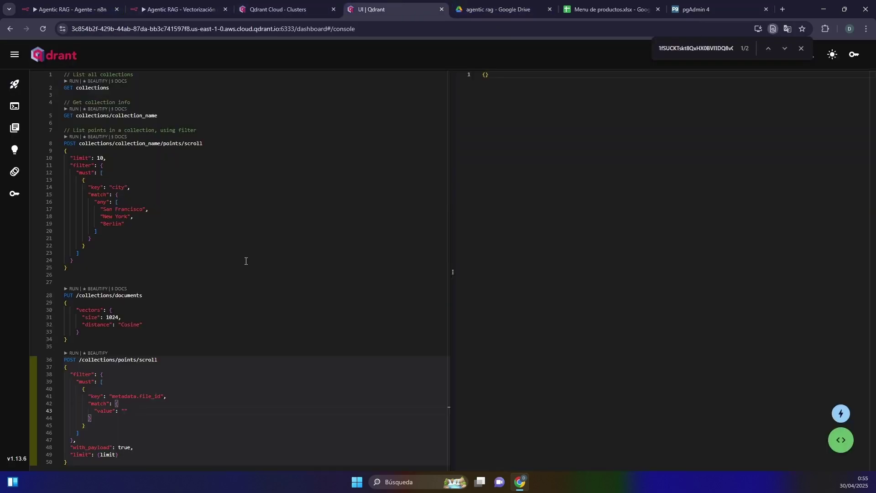
pyautogui.hotkey('ctrl', 'v')
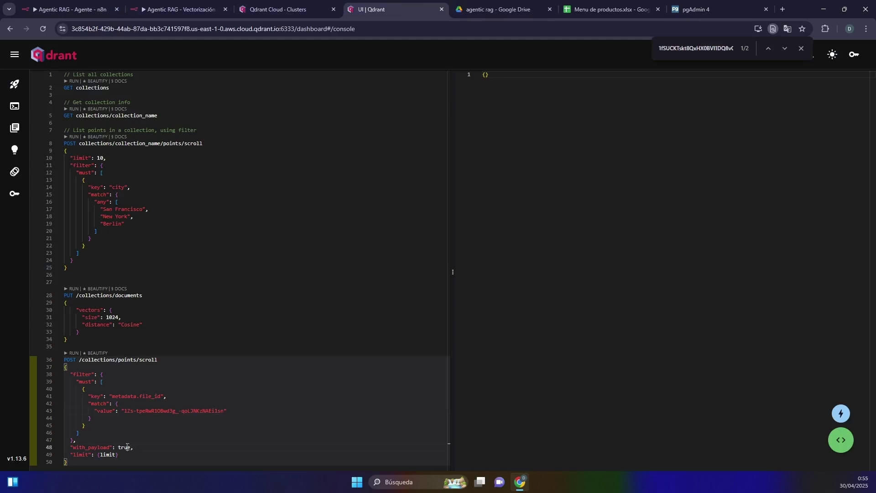
# Replace the {limit} placeholder with 100000 and run the scroll request.
pyautogui.doubleClick(105, 455)
pyautogui.press('BackSpace')
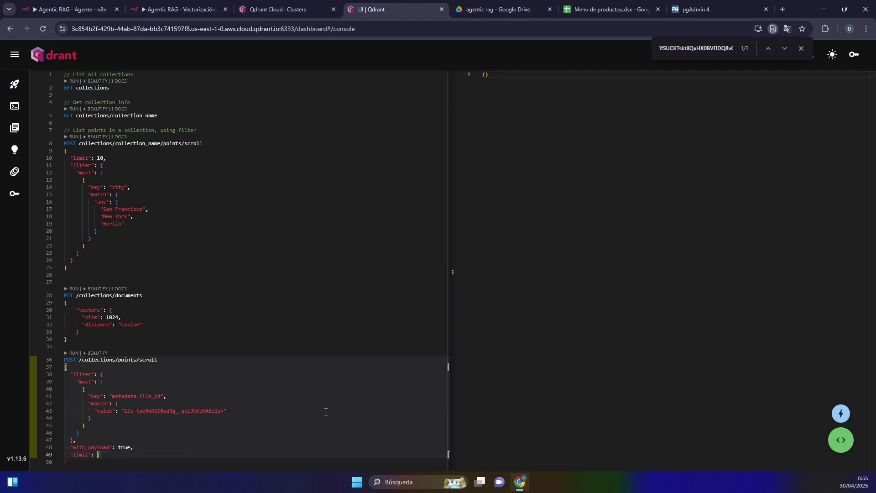
pyautogui.press('BackSpace')
pyautogui.write('10')
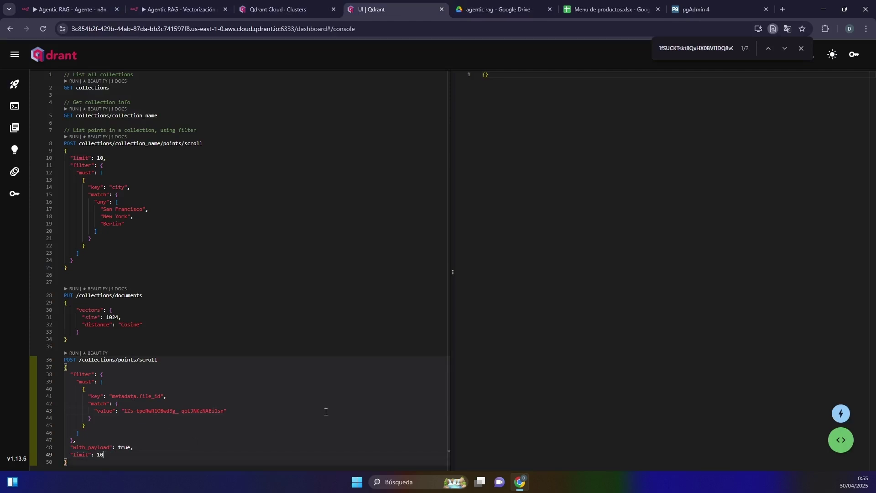
pyautogui.write('0000')
pyautogui.click(73, 354)
# Copy /documents/points/scroll from the Get File Contents1 node's URL in n8n and paste it over the POST request path in the Qdrant console.
pyautogui.click(71, 9)
pyautogui.click(287, 61)
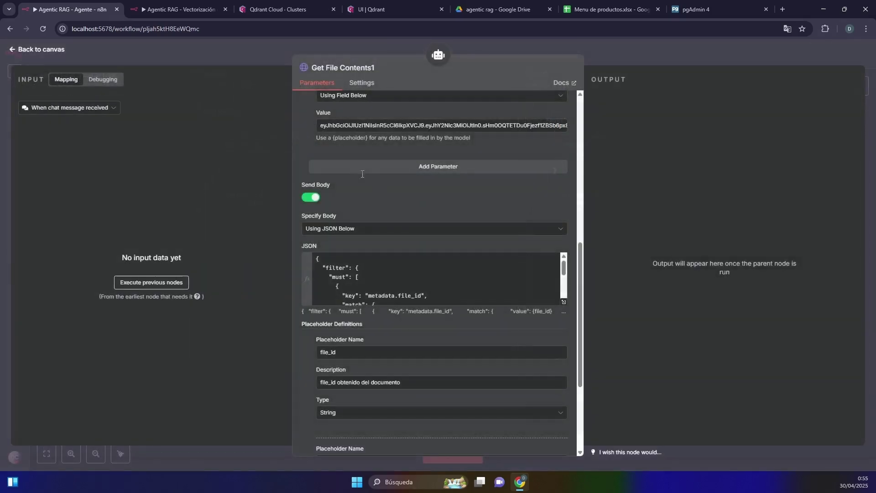
pyautogui.scroll(10, 402, 164)
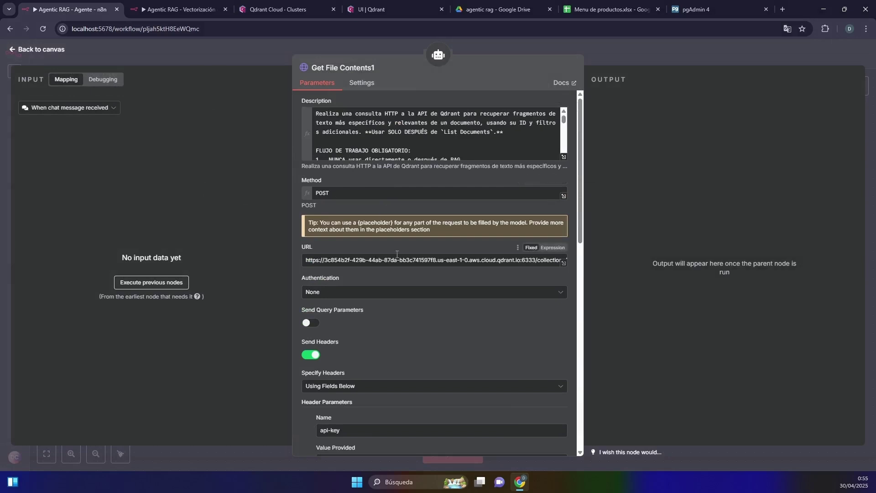
pyautogui.click(564, 263)
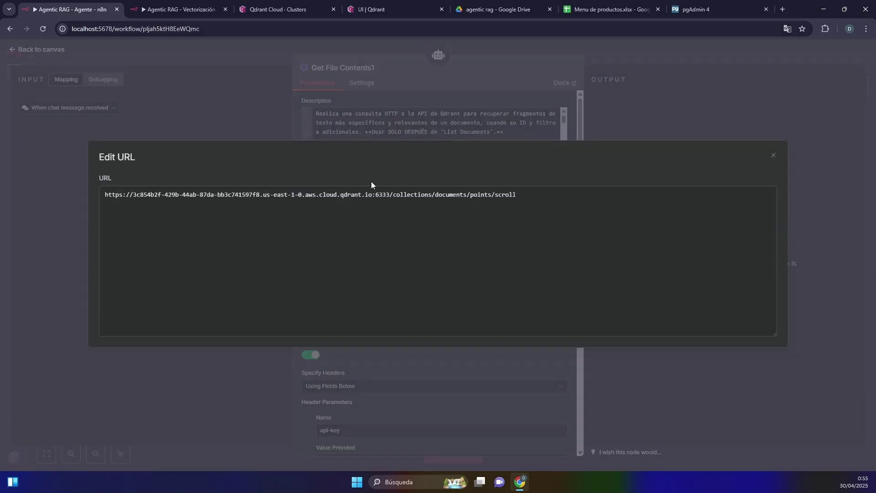
pyautogui.moveTo(433, 194); pyautogui.dragTo(563, 194)
pyautogui.hotkey('ctrl', 'c')
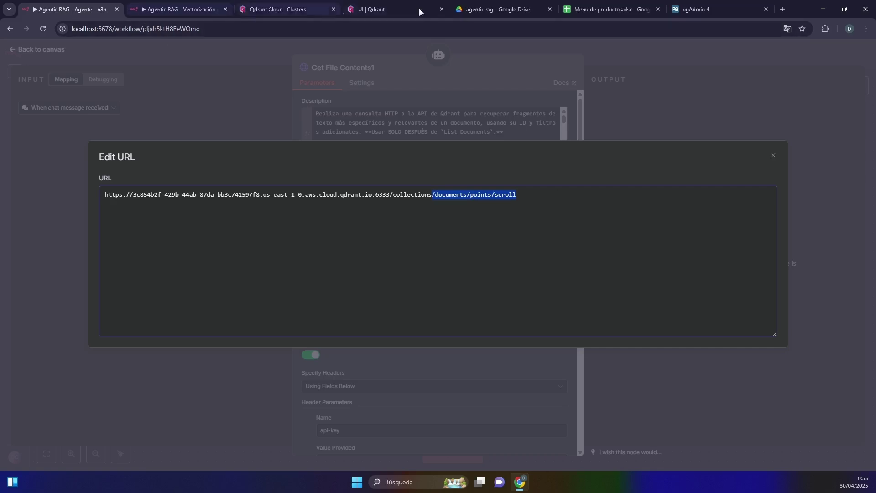
pyautogui.click(393, 8)
pyautogui.moveTo(157, 360); pyautogui.dragTo(81, 364)
pyautogui.hotkey('ctrl', 'v')
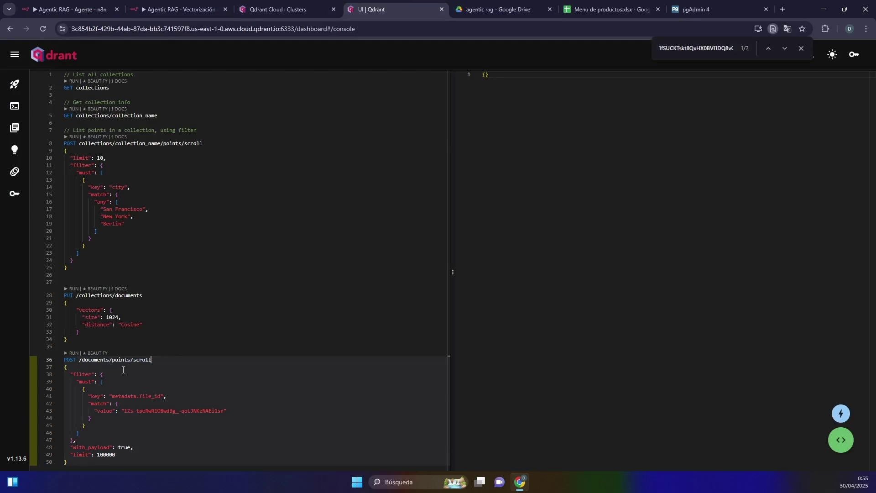
pyautogui.doubleClick(95, 363)
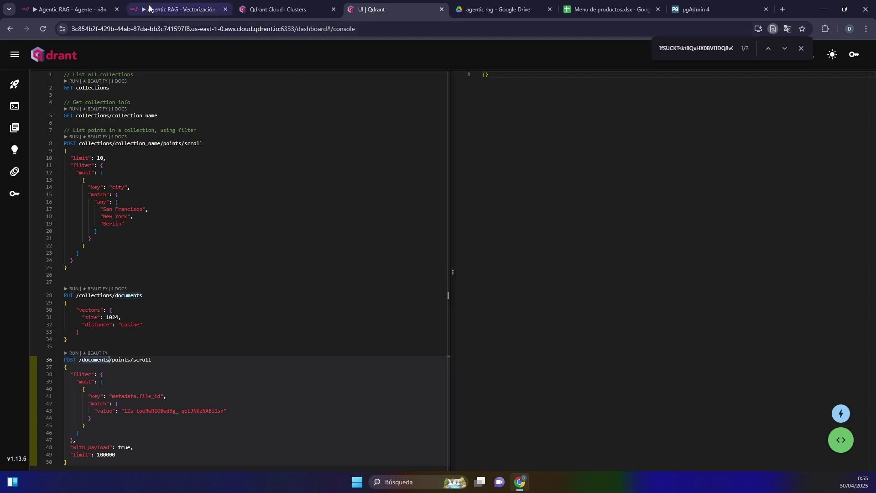
# Copy /collections from the node's URL in n8n and insert it before /documents in the Qdrant console's POST request path.
pyautogui.click(71, 9)
pyautogui.keyDown('shift'); pyautogui.click(391, 197); pyautogui.keyUp('shift')
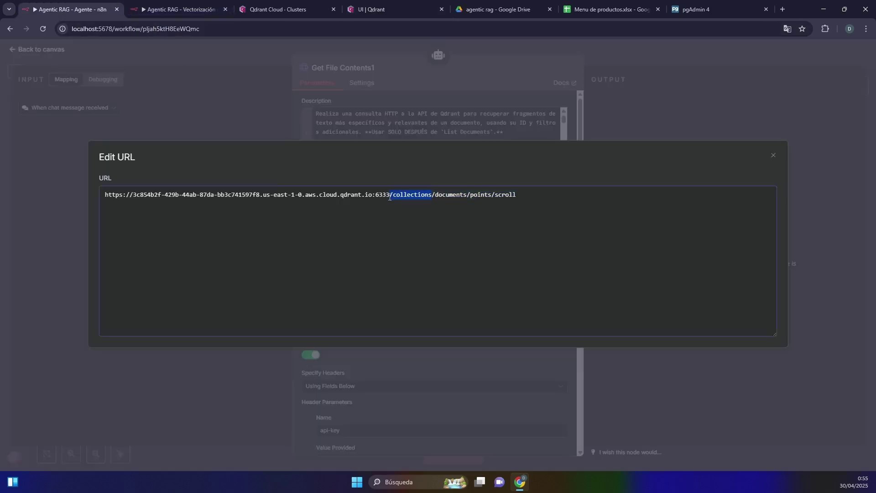
pyautogui.click(390, 195)
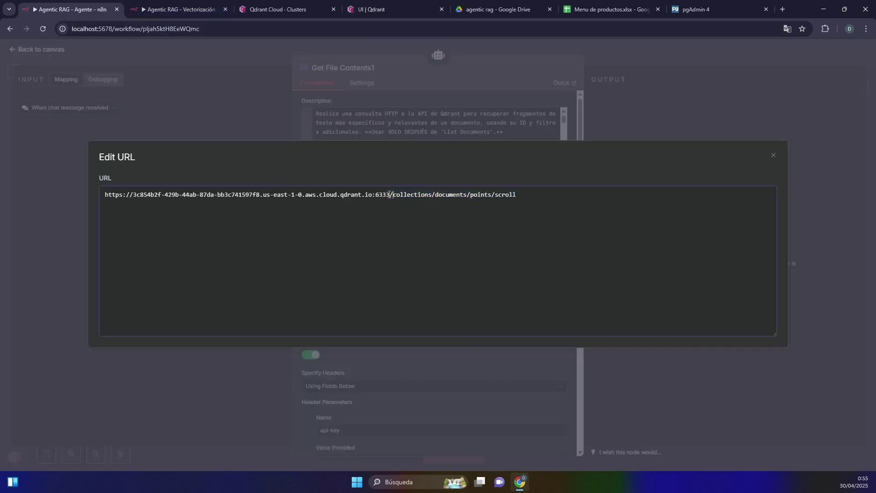
pyautogui.keyDown('shift'); pyautogui.click(433, 195); pyautogui.keyUp('shift')
pyautogui.hotkey('ctrl', 'c')
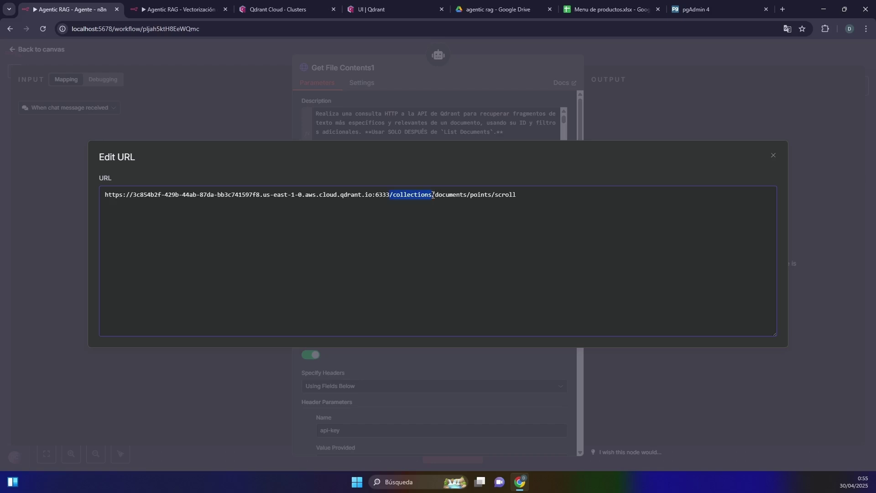
pyautogui.click(412, 6)
pyautogui.click(81, 361)
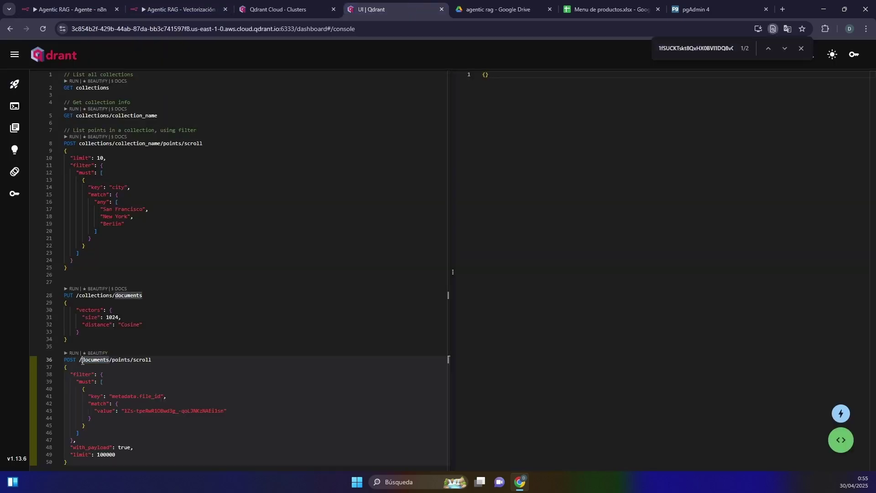
pyautogui.press('BackSpace')
pyautogui.hotkey('ctrl', 'v')
pyautogui.write('/')
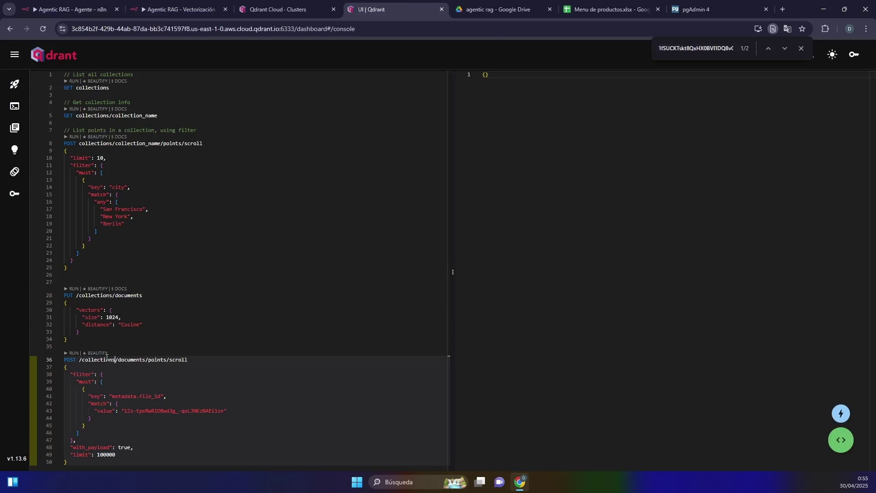
# Run the POST /collections/documents/points/scroll request and look through the returned points.
pyautogui.click(73, 353)
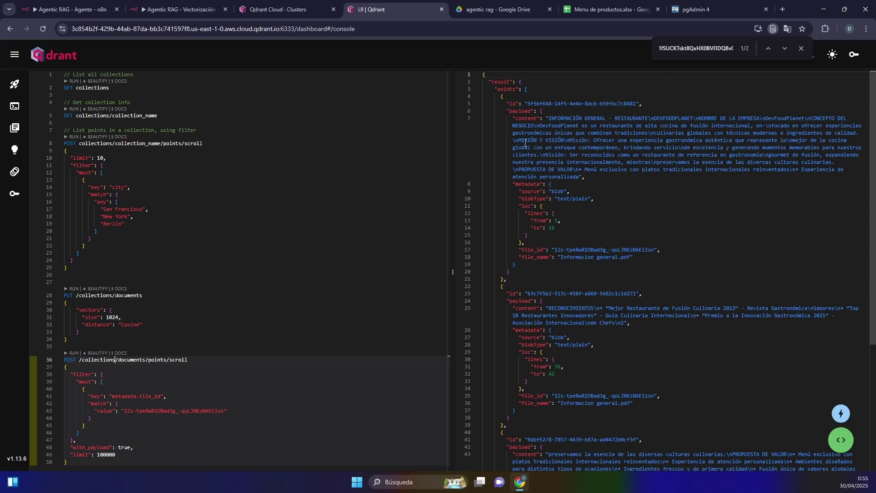
pyautogui.scroll(-4, 523, 130)
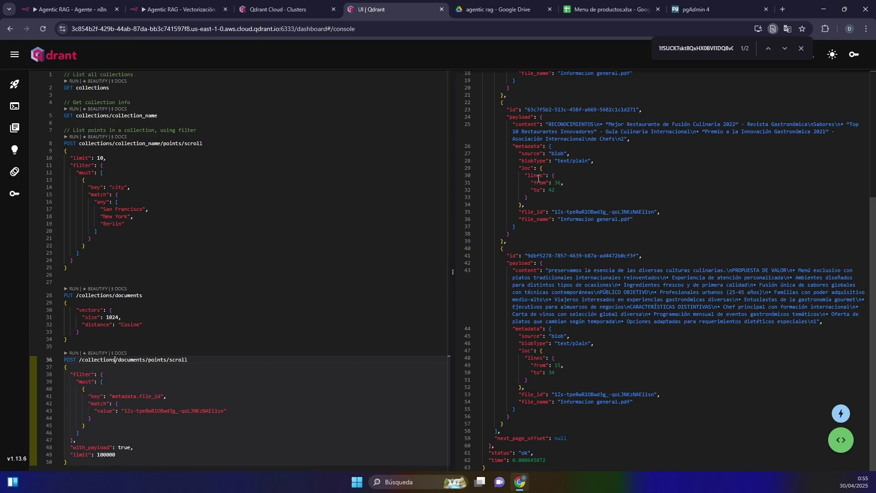
pyautogui.scroll(4, 576, 274)
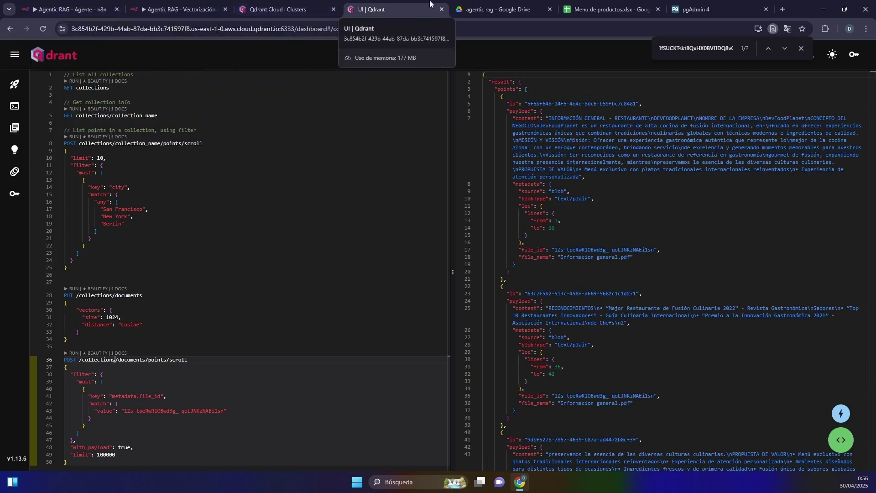
# Switch to n8n, close the URL editor of the Get File Contents1 node, and return to the Qdrant console.
pyautogui.click(71, 10)
pyautogui.click(383, 114)
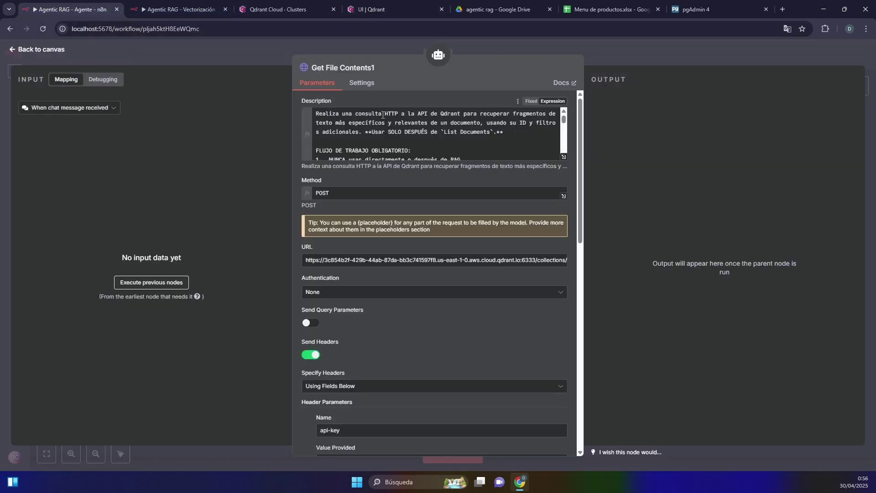
pyautogui.click(182, 5)
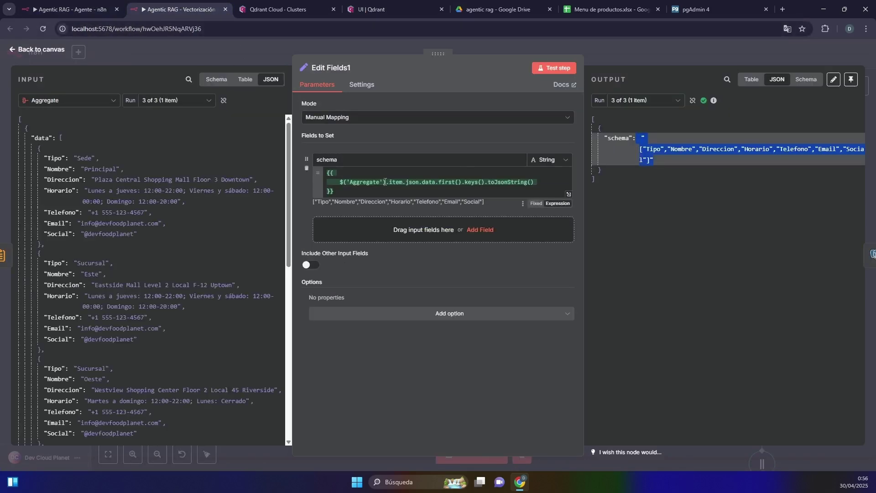
pyautogui.click(387, 5)
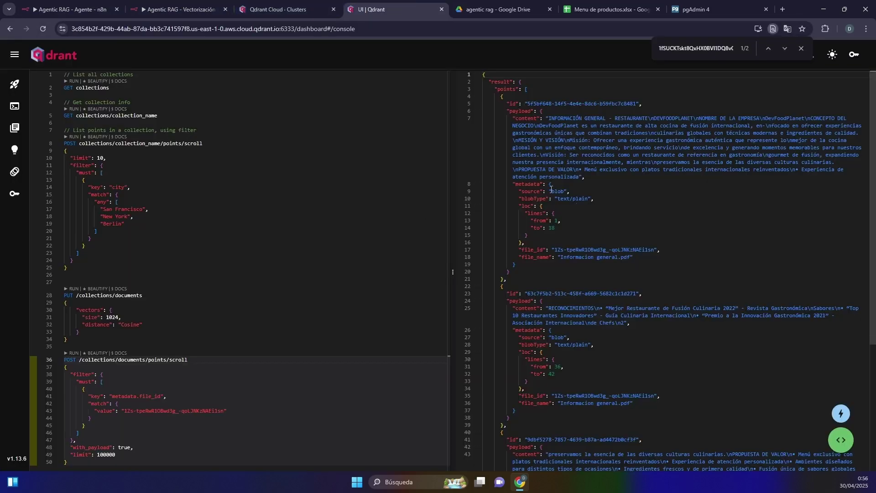
# Switch to pgAdmin and copy the id of Preguntas frecuentes.pdf from the document_metadata table.
pyautogui.click(641, 4)
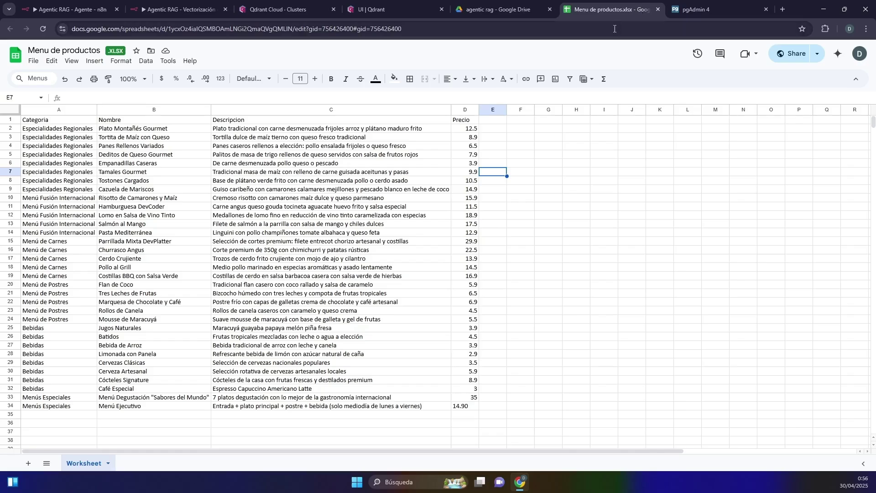
pyautogui.click(696, 8)
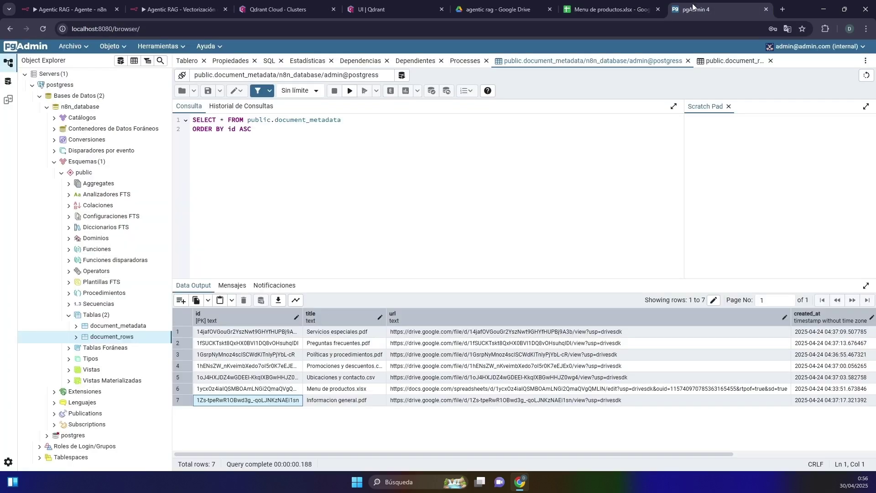
pyautogui.click(268, 344)
pyautogui.doubleClick(268, 344)
pyautogui.hotkey('ctrl', 'c')
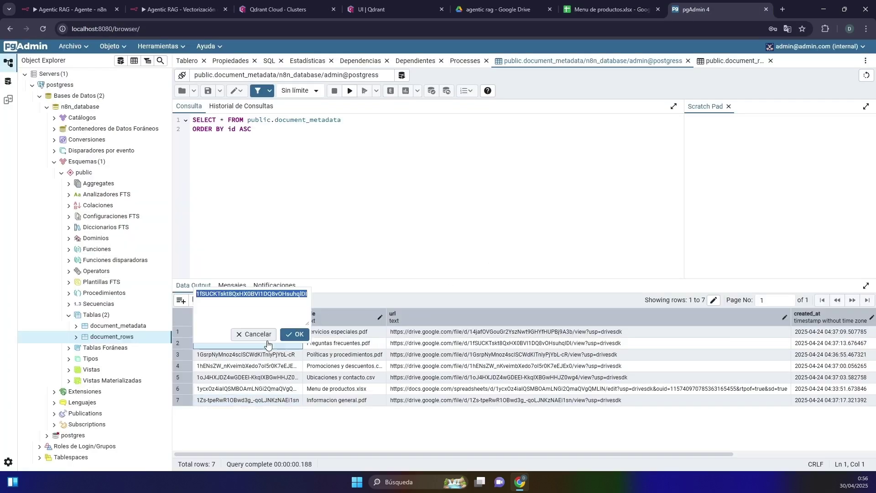
# In the Qdrant console, replace the metadata.file_id match value in the scroll request with the copied id of Preguntas frecuentes.pdf.
pyautogui.click(390, 9)
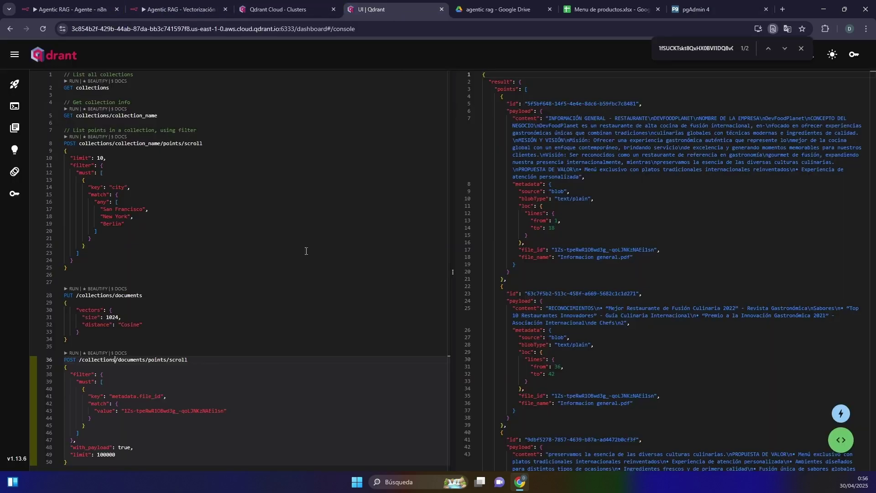
pyautogui.doubleClick(165, 411)
pyautogui.rightClick(165, 409)
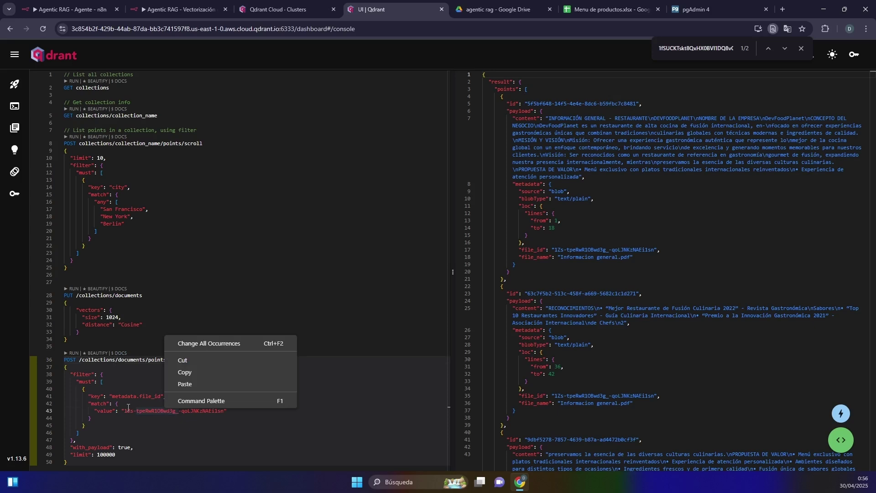
pyautogui.moveTo(124, 411); pyautogui.dragTo(224, 411)
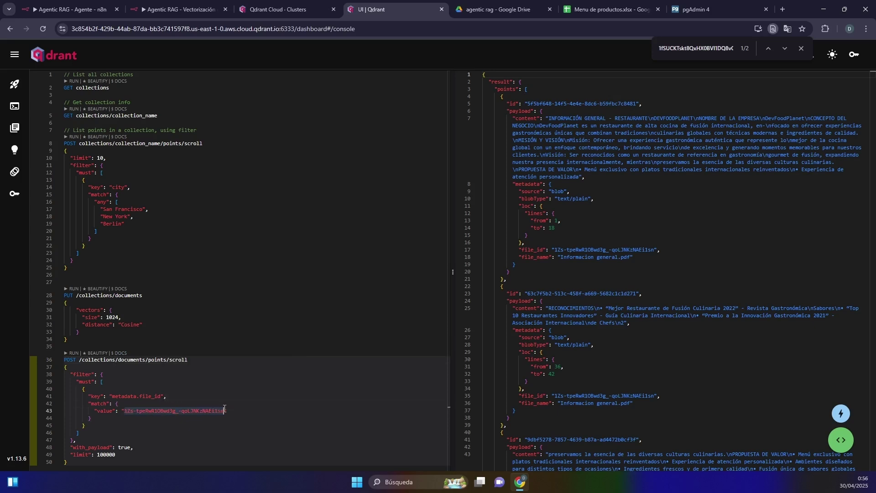
pyautogui.hotkey('ctrl', 'v')
# Run the POST /collections/documents/points/scroll request with the new file ID and look through the returned fragments.
pyautogui.click(71, 354)
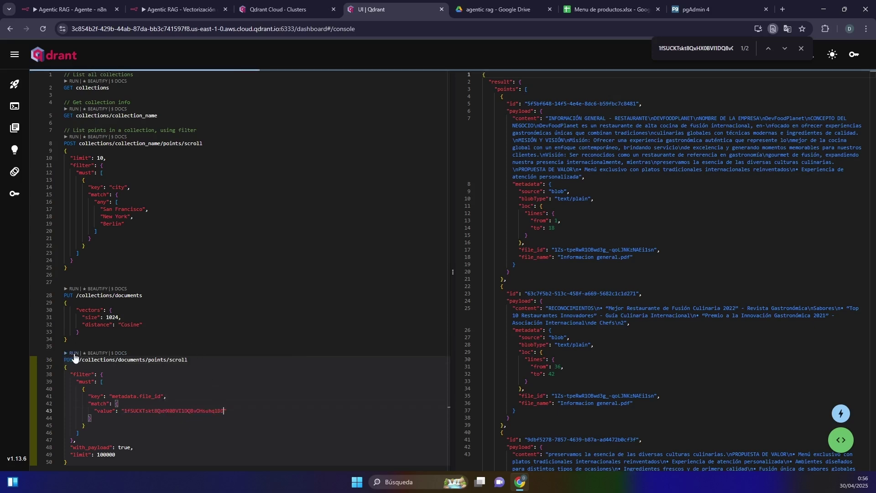
pyautogui.scroll(-2, 581, 217)
pyautogui.scroll(-10, 580, 216)
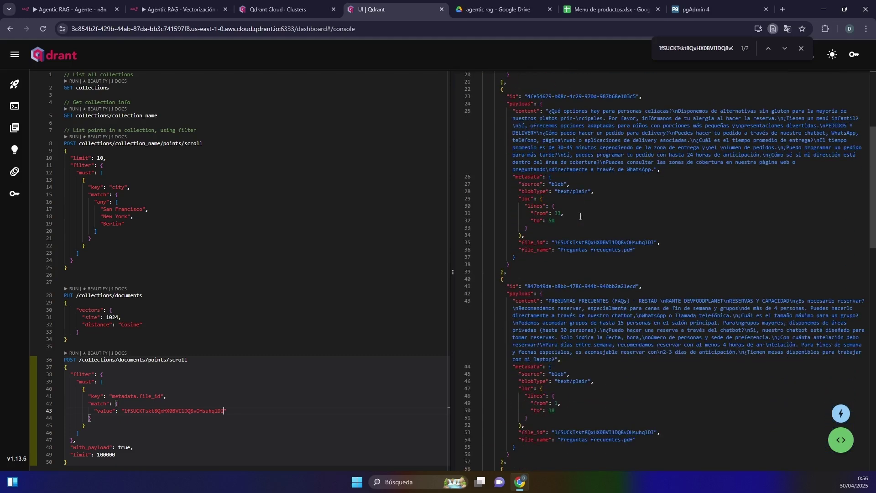
pyautogui.scroll(-10, 580, 216)
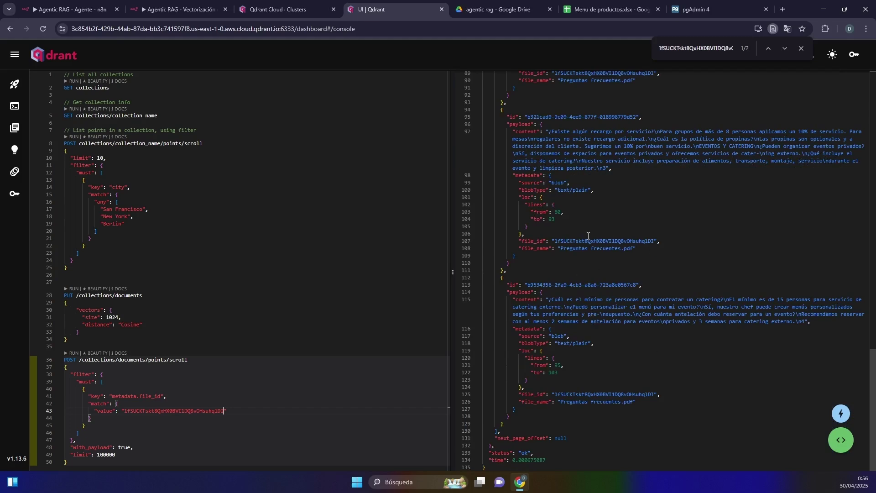
pyautogui.scroll(18, 588, 236)
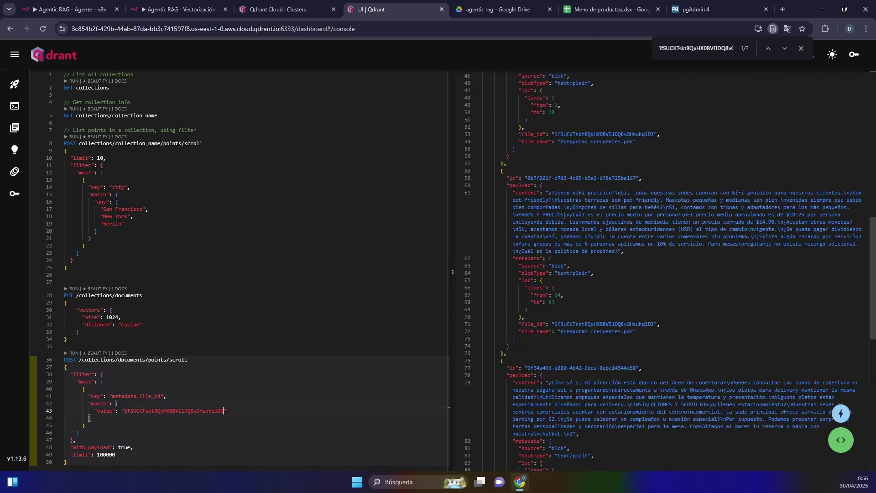
pyautogui.scroll(3, 565, 215)
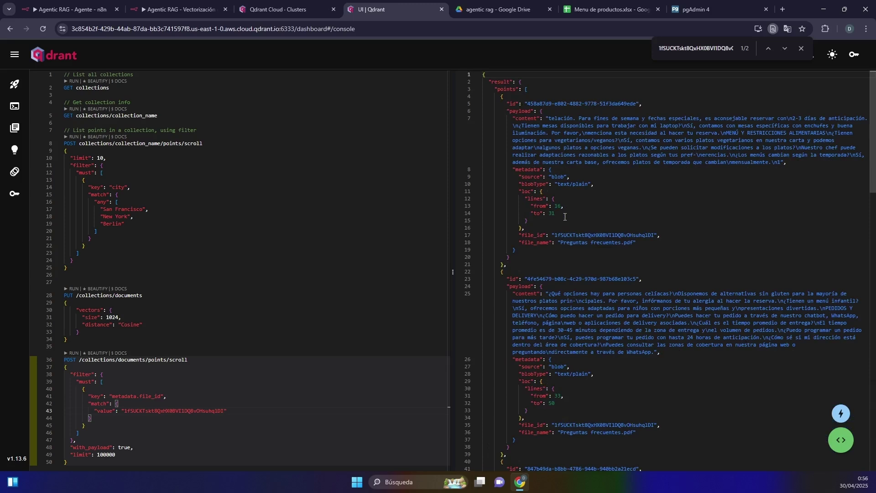
# Switch to n8n and examine the file_id and limit placeholders in the Get File Contents1 node's expanded JSON body.
pyautogui.click(71, 9)
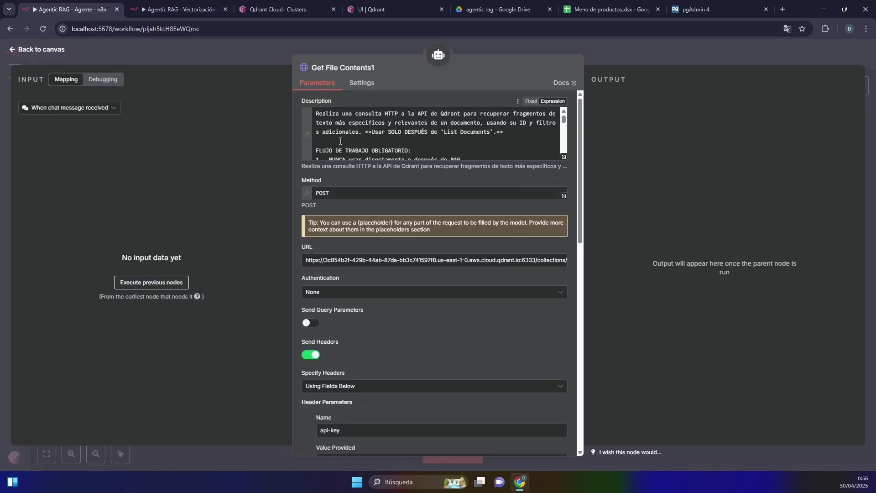
pyautogui.scroll(-7, 376, 220)
pyautogui.scroll(-3, 377, 220)
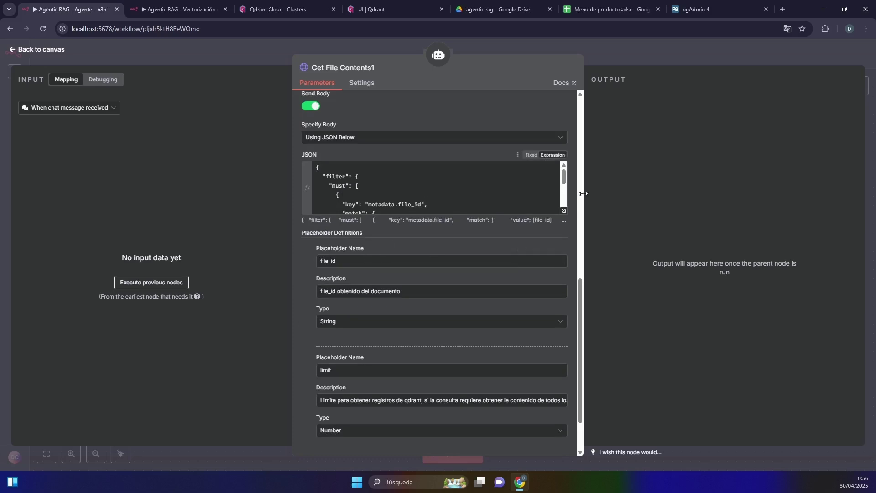
pyautogui.click(564, 211)
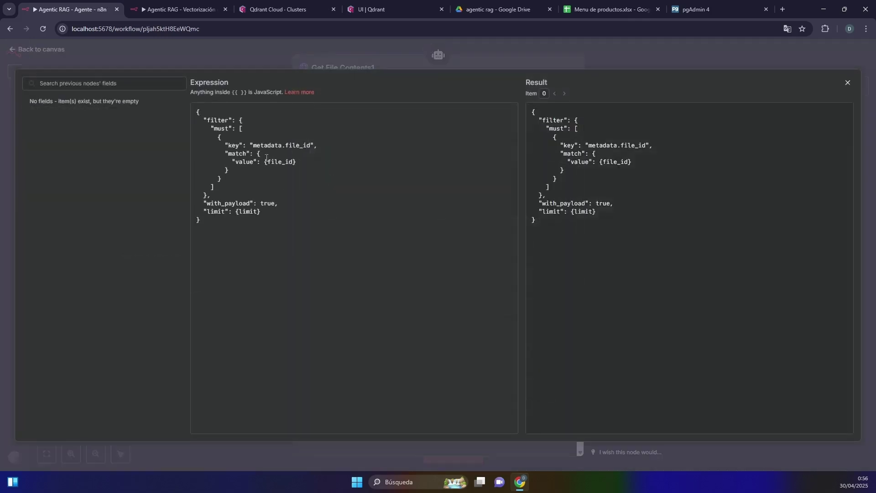
pyautogui.moveTo(265, 161); pyautogui.dragTo(299, 162)
pyautogui.moveTo(268, 167); pyautogui.dragTo(266, 167)
pyautogui.doubleClick(288, 163)
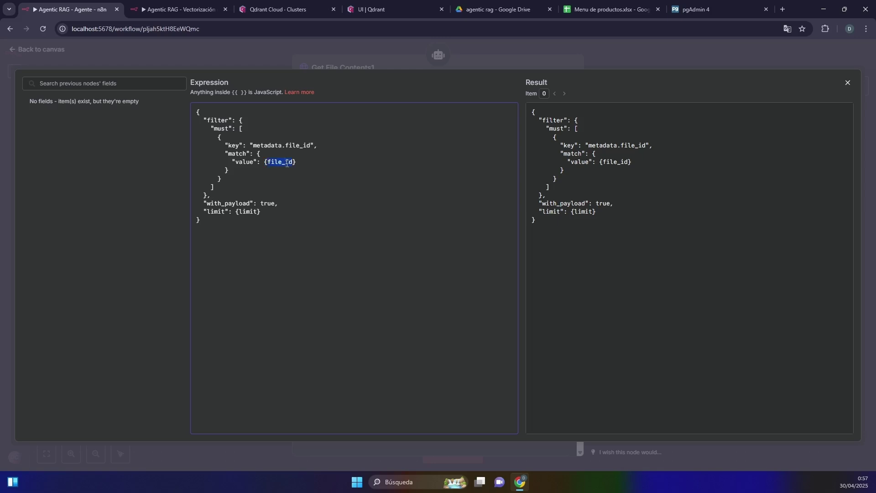
pyautogui.doubleClick(241, 211)
pyautogui.click(295, 59)
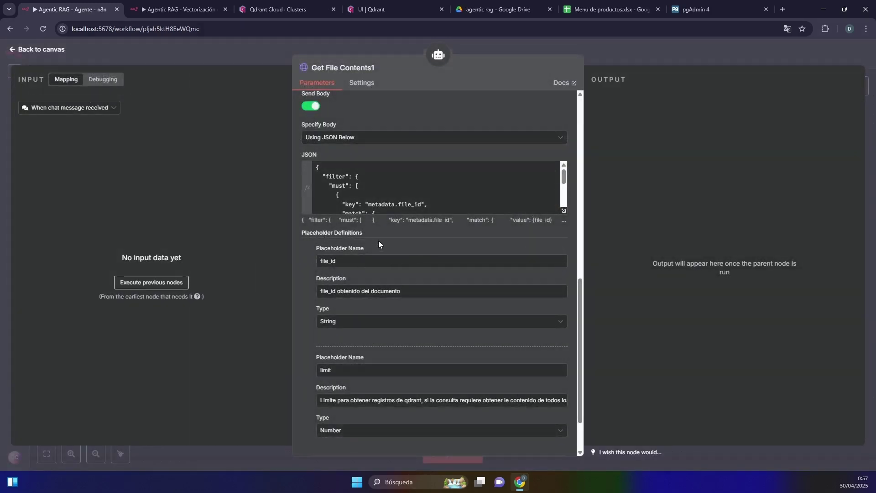
# Add a blank placeholder definition to the Get File Contents1 node and delete it again.
pyautogui.scroll(-2, 392, 242)
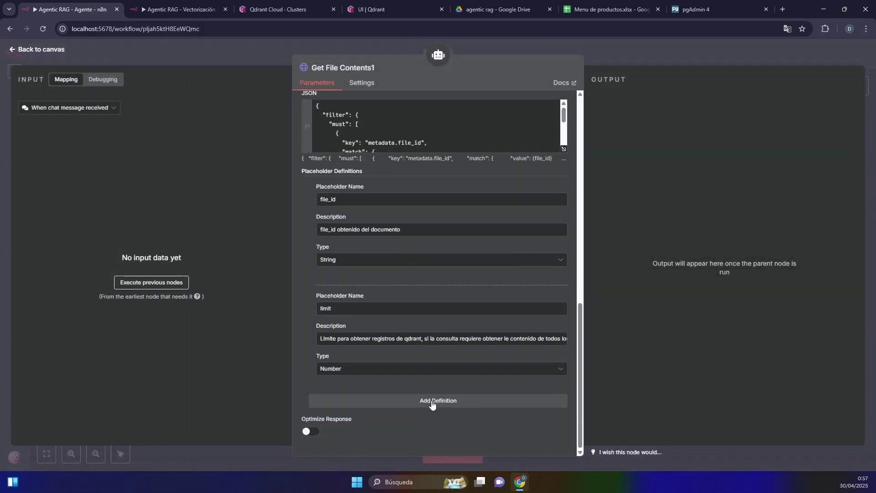
pyautogui.click(406, 401)
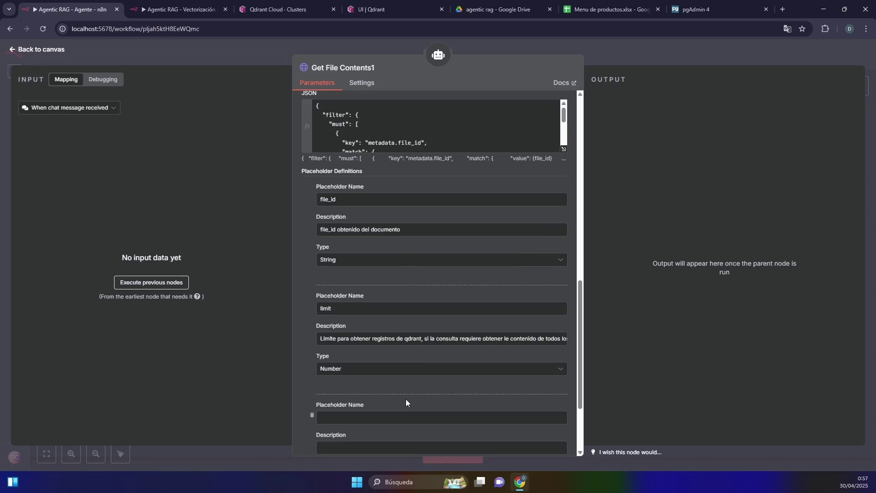
pyautogui.click(312, 415)
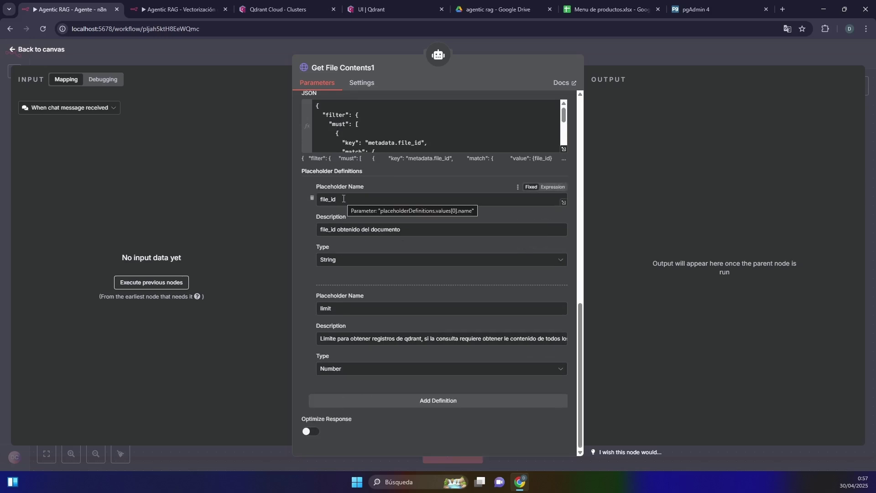
# Review the file_id placeholder's name, description and type, comparing it with its use in the JSON body.
pyautogui.doubleClick(361, 204)
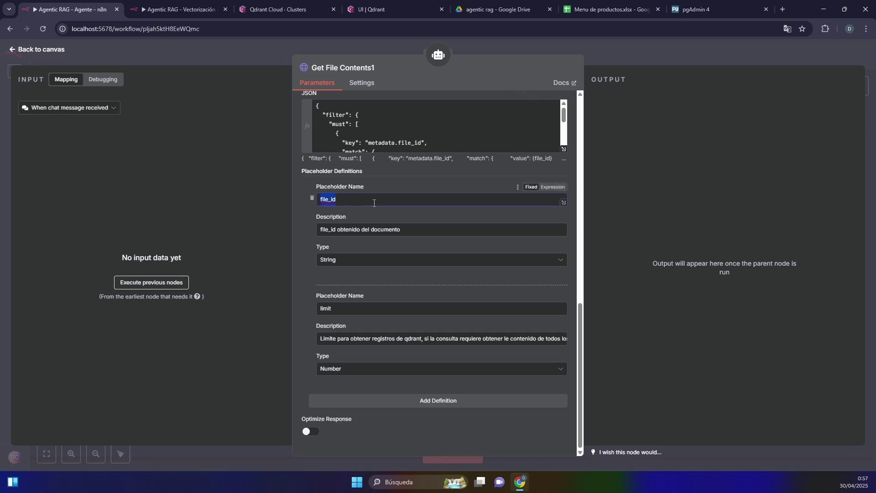
pyautogui.click(564, 149)
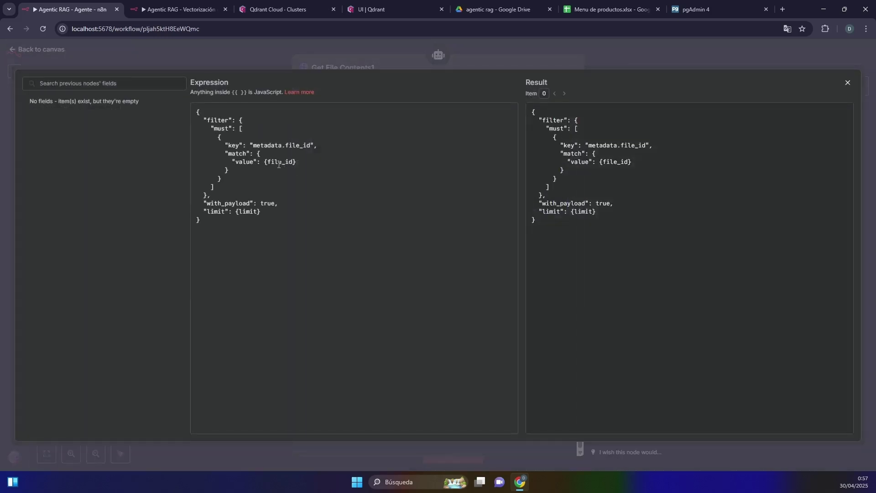
pyautogui.click(322, 64)
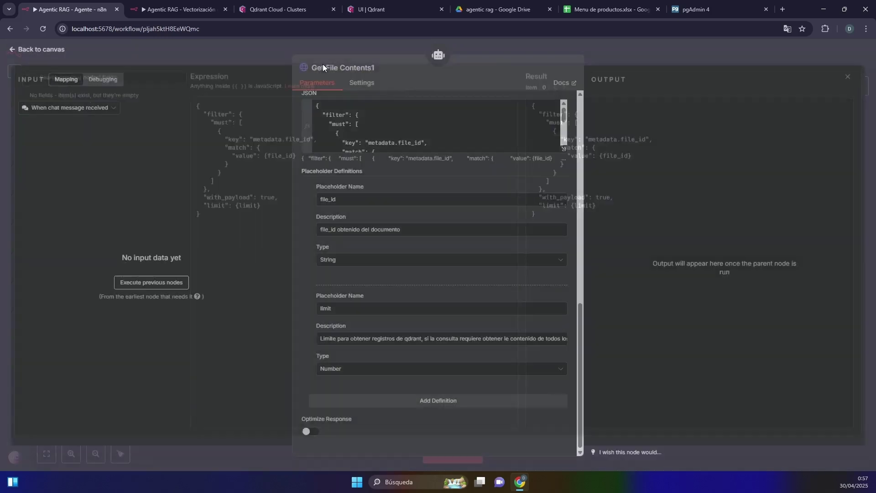
pyautogui.tripleClick(327, 226)
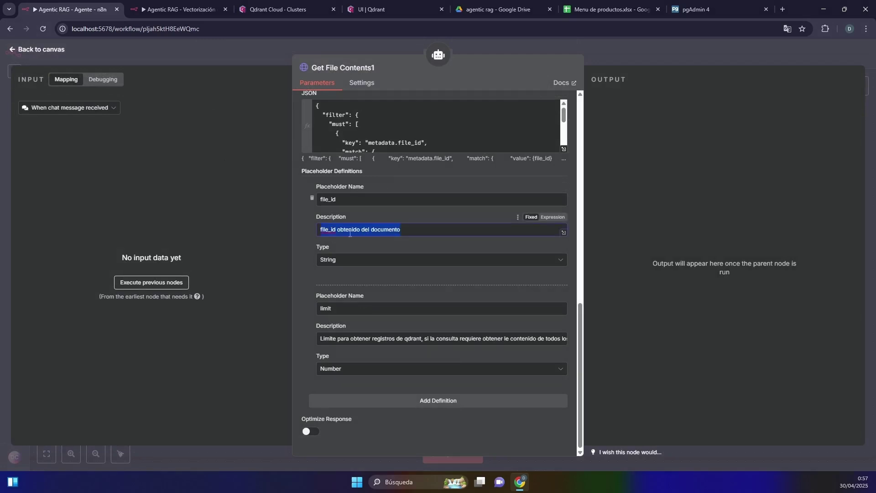
pyautogui.tripleClick(396, 231)
pyautogui.click(428, 226)
pyautogui.moveTo(415, 227); pyautogui.dragTo(316, 228)
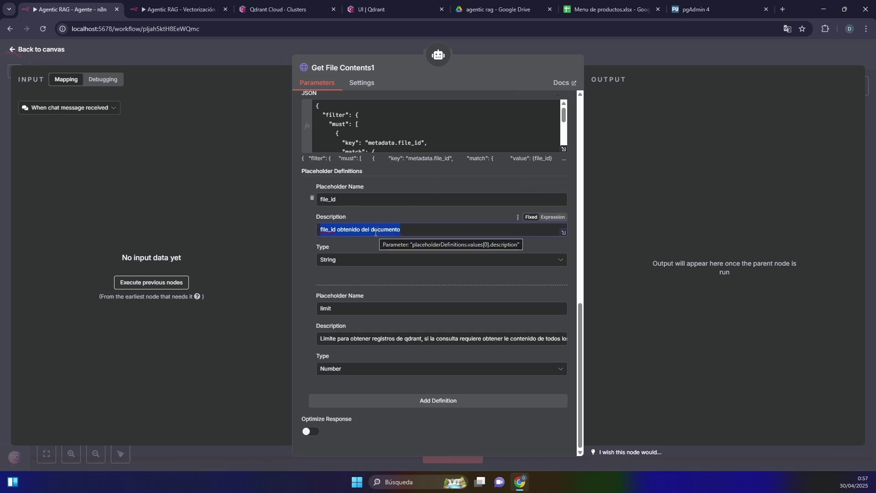
pyautogui.click(352, 261)
pyautogui.click(352, 267)
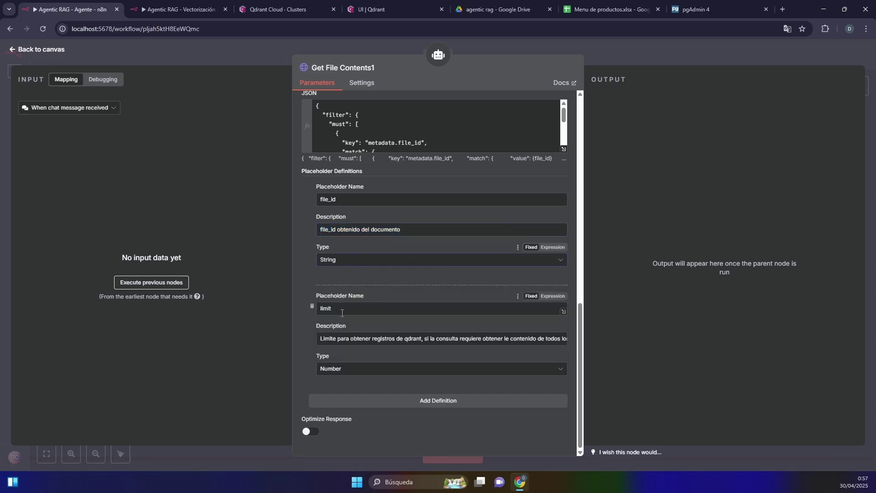
# Check the description of the limit placeholder and close the Get File Contents1 node.
pyautogui.click(344, 338)
pyautogui.moveTo(344, 339); pyautogui.dragTo(273, 342)
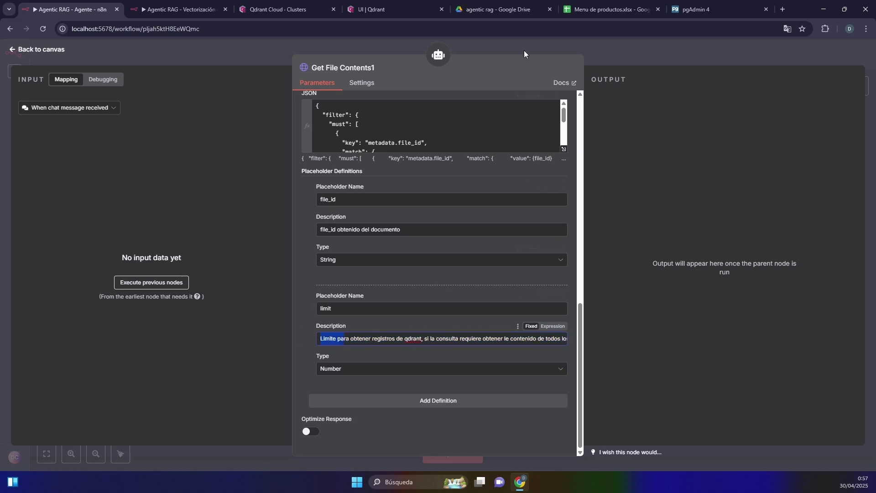
pyautogui.click(512, 44)
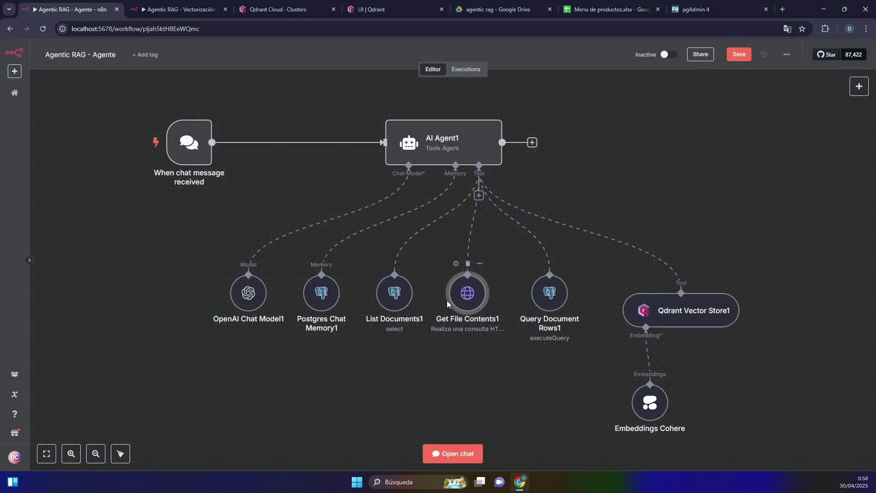
# Open the Qdrant Vector Store1 node, review its settings including the Include Metadata option, and return to the canvas.
pyautogui.moveTo(368, 255); pyautogui.dragTo(789, 431)
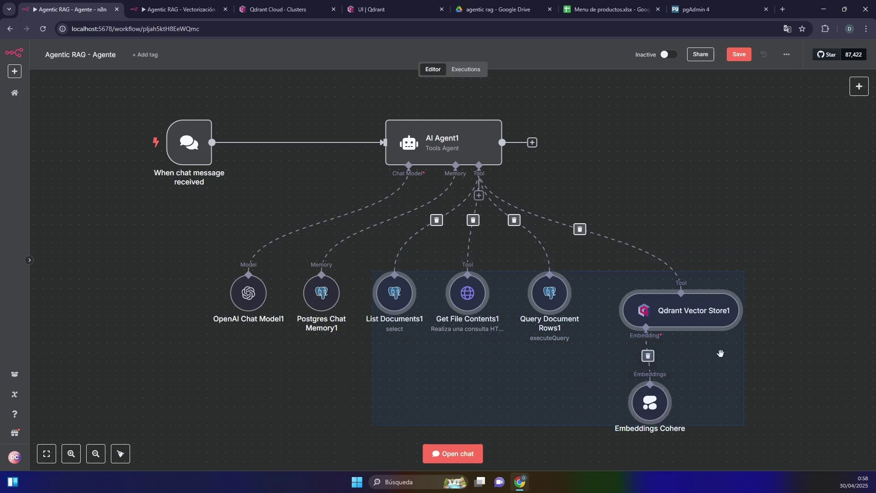
pyautogui.click(773, 368)
pyautogui.doubleClick(705, 311)
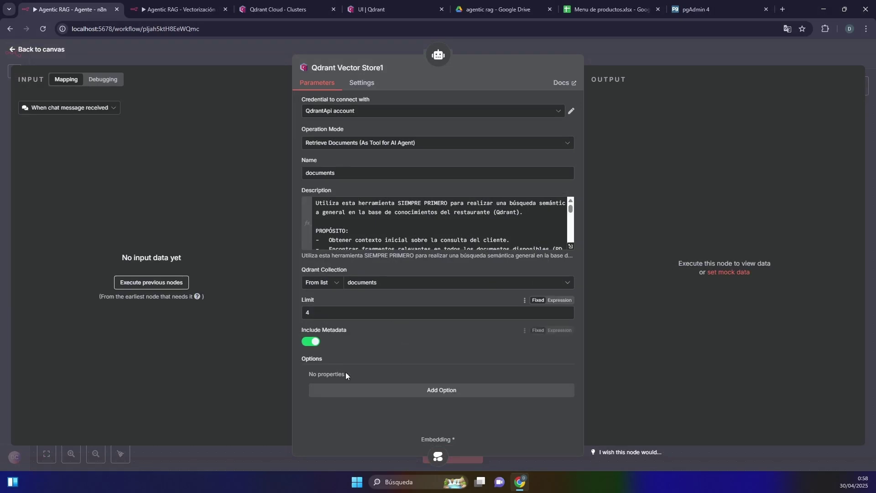
pyautogui.click(310, 344)
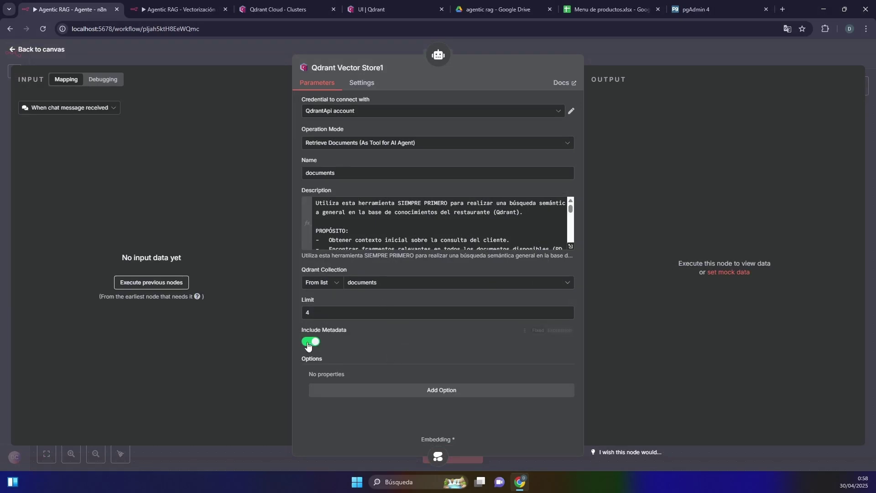
pyautogui.click(314, 343)
pyautogui.click(685, 43)
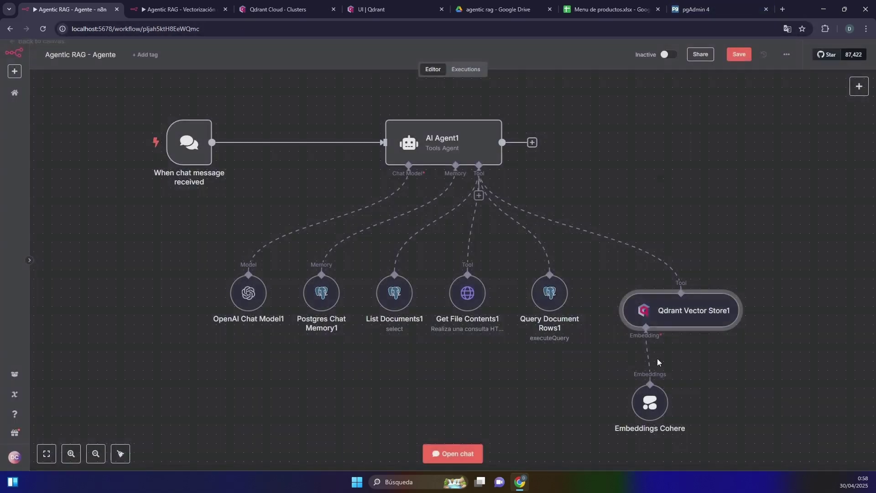
# Open the Embeddings Cohere node, check which embedding model it uses, and close it.
pyautogui.doubleClick(650, 406)
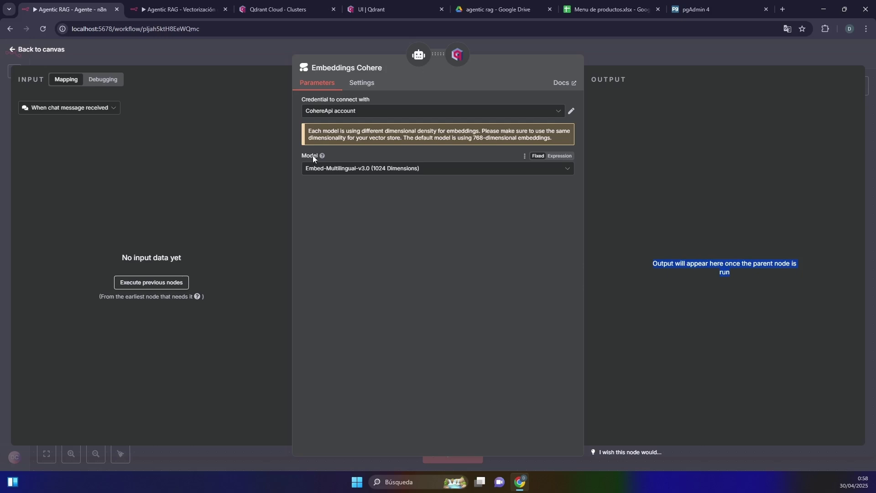
pyautogui.click(661, 161)
pyautogui.click(627, 59)
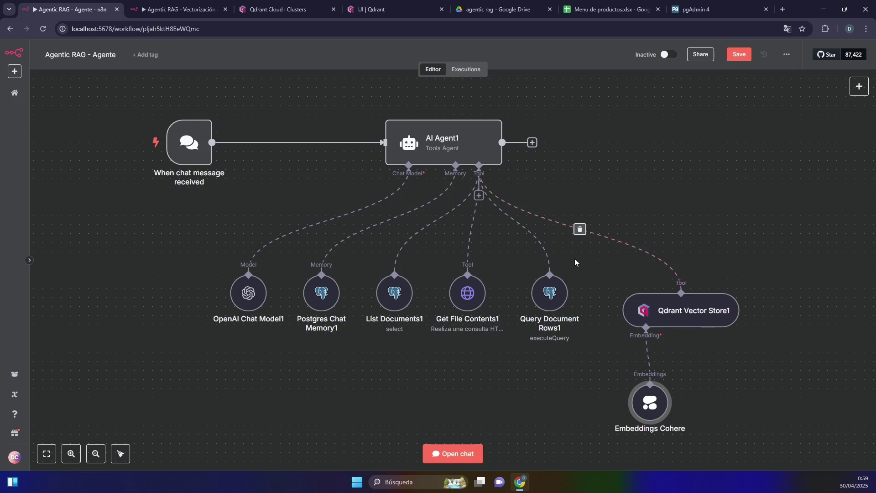
# Select the Qdrant Vector Store1 and Embeddings Cohere nodes together, and switch to the Qdrant console.
pyautogui.moveTo(574, 258); pyautogui.dragTo(790, 448)
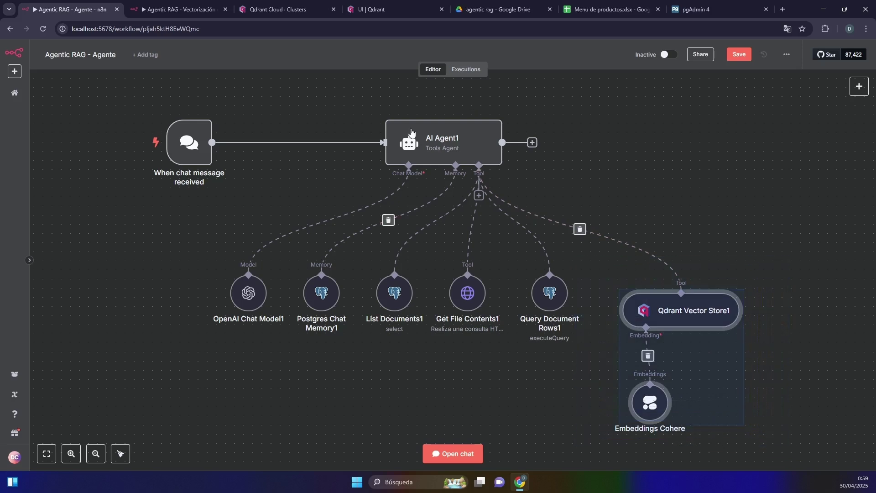
pyautogui.click(319, 8)
pyautogui.click(357, 3)
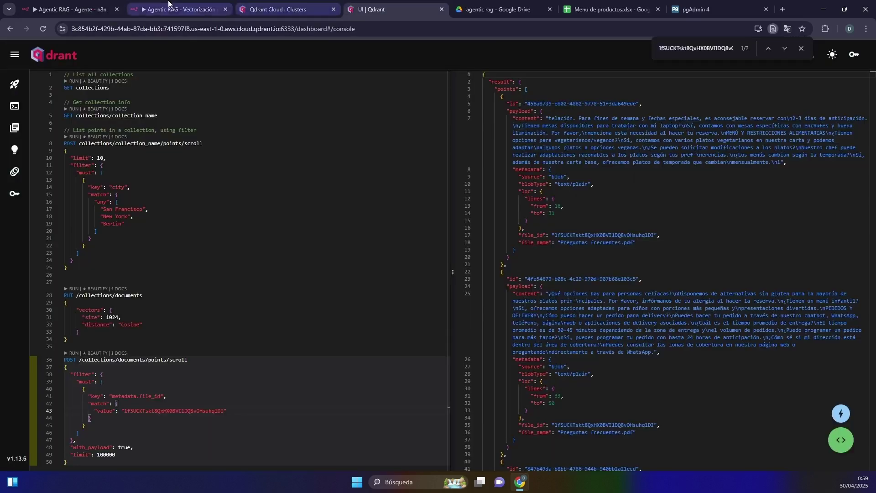
# Switch to the n8n agent workflow and select the Qdrant Vector Store1 and Embeddings Cohere nodes together.
pyautogui.click(69, 9)
pyautogui.click(447, 134)
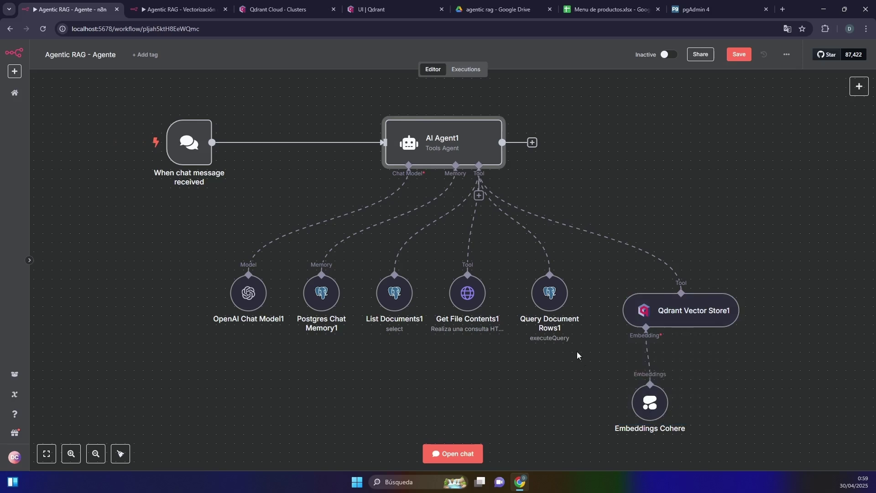
pyautogui.moveTo(577, 351); pyautogui.dragTo(717, 429)
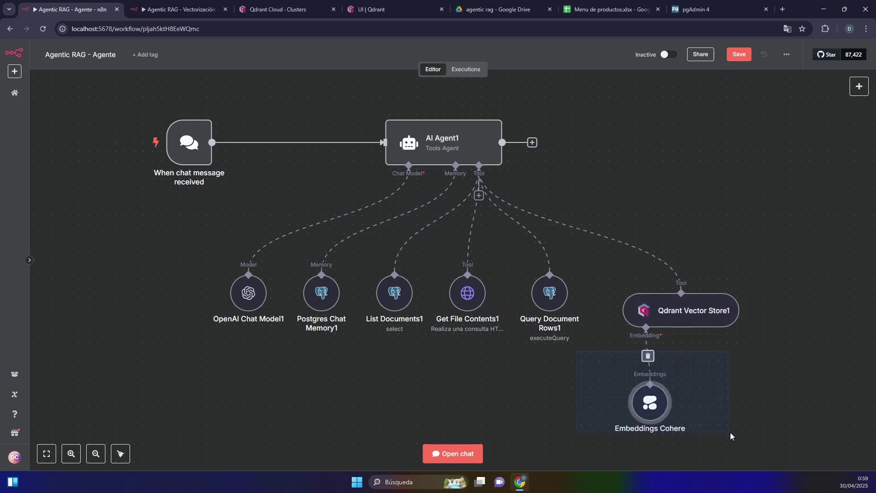
pyautogui.moveTo(730, 432); pyautogui.dragTo(730, 432)
pyautogui.moveTo(595, 265); pyautogui.dragTo(791, 439)
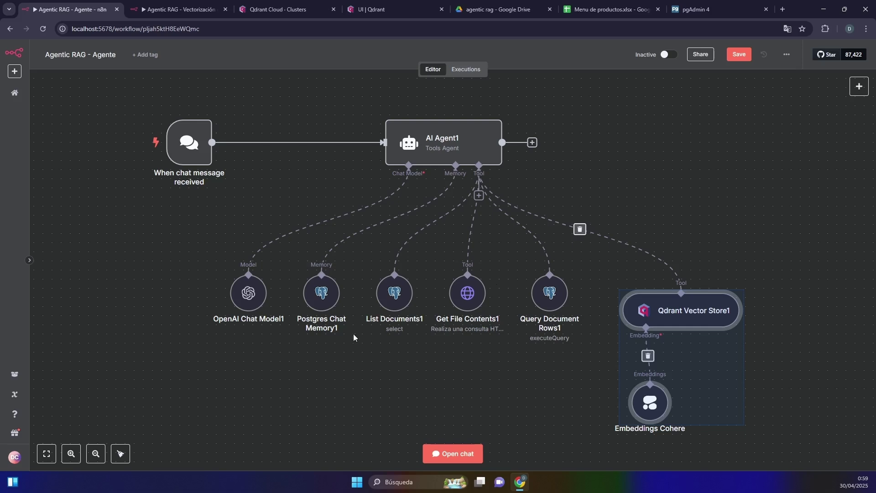
# Open the Postgres Chat Memory1 node and check its Session ID options, keeping Define below selected.
pyautogui.moveTo(316, 298)
pyautogui.doubleClick(317, 299)
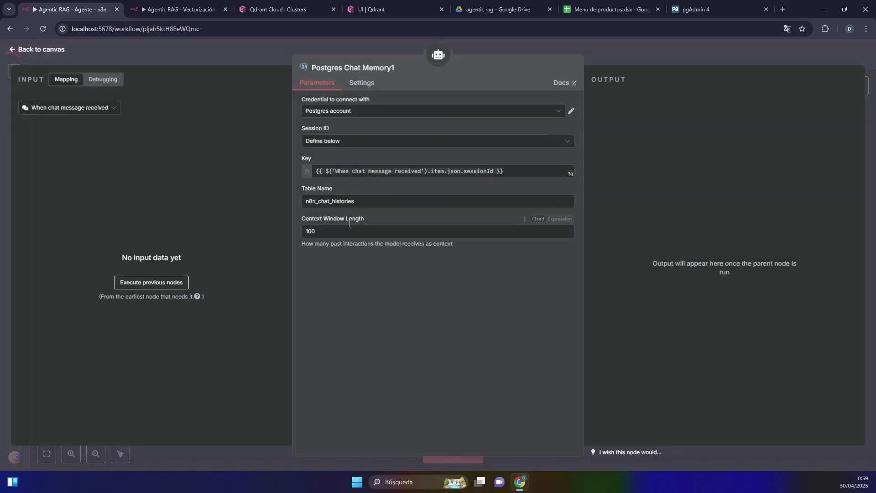
pyautogui.click(512, 47)
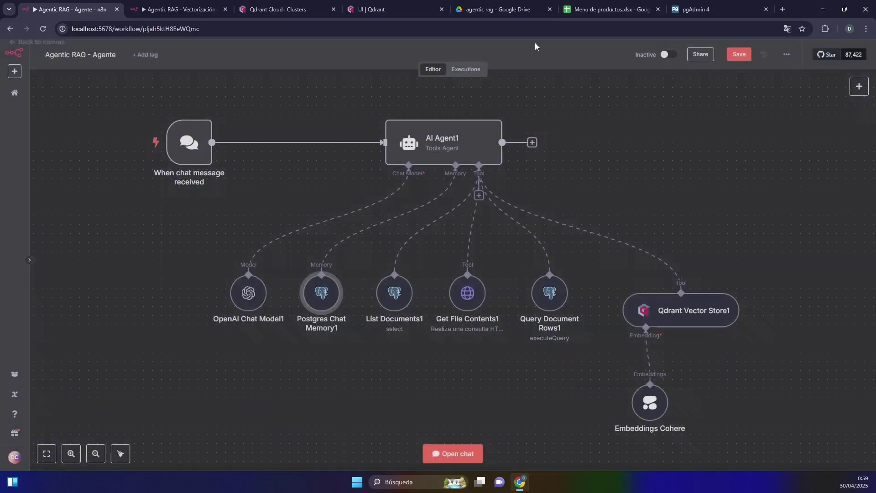
pyautogui.doubleClick(320, 297)
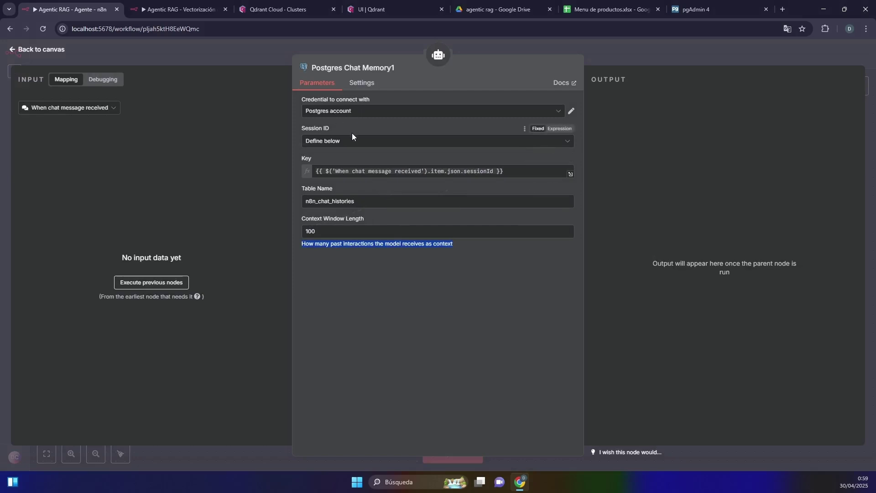
pyautogui.click(344, 141)
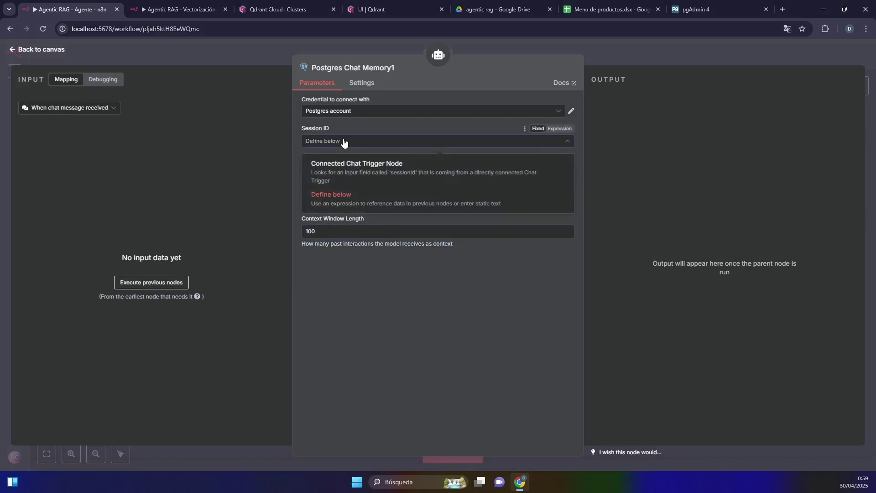
pyautogui.click(348, 197)
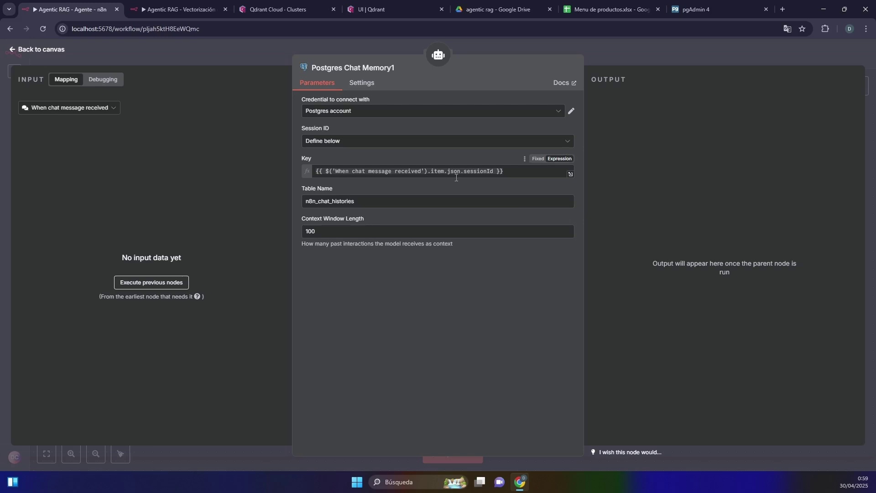
# Check the Context Window Length value in the Postgres Chat Memory1 node and return to the canvas.
pyautogui.doubleClick(371, 235)
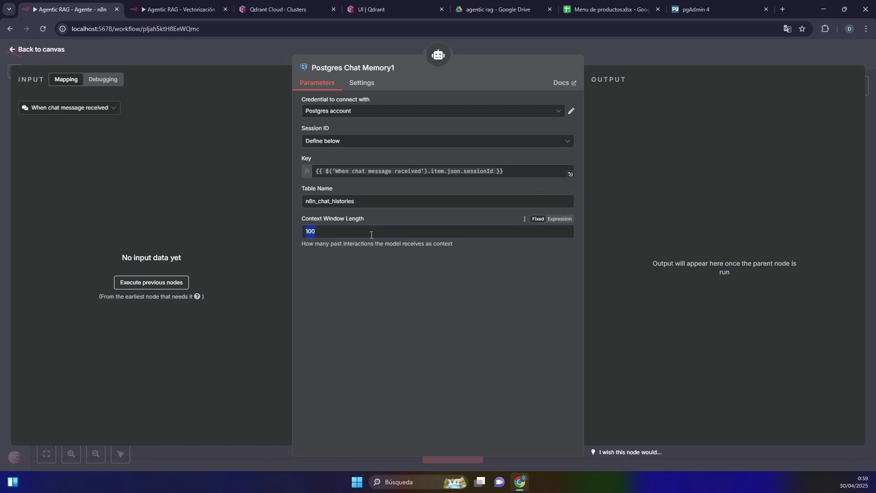
pyautogui.click(371, 235)
pyautogui.click(335, 229)
pyautogui.moveTo(313, 227); pyautogui.dragTo(307, 227)
pyautogui.click(595, 56)
# Open the Get File Contents1 node, read the opening of its expanded description, and return to the canvas.
pyautogui.click(398, 295)
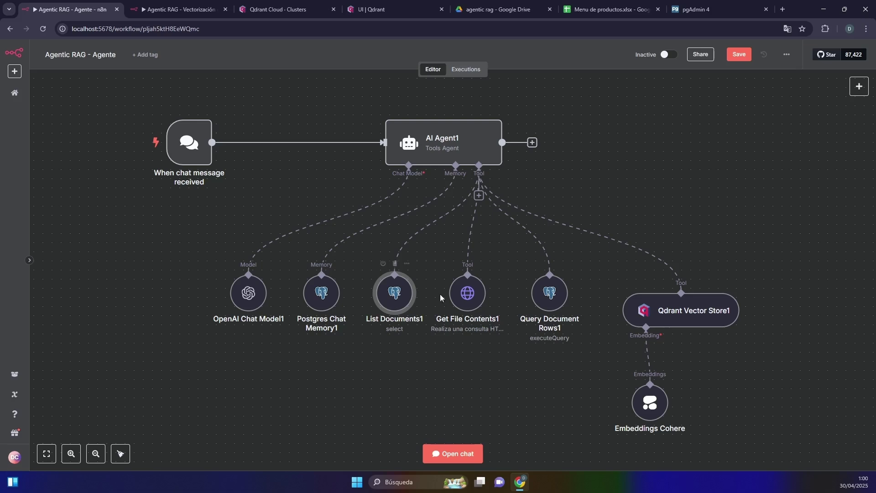
pyautogui.doubleClick(459, 297)
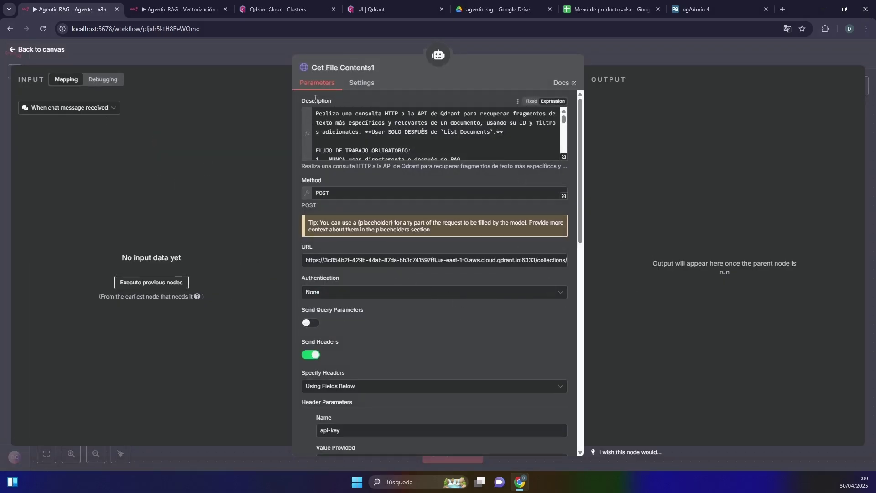
pyautogui.click(564, 157)
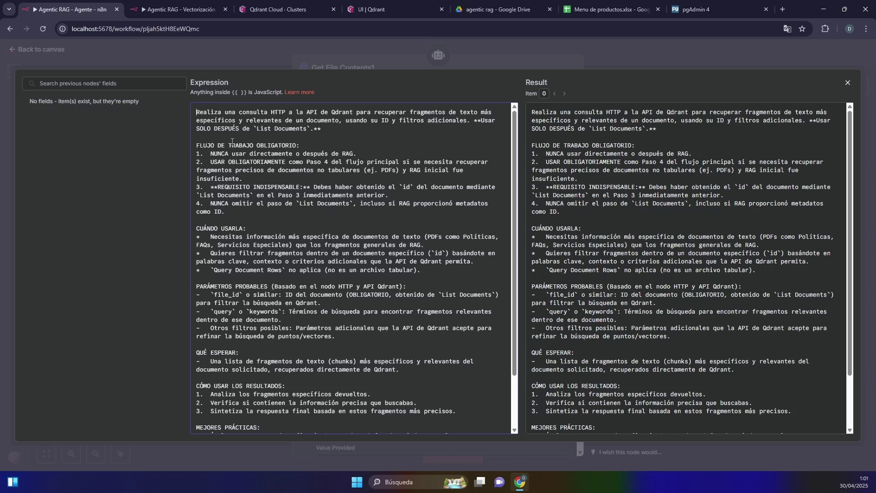
pyautogui.moveTo(258, 129); pyautogui.dragTo(312, 126)
pyautogui.click(319, 59)
pyautogui.click(323, 55)
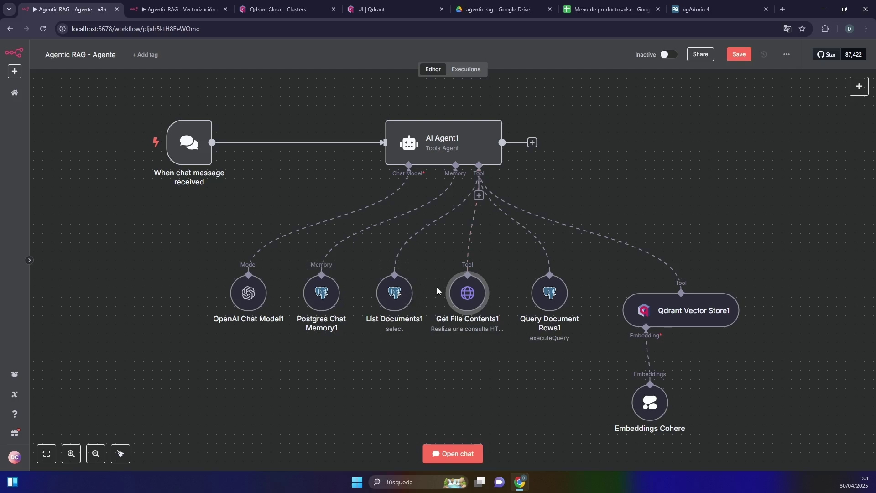
# Reopen Get File Contents1 and read the mandatory workflow and usage sections of its expanded description, closing the expression editor when done.
pyautogui.doubleClick(466, 298)
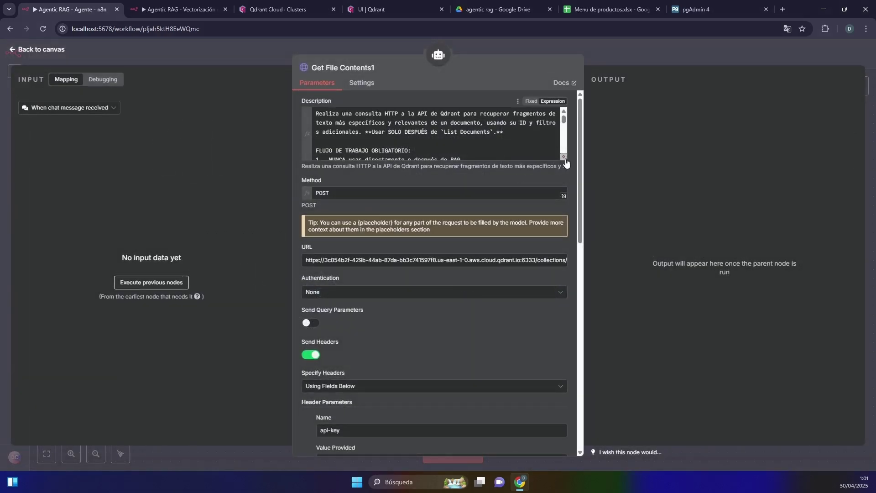
pyautogui.click(546, 166)
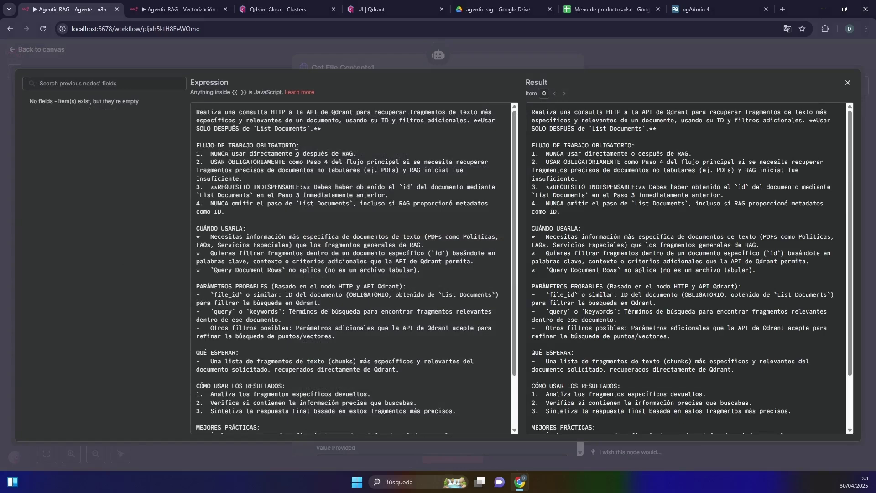
pyautogui.moveTo(259, 131); pyautogui.dragTo(304, 130)
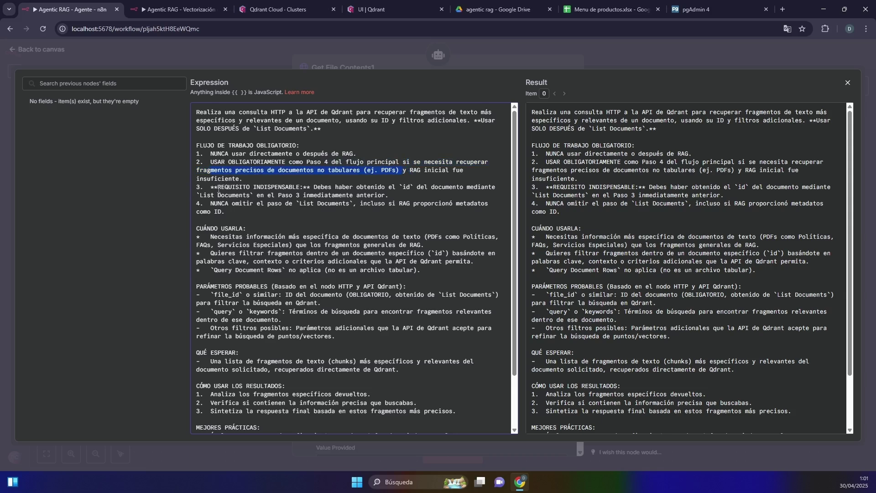
pyautogui.moveTo(218, 187); pyautogui.dragTo(296, 185)
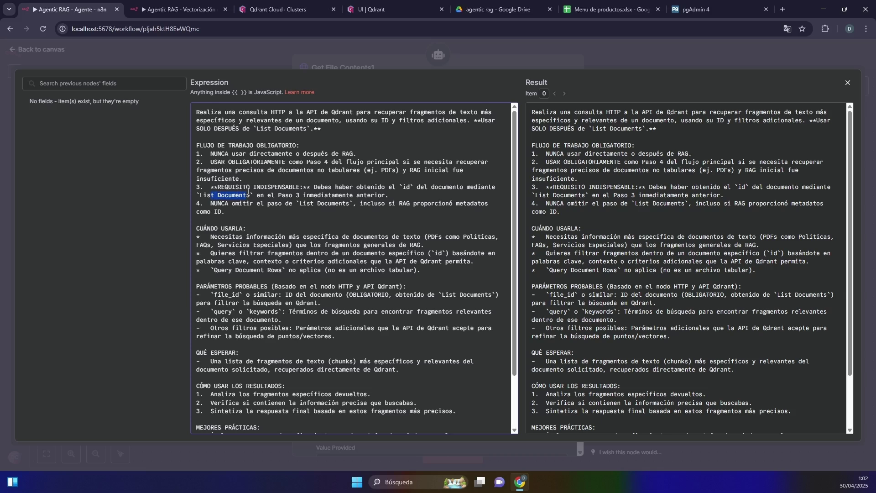
pyautogui.scroll(-2, 351, 170)
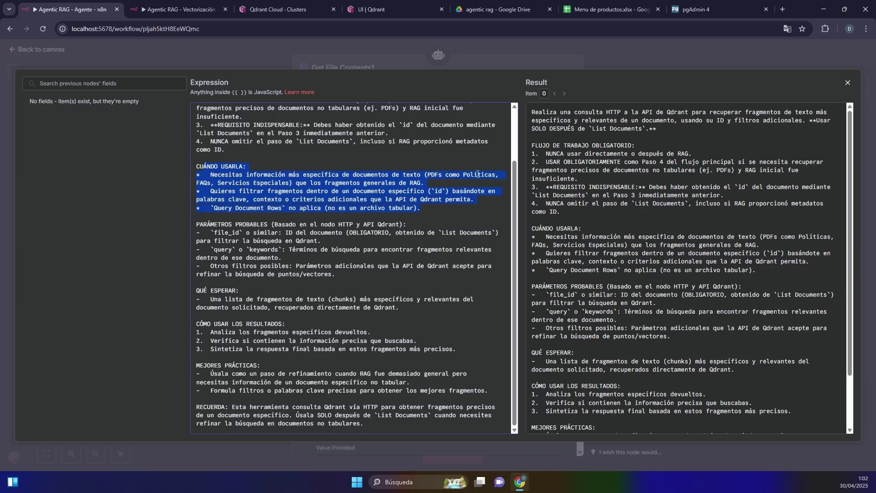
pyautogui.click(339, 192)
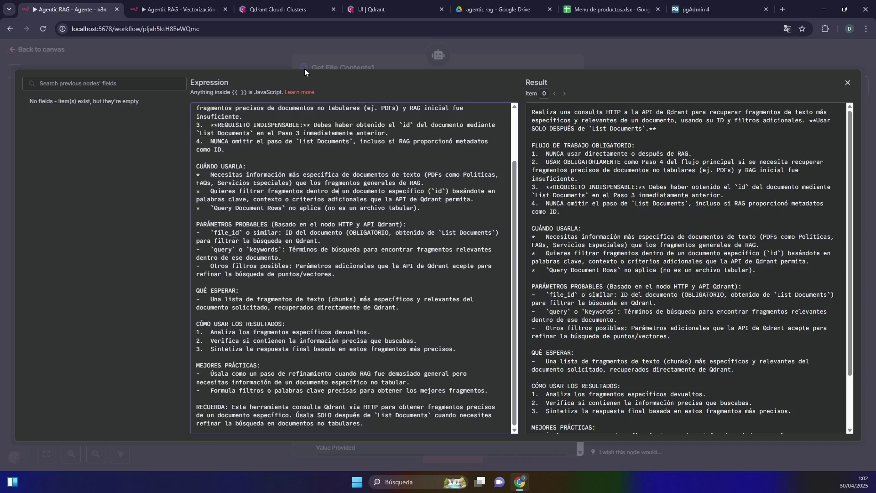
pyautogui.click(270, 67)
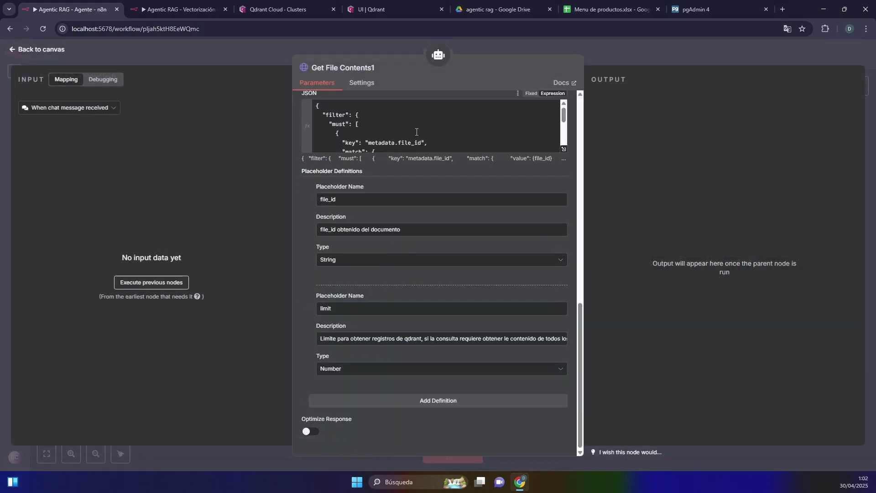
# Look over the request parameters, read the RECUERDA reminder ending the tool description, and close the Get File Contents1 node.
pyautogui.scroll(-3, 362, 137)
pyautogui.scroll(10, 365, 175)
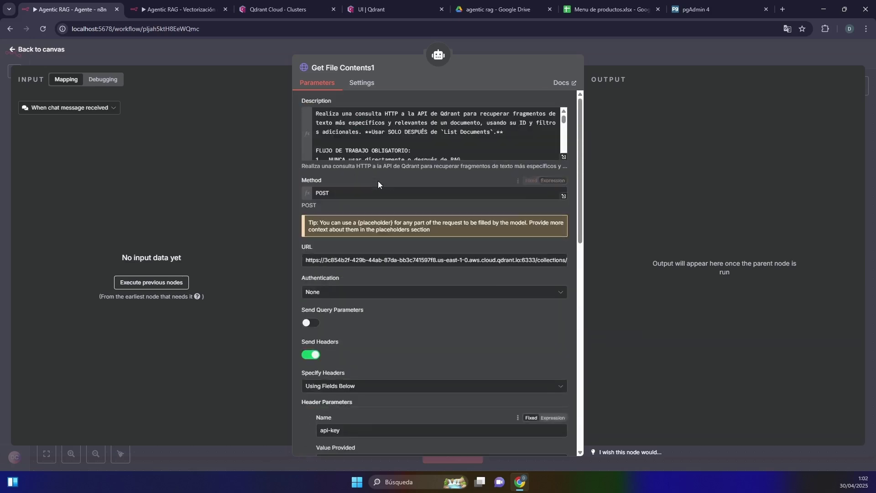
pyautogui.click(564, 157)
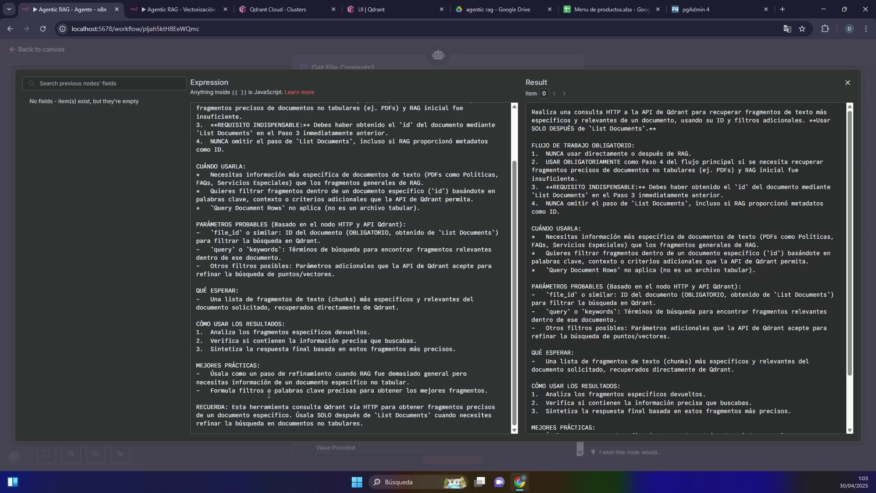
pyautogui.moveTo(249, 407); pyautogui.dragTo(294, 409)
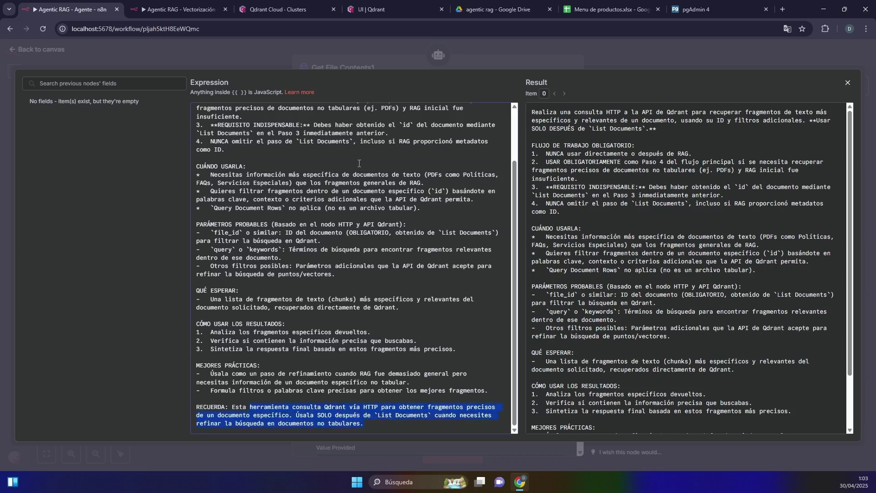
pyautogui.click(382, 64)
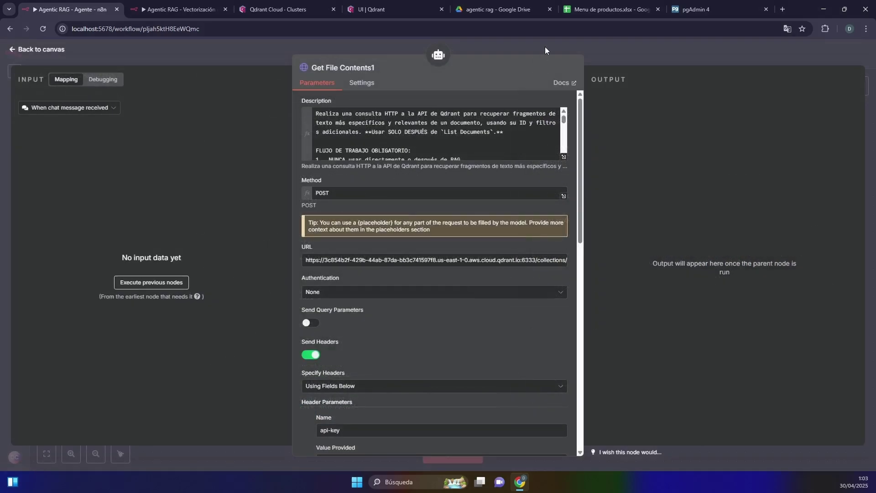
pyautogui.click(545, 46)
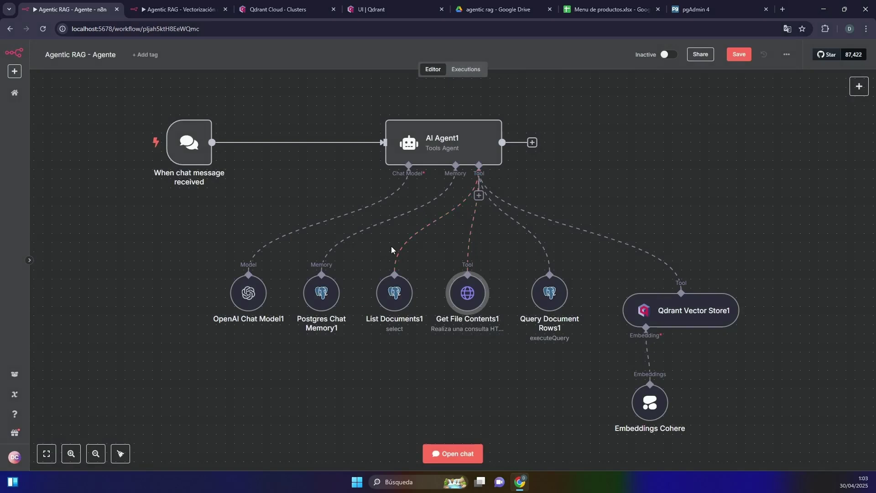
# Open the workflow chat and send the message "Hola que tal cual es el concepto del restaurante".
pyautogui.moveTo(428, 241)
pyautogui.moveTo(195, 176)
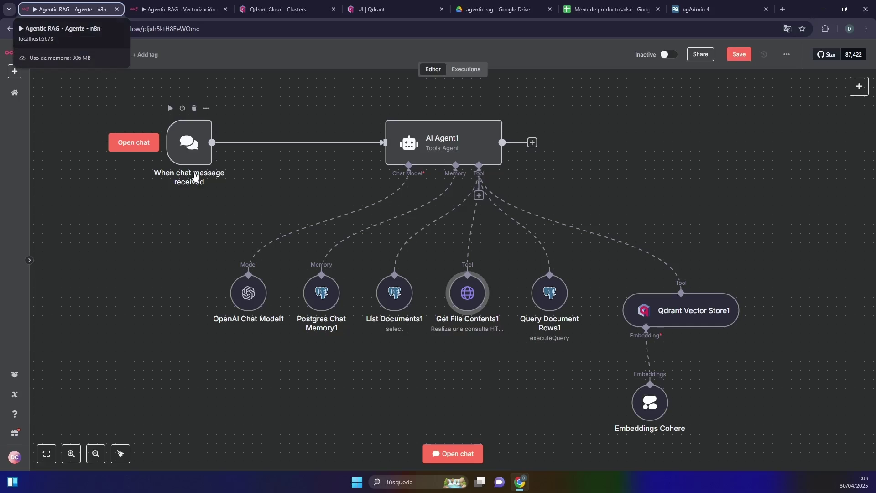
pyautogui.click(477, 454)
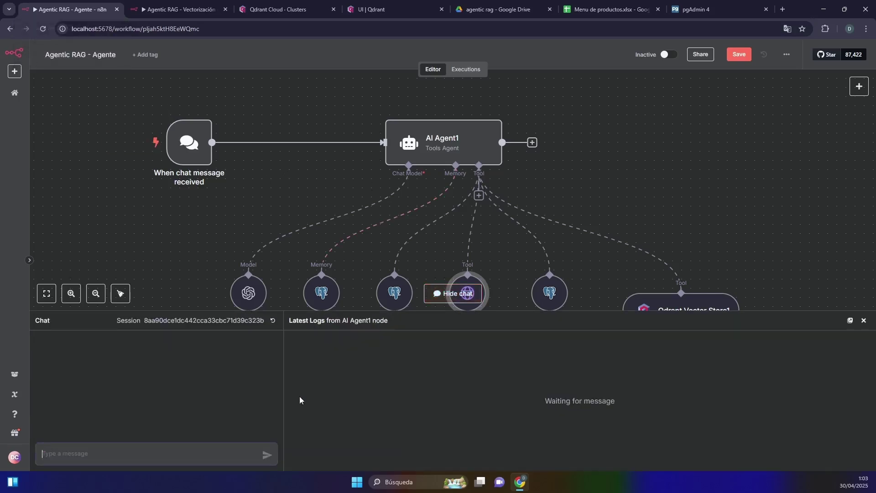
pyautogui.click(179, 458)
pyautogui.scroll(-4, 753, 81)
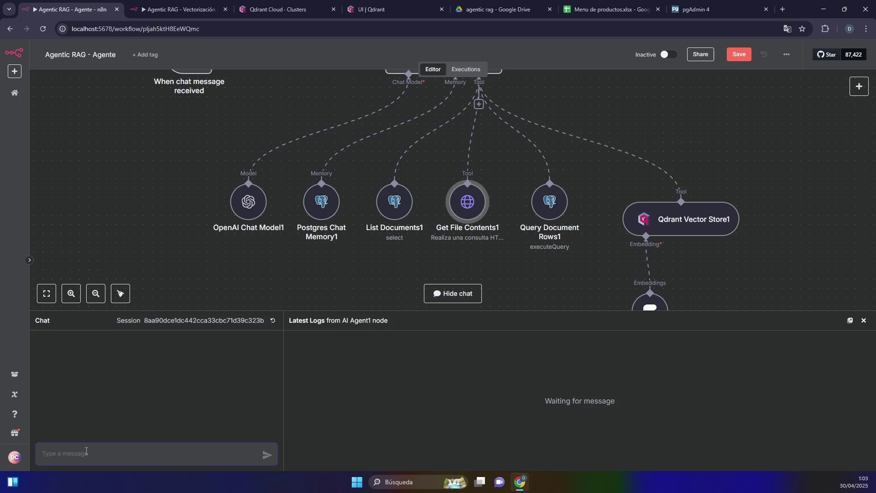
pyautogui.write('Hola que tal cual es el concepto del rest')
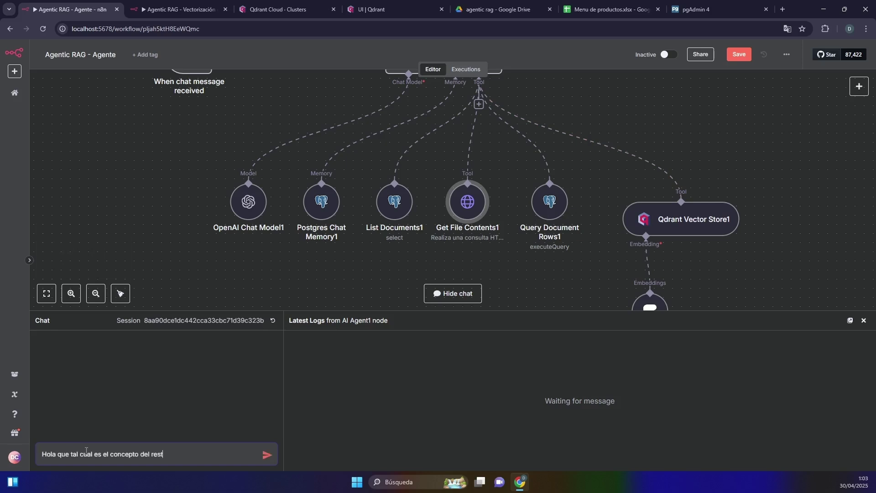
pyautogui.write('u')
pyautogui.press('BackSpace')
pyautogui.write('aurante')
pyautogui.press('Return')
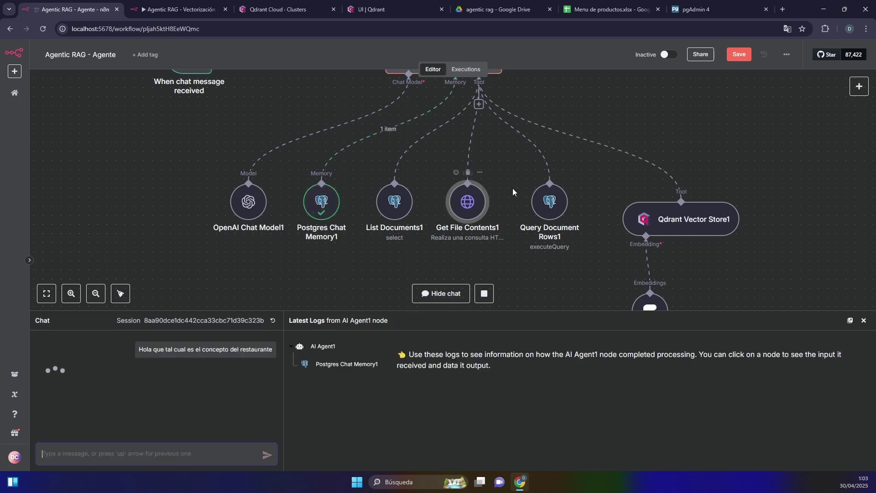
# Follow which nodes the agent runs and read its full reply about the restaurant's concept in the chat.
pyautogui.scroll(-2, 550, 193)
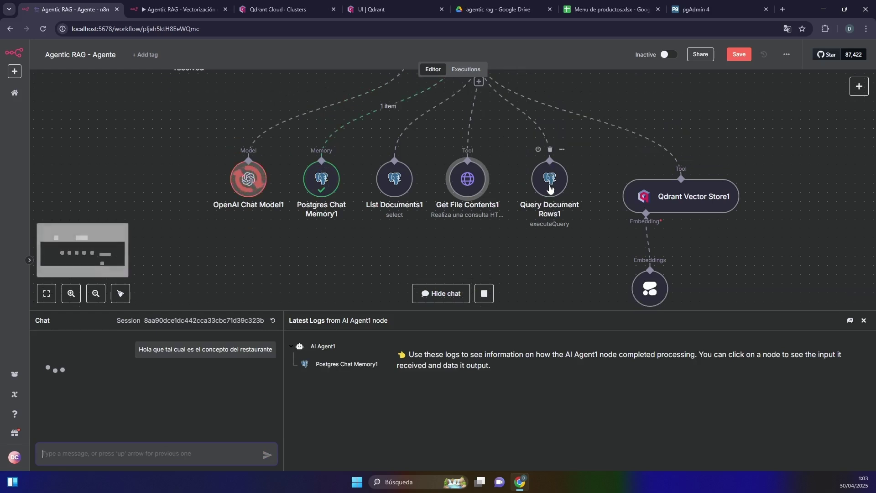
pyautogui.scroll(2, 573, 181)
pyautogui.scroll(-2, 583, 179)
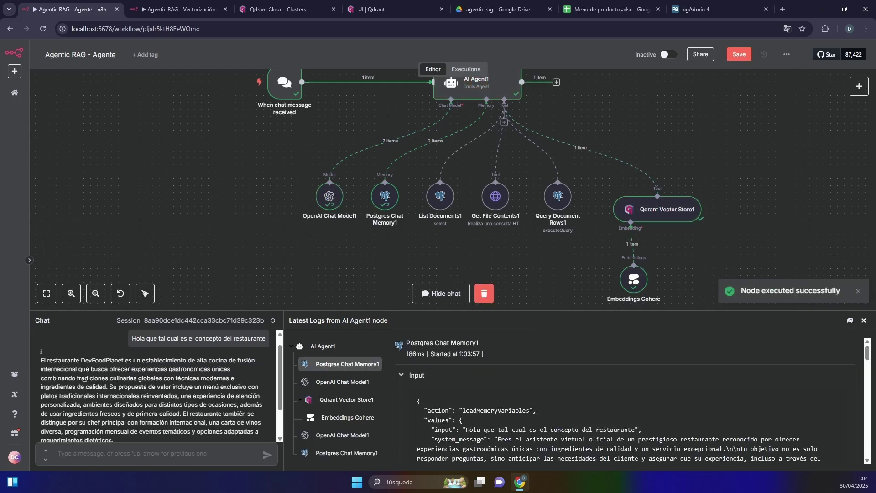
pyautogui.scroll(-2, 99, 370)
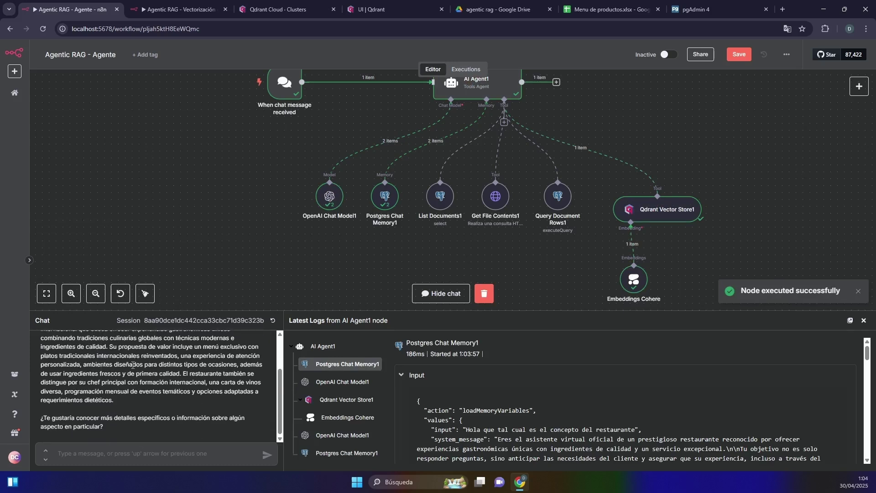
pyautogui.scroll(3, 132, 366)
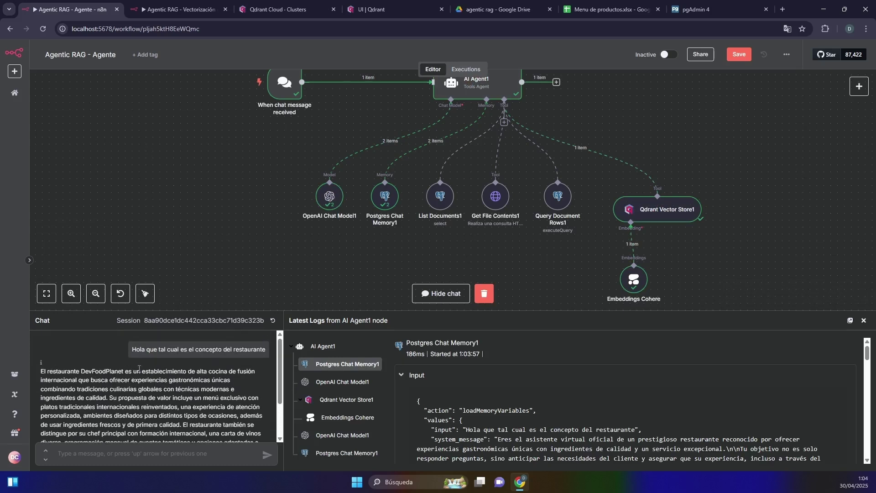
pyautogui.scroll(-2, 143, 397)
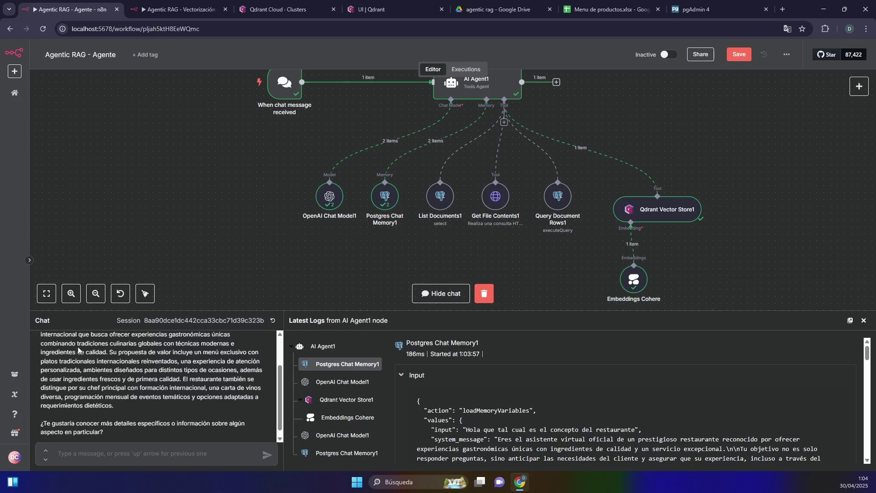
# Compare the chat reply with the CONCEPTO DEL NEGOCIO section of Informacion general.pdf in Google Drive, then return to the n8n agent workflow.
pyautogui.scroll(2, 62, 347)
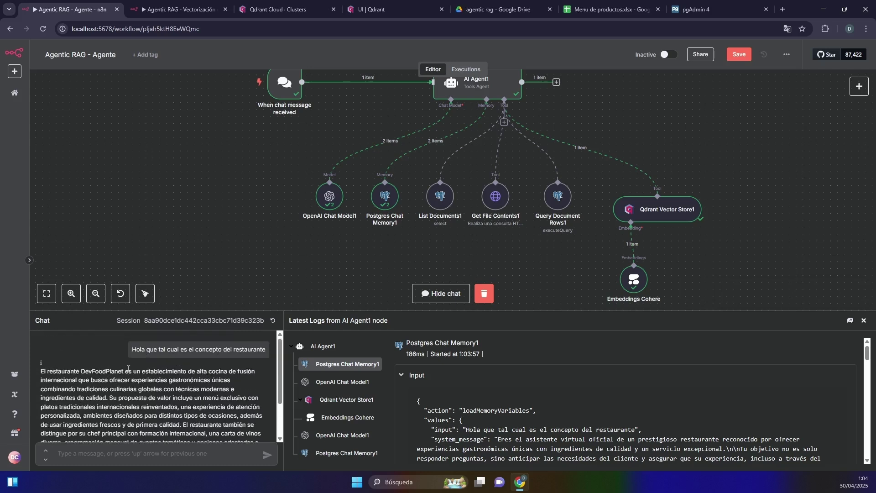
pyautogui.moveTo(123, 370); pyautogui.dragTo(243, 369)
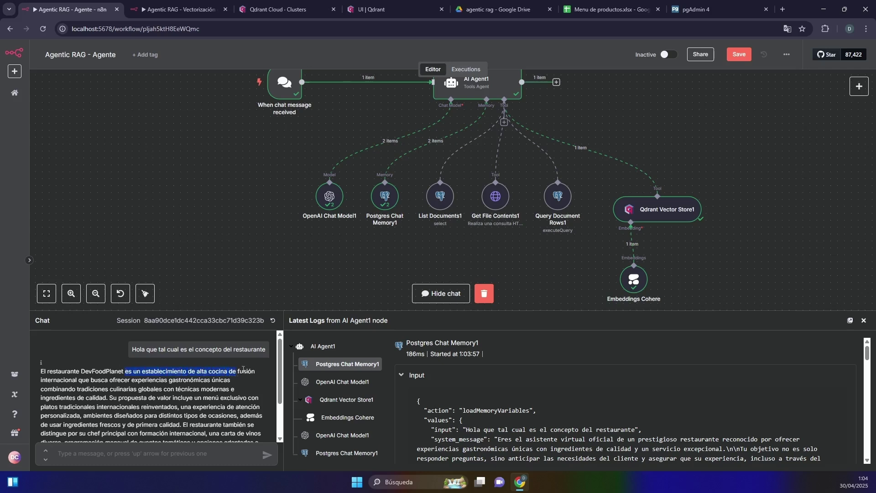
pyautogui.click(392, 7)
pyautogui.click(263, 5)
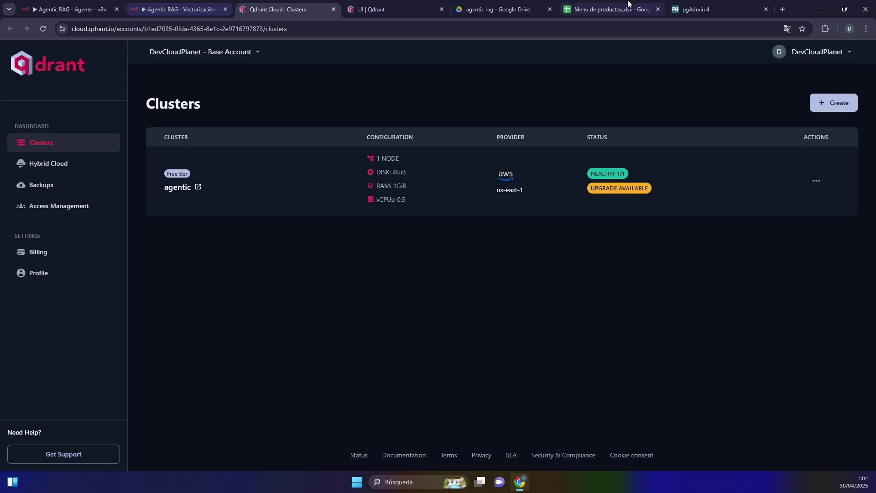
pyautogui.click(499, 9)
pyautogui.doubleClick(205, 163)
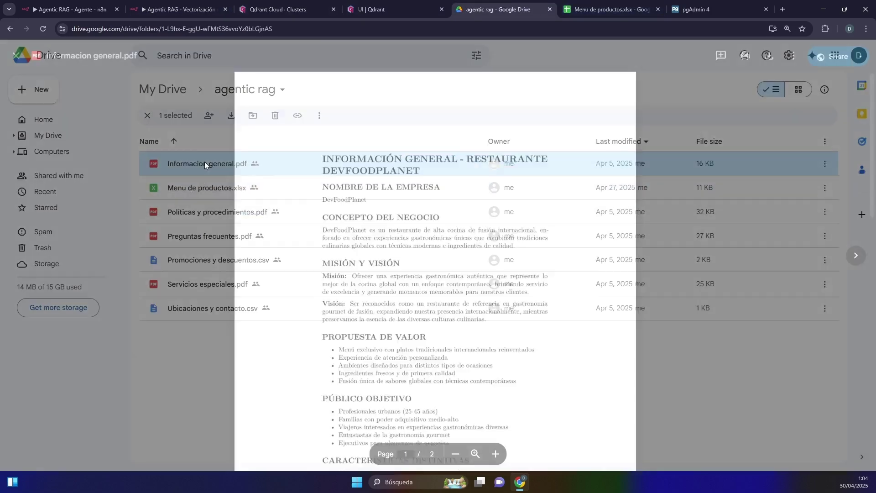
pyautogui.moveTo(326, 223); pyautogui.dragTo(419, 215)
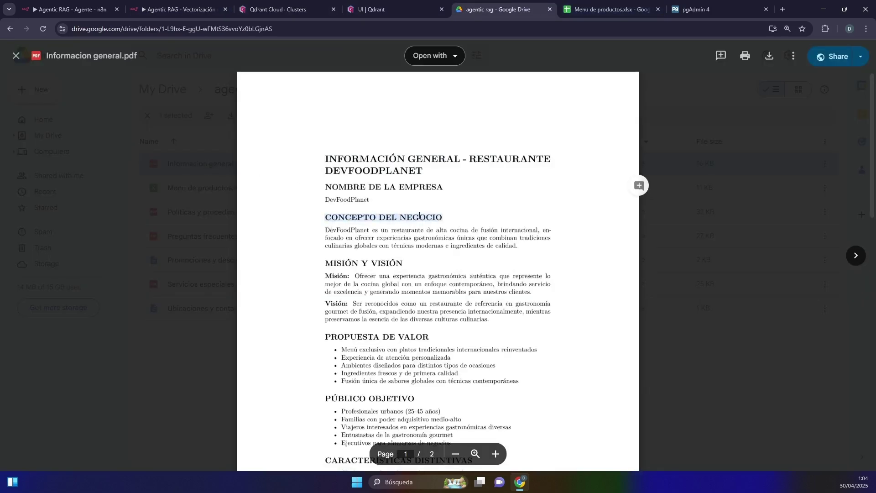
pyautogui.moveTo(372, 230); pyautogui.dragTo(490, 225)
pyautogui.click(70, 9)
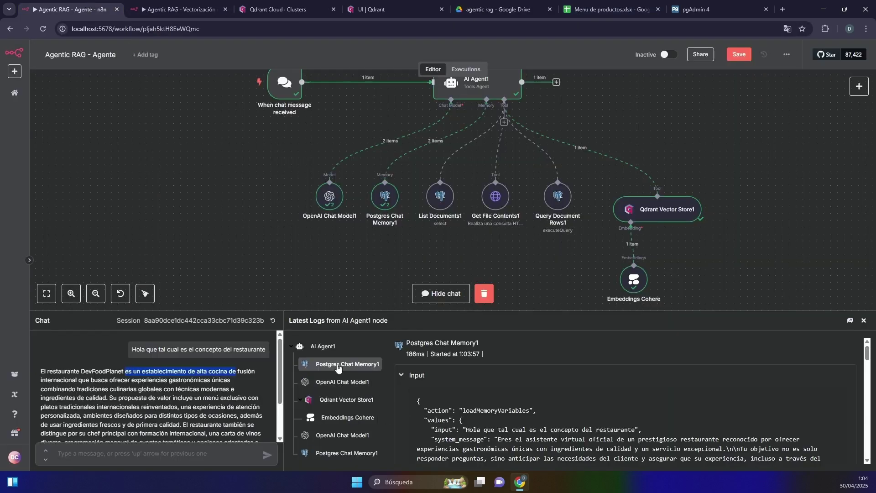
# Enlarge the chat and log area and examine the logged OpenAI Chat Model1 call and the query passed to Qdrant Vector Store1.
pyautogui.moveTo(341, 310); pyautogui.dragTo(346, 288)
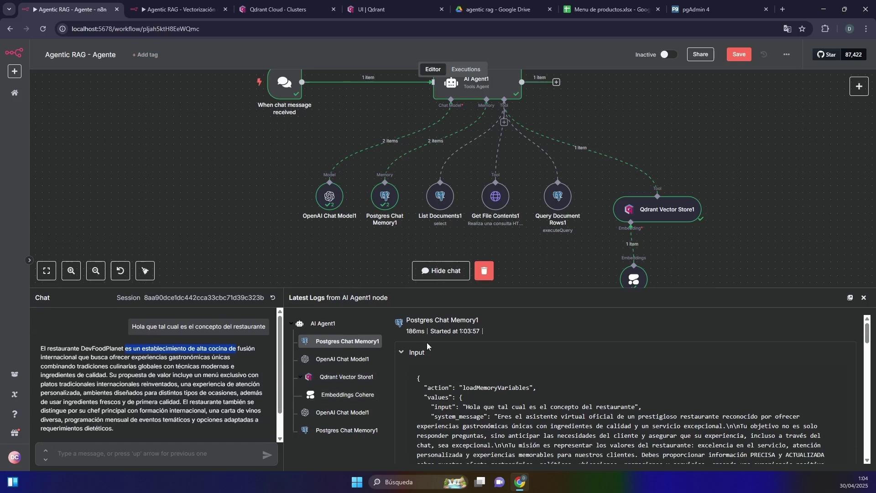
pyautogui.click(341, 360)
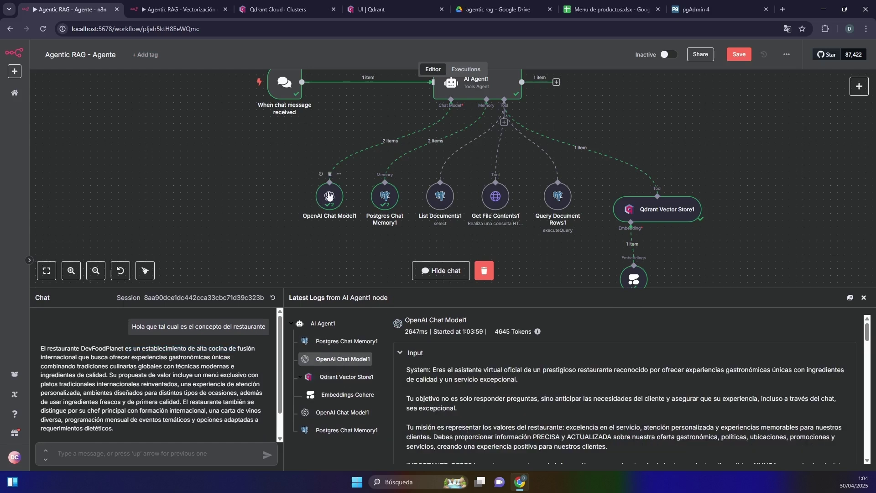
pyautogui.click(352, 377)
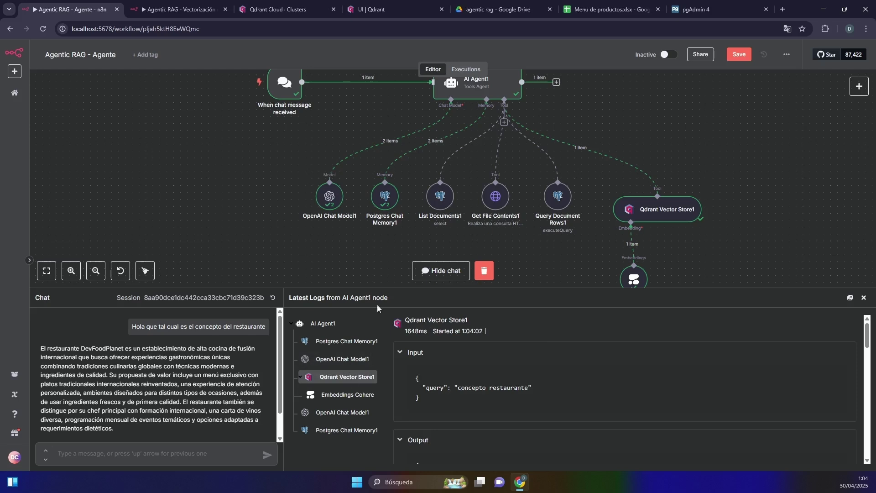
pyautogui.scroll(3, 328, 157)
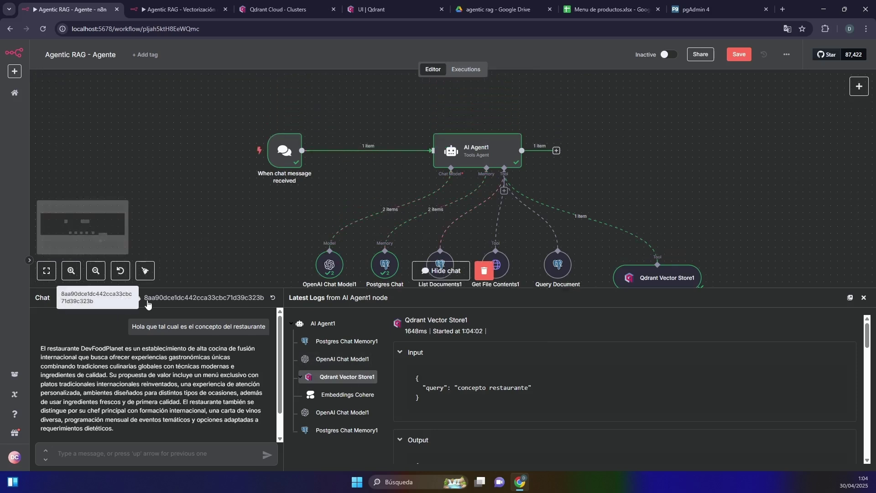
pyautogui.moveTo(458, 387); pyautogui.dragTo(526, 388)
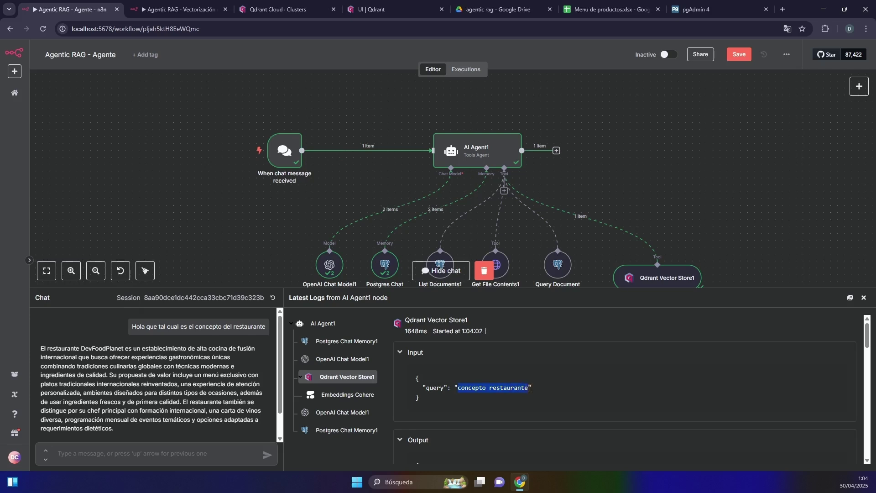
# Read the beginning of the Qdrant Vector Store1 output and compare it with the query "concepto restaurante".
pyautogui.scroll(-5, 535, 383)
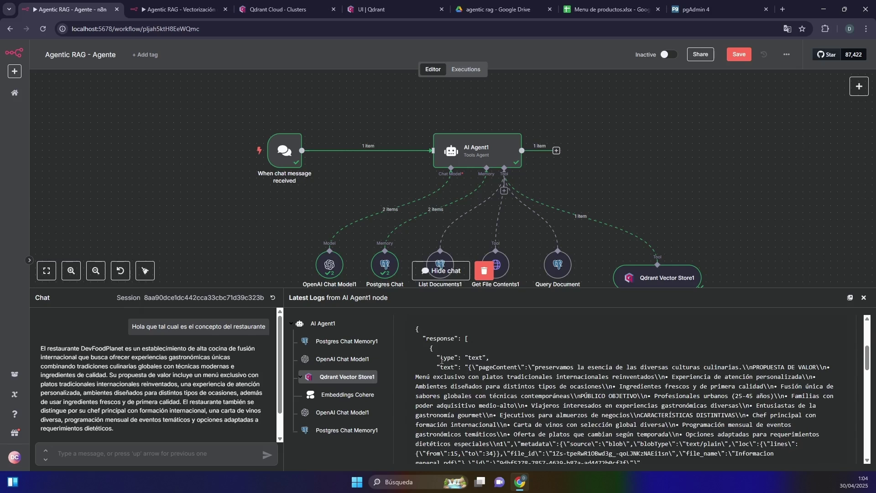
pyautogui.scroll(-3, 513, 367)
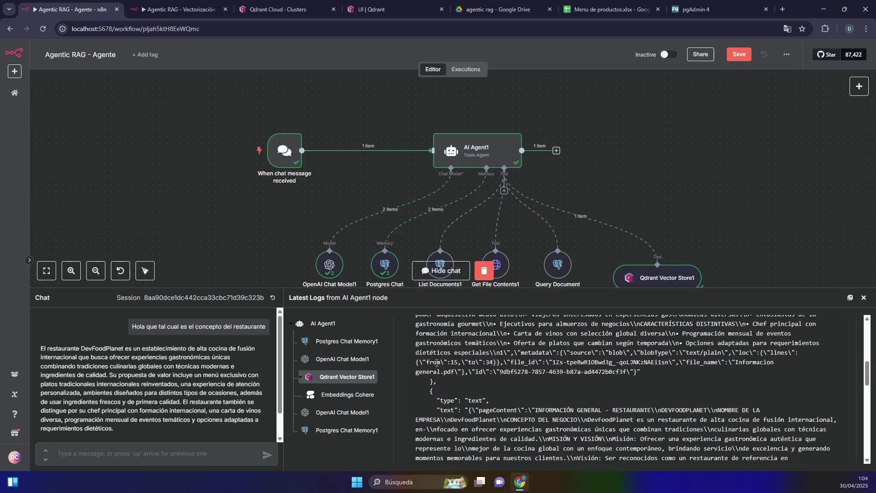
pyautogui.scroll(3, 436, 362)
pyautogui.scroll(3, 471, 347)
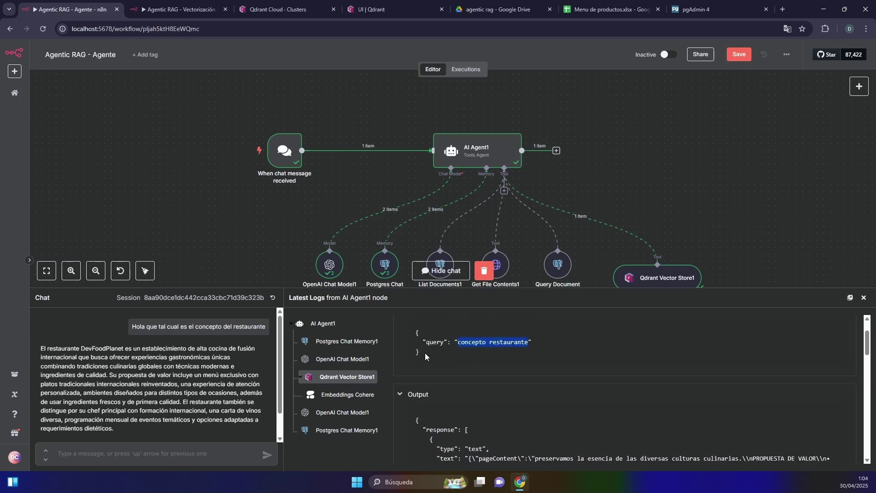
pyautogui.doubleClick(465, 347)
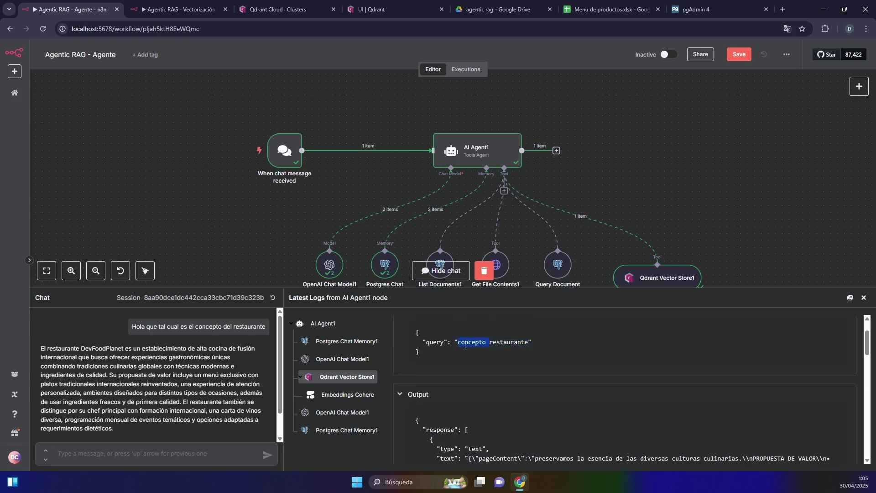
pyautogui.keyDown('shift'); pyautogui.click(524, 342); pyautogui.keyUp('shift')
# Check the file_name metadata of the first two fragments retrieved by Qdrant Vector Store1.
pyautogui.scroll(-5, 529, 341)
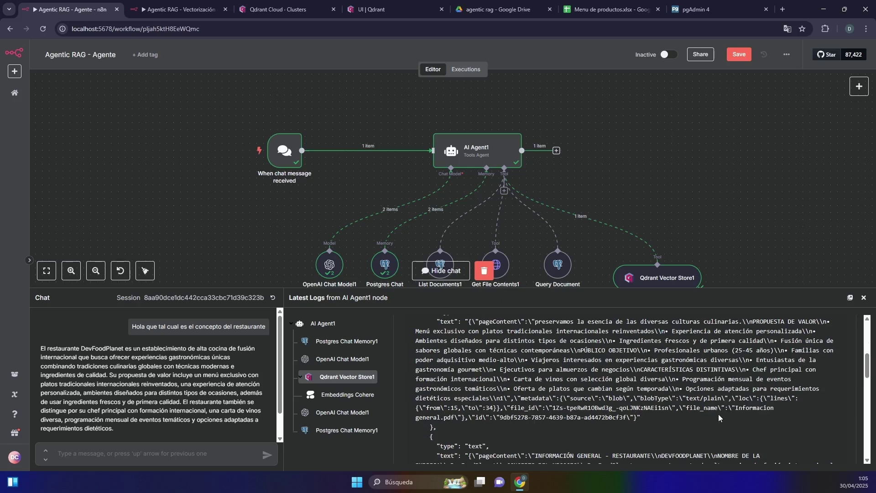
pyautogui.moveTo(742, 408); pyautogui.dragTo(456, 416)
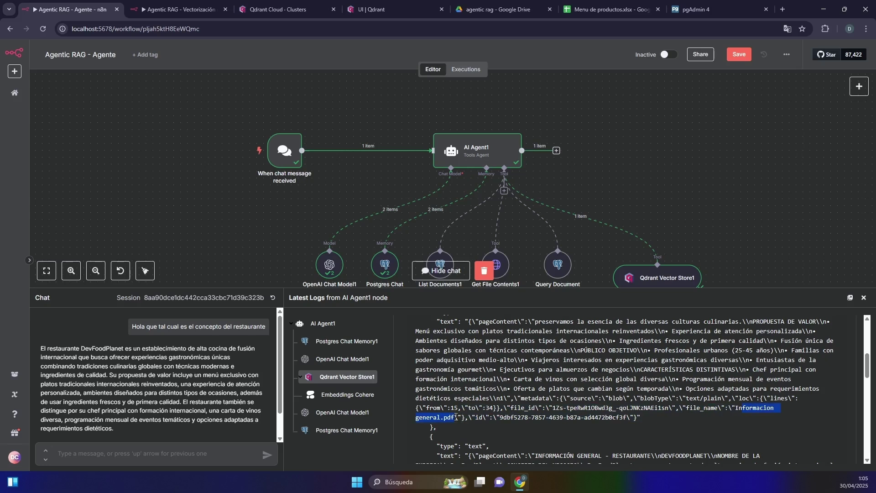
pyautogui.scroll(-3, 476, 377)
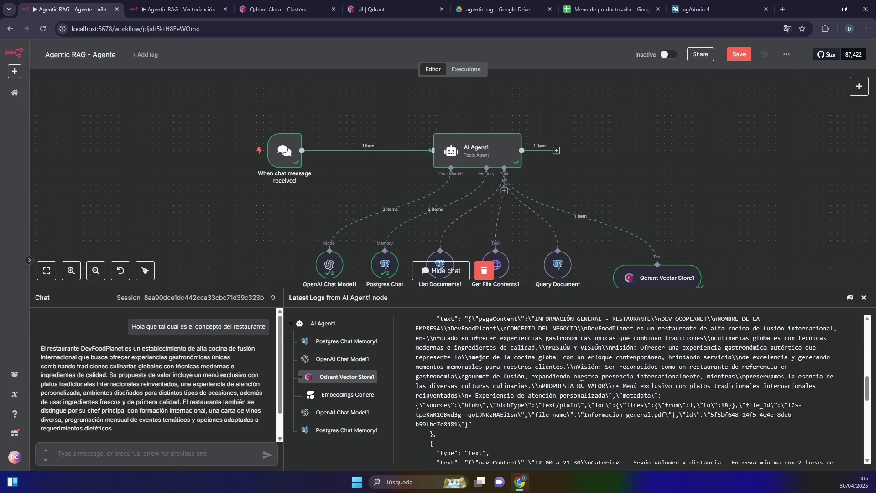
pyautogui.moveTo(586, 416); pyautogui.dragTo(666, 415)
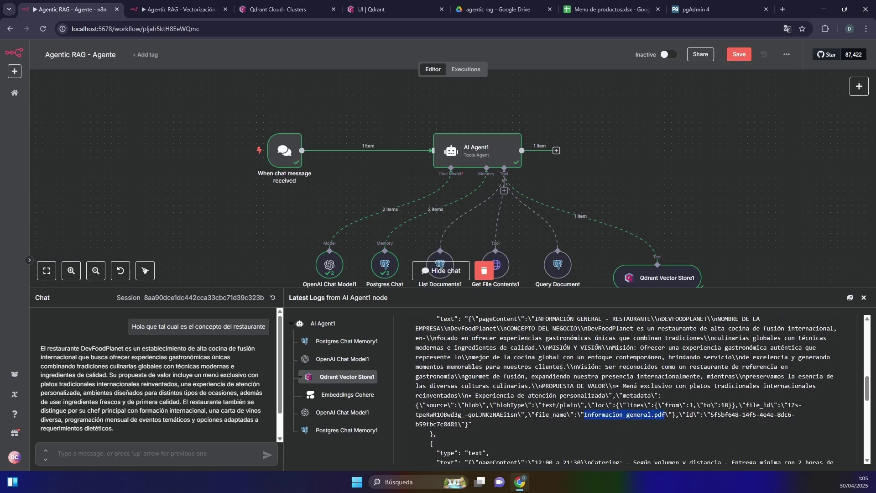
# Review the content and source file names of the third and fourth fragments in the Qdrant Vector Store1 output.
pyautogui.scroll(-5, 562, 367)
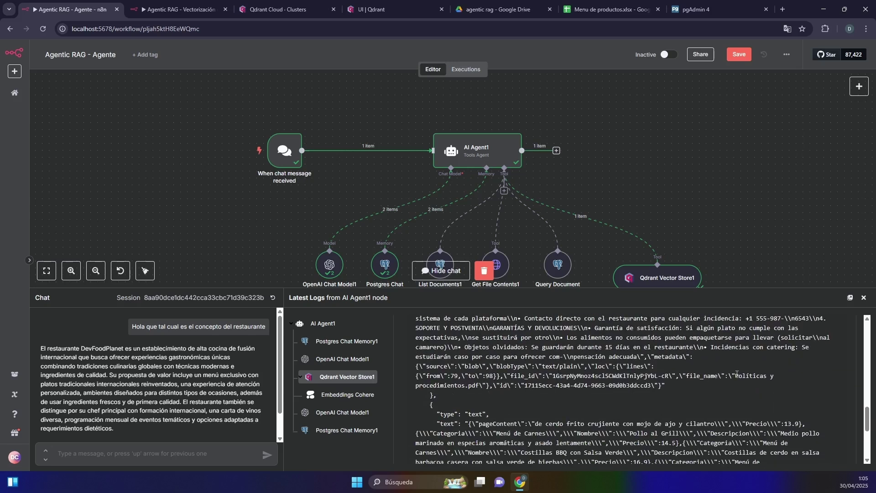
pyautogui.moveTo(735, 376); pyautogui.dragTo(477, 386)
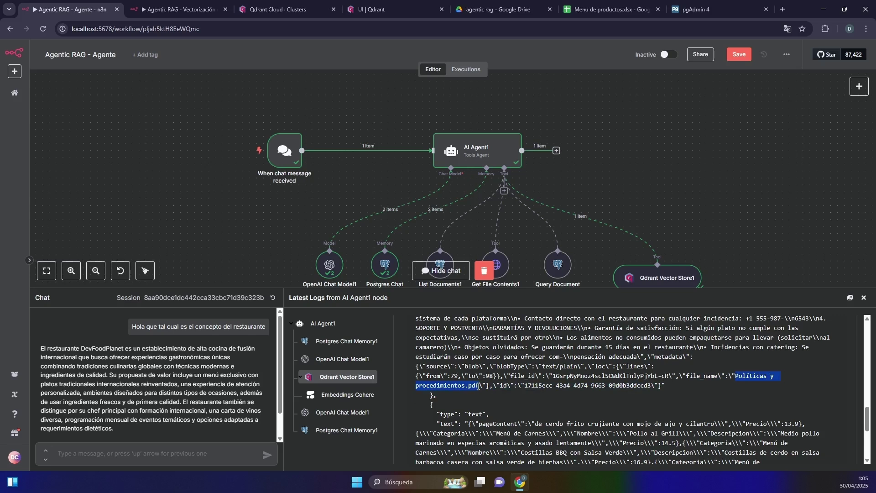
pyautogui.scroll(2, 620, 386)
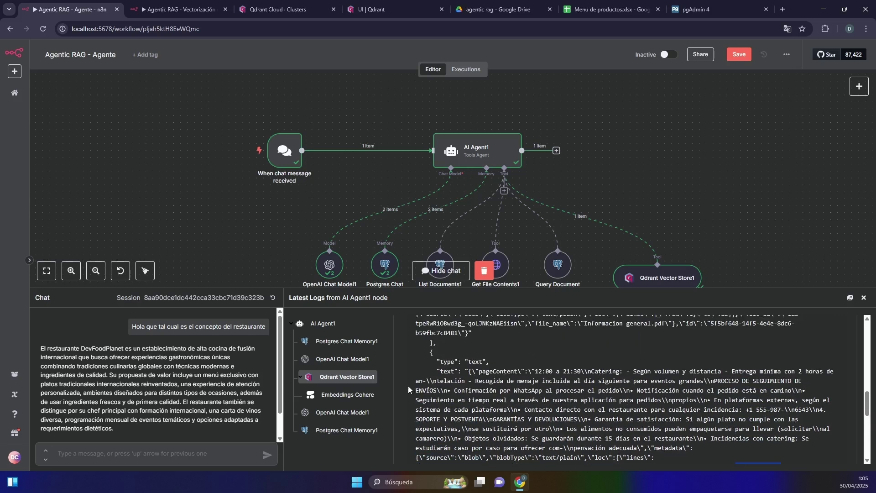
pyautogui.moveTo(443, 381); pyautogui.dragTo(543, 400)
pyautogui.scroll(-6, 543, 400)
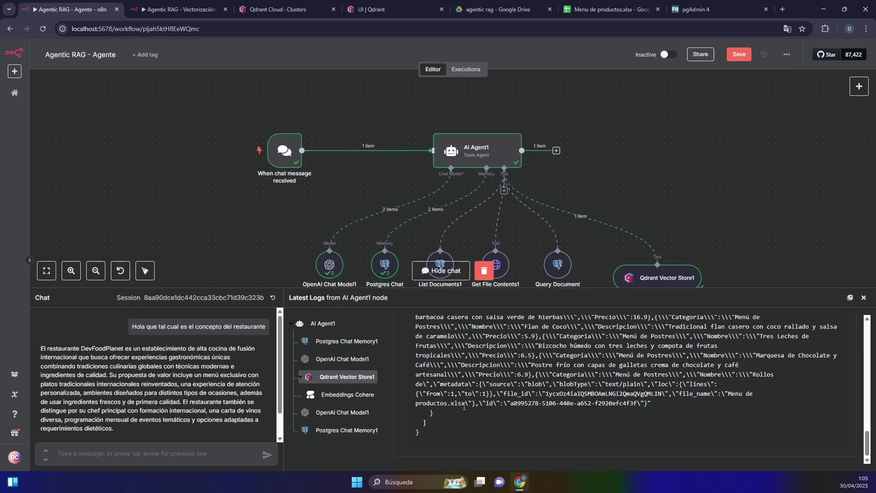
# Check the Limit setting in the Qdrant Vector Store1 node, close it, and look back over the logged fragments and chat reply.
pyautogui.doubleClick(659, 279)
pyautogui.moveTo(326, 315); pyautogui.dragTo(289, 314)
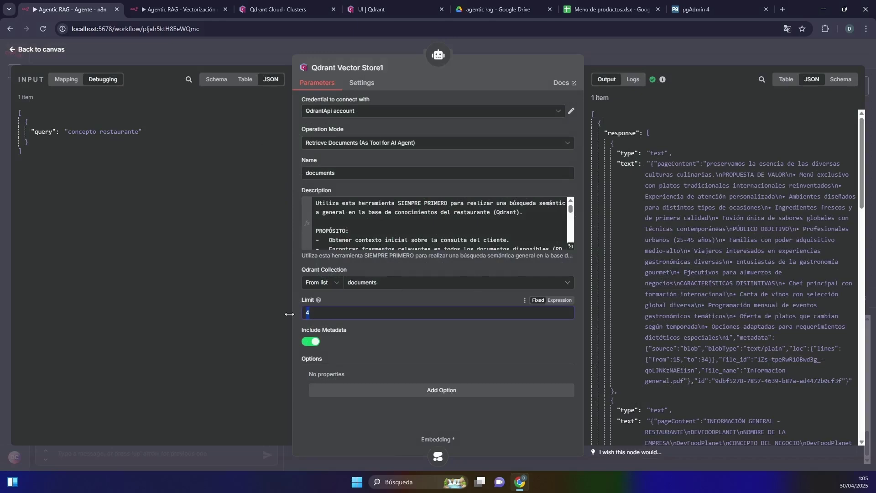
pyautogui.click(665, 64)
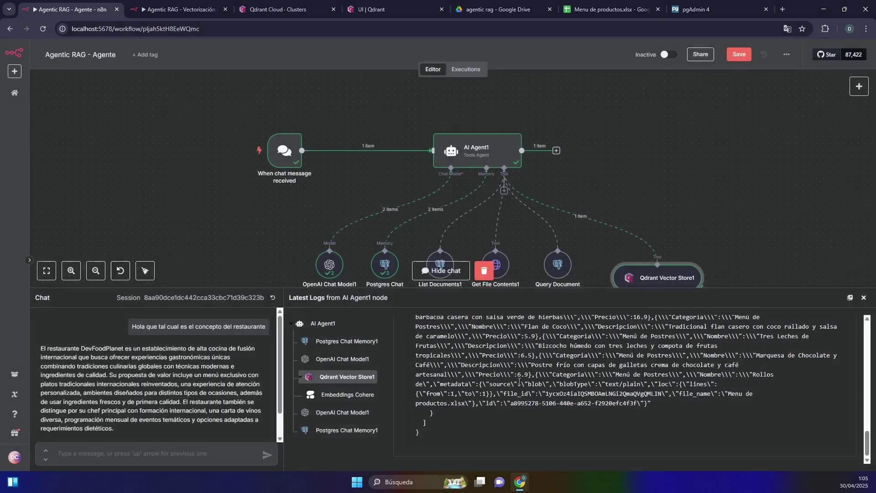
pyautogui.scroll(-3, 519, 384)
pyautogui.scroll(3, 519, 383)
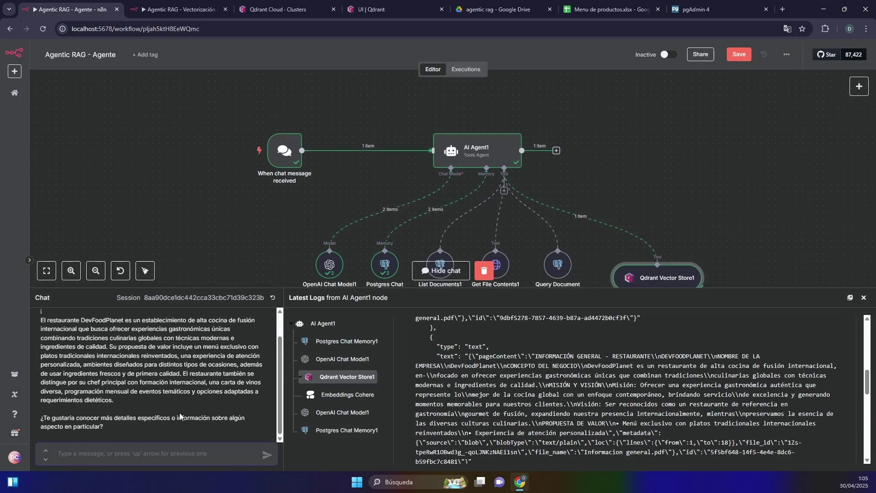
# Send the chat message "¿Cual es el producto mas caro? y cual es el producto mas barato?".
pyautogui.scroll(-2, 340, 256)
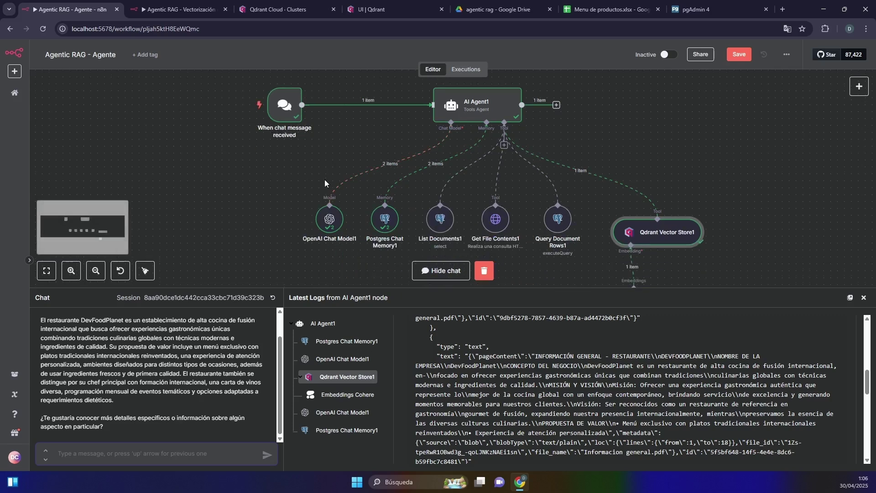
pyautogui.write('¿Cual')
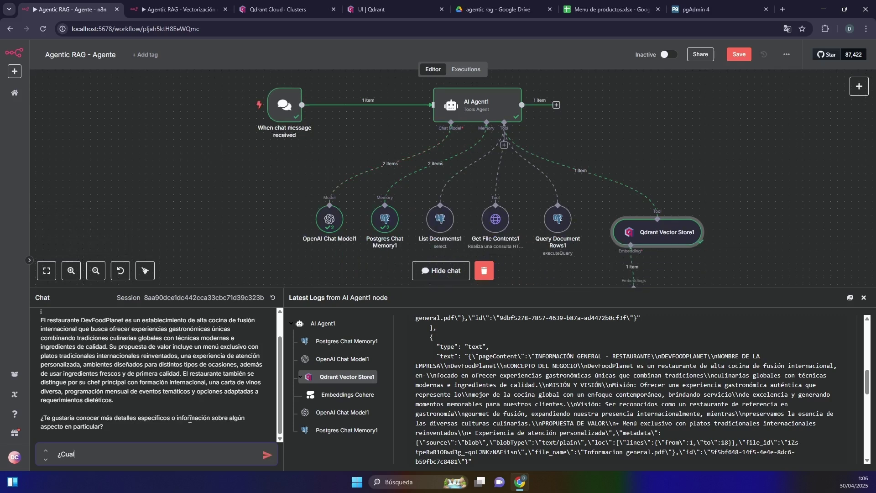
pyautogui.write(' es el producto mas caro y cu')
pyautogui.press('BackSpace')
pyautogui.press('BackSpace')
pyautogui.write('cua')
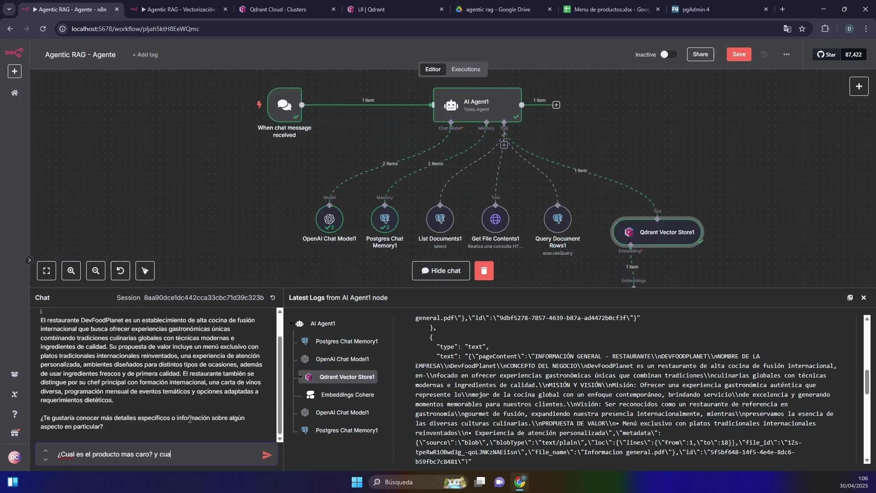
pyautogui.write('l es el producto mas barto')
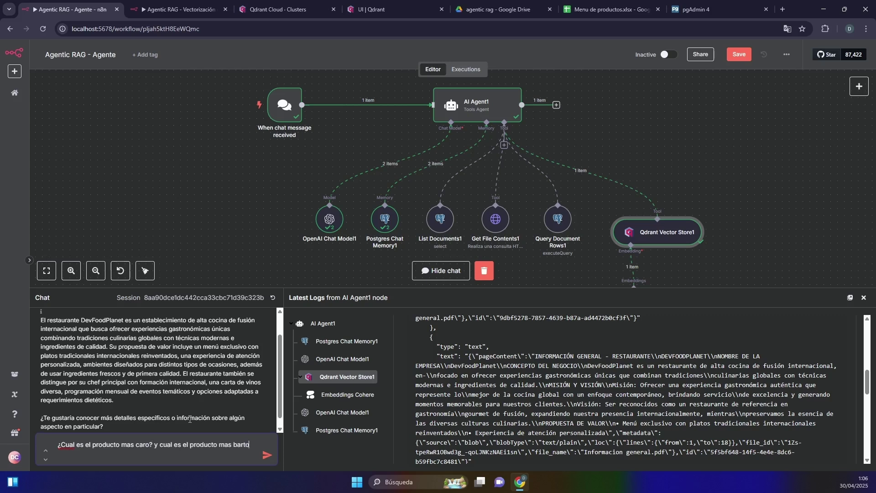
pyautogui.press('BackSpace')
pyautogui.press('BackSpace')
pyautogui.write('ato?')
pyautogui.press('Return')
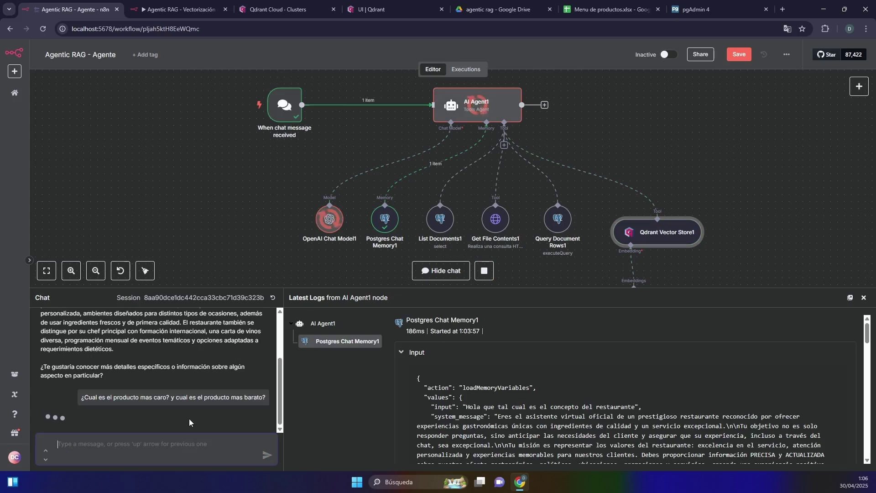
# Follow the agent's run for the price question and inspect the logs of Postgres Chat Memory1 and List Documents1.
pyautogui.scroll(-1, 530, 158)
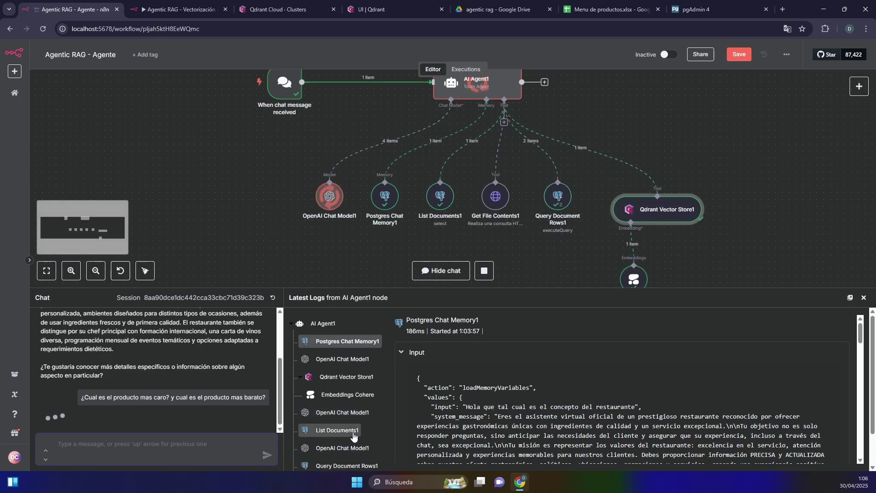
pyautogui.click(338, 430)
pyautogui.scroll(-3, 471, 395)
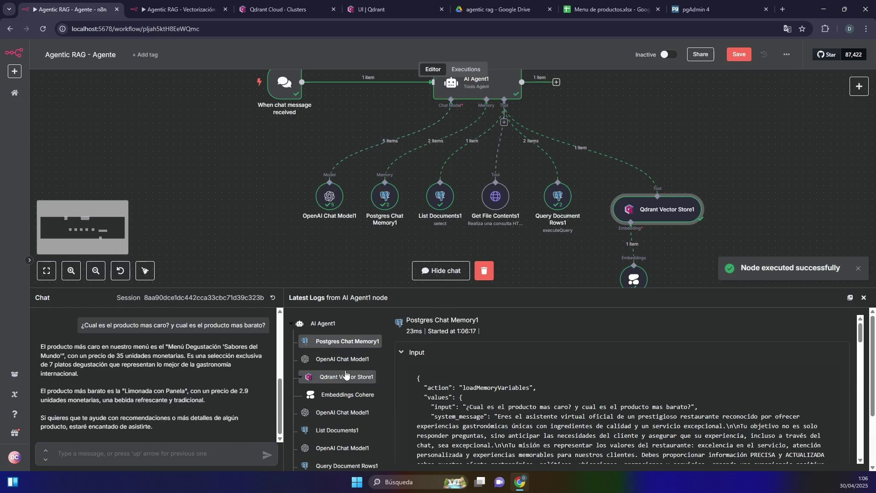
pyautogui.scroll(-6, 526, 384)
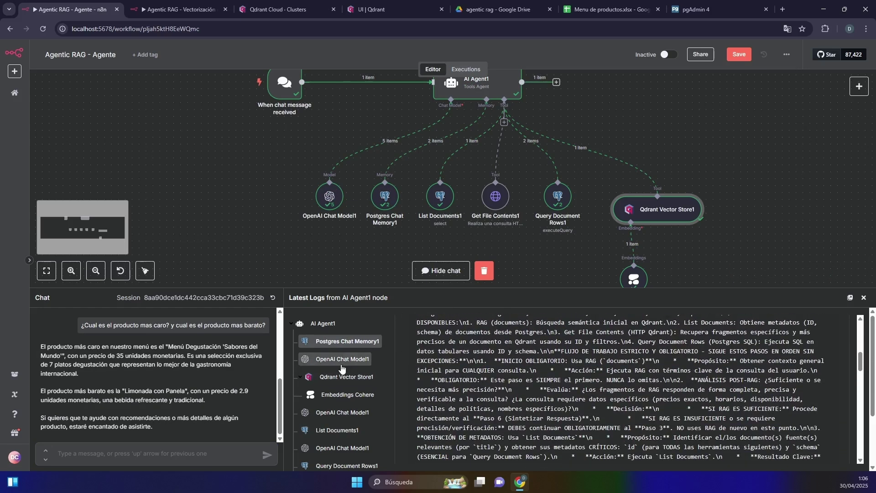
pyautogui.click(346, 429)
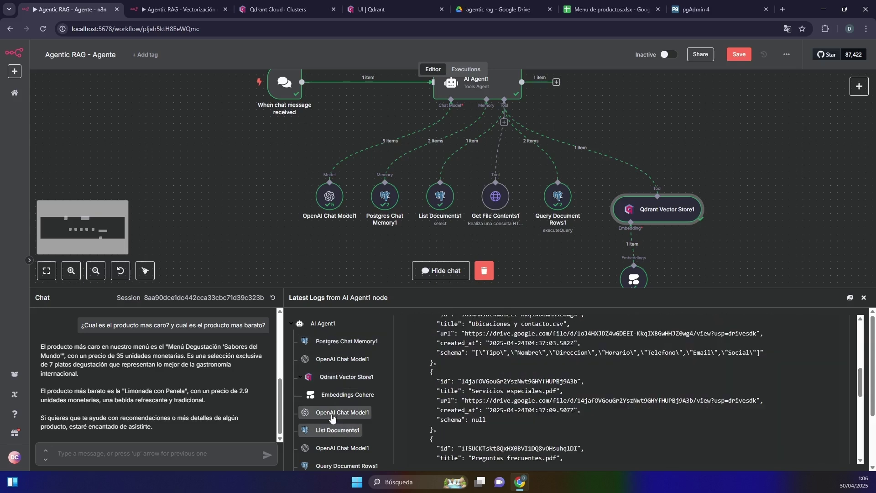
# Compare the logged outputs of Qdrant Vector Store1 and List Documents1, and locate the id of Menu de productos.xlsx in the document list.
pyautogui.scroll(-2, 583, 344)
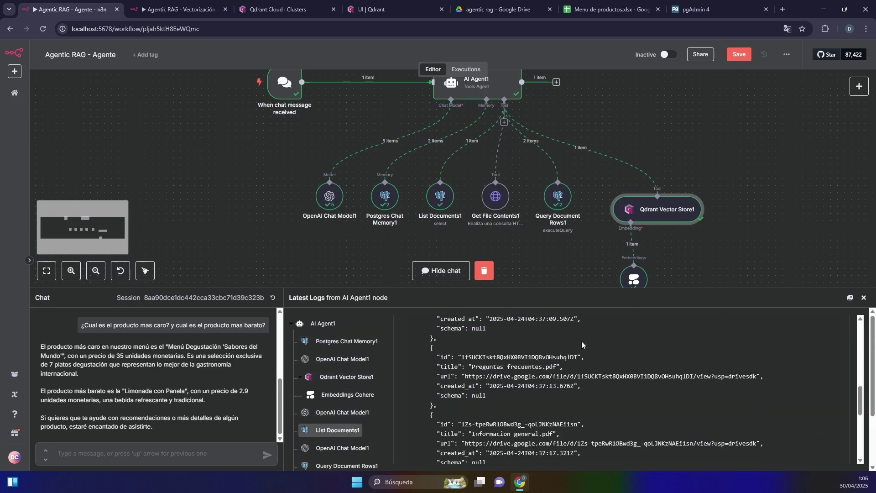
pyautogui.click(343, 378)
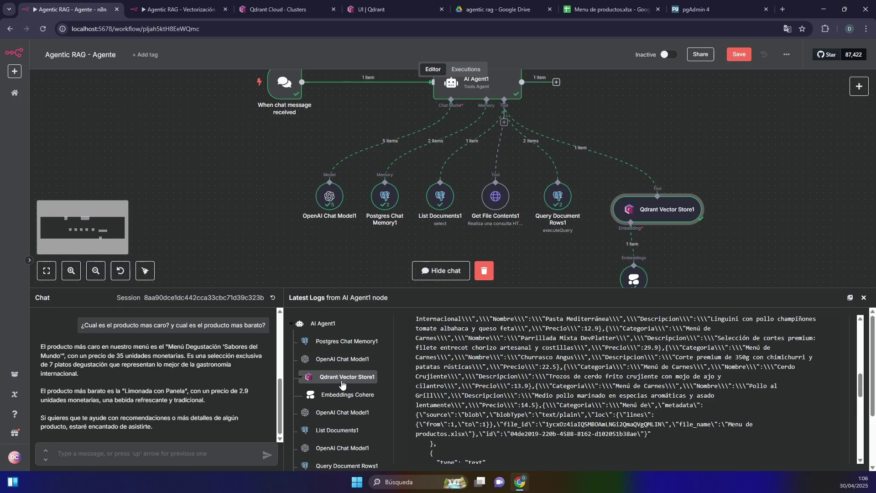
pyautogui.click(343, 430)
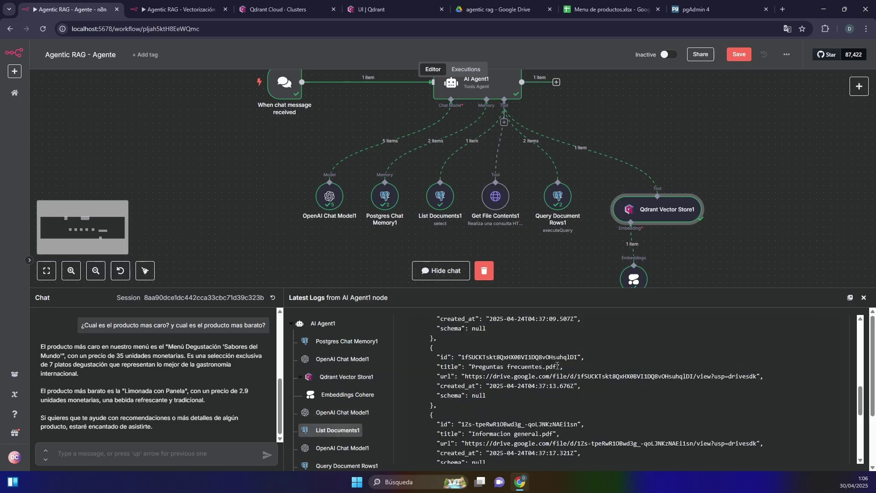
pyautogui.scroll(-3, 504, 356)
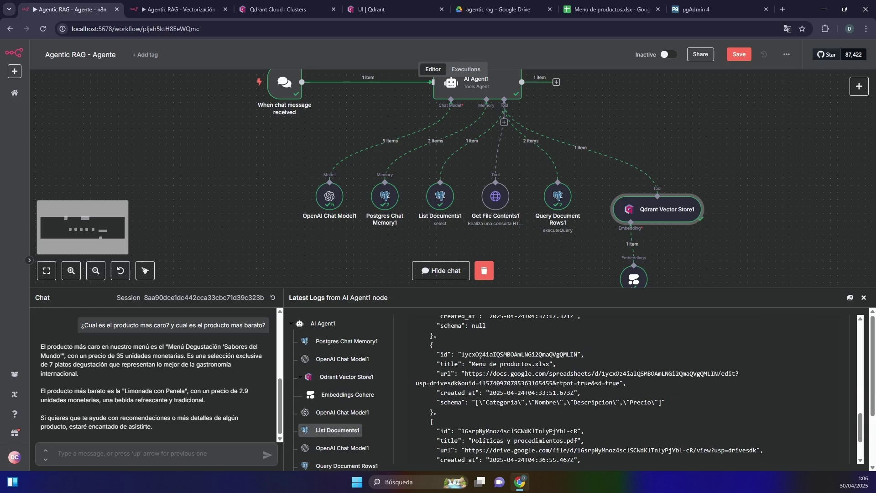
pyautogui.doubleClick(480, 356)
pyautogui.scroll(-1, 338, 398)
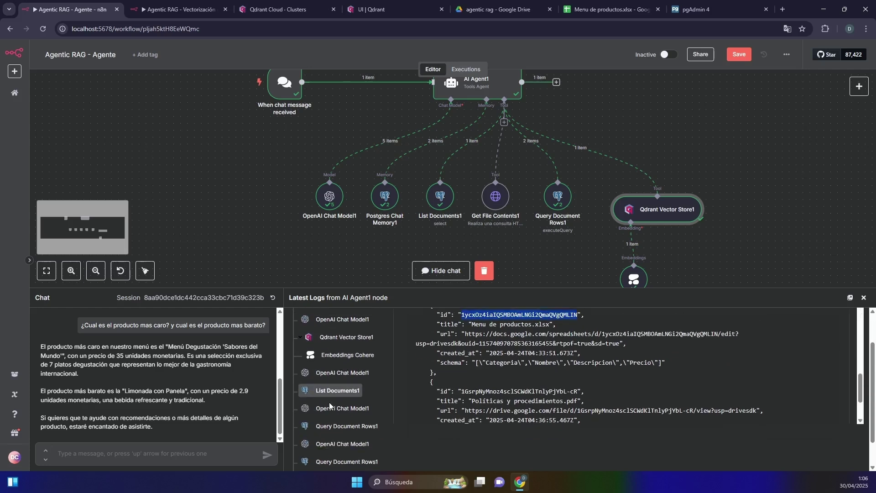
# Review the system prompt in the input of the OpenAI Chat Model1 call that follows List Documents1 in the logs.
pyautogui.click(334, 404)
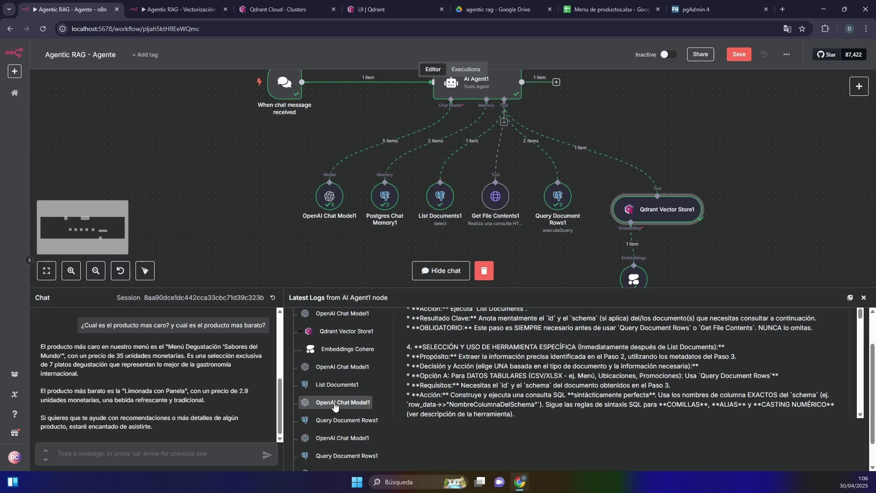
pyautogui.scroll(10, 451, 371)
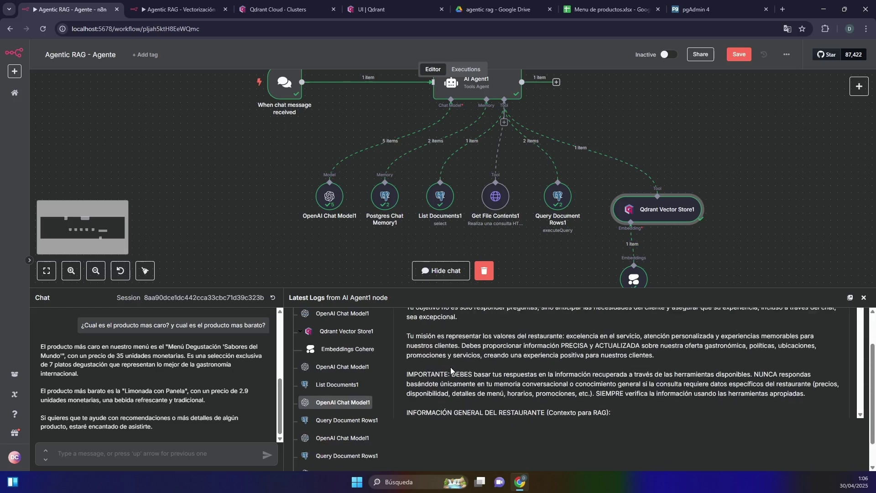
pyautogui.scroll(1, 401, 315)
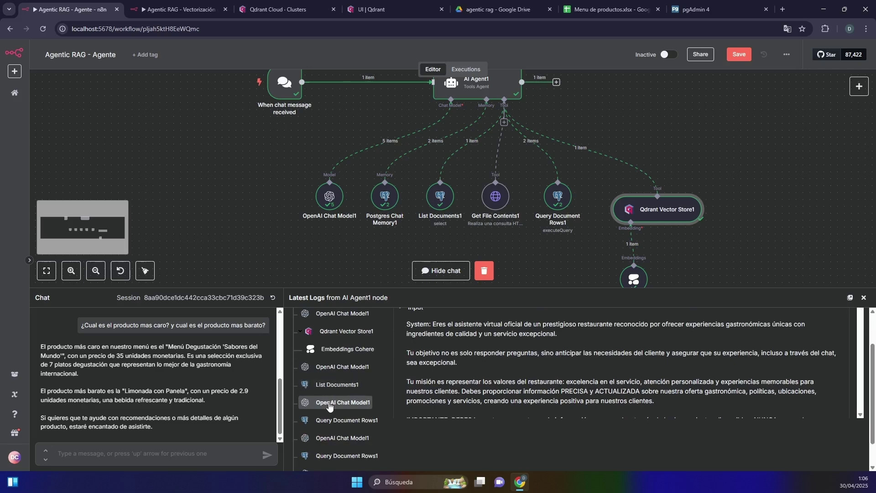
# Find the Menu de productos.xlsx entry in the List Documents1 output and copy its id.
pyautogui.click(336, 385)
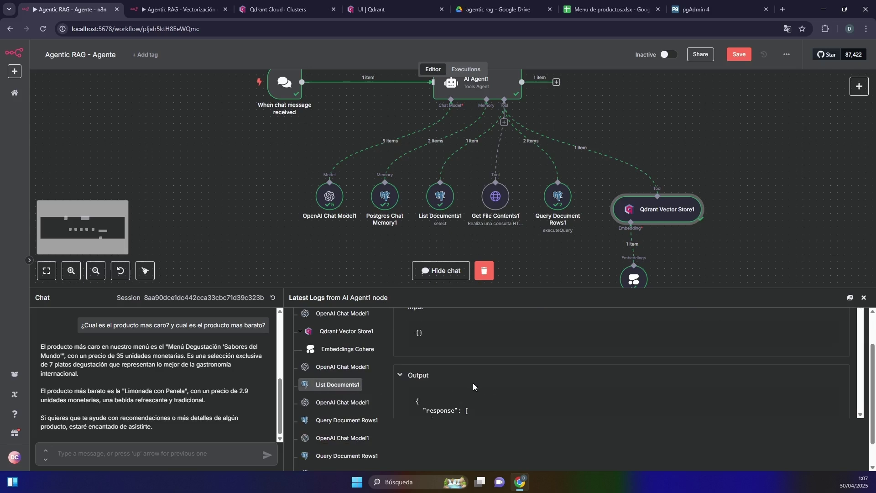
pyautogui.scroll(-3, 470, 385)
pyautogui.scroll(-2, 470, 386)
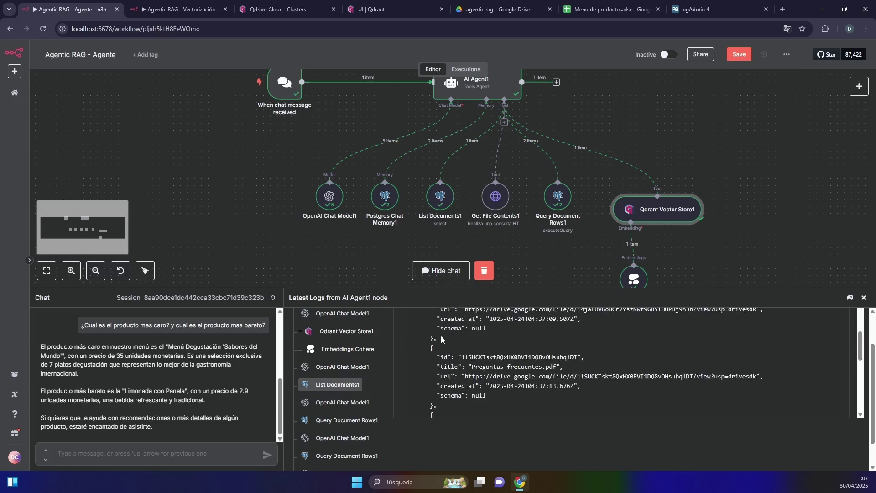
pyautogui.scroll(-3, 497, 373)
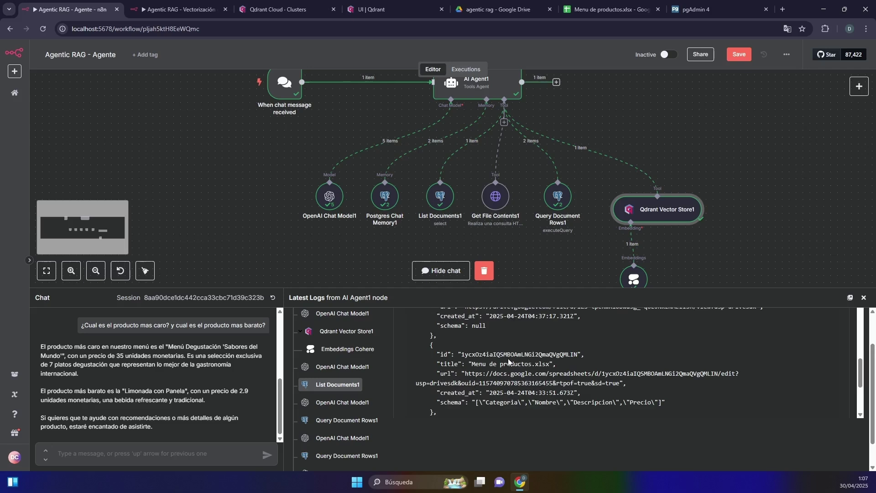
pyautogui.doubleClick(476, 355)
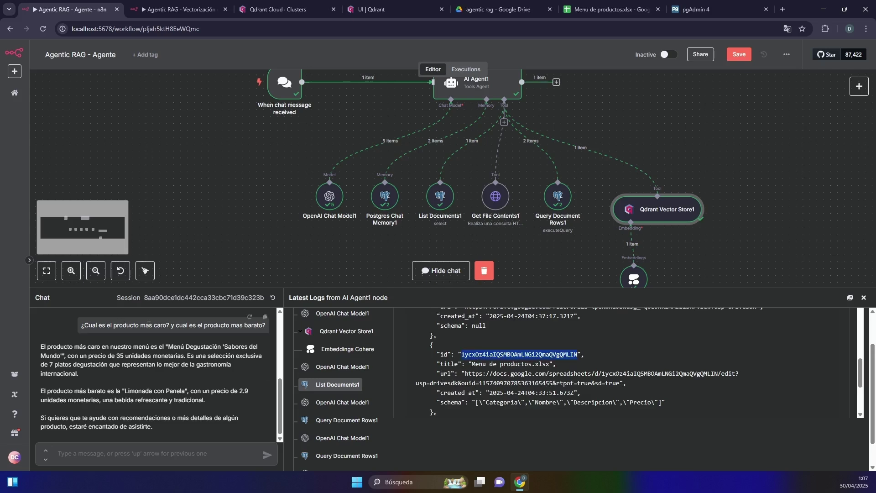
pyautogui.moveTo(469, 364); pyautogui.dragTo(544, 363)
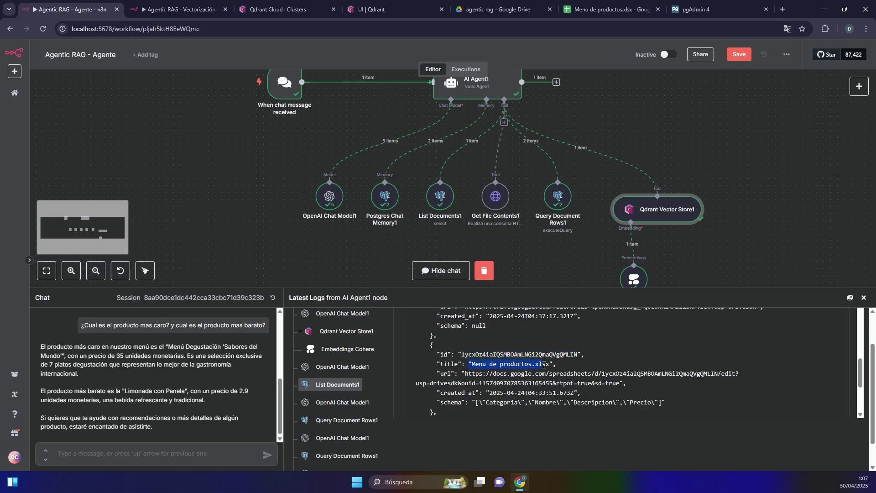
pyautogui.doubleClick(535, 355)
pyautogui.rightClick(528, 353)
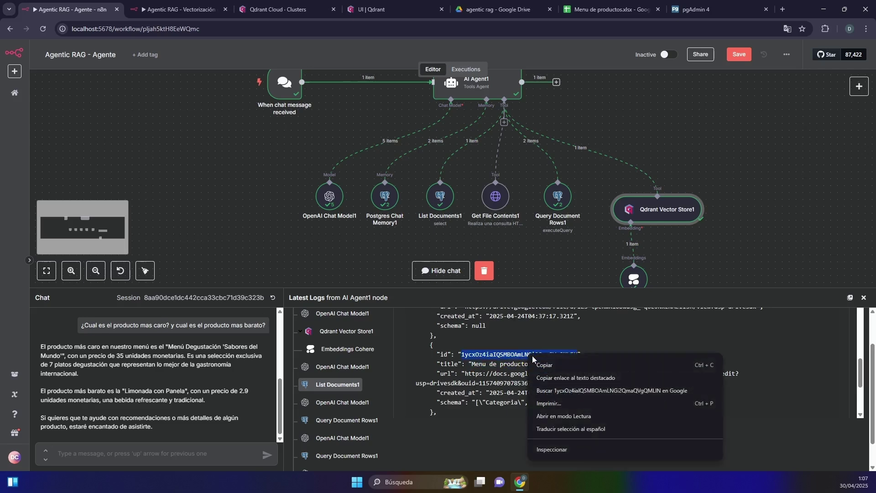
pyautogui.click(534, 363)
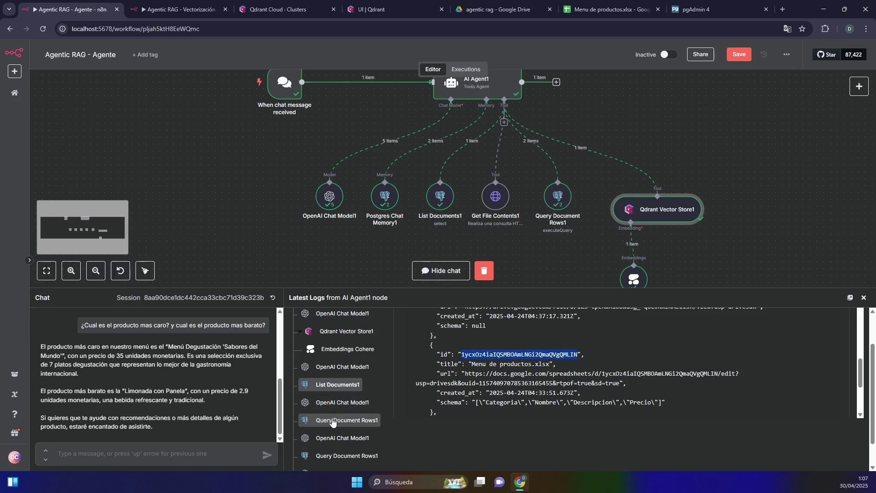
# Examine the SQL query in the input of the first Query Document Rows1 log entry.
pyautogui.scroll(-1, 340, 393)
pyautogui.scroll(-1, 340, 393)
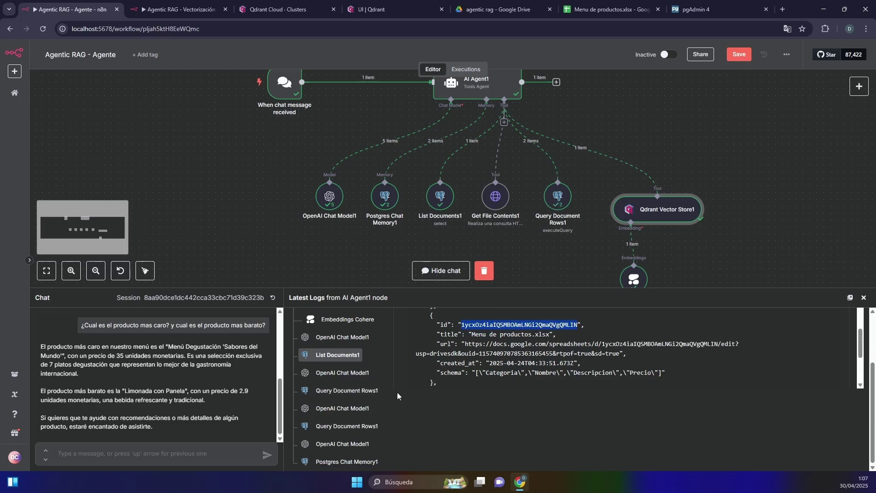
pyautogui.click(353, 395)
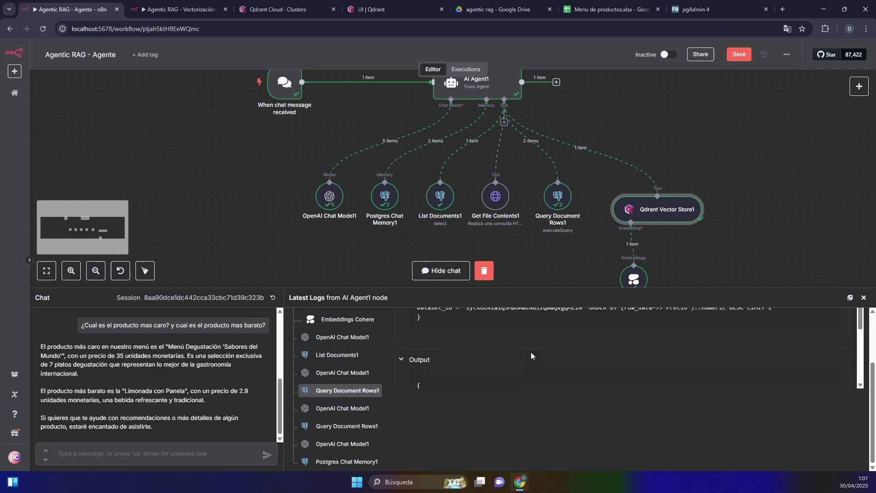
pyautogui.scroll(1, 510, 352)
pyautogui.scroll(1, 510, 355)
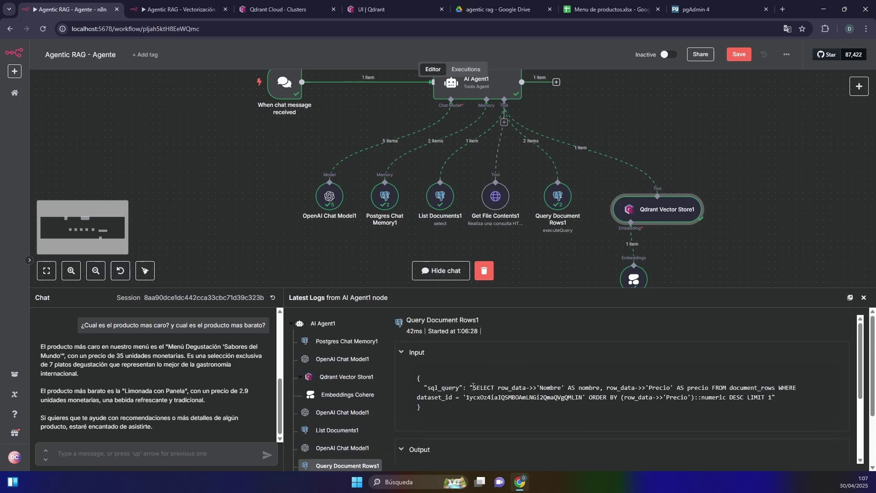
pyautogui.moveTo(474, 386); pyautogui.dragTo(536, 385)
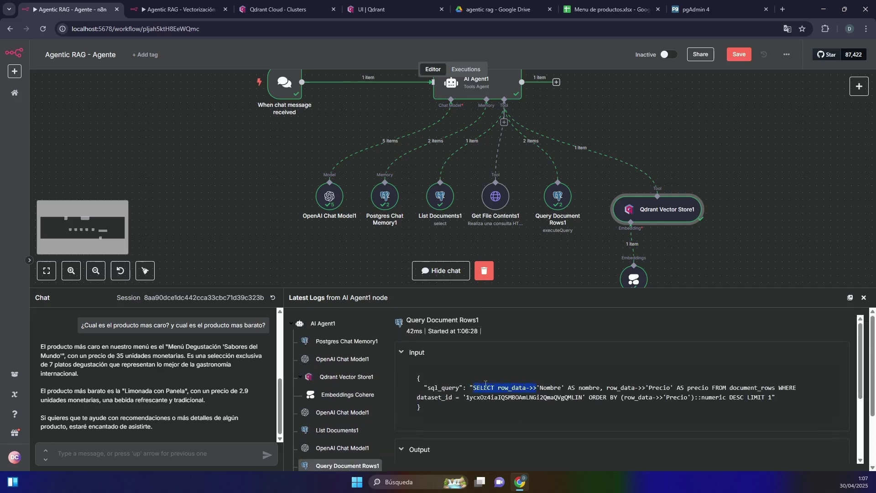
# Check the sql_query expression in the Query setting of the Query Document Rows1 node and close the node.
pyautogui.doubleClick(559, 198)
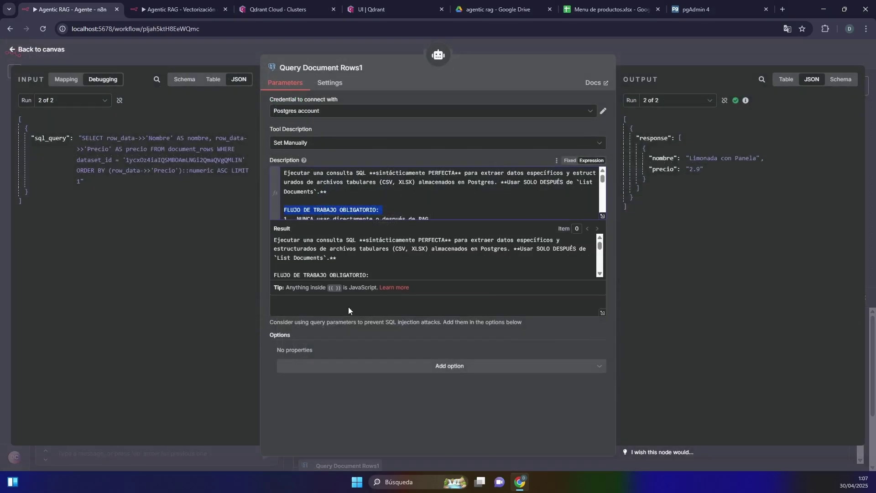
pyautogui.click(349, 307)
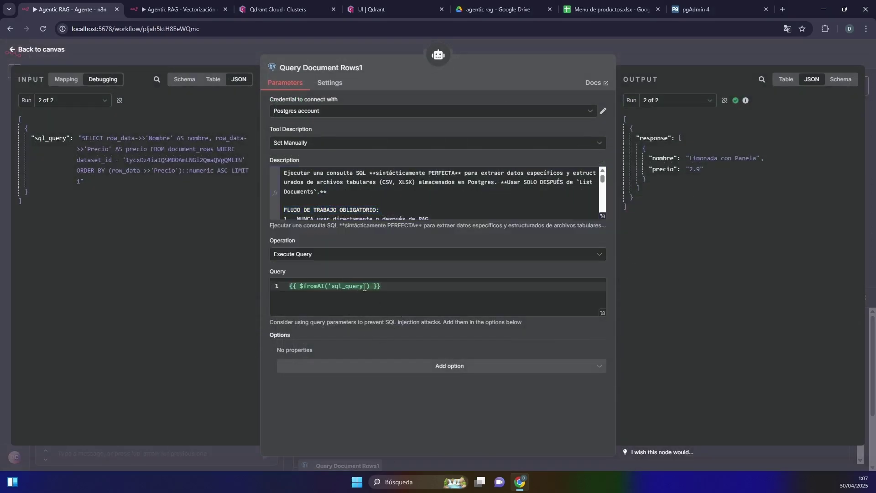
pyautogui.click(364, 286)
pyautogui.moveTo(381, 286); pyautogui.dragTo(294, 284)
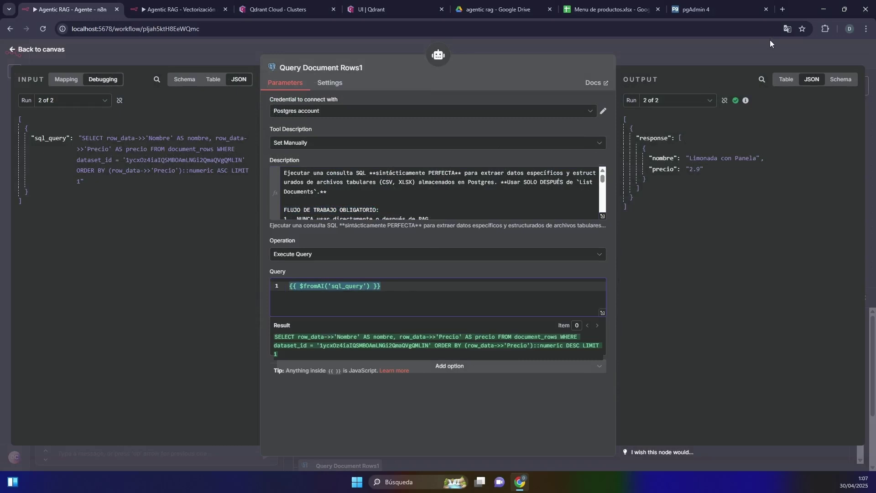
pyautogui.click(716, 55)
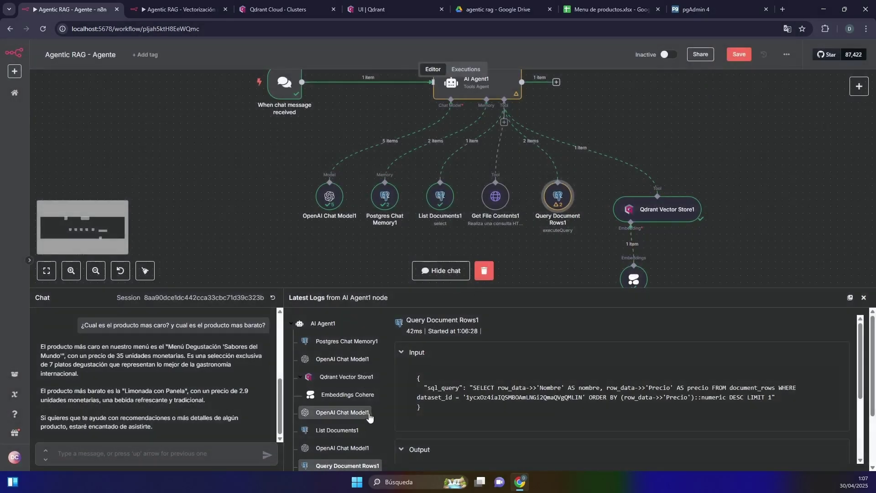
# Inspect the selected Nombre and Precio fields and the dataset_id filter in the logged Query Document Rows1 SQL.
pyautogui.scroll(-2, 399, 406)
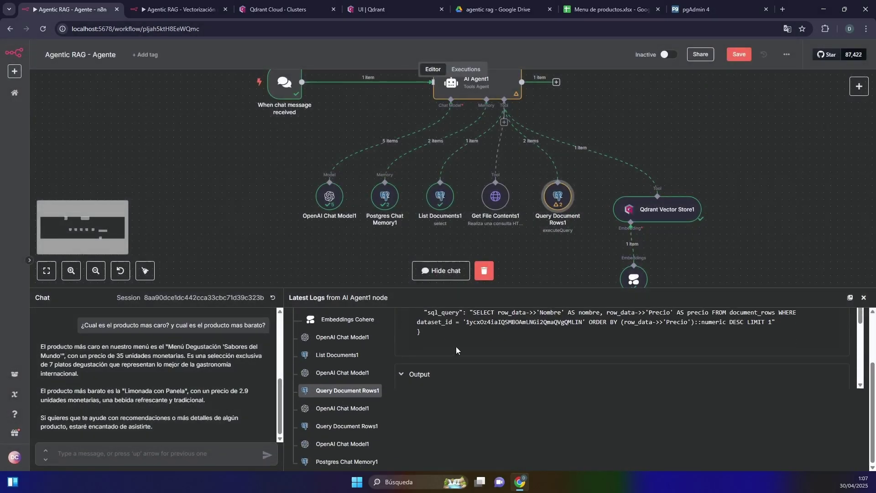
pyautogui.scroll(1, 474, 320)
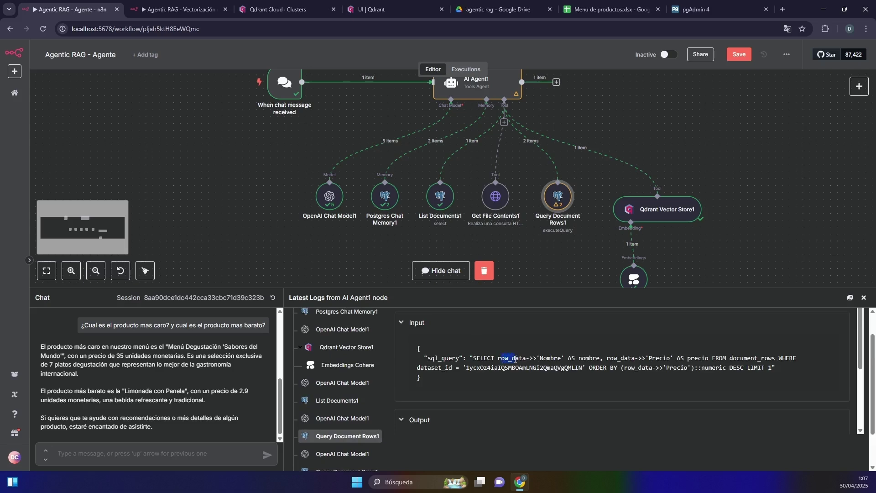
pyautogui.moveTo(514, 360); pyautogui.dragTo(657, 359)
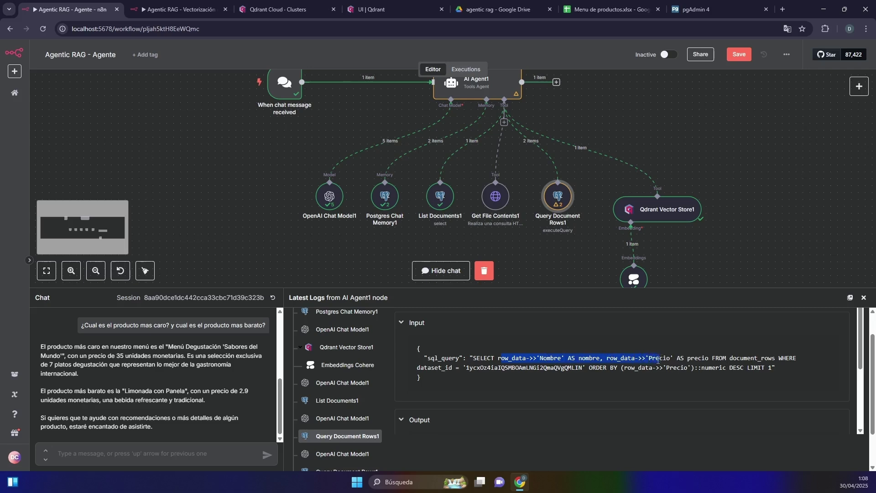
pyautogui.click(625, 360)
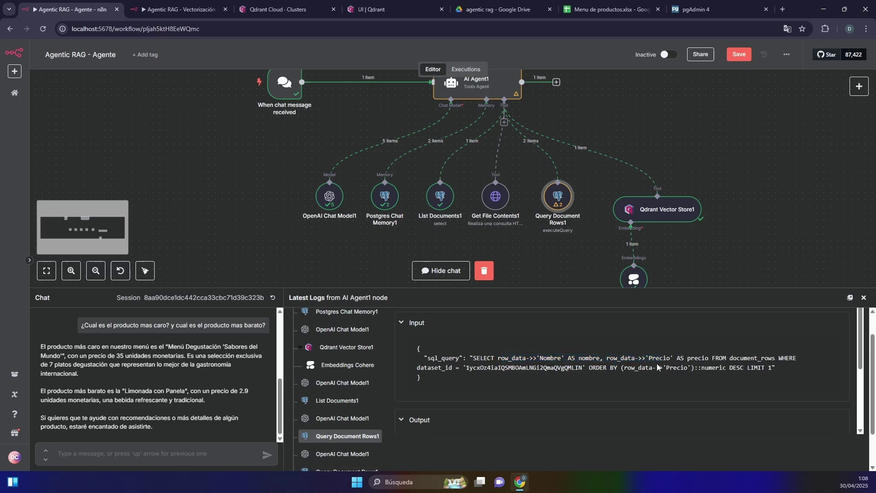
pyautogui.doubleClick(470, 368)
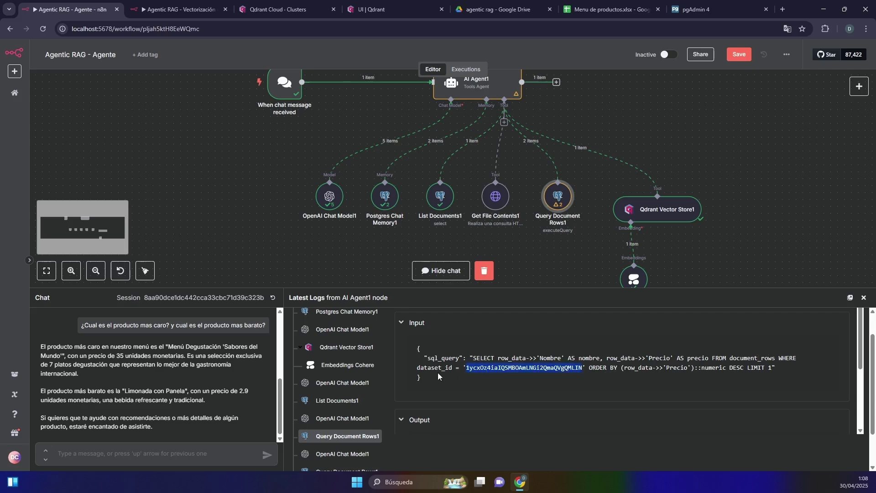
# Find the Menu de productos.xlsx id in pgAdmin's document_metadata table and compare it with the dataset_id in the n8n log.
pyautogui.click(696, 9)
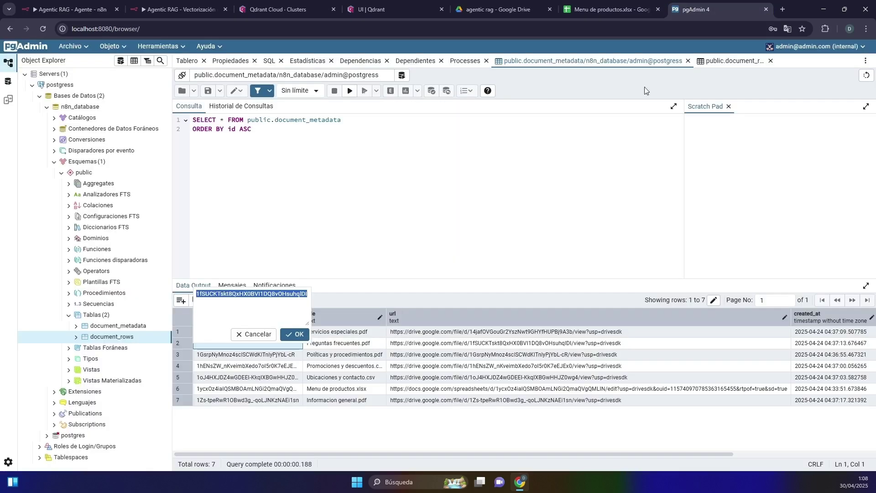
pyautogui.click(254, 388)
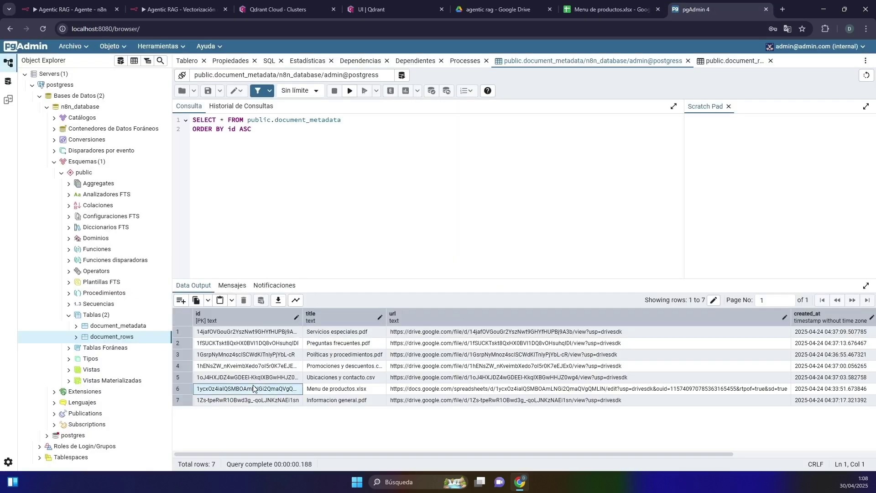
pyautogui.click(84, 9)
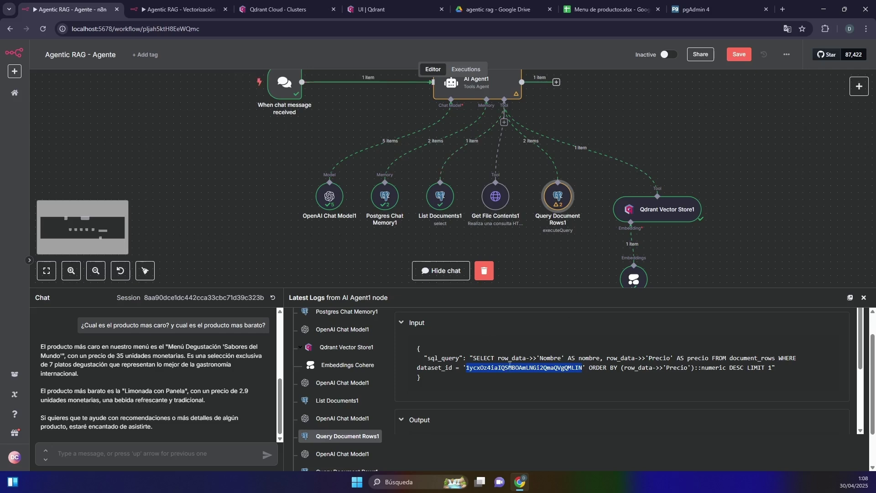
# Check the dataset_id column of the document_rows table in pgAdmin and return to the logged query in n8n.
pyautogui.click(696, 9)
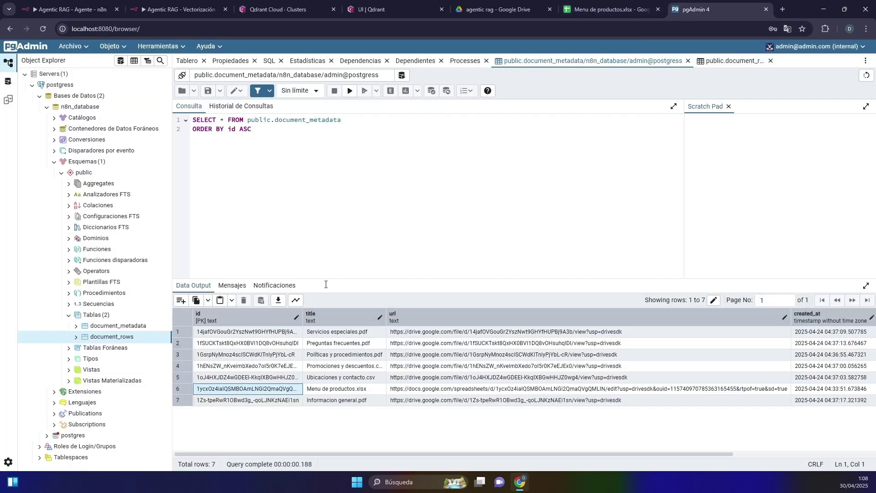
pyautogui.click(715, 67)
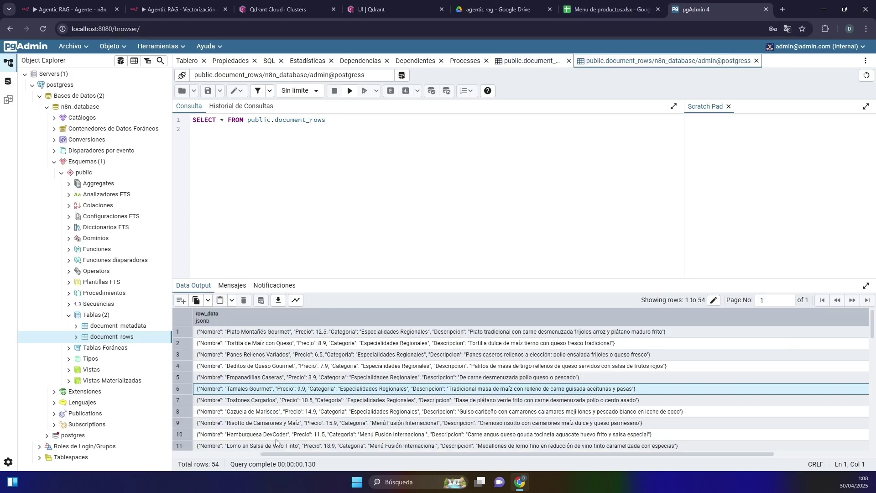
pyautogui.moveTo(319, 455); pyautogui.dragTo(240, 454)
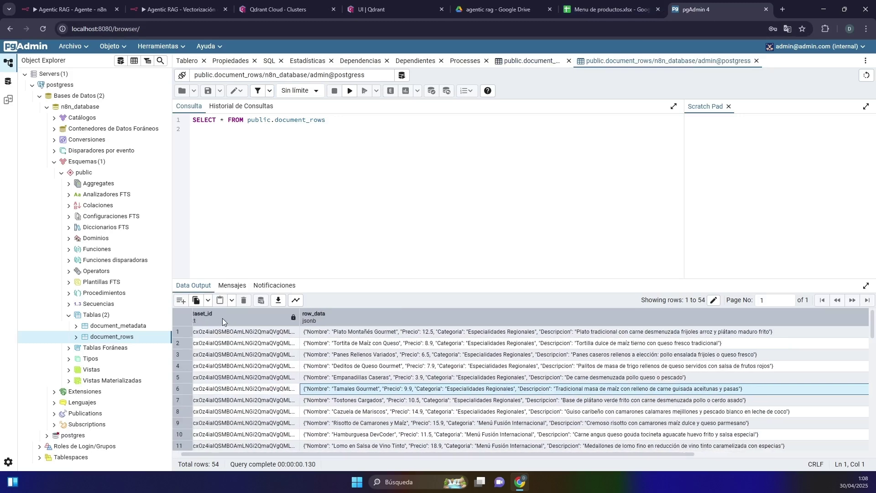
pyautogui.click(71, 9)
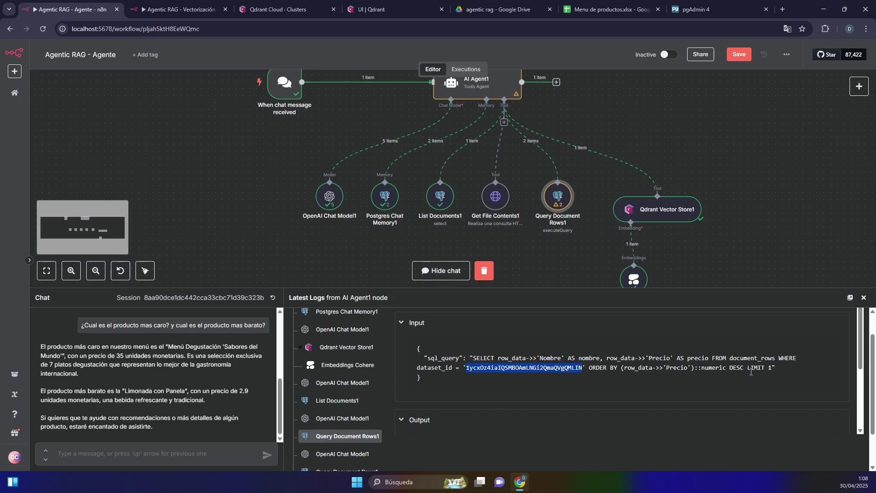
# Inspect the ORDER BY Precio DESC LIMIT 1 clause and the output of the first logged Query Document Rows1 call.
pyautogui.moveTo(776, 369); pyautogui.dragTo(620, 372)
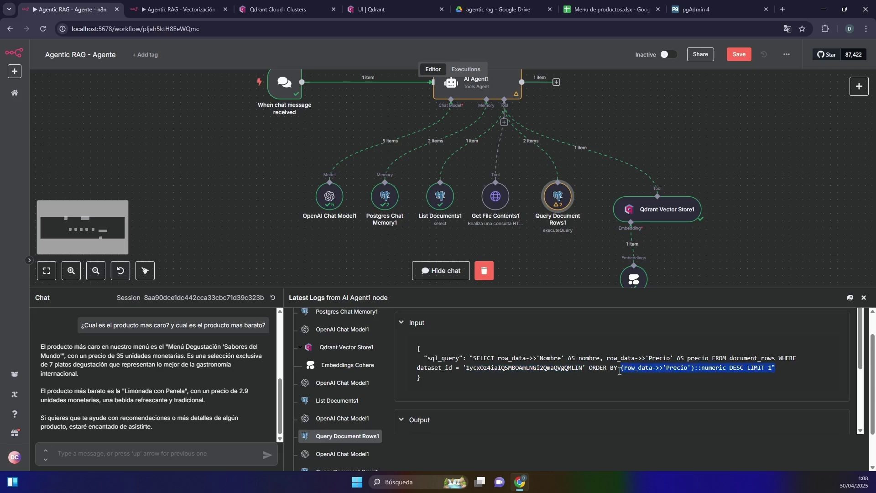
pyautogui.click(706, 369)
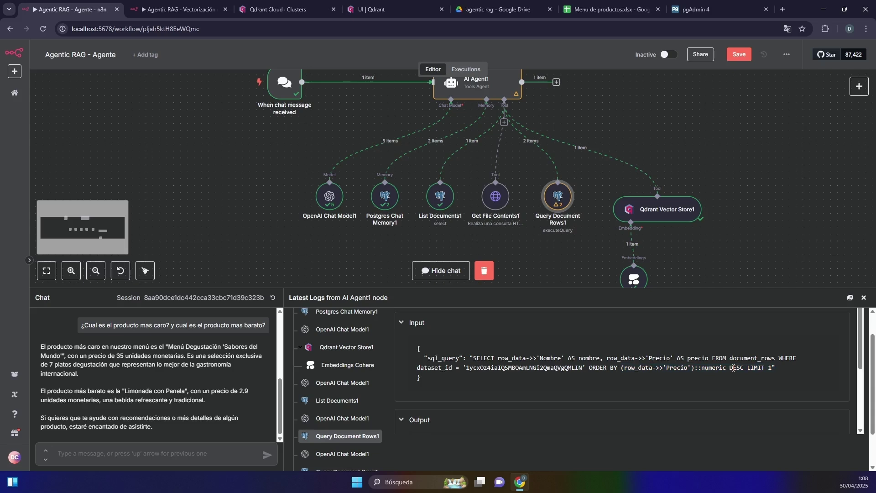
pyautogui.moveTo(762, 369); pyautogui.dragTo(776, 369)
pyautogui.scroll(-3, 514, 372)
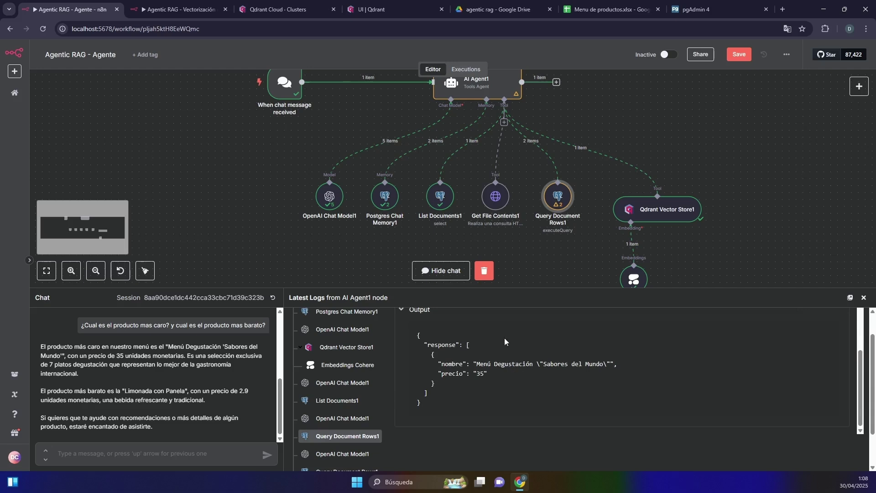
pyautogui.scroll(-1, 327, 417)
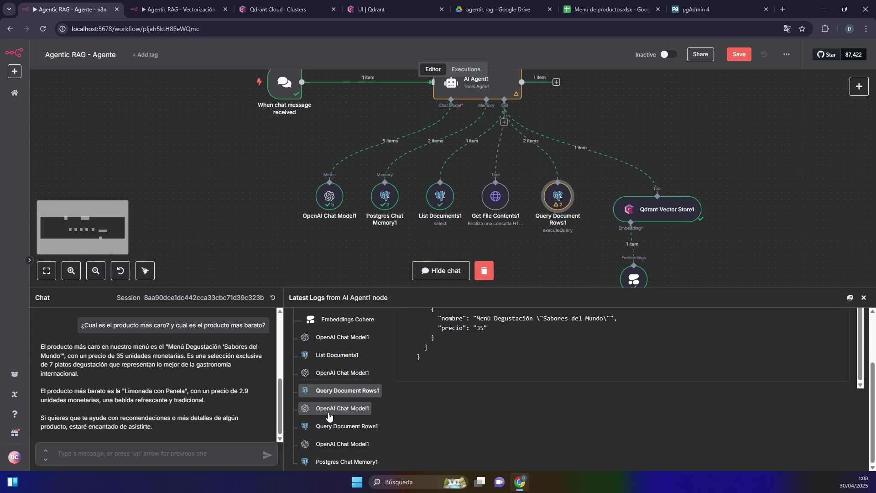
# Inspect the ASC LIMIT 1 ordering and output of the second logged Query Document Rows1 call and compare them with the chat answer.
pyautogui.click(330, 426)
pyautogui.scroll(-2, 578, 324)
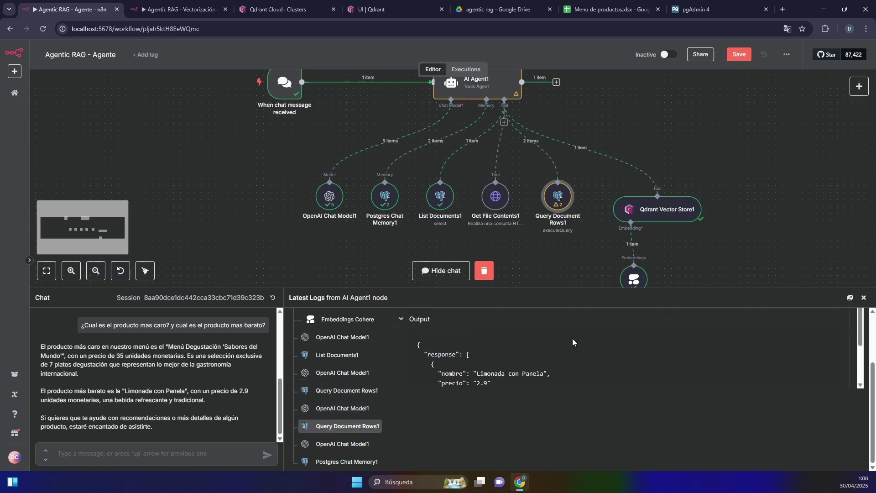
pyautogui.scroll(2, 683, 344)
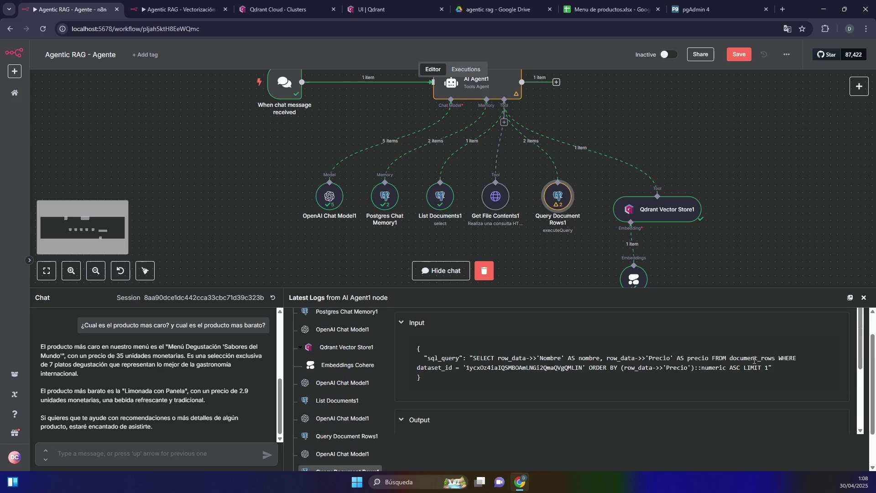
pyautogui.moveTo(728, 367); pyautogui.dragTo(766, 367)
pyautogui.scroll(-2, 529, 365)
pyautogui.scroll(-1, 529, 365)
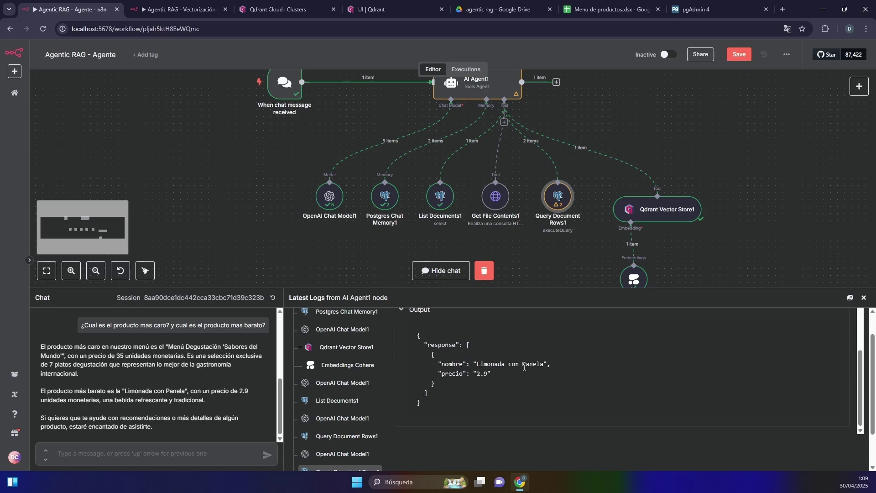
pyautogui.scroll(-2, 348, 420)
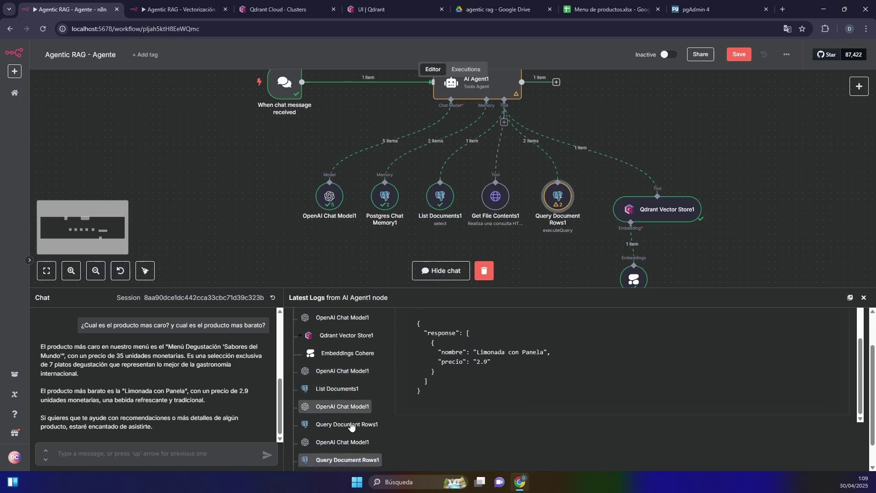
pyautogui.moveTo(95, 347); pyautogui.dragTo(173, 347)
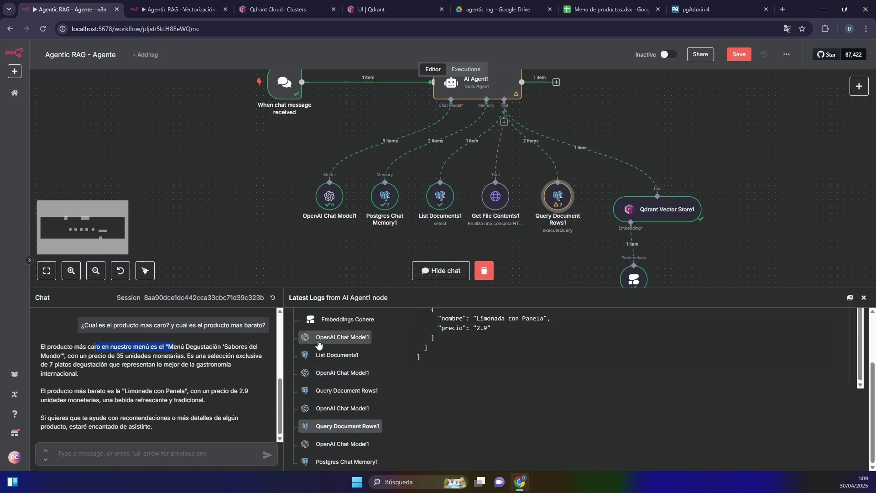
# Open the Qdrant Vector Store1 log entry and read through the returned menu fragments with their metadata.
pyautogui.scroll(2, 199, 376)
pyautogui.scroll(3, 325, 365)
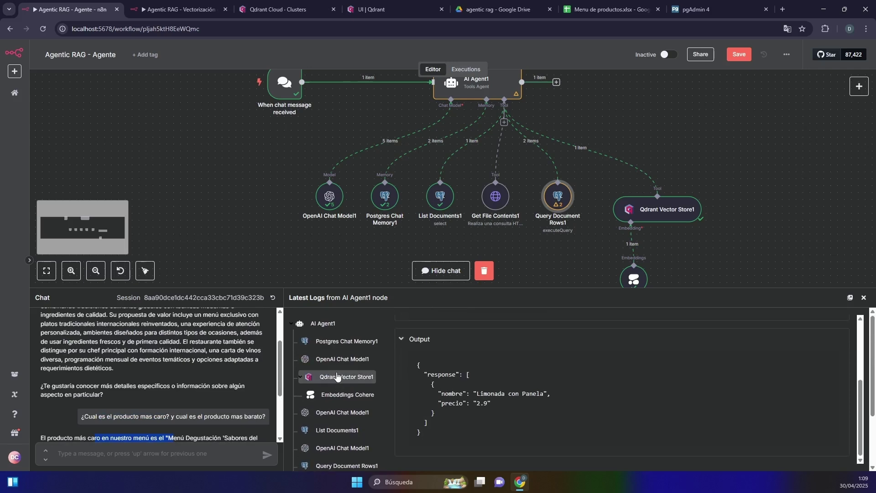
pyautogui.click(339, 378)
pyautogui.scroll(-2, 574, 380)
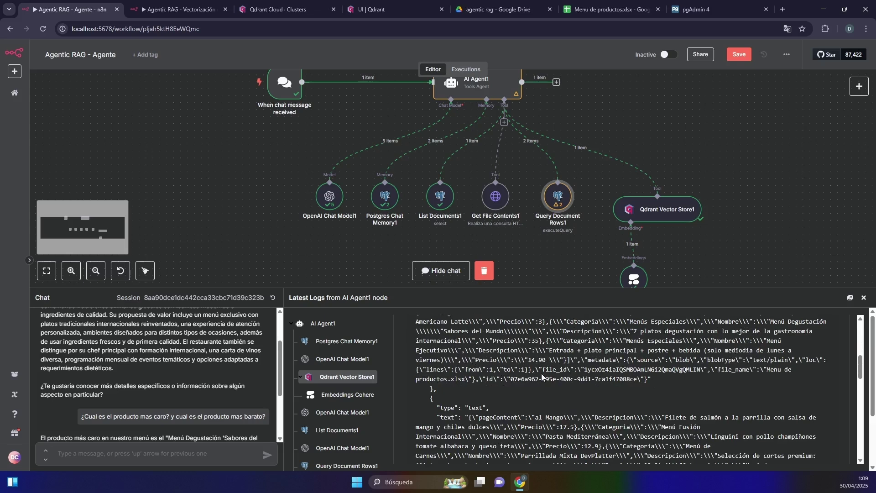
pyautogui.scroll(-3, 542, 374)
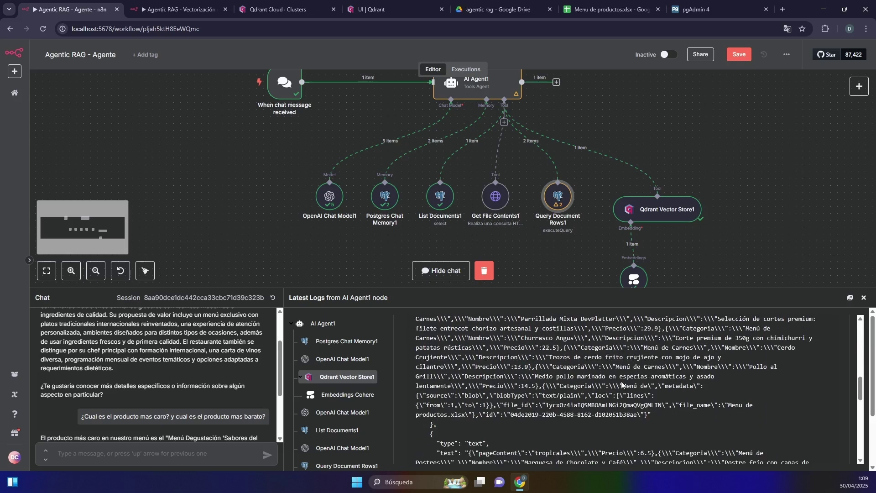
pyautogui.scroll(-5, 662, 385)
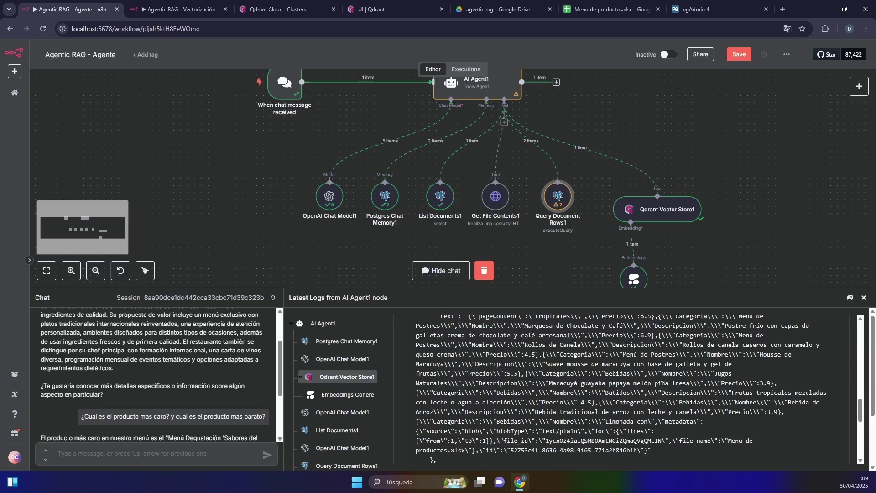
# Review the Descripcion entries C2:C34 in the Menu de productos.xlsx spreadsheet and return to the n8n agent workflow.
pyautogui.click(591, 10)
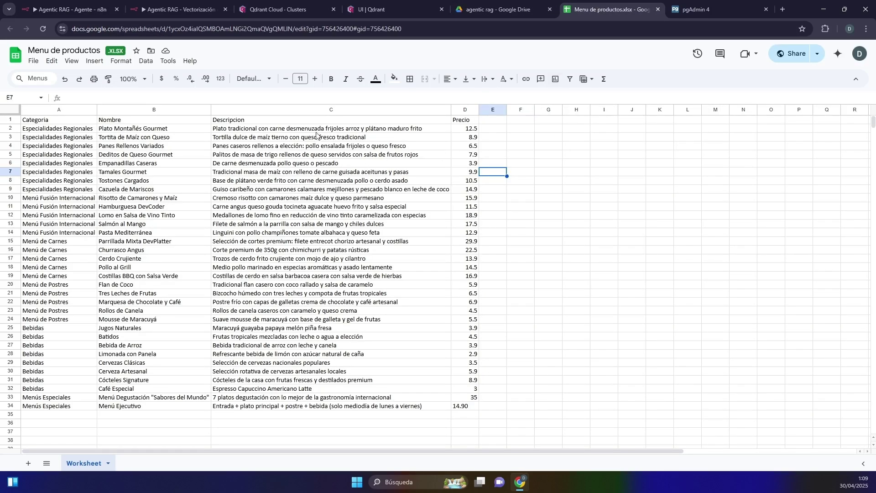
pyautogui.moveTo(320, 129); pyautogui.dragTo(392, 407)
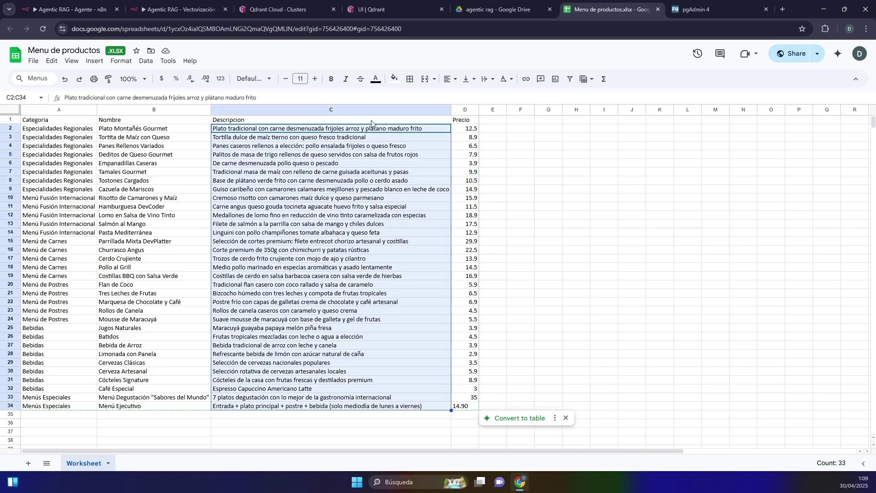
pyautogui.click(500, 9)
pyautogui.click(313, 4)
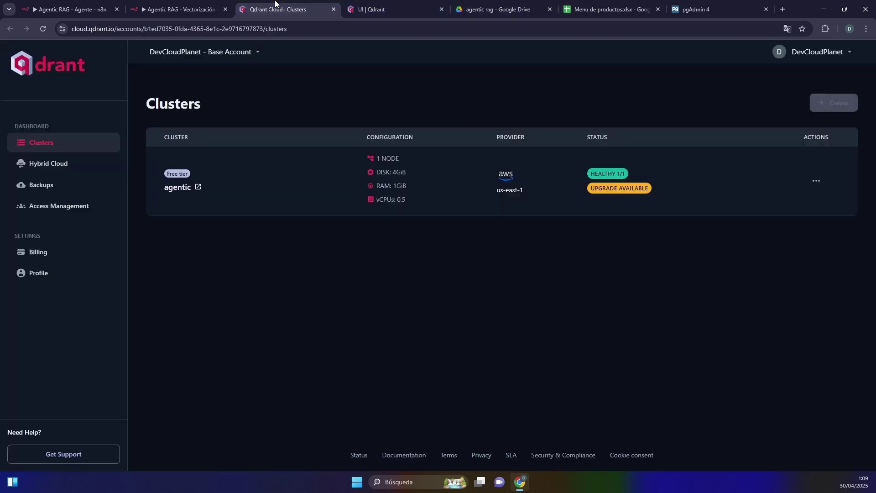
pyautogui.click(71, 9)
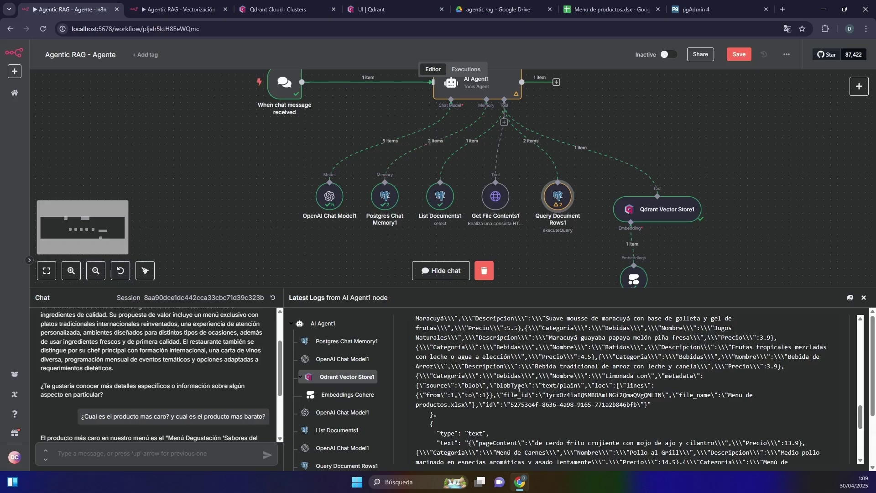
# Compare the Qdrant Vector Store1 query and its returned fragments with the logged tool sequence and the chat answer.
pyautogui.scroll(-5, 546, 389)
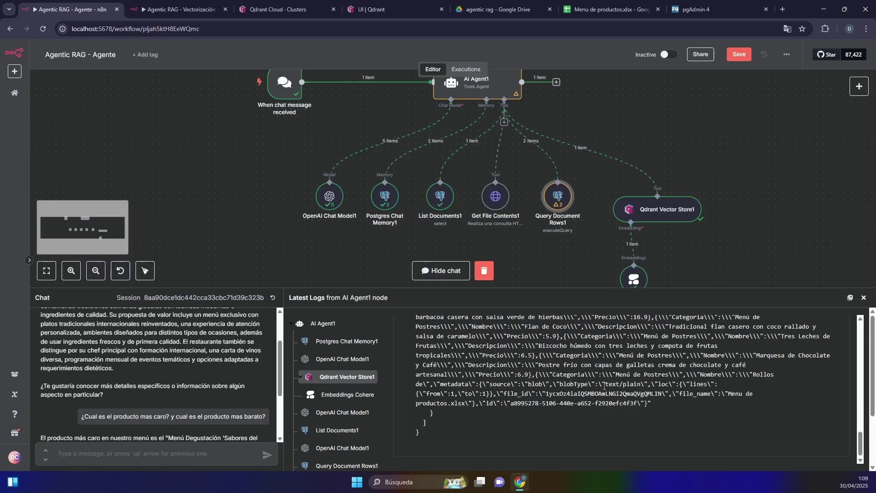
pyautogui.scroll(10, 553, 386)
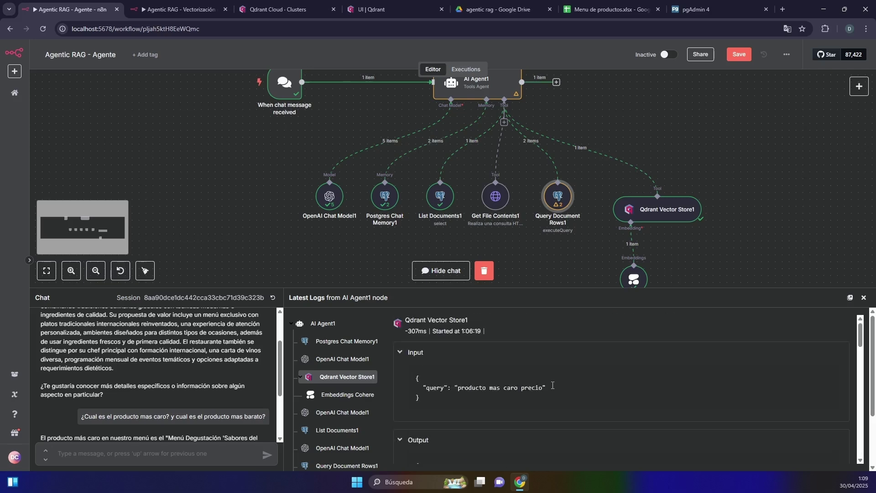
pyautogui.scroll(-3, 567, 370)
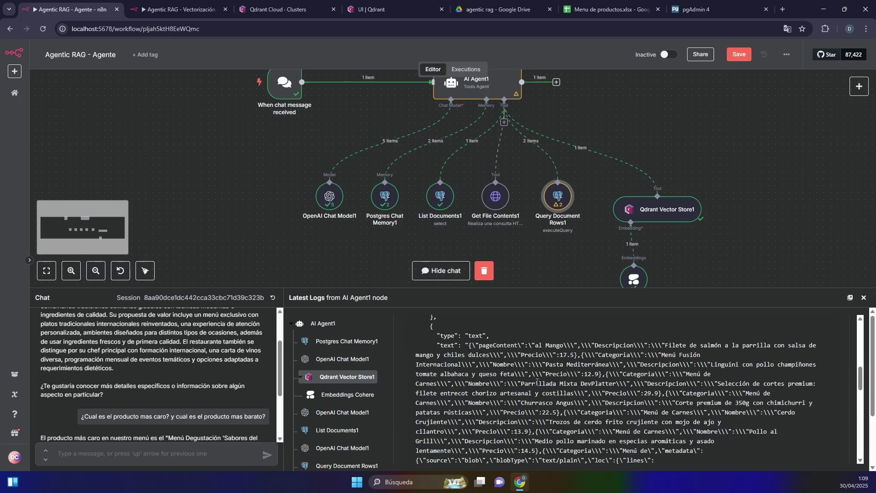
pyautogui.scroll(3, 511, 379)
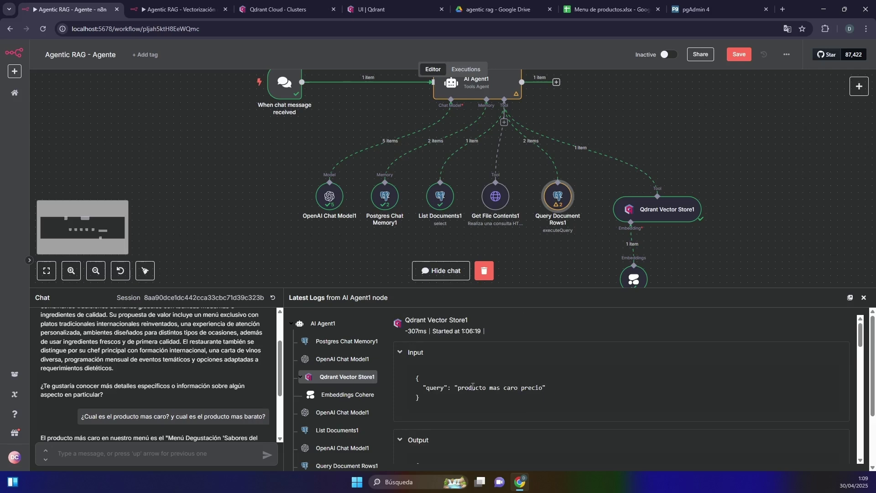
pyautogui.scroll(-2, 350, 401)
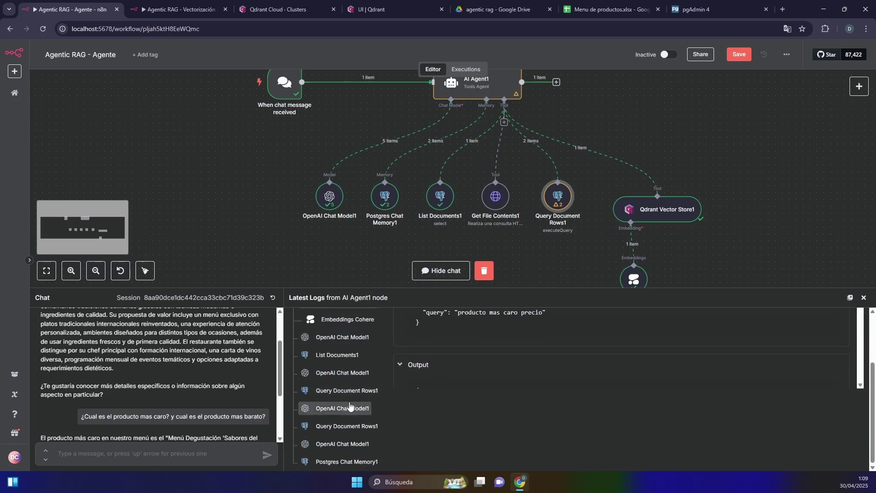
pyautogui.scroll(2, 352, 364)
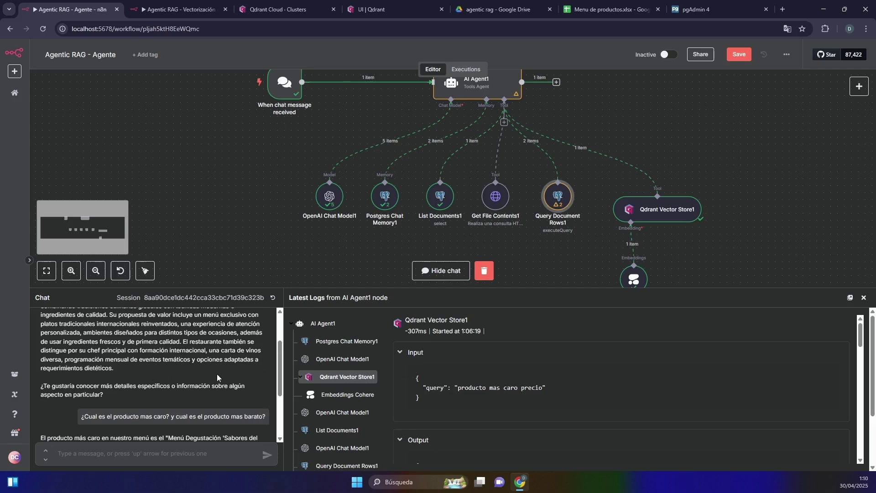
pyautogui.scroll(-3, 217, 374)
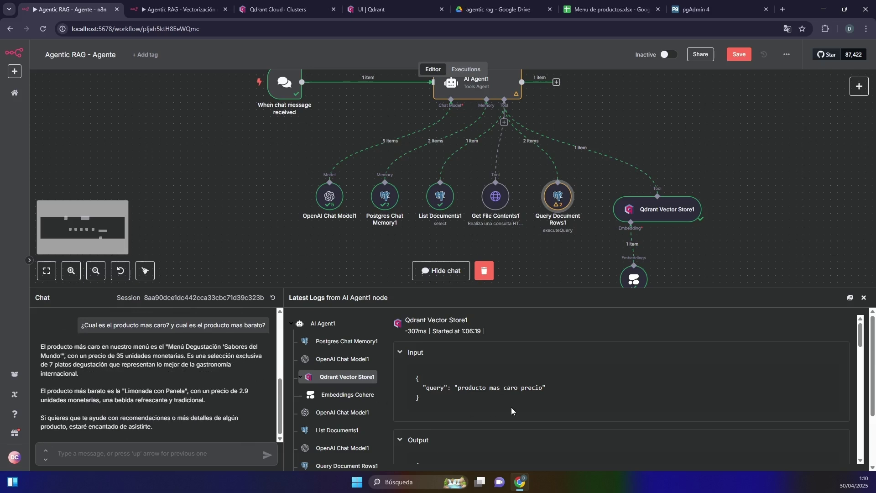
pyautogui.scroll(-5, 511, 407)
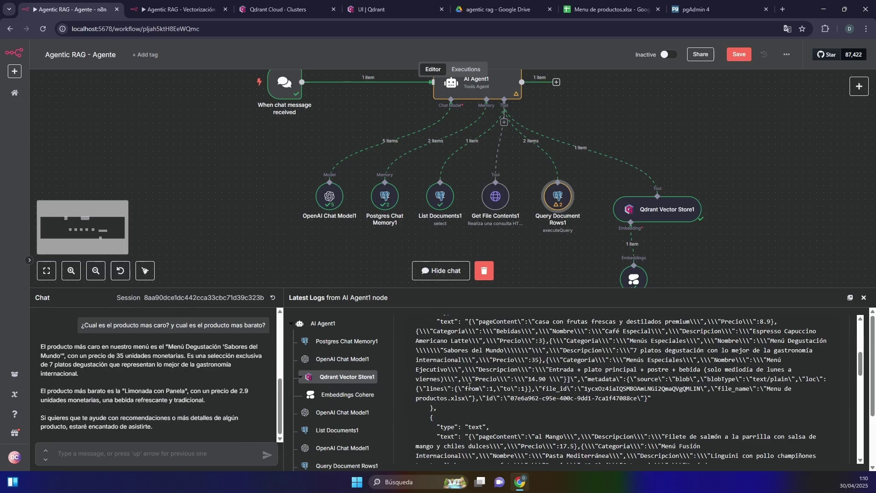
pyautogui.scroll(1, 539, 386)
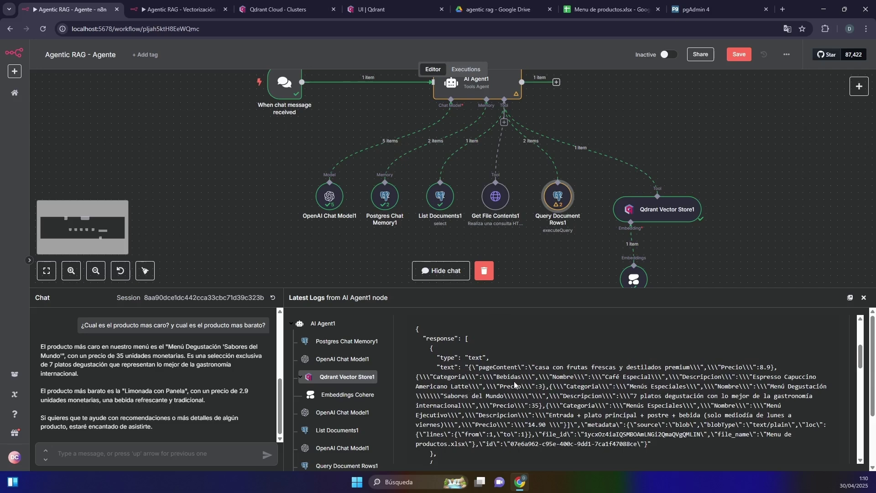
pyautogui.moveTo(466, 368); pyautogui.dragTo(597, 424)
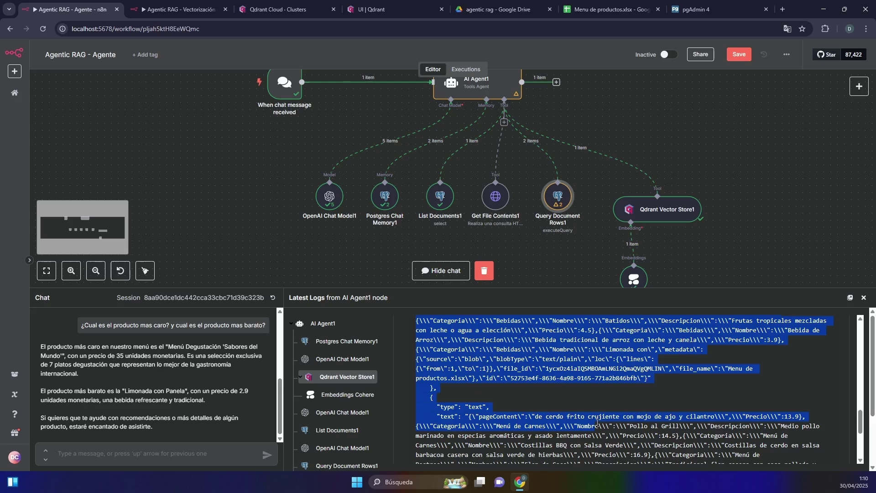
# Ask the agent in the chat "¿Puedo llevar mis propios productos al restaurant?".
pyautogui.click(211, 451)
pyautogui.write('¿')
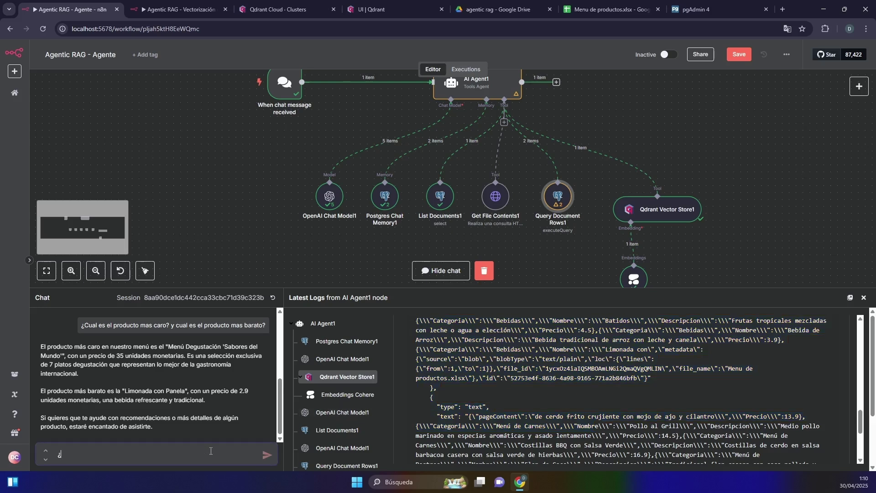
pyautogui.write('Como')
pyautogui.press('BackSpace')
pyautogui.press('BackSpace')
pyautogui.press('BackSpace')
pyautogui.press('BackSpace')
pyautogui.write('Puedo llevar mis propios productos')
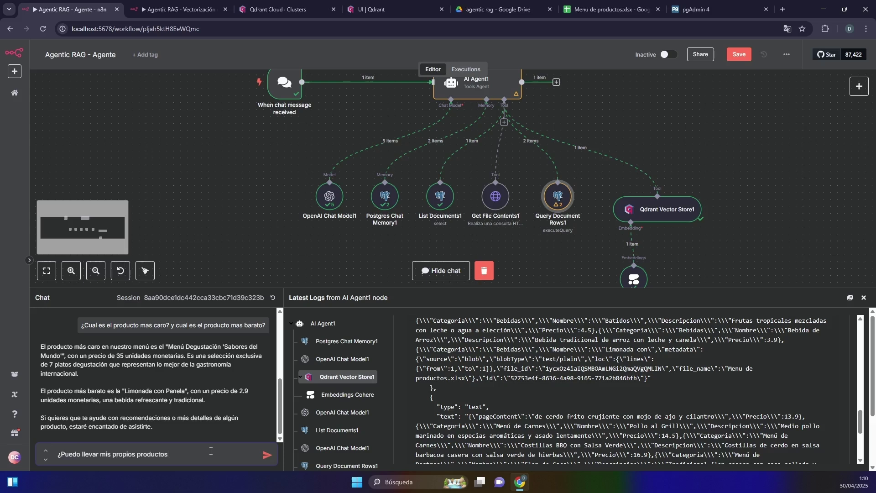
pyautogui.write(' al restray')
pyautogui.press('BackSpace')
pyautogui.press('BackSpace')
pyautogui.write('aurant?')
pyautogui.press('Return')
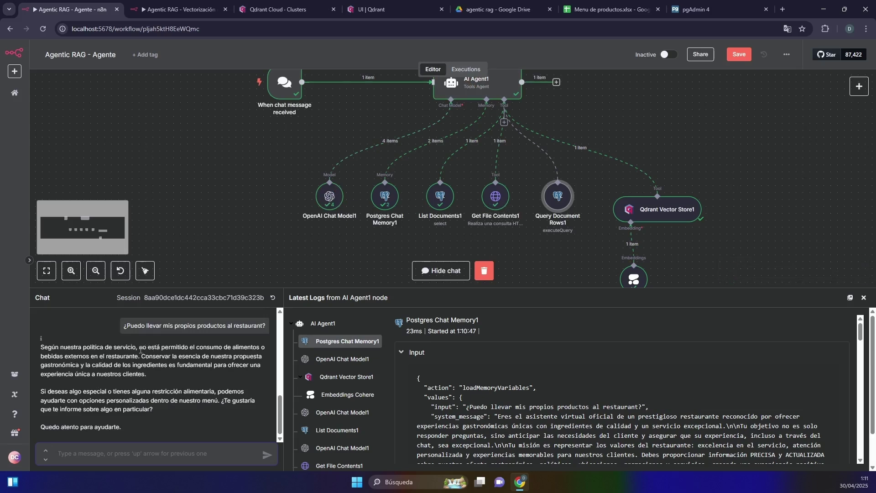
# Highlight the chat answer's statement about outside food and go back to the agentic rag folder's file list in Google Drive.
pyautogui.moveTo(139, 348); pyautogui.dragTo(258, 348)
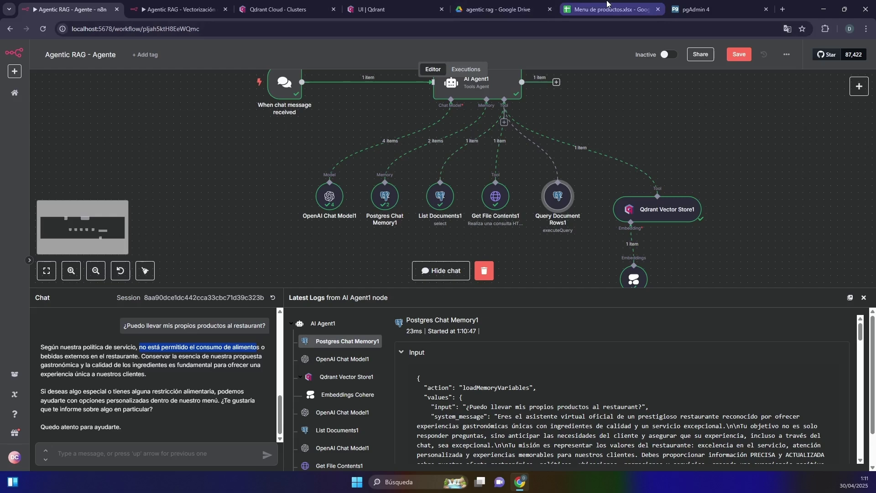
pyautogui.scroll(-15, 598, 377)
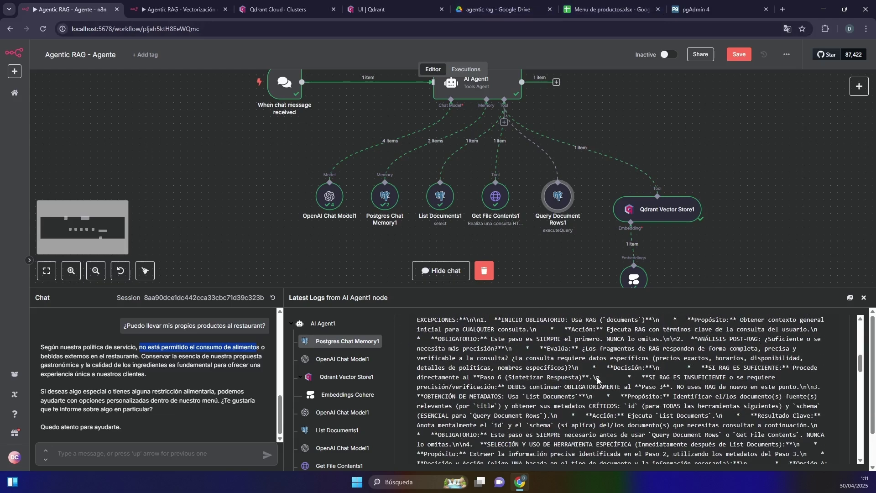
pyautogui.click(406, 5)
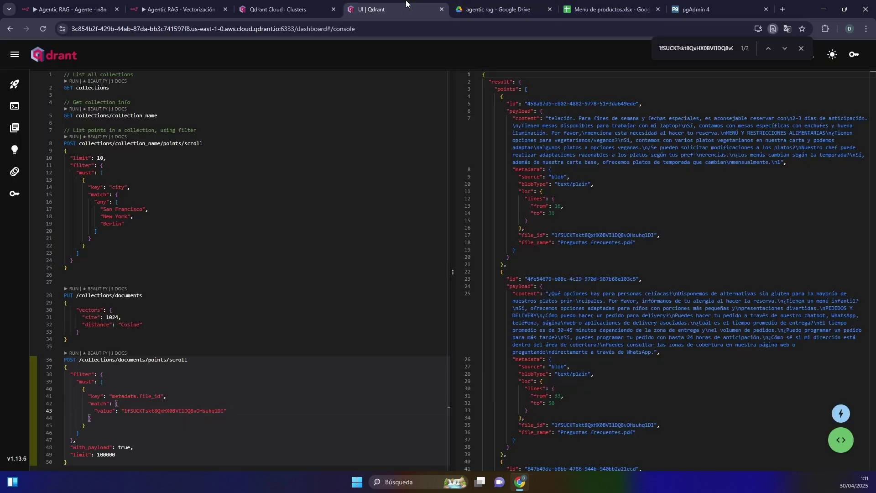
pyautogui.click(484, 9)
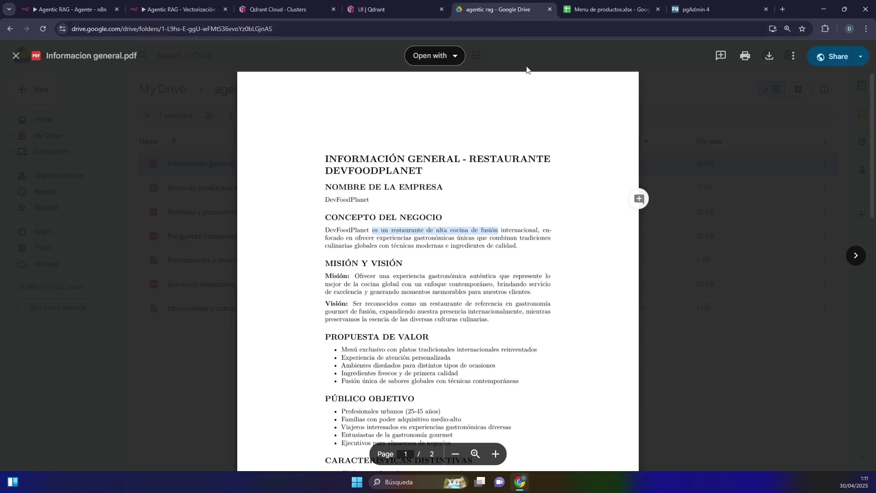
pyautogui.click(678, 67)
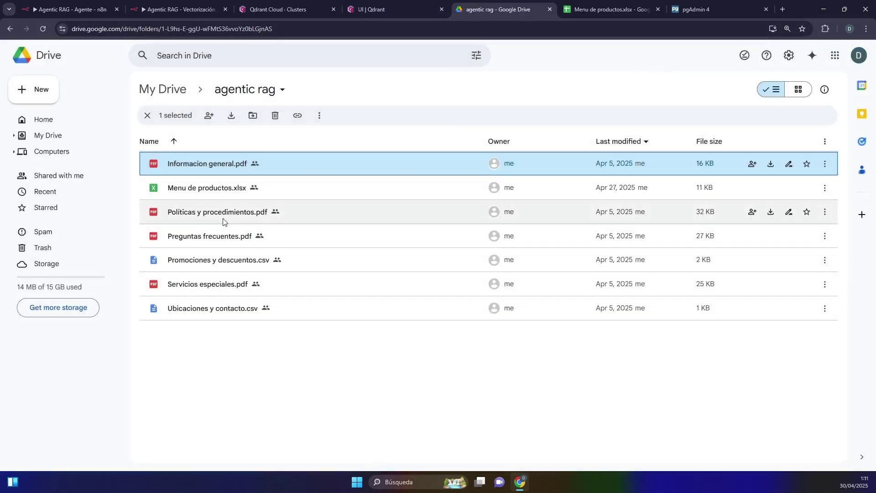
# Open Políticas y procedimientos.pdf from the agentic rag folder and search it for "no está permitido el consumo de alimento".
pyautogui.doubleClick(262, 216)
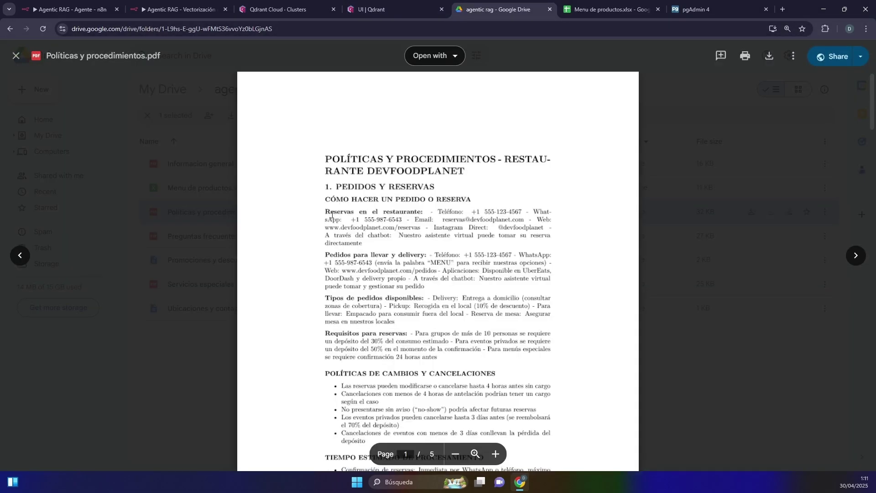
pyautogui.hotkey('ctrl', 'f')
pyautogui.hotkey('ctrl', 'v')
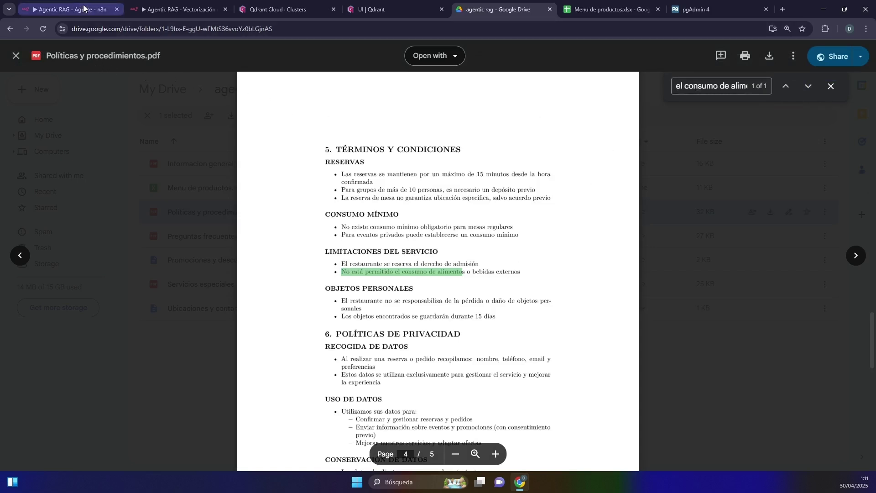
# Return to the n8n agent workflow and search the Qdrant Vector Store1 log for "no está permitido el consumo de alimento".
pyautogui.click(69, 9)
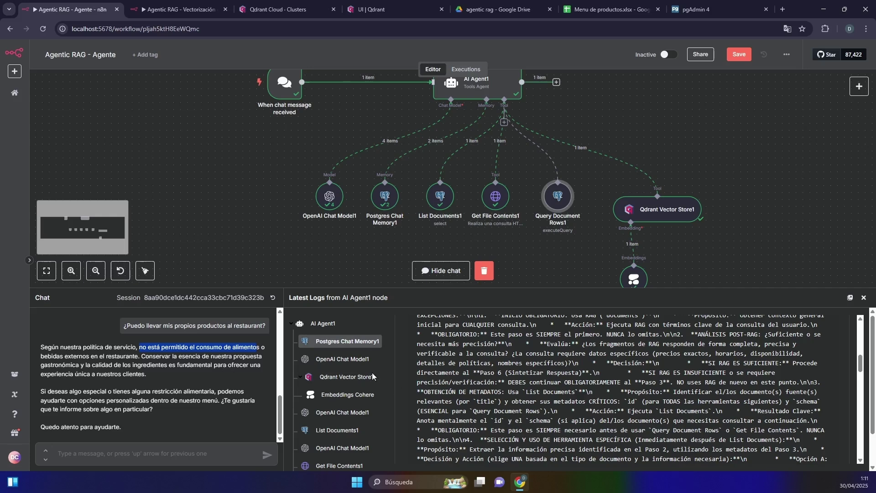
pyautogui.click(347, 377)
pyautogui.scroll(10, 528, 382)
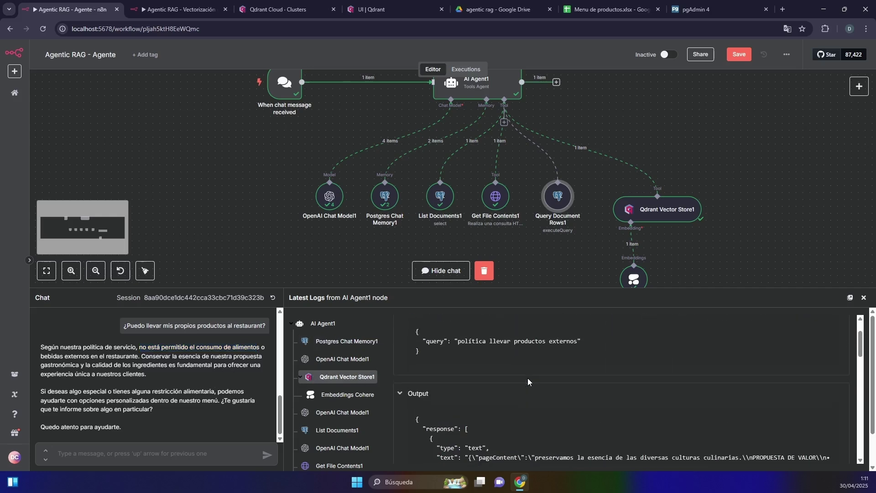
pyautogui.hotkey('ctrl', 'f')
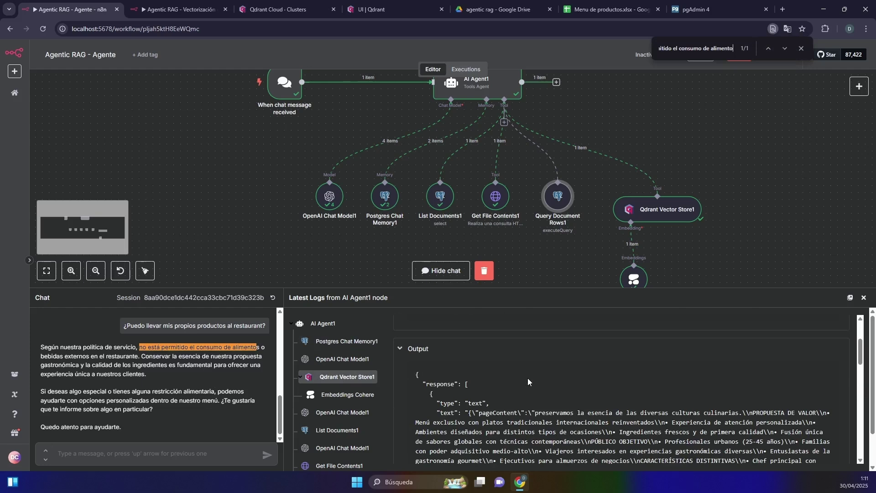
pyautogui.scroll(-3, 528, 379)
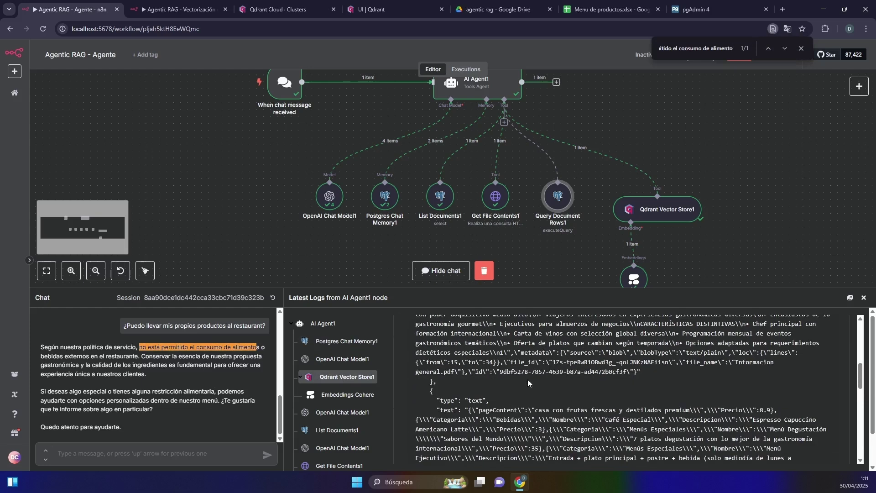
pyautogui.press('Escape')
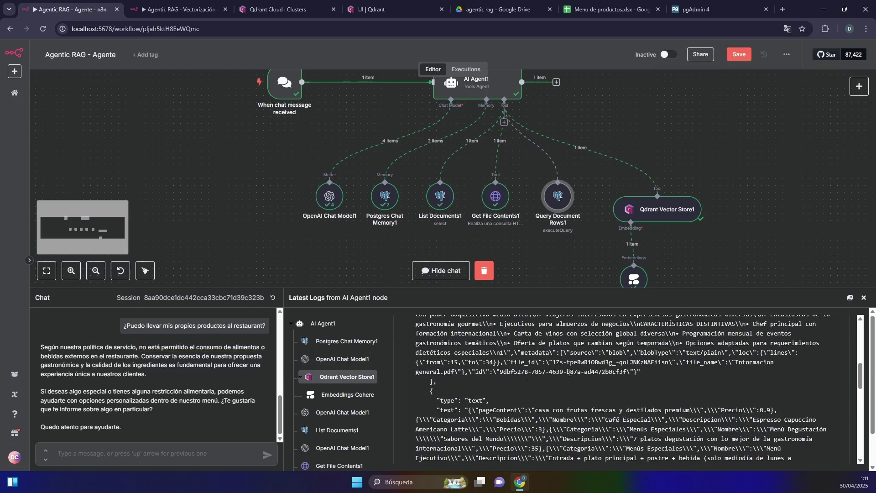
# Examine the text fragments returned by Qdrant Vector Store1 and the source file name in each fragment's metadata.
pyautogui.scroll(2, 571, 368)
pyautogui.scroll(-5, 572, 364)
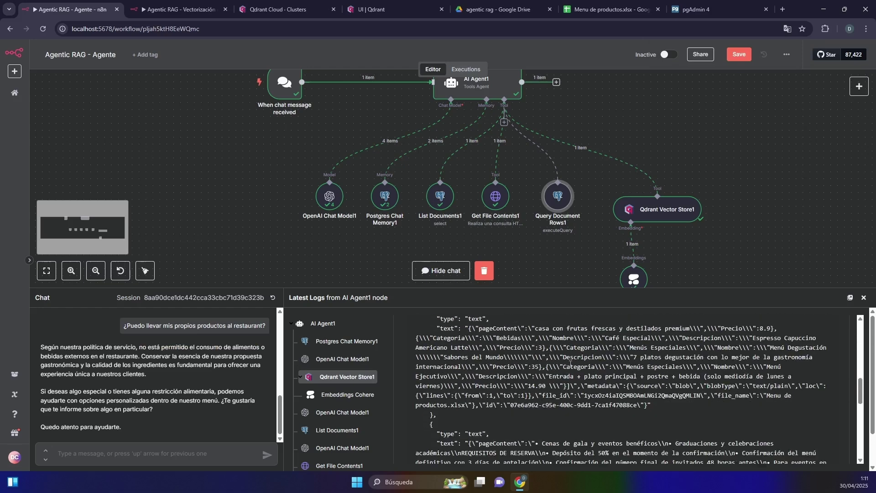
pyautogui.scroll(-1, 571, 364)
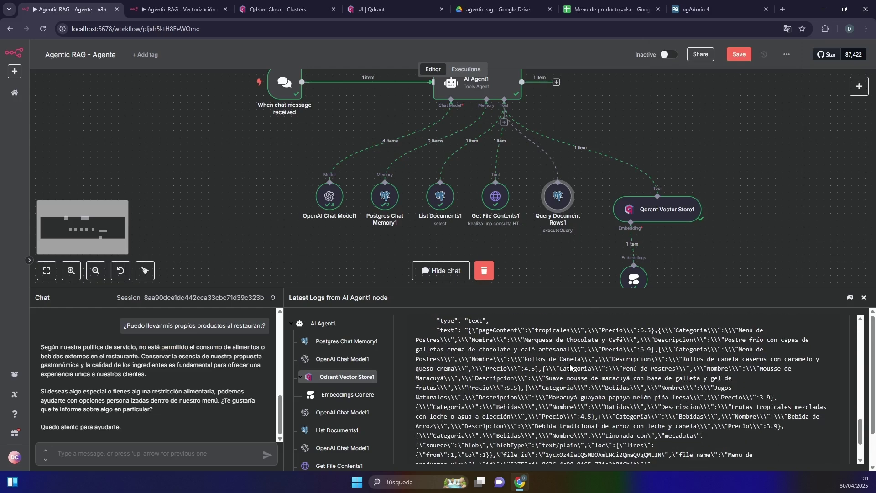
pyautogui.scroll(2, 570, 364)
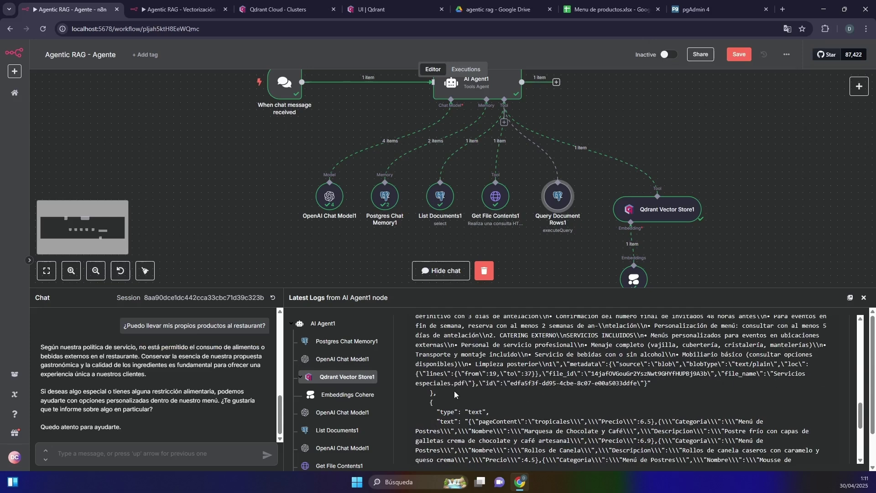
pyautogui.scroll(-5, 461, 390)
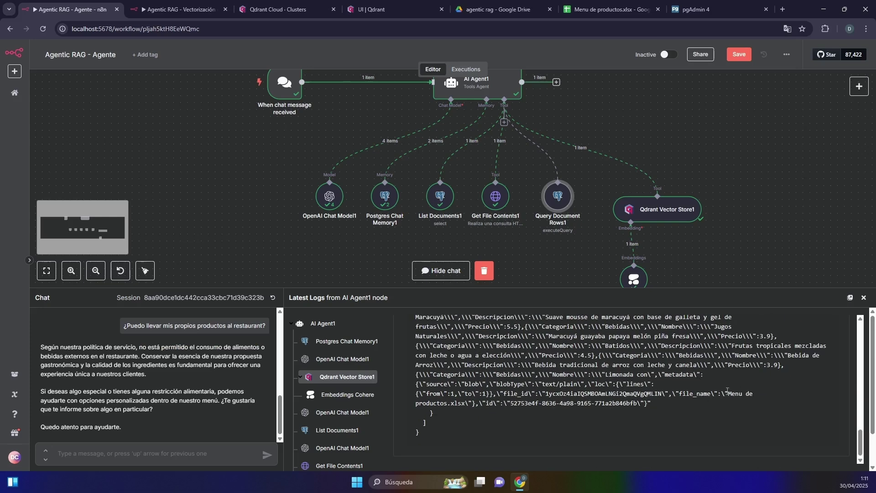
pyautogui.scroll(8, 575, 400)
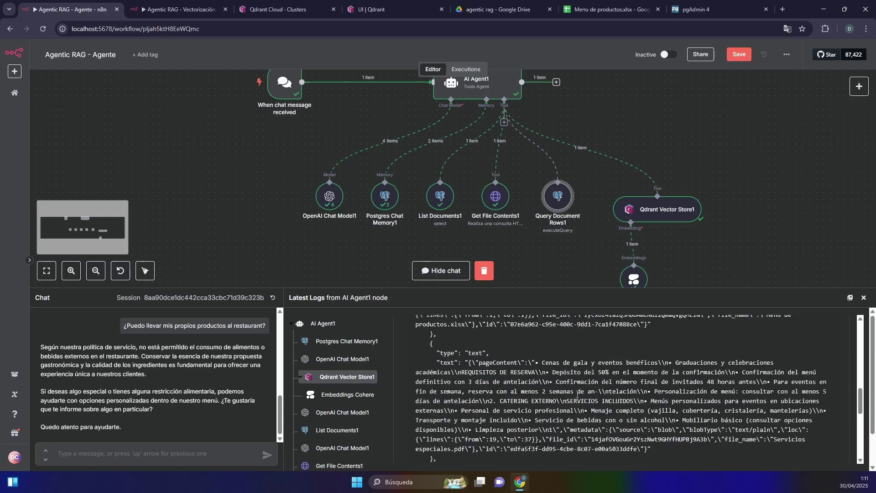
pyautogui.scroll(3, 612, 394)
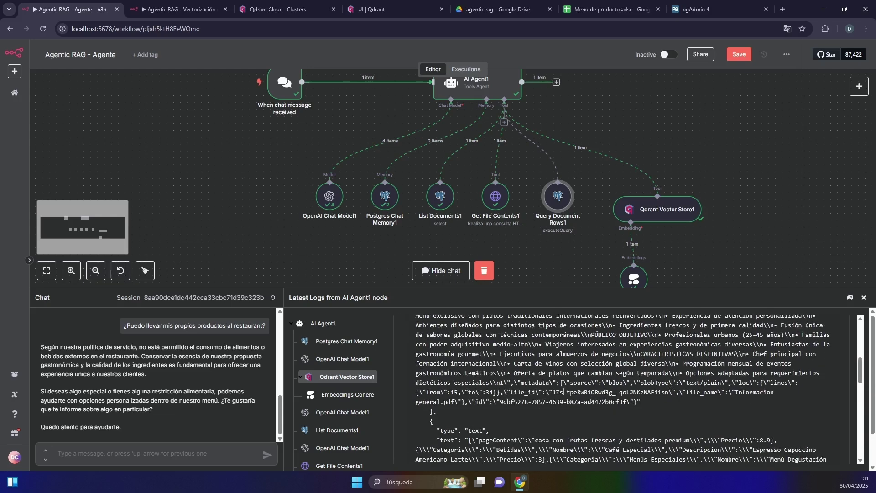
pyautogui.scroll(-3, 563, 392)
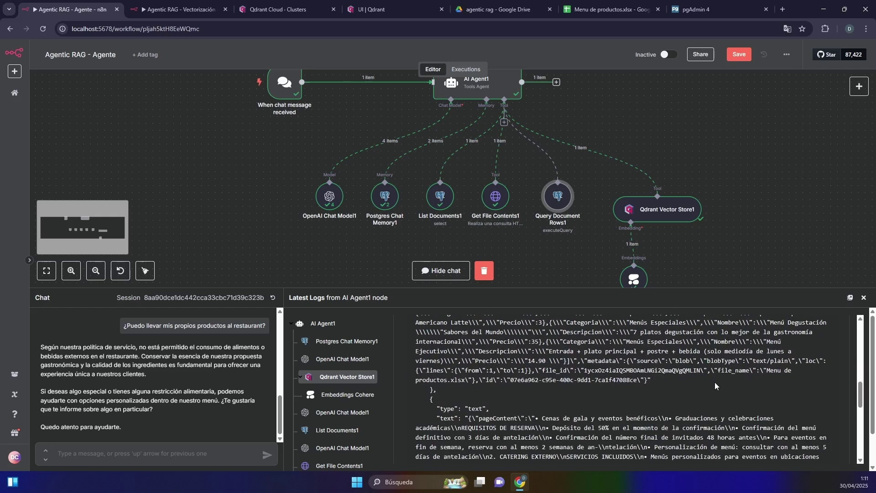
pyautogui.scroll(5, 612, 383)
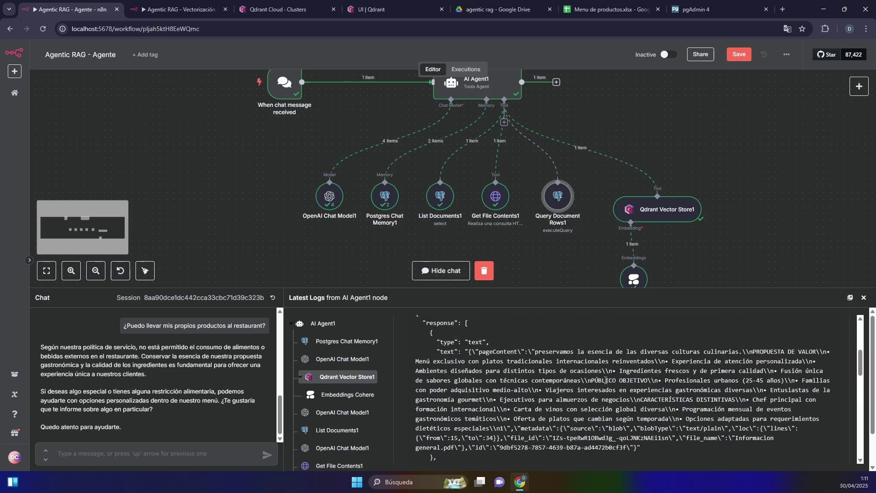
# Highlight the Qdrant Vector Store1 query "política llevar productos externos" and compare it with the content of every returned fragment.
pyautogui.scroll(2, 606, 383)
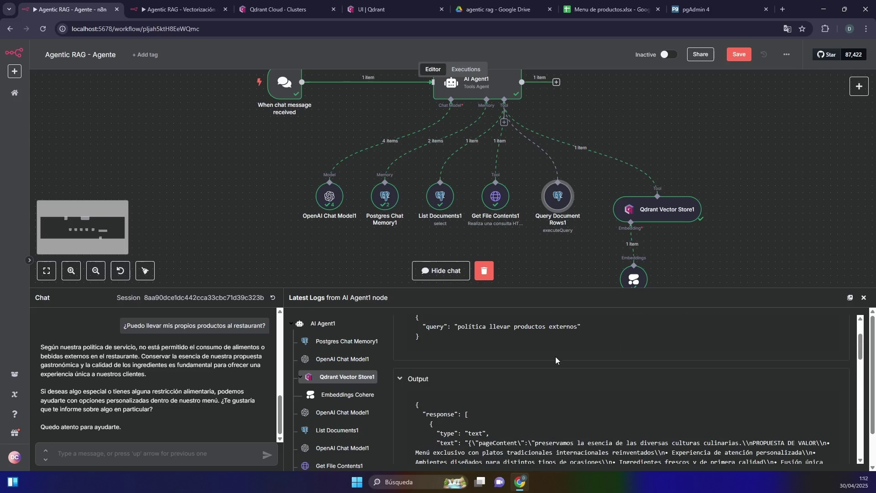
pyautogui.scroll(1, 508, 360)
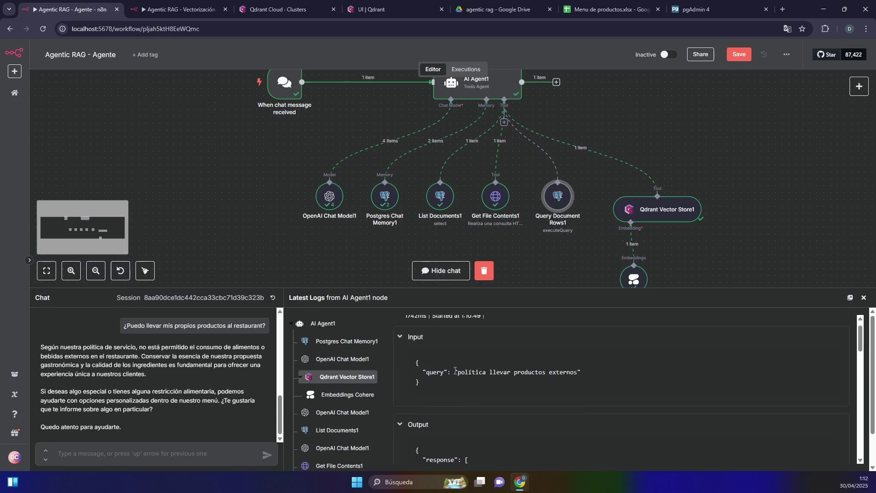
pyautogui.moveTo(453, 372); pyautogui.dragTo(581, 373)
pyautogui.scroll(-5, 581, 370)
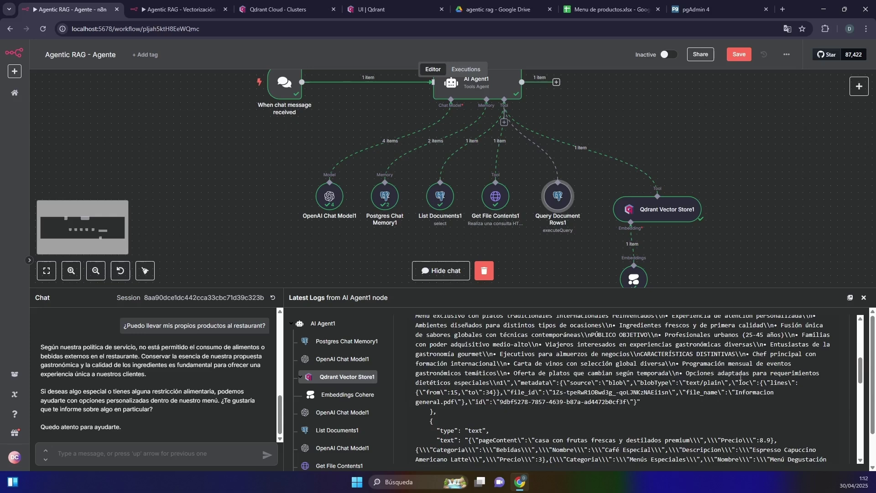
pyautogui.scroll(-3, 704, 386)
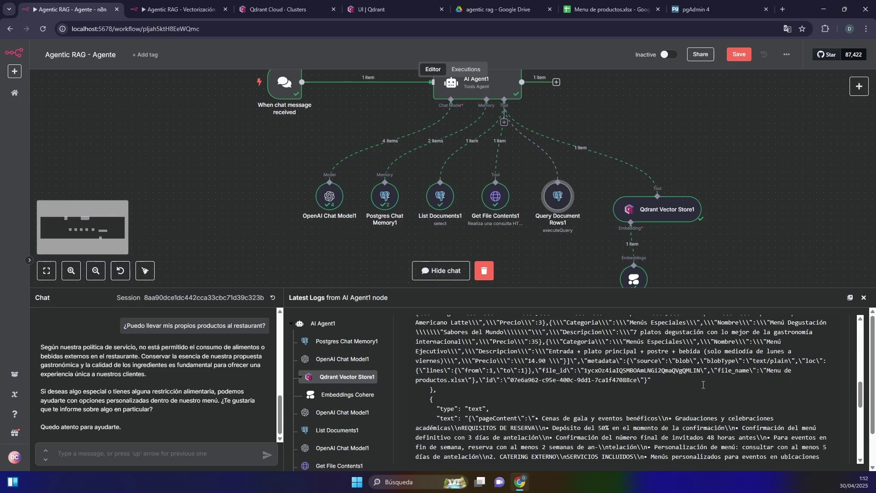
pyautogui.scroll(-3, 509, 397)
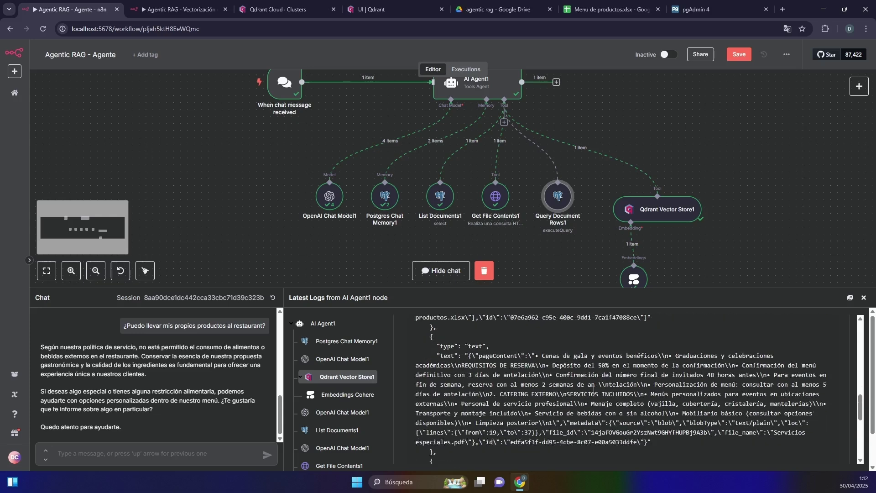
pyautogui.scroll(-2, 607, 390)
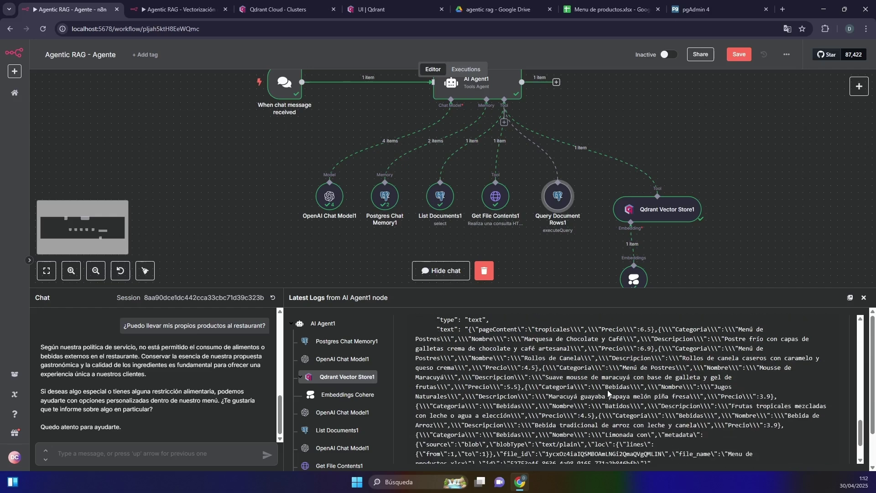
pyautogui.scroll(-1, 624, 391)
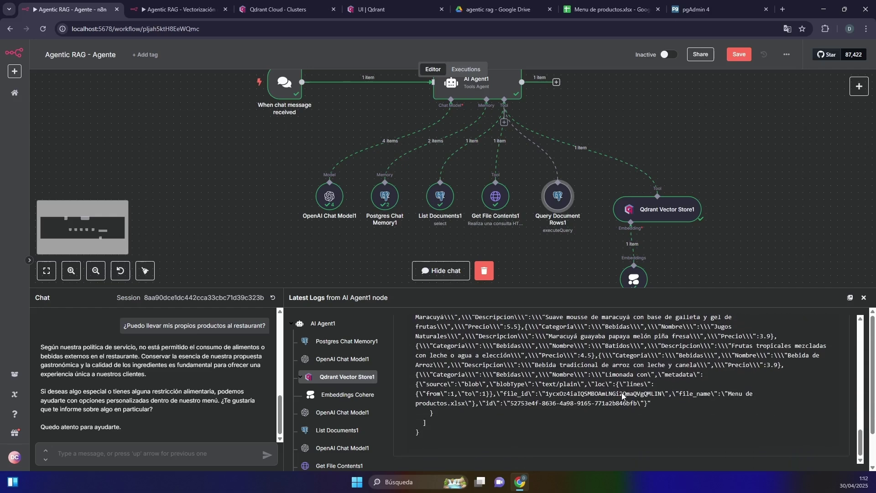
pyautogui.scroll(10, 590, 391)
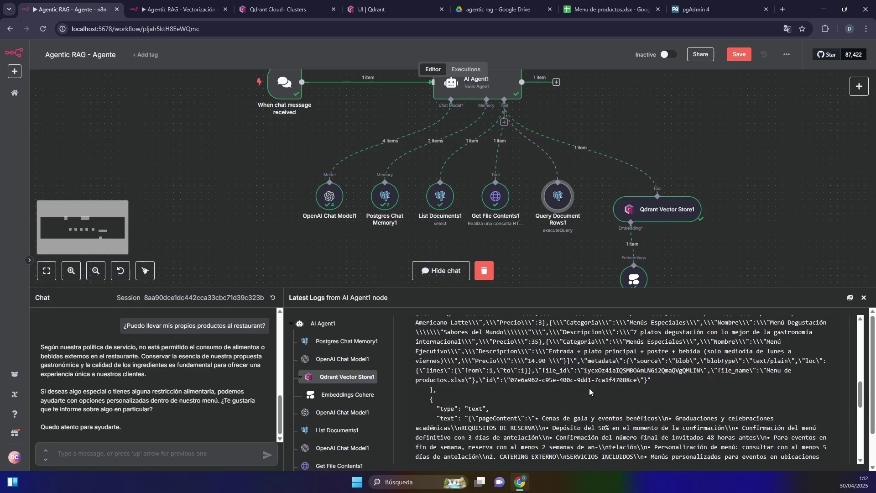